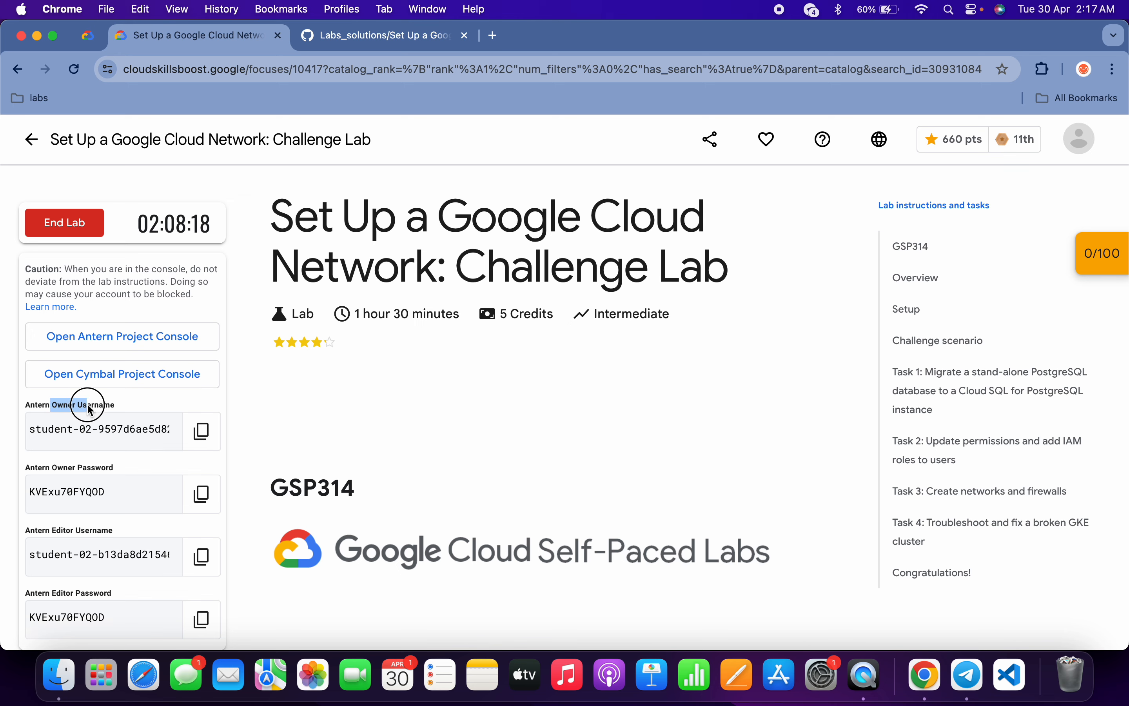
Open the Antern project console in an incognito window and agree to the Google Cloud Terms of Service.
click(120, 401)
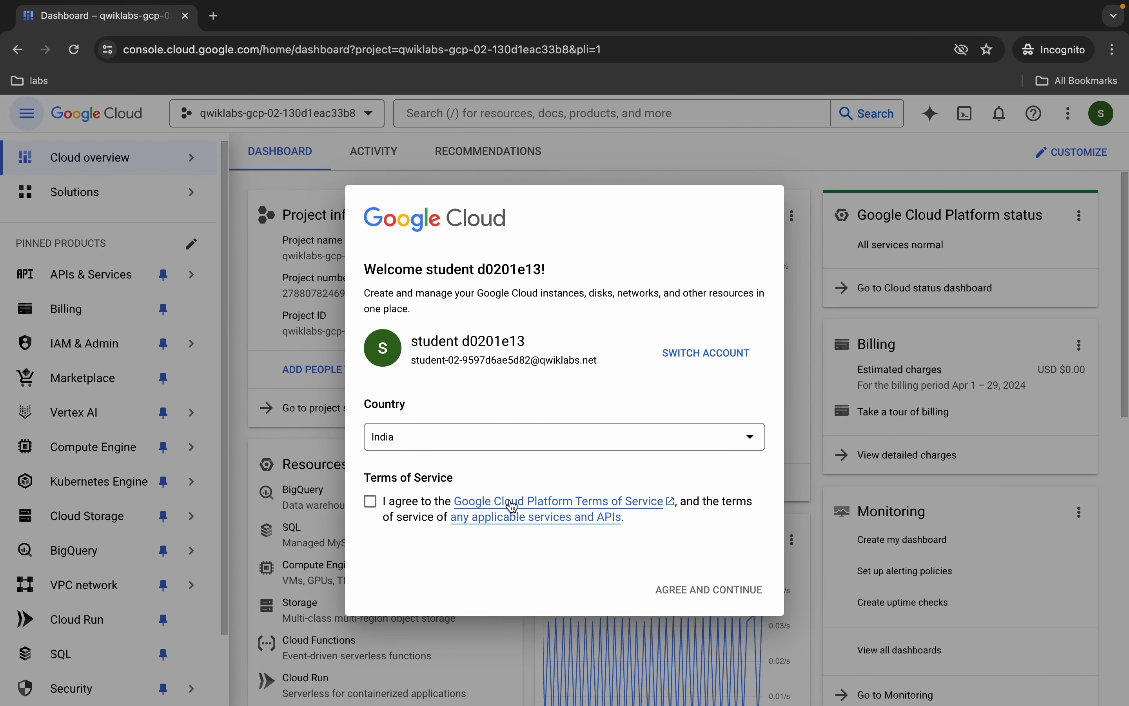
click(438, 503)
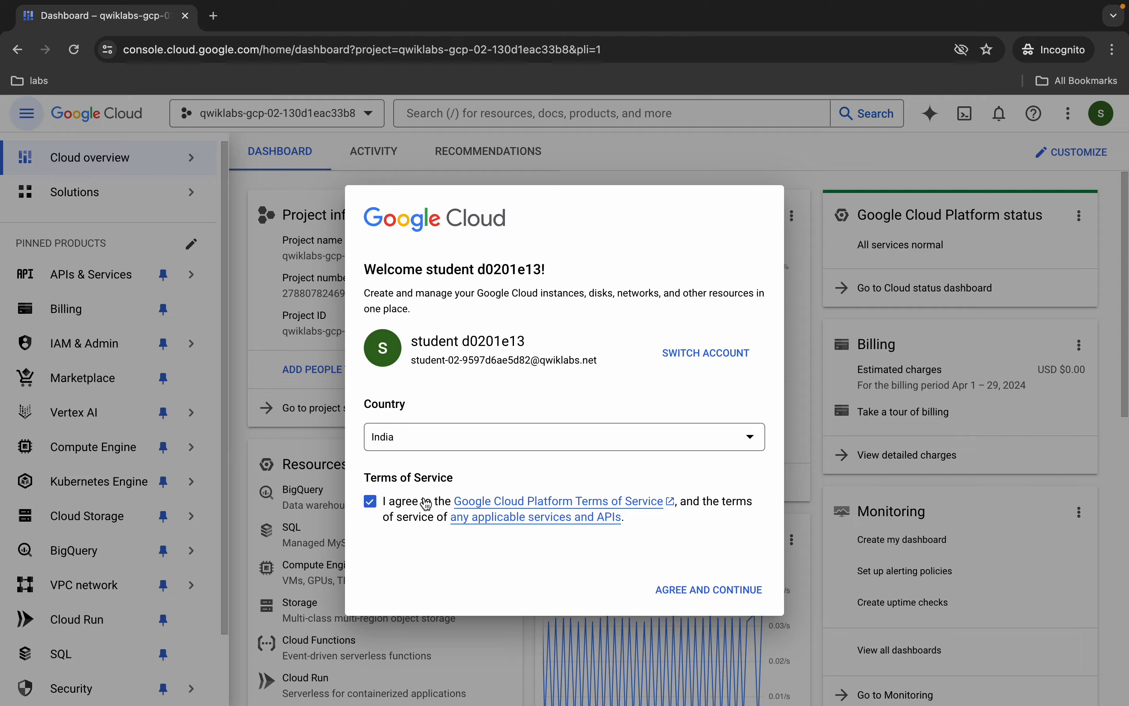
click(706, 596)
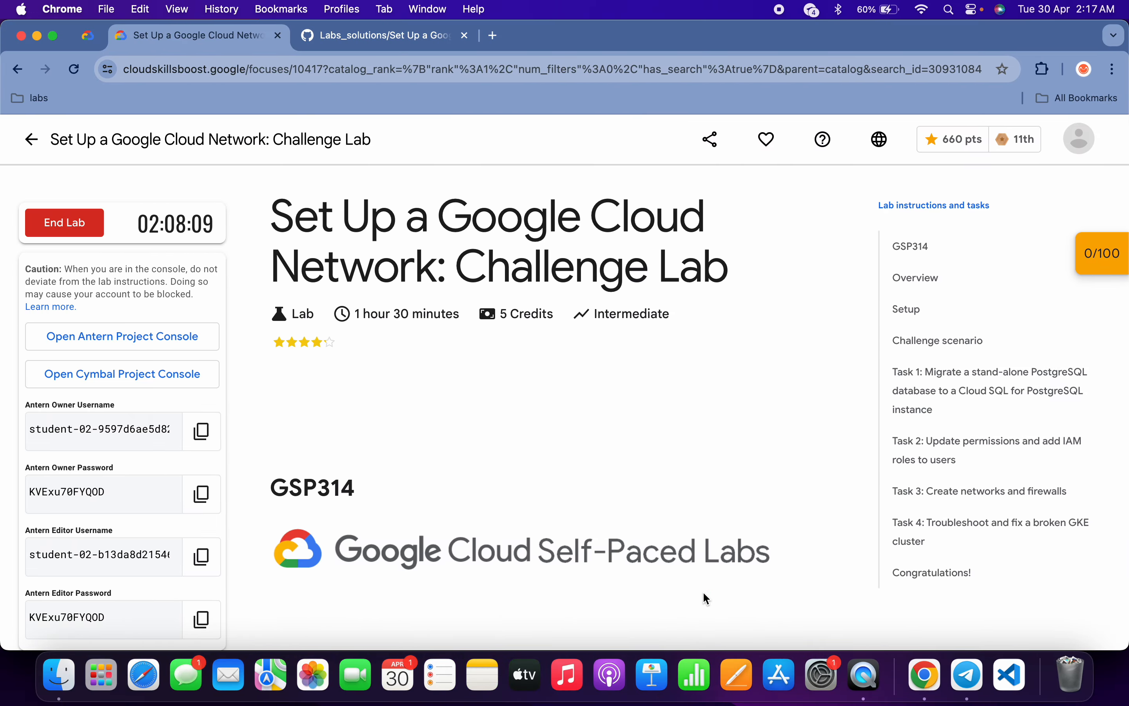
Search the console for the "Database Migration API" named in the Task 1 instructions and open its Marketplace page in a new tab.
click(932, 391)
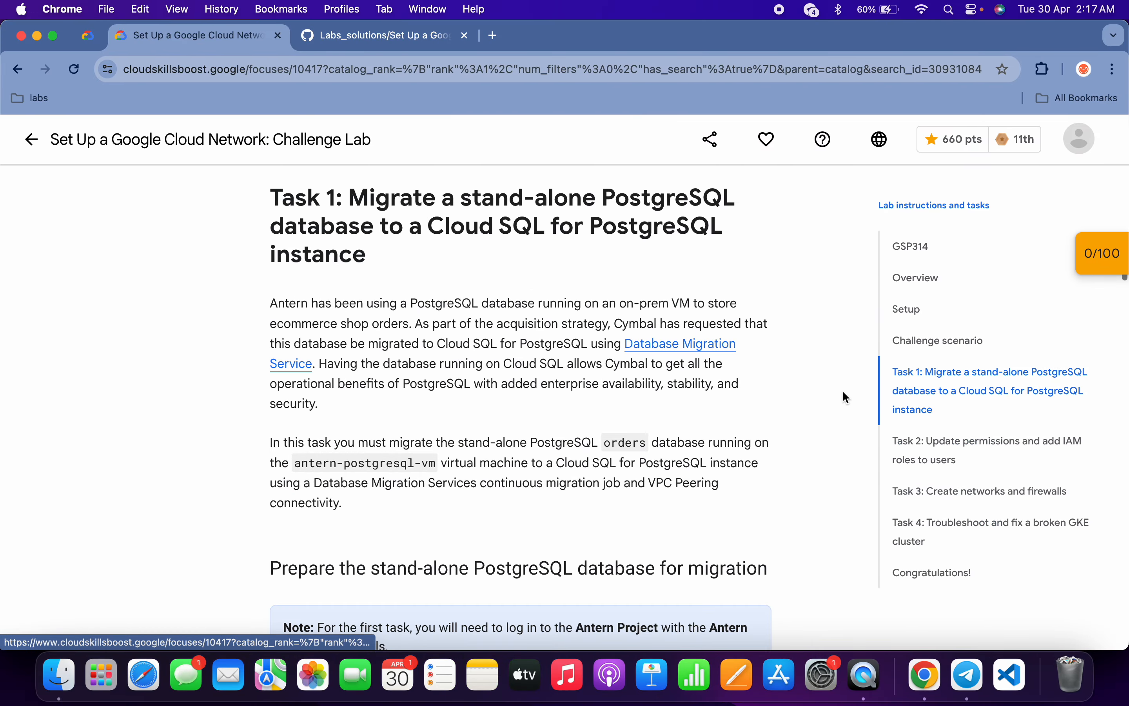
scroll(760, 385, down, 10)
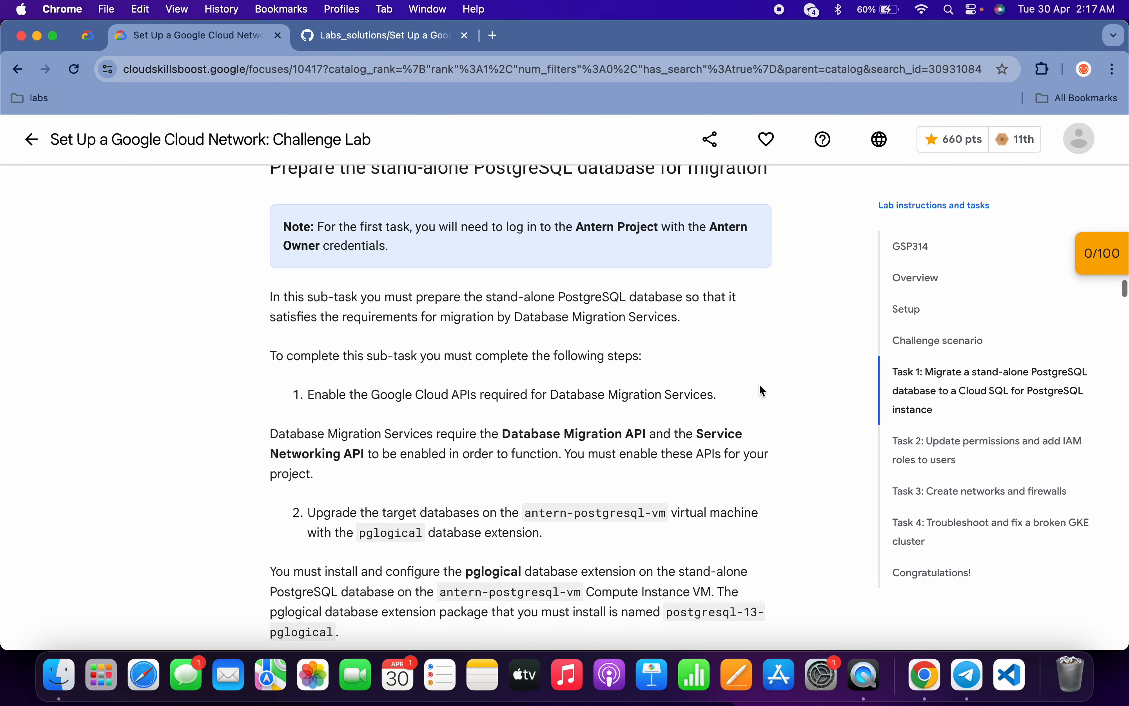
scroll(763, 392, down, 1)
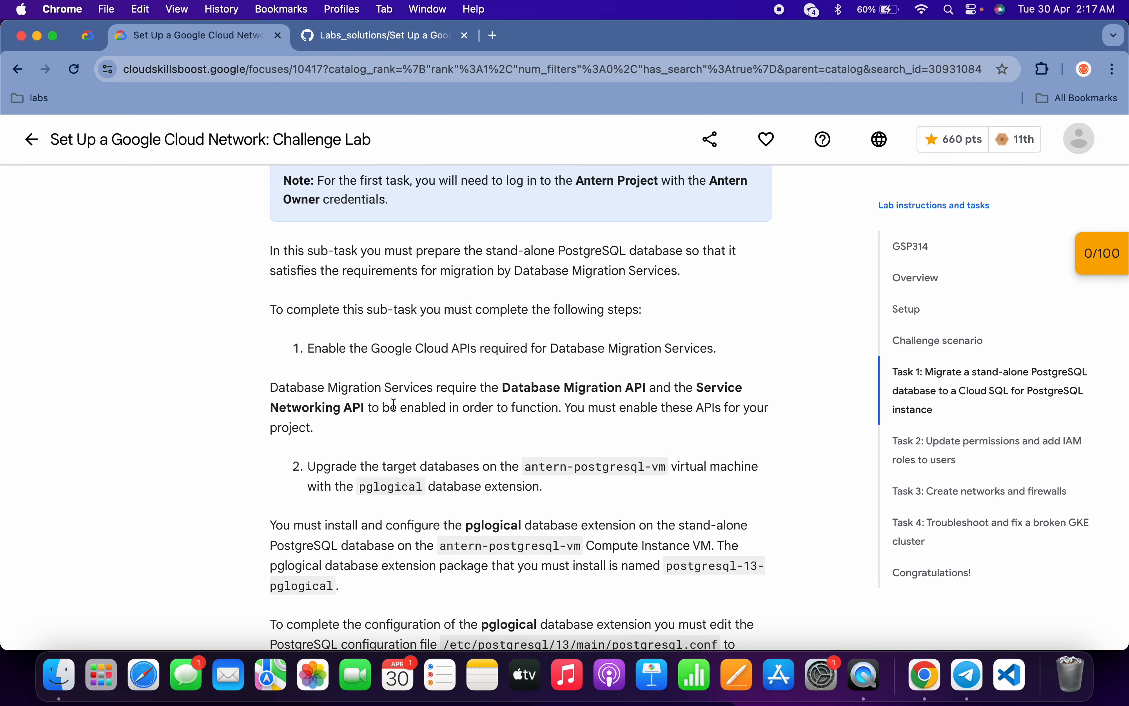
drag(503, 385, 646, 386)
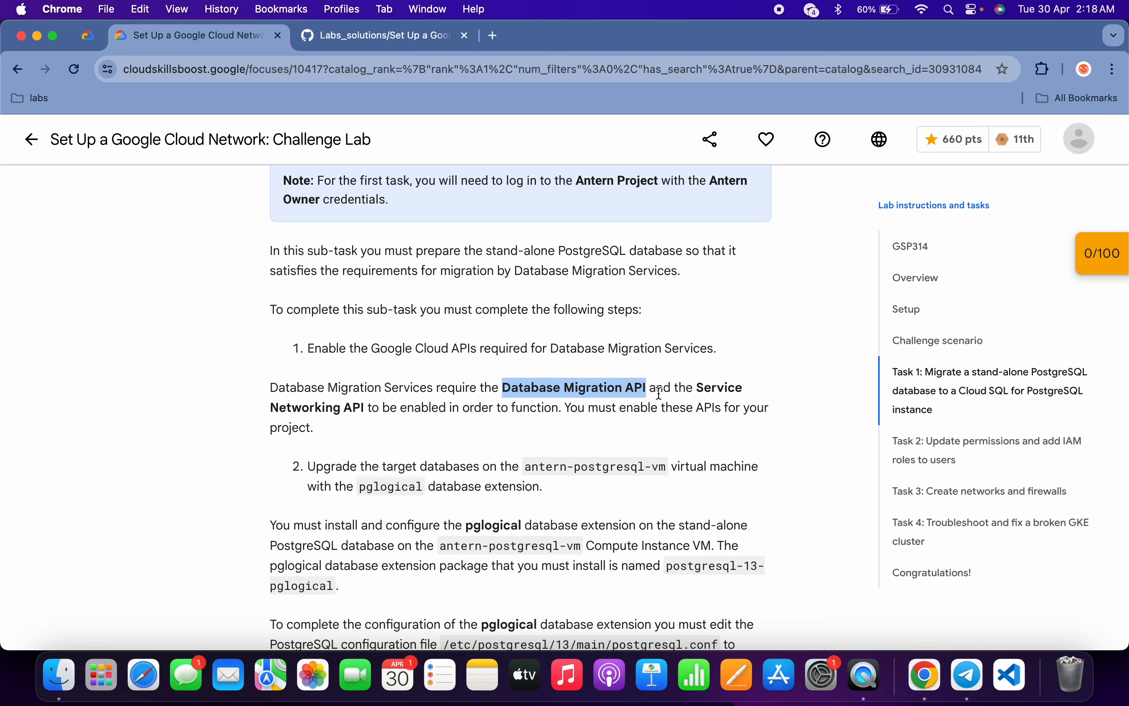
key(super+c)
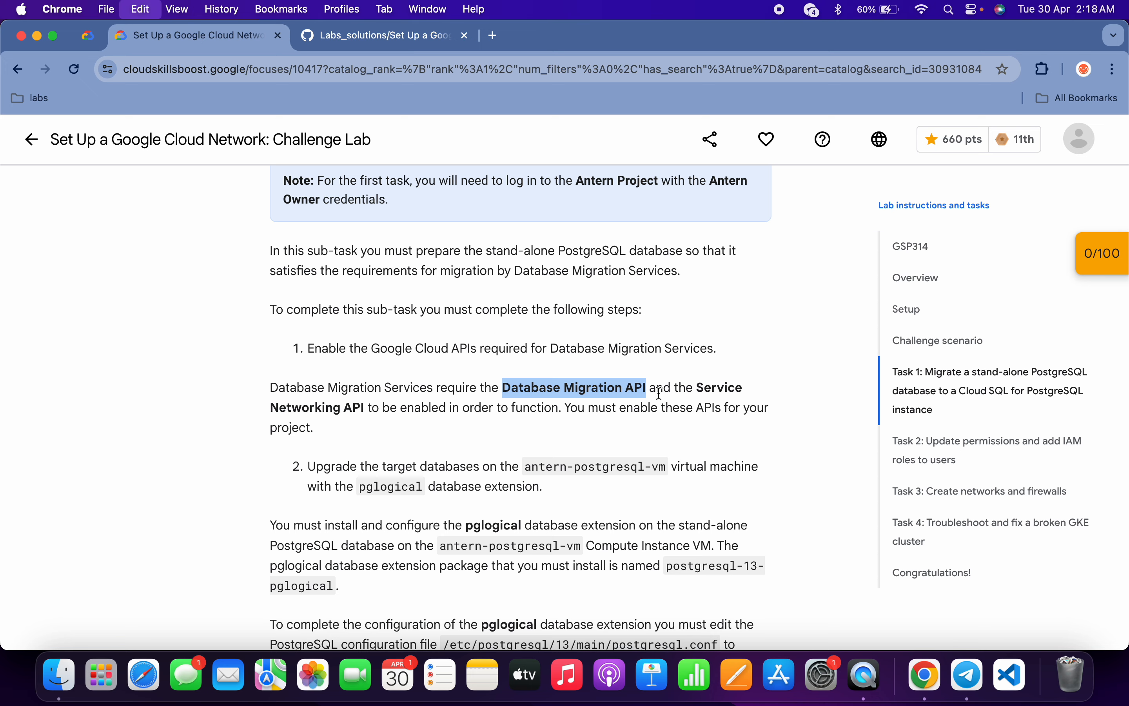
key(ctrl+Right)
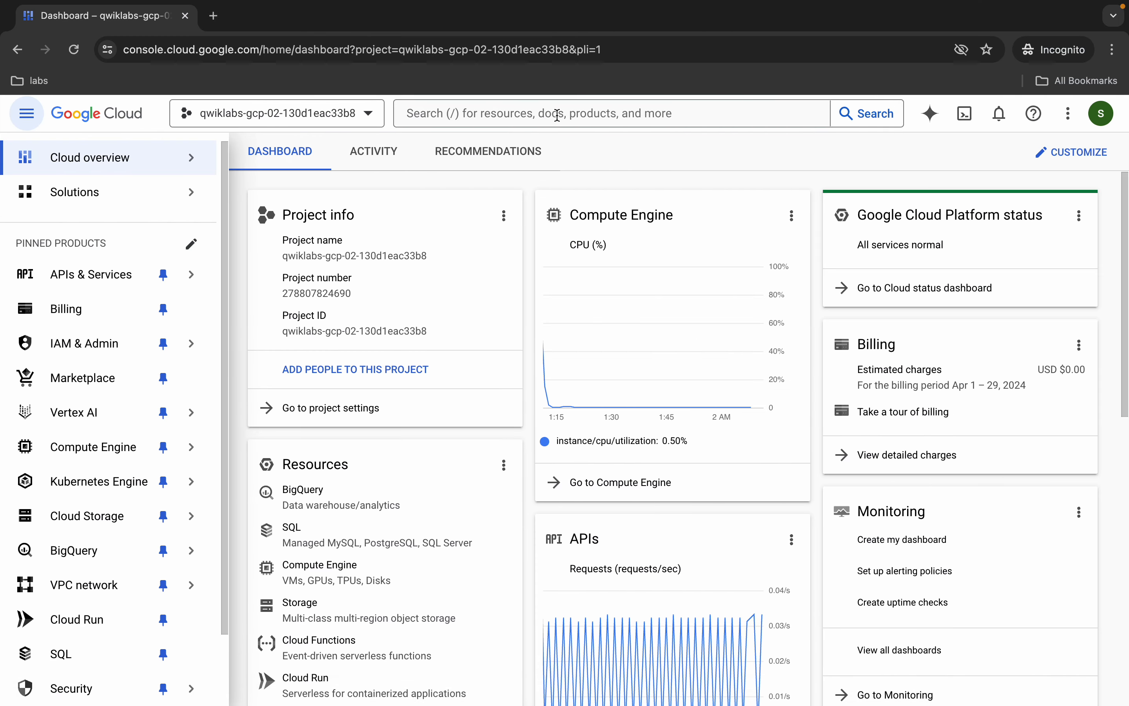
click(557, 115)
key(super+v)
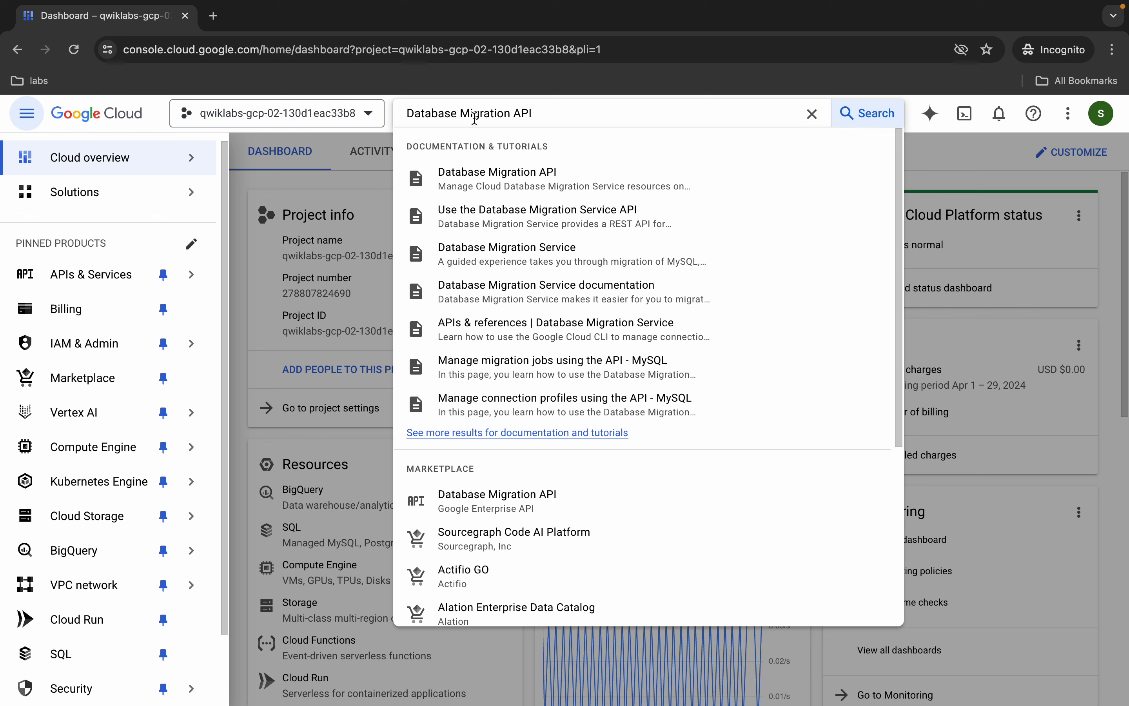
super+click(469, 510)
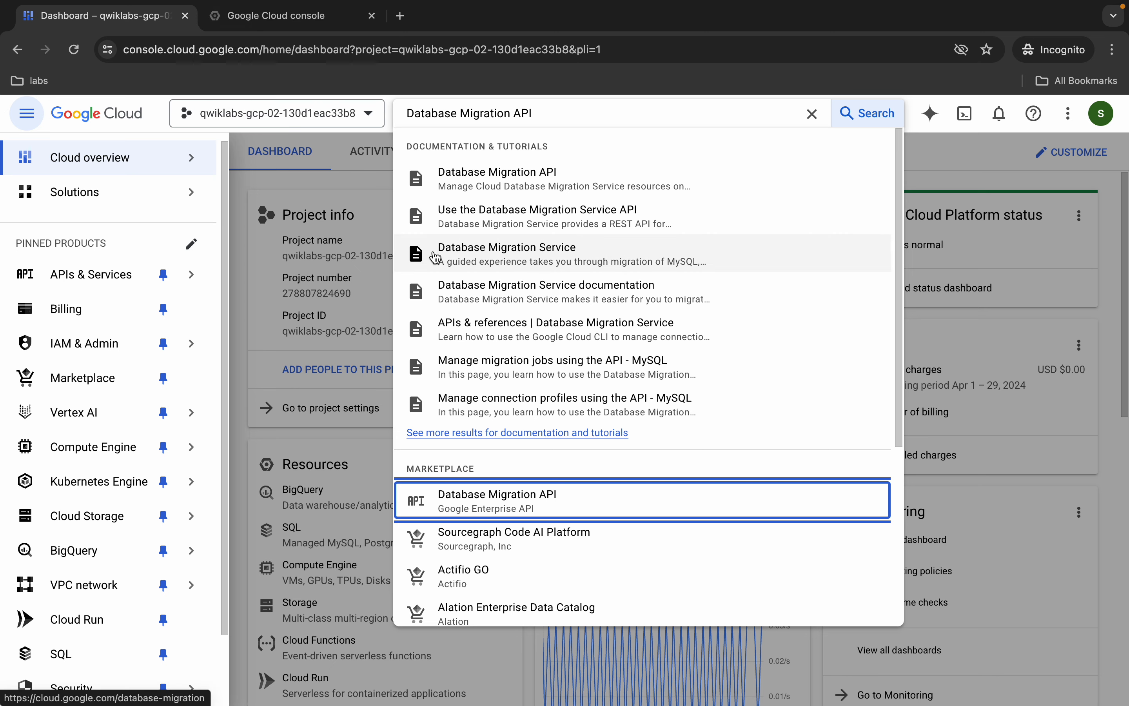
Search the console for the "Service Networking API" named in the instructions and open its Marketplace page in a new tab.
key(ctrl+Left)
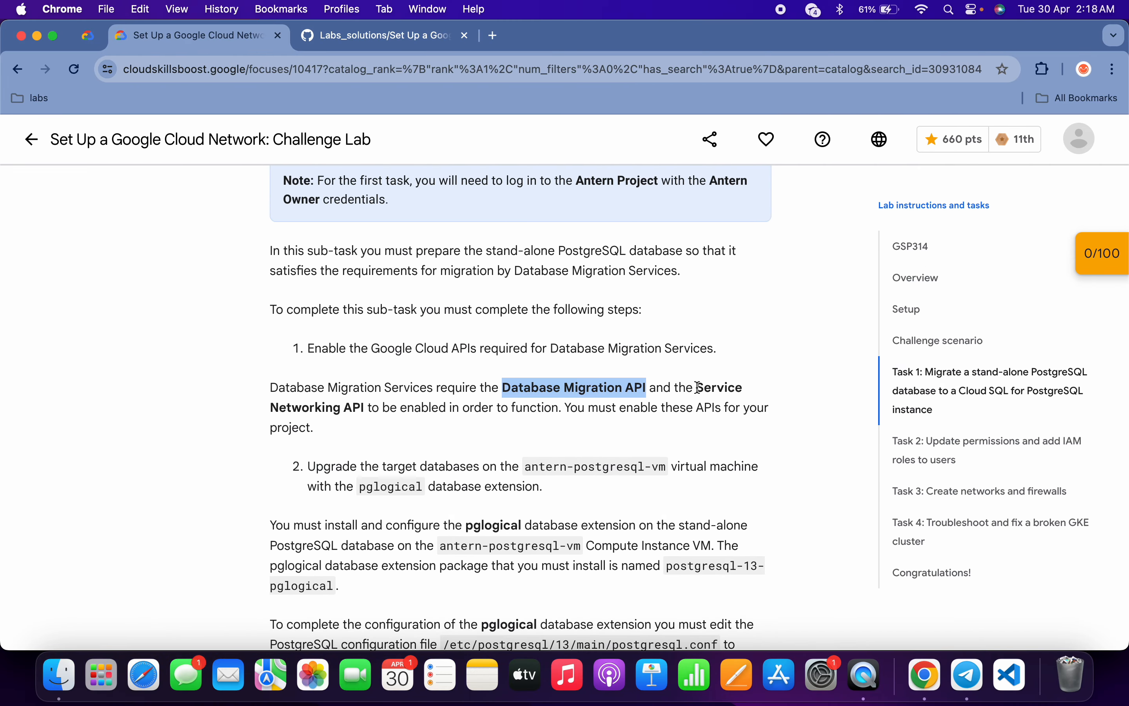
drag(698, 387, 364, 406)
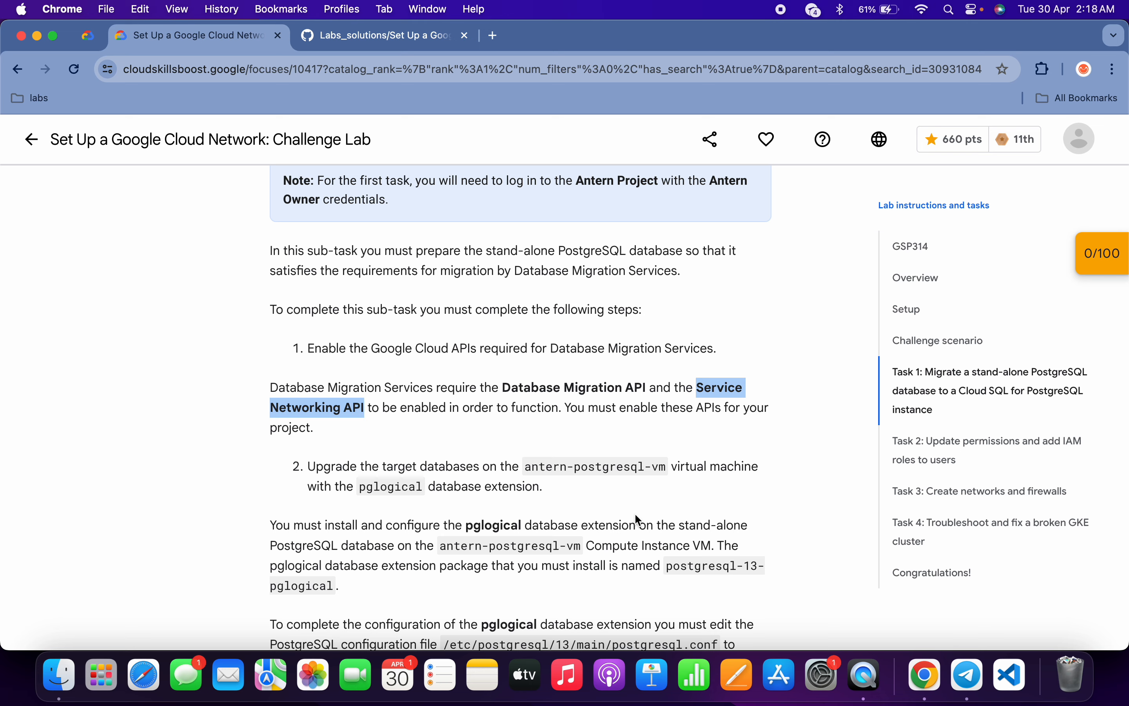
key(ctrl+Right)
triple_click(510, 114)
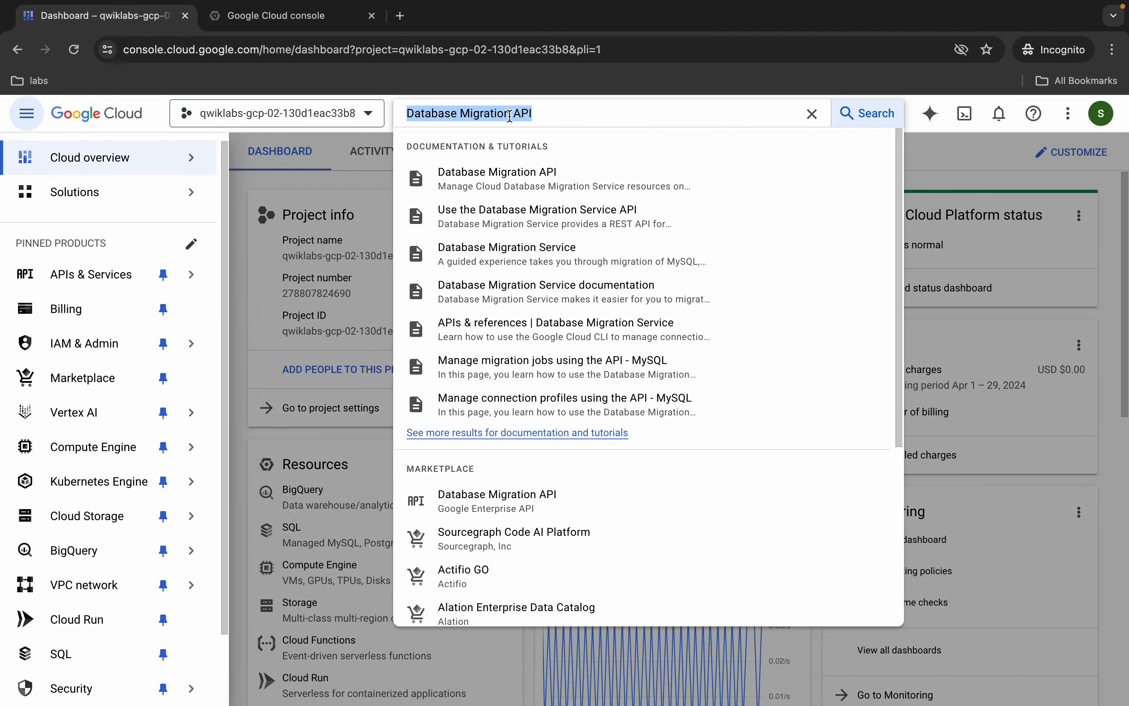
key(super+v)
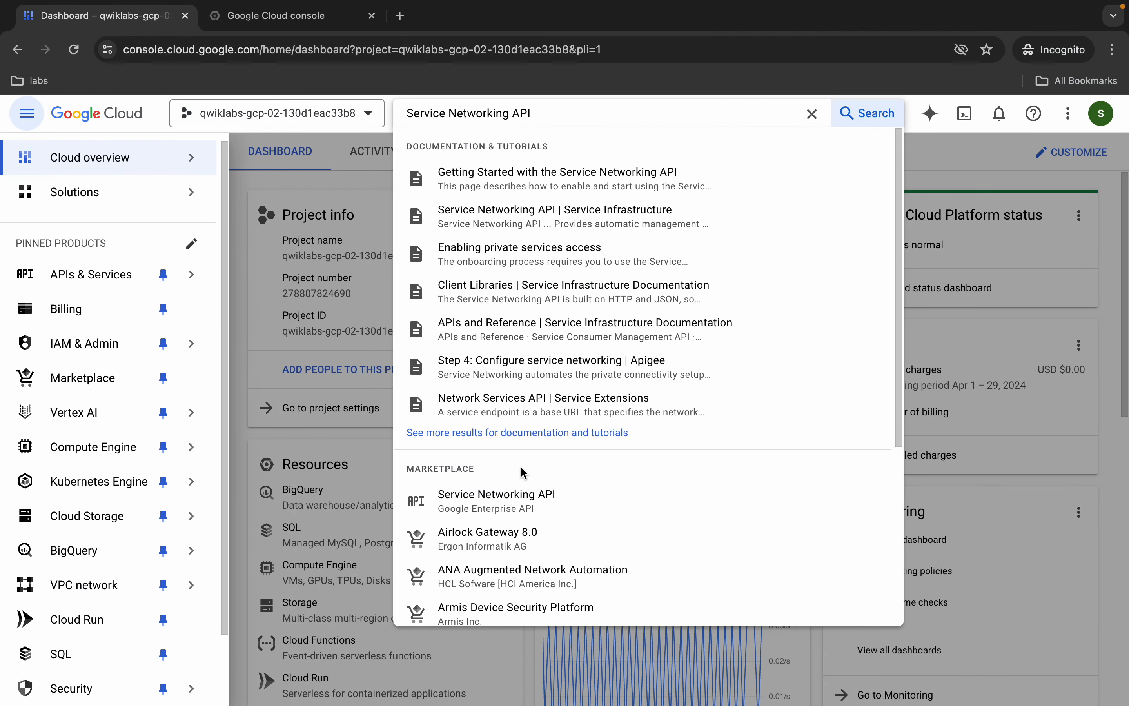
super+click(516, 504)
Enable the Database Migration API and the Service Networking API on their product pages.
click(263, 20)
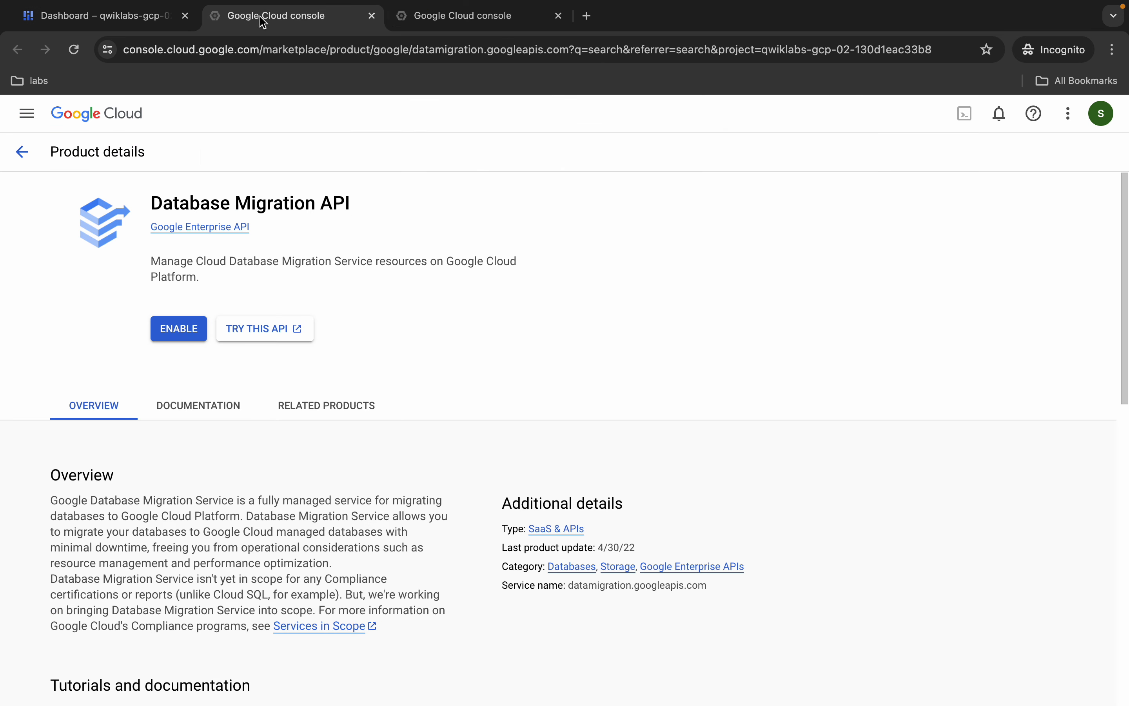
click(196, 330)
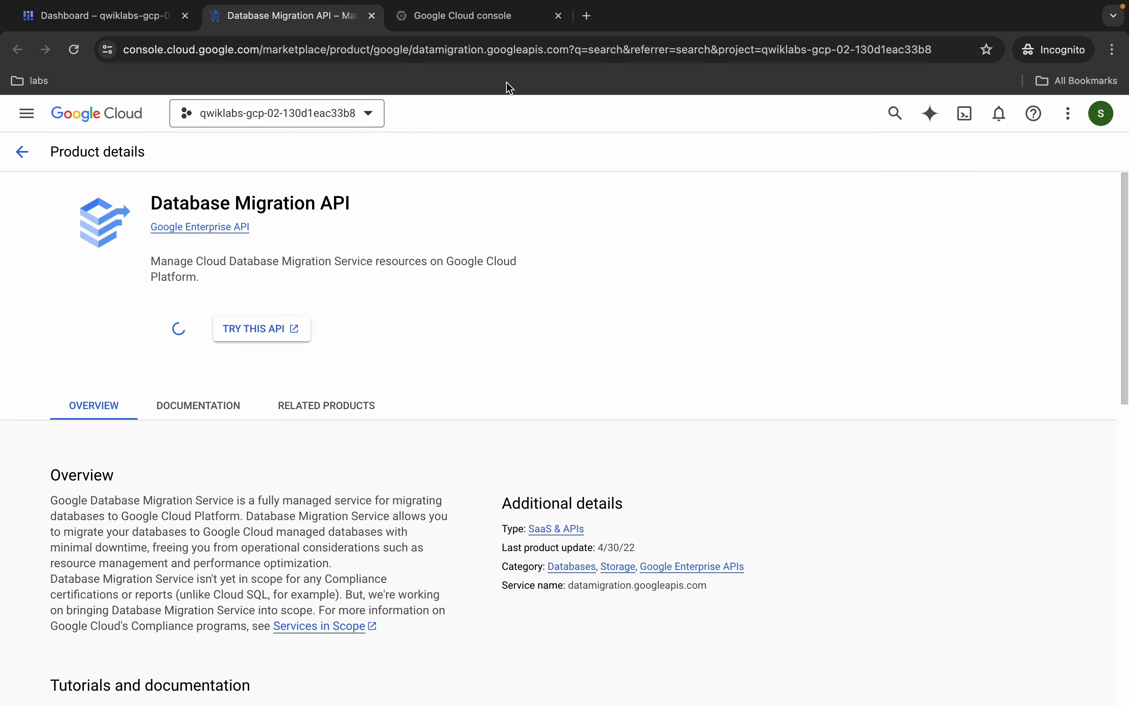
click(461, 15)
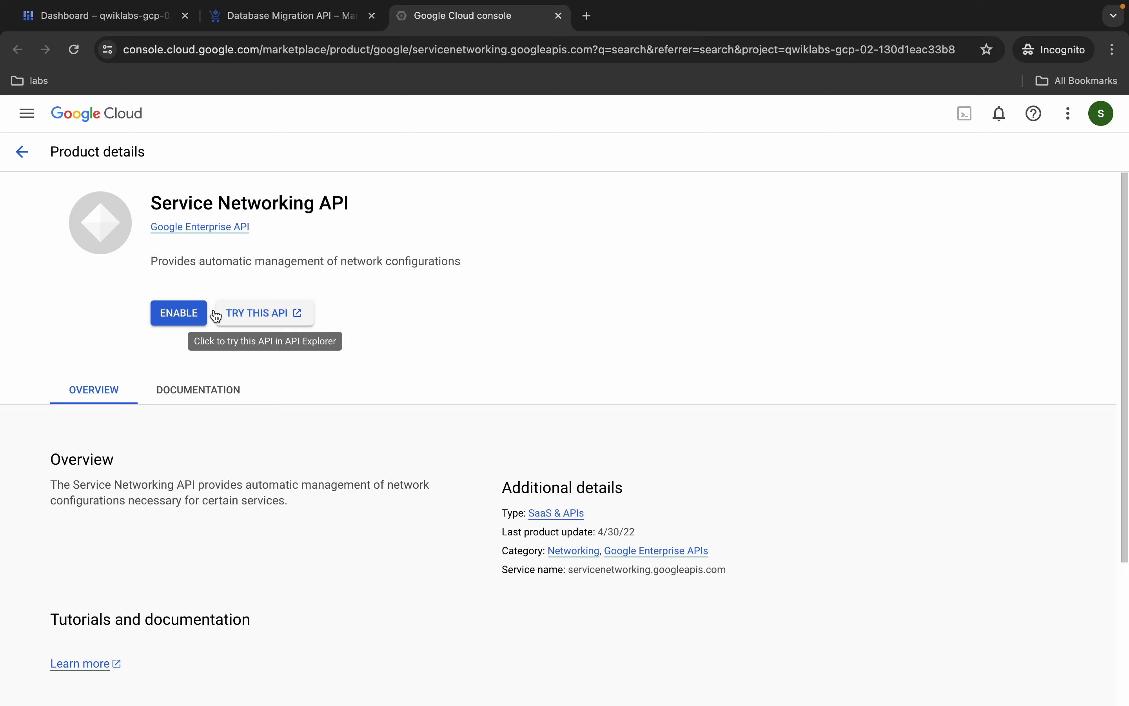
click(183, 318)
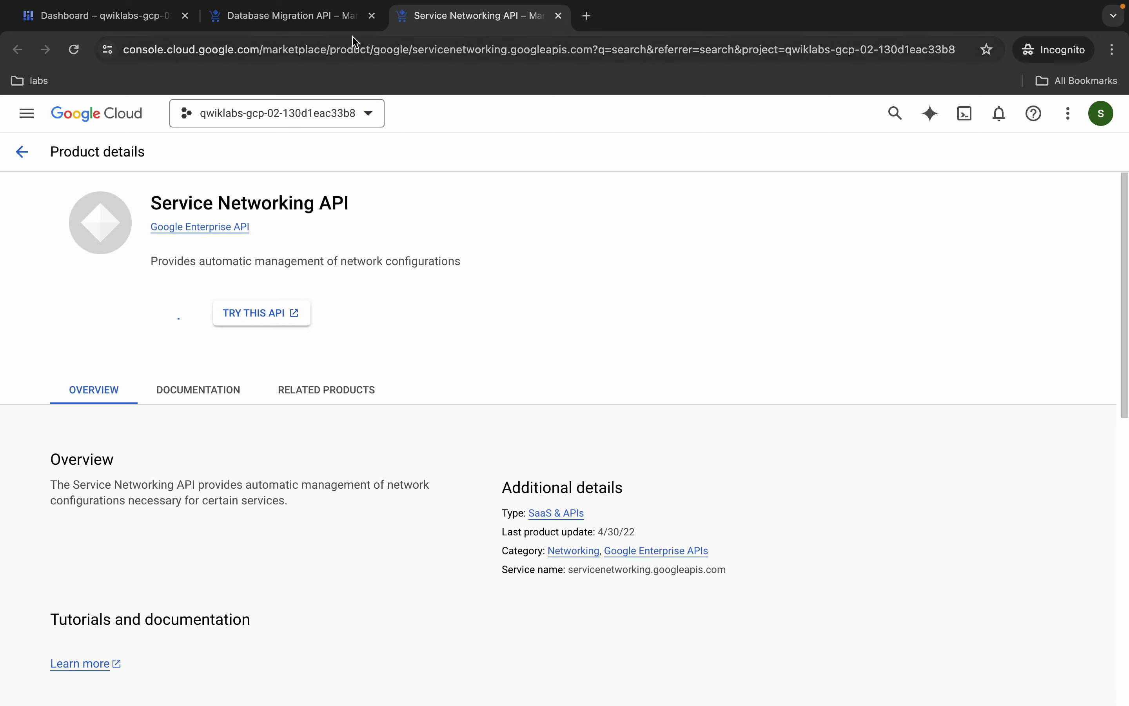
Open the Compute Engine VM instances page in a new tab and start an authorized SSH-in-browser session on antern-postgresql-vm.
click(103, 23)
click(485, 108)
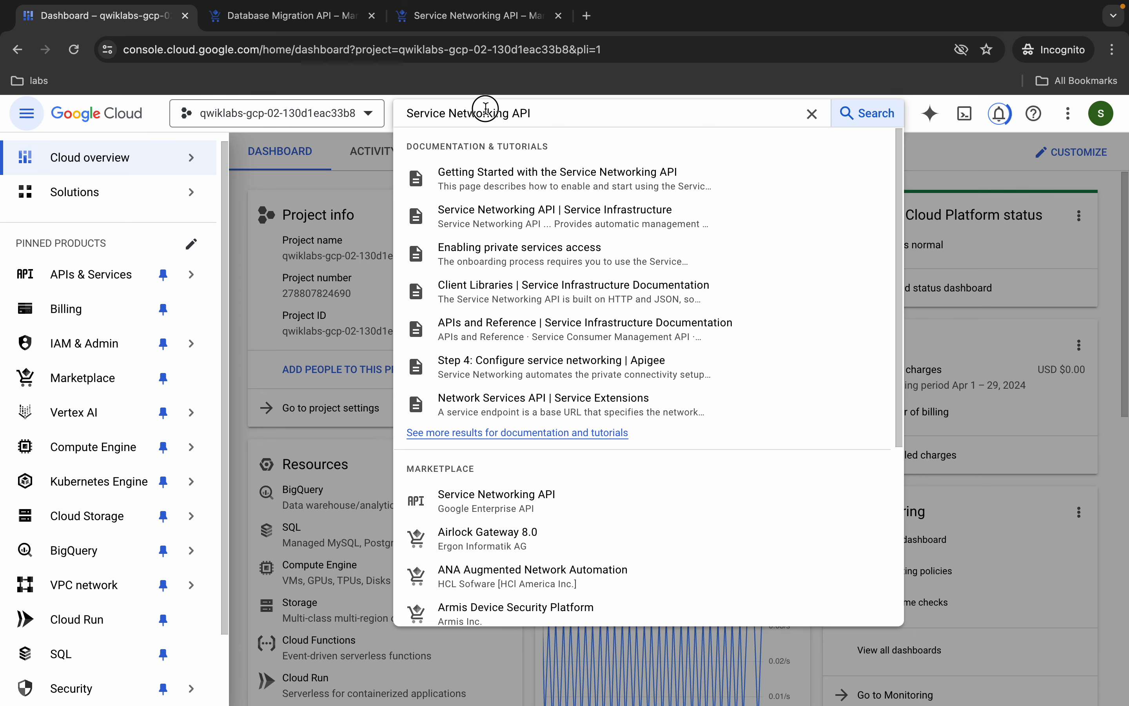
key(super+a)
text(vm ins)
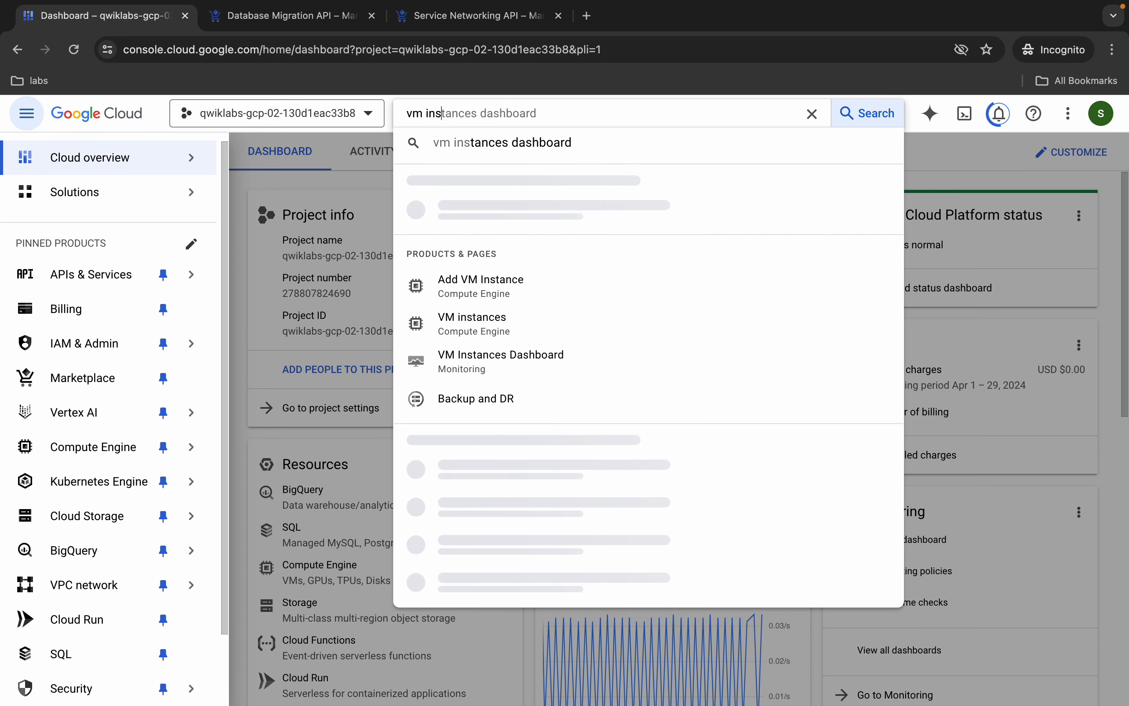
super+click(494, 257)
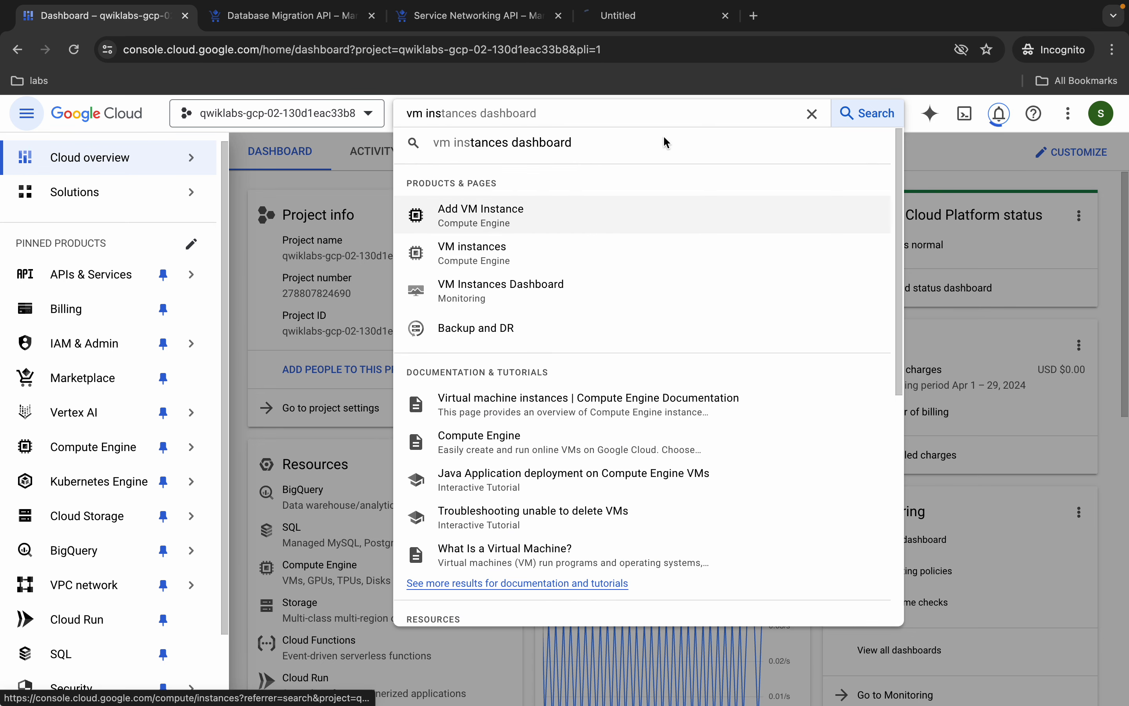
click(637, 14)
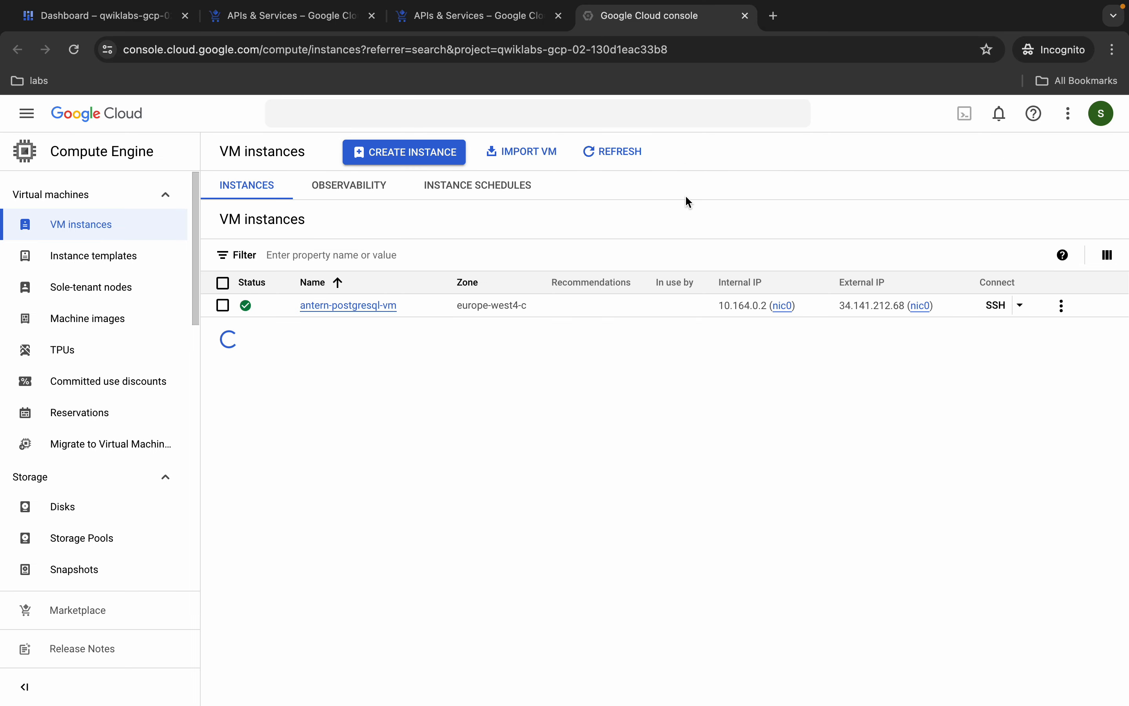
click(995, 305)
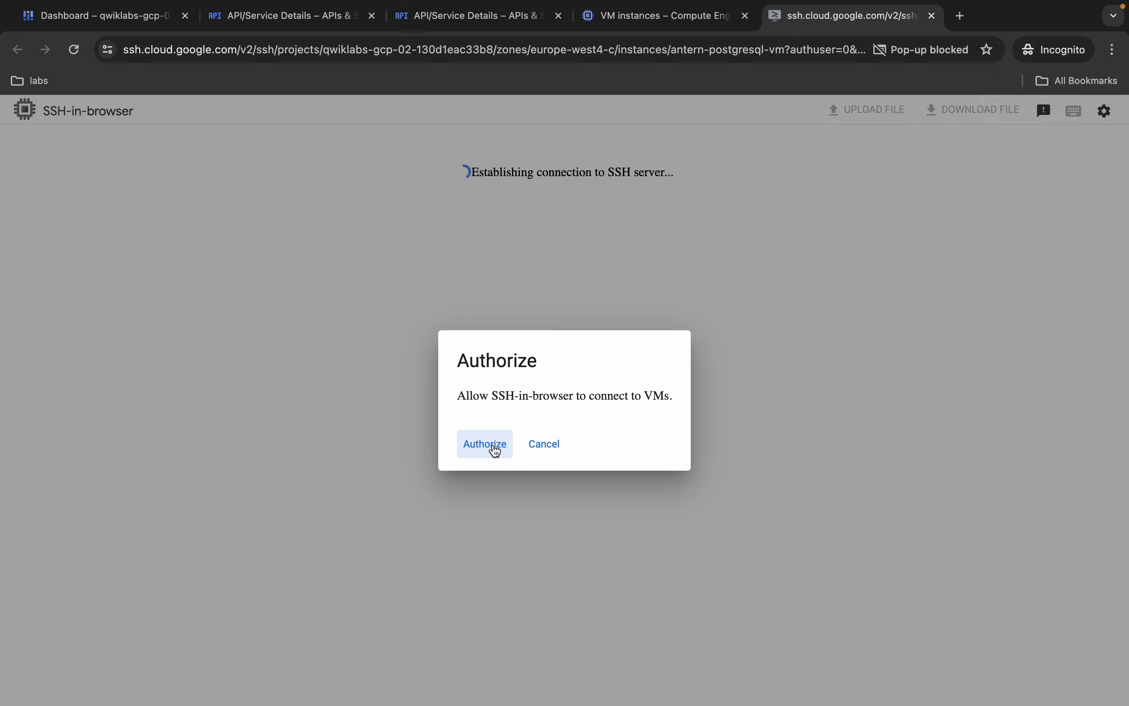
click(496, 451)
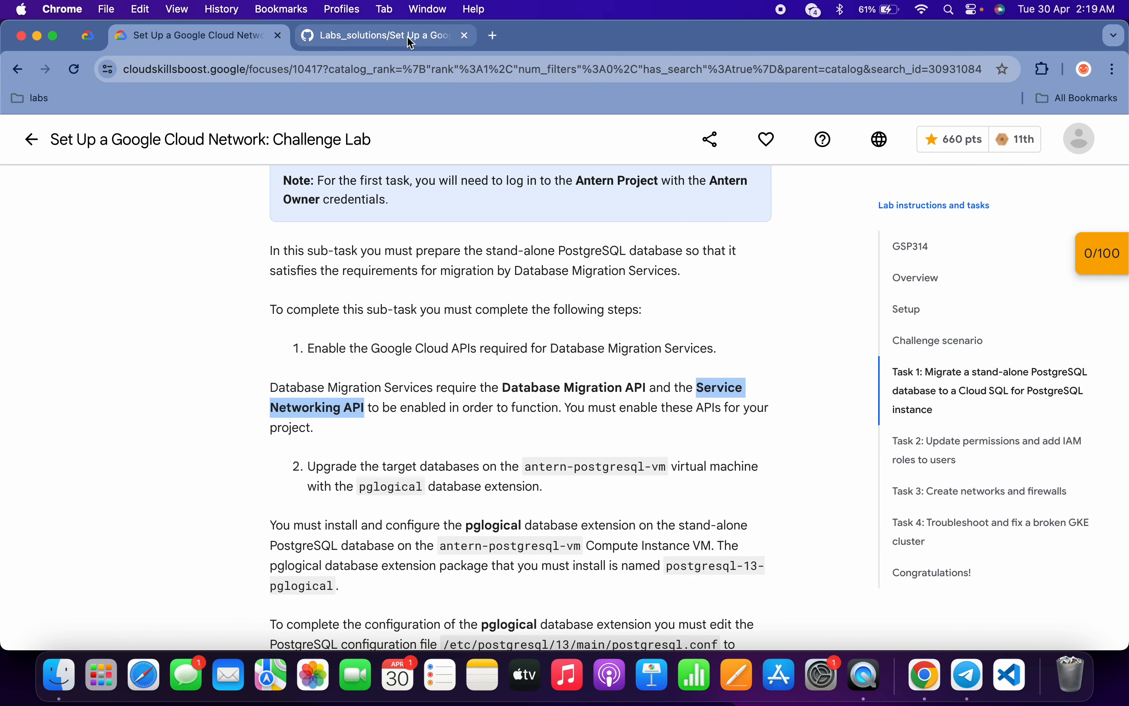
Copy "sudo apt install postgresql-13-pglogical" from the GitHub solution page and run it in the VM's SSH terminal.
click(410, 42)
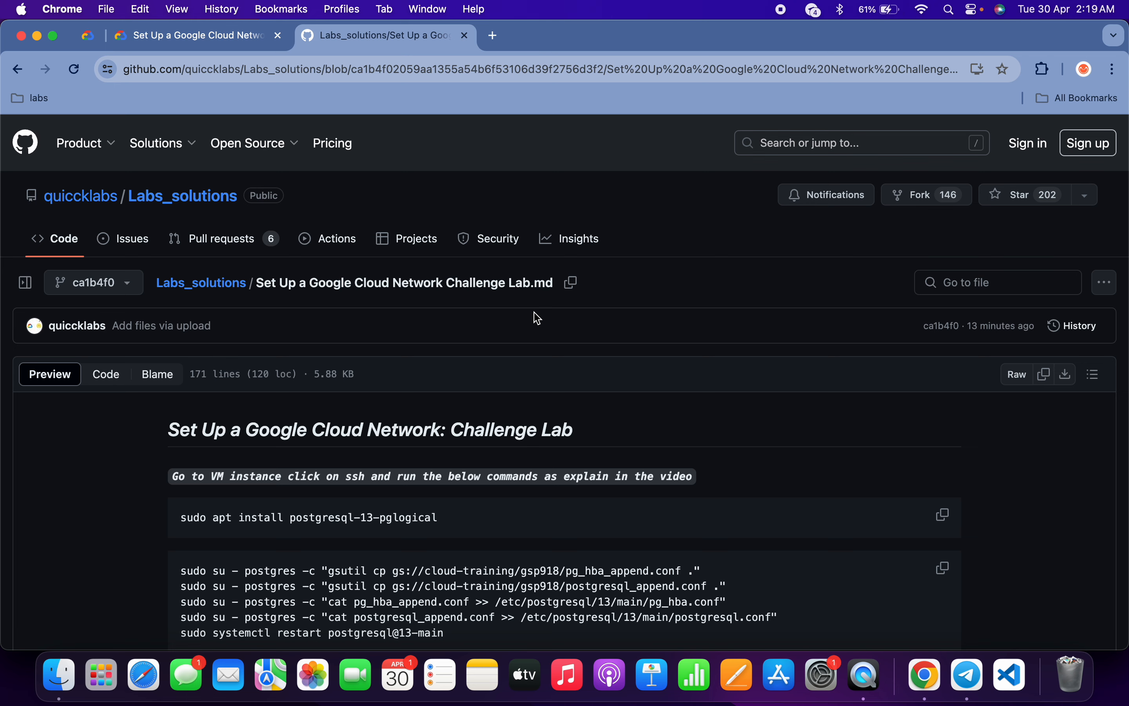
scroll(537, 318, down, 5)
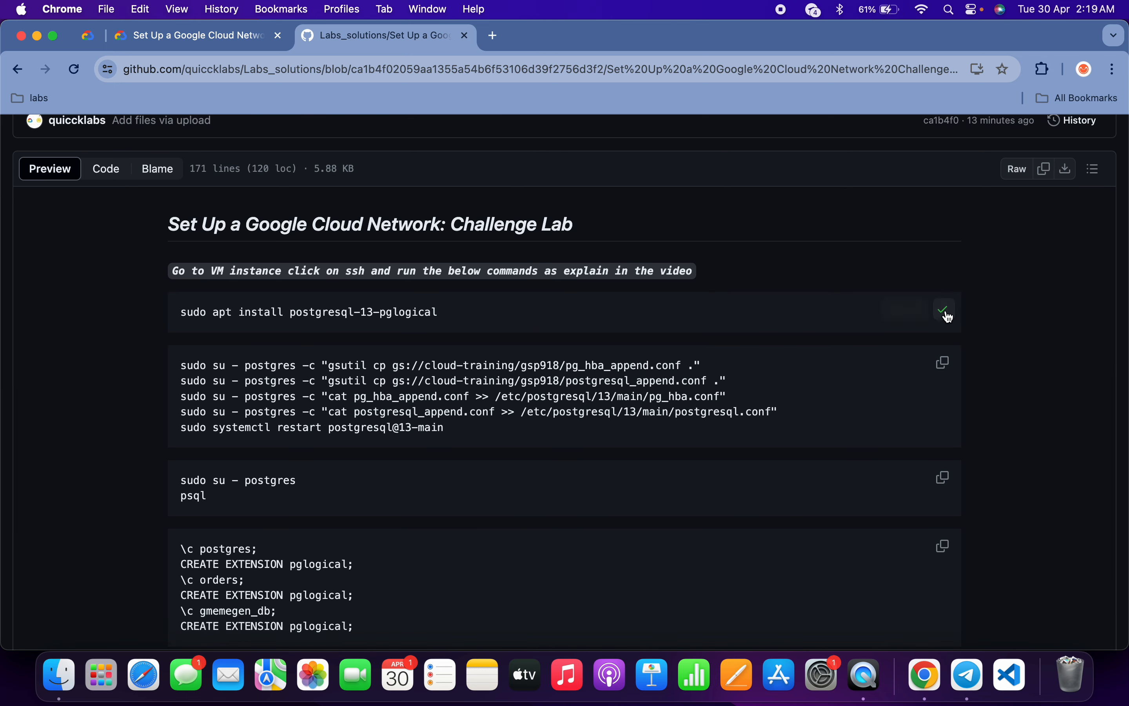
key(ctrl+Right)
text(sudo apt install postgresql-13-pglogical)
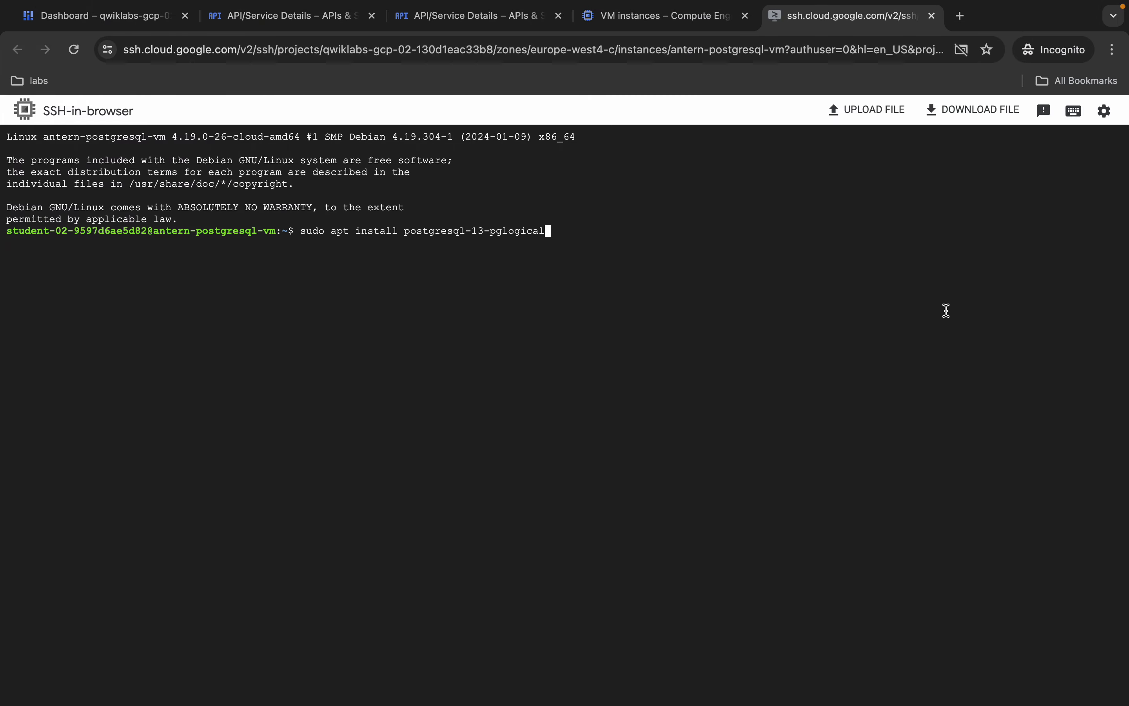
key(Return)
Run the solution page's command block that appends the pg_hba and postgresql configuration files and restarts postgresql@13-main.
key(ctrl+Left)
scroll(757, 399, down, 1)
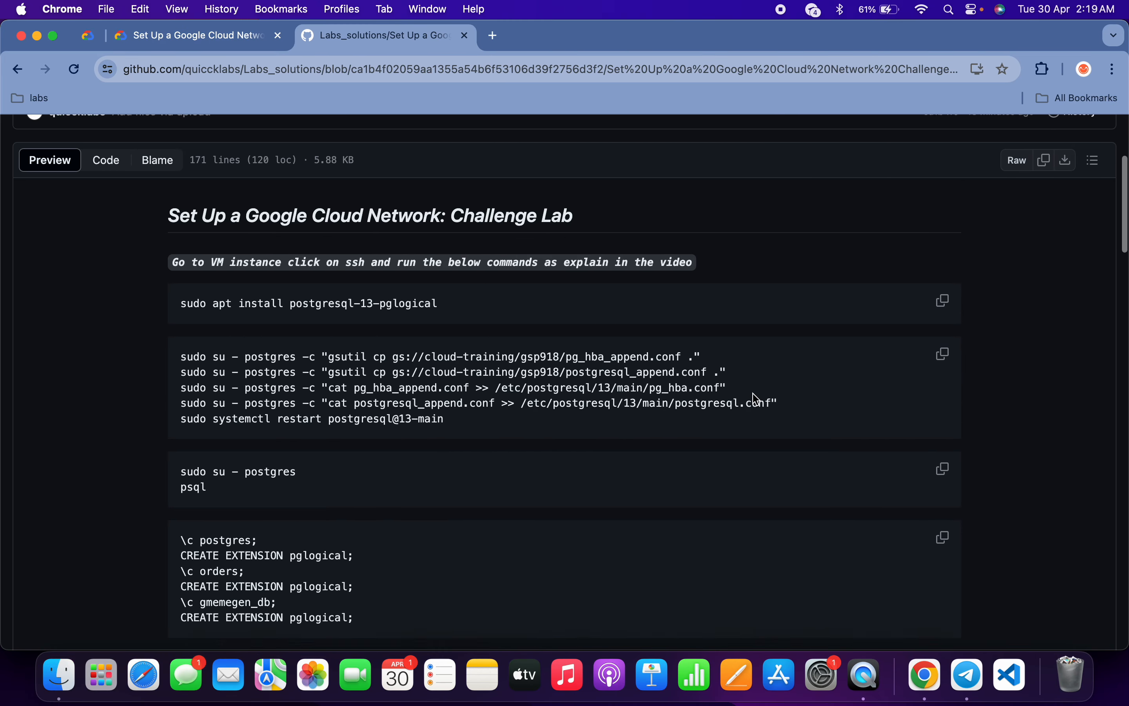
scroll(756, 399, down, 1)
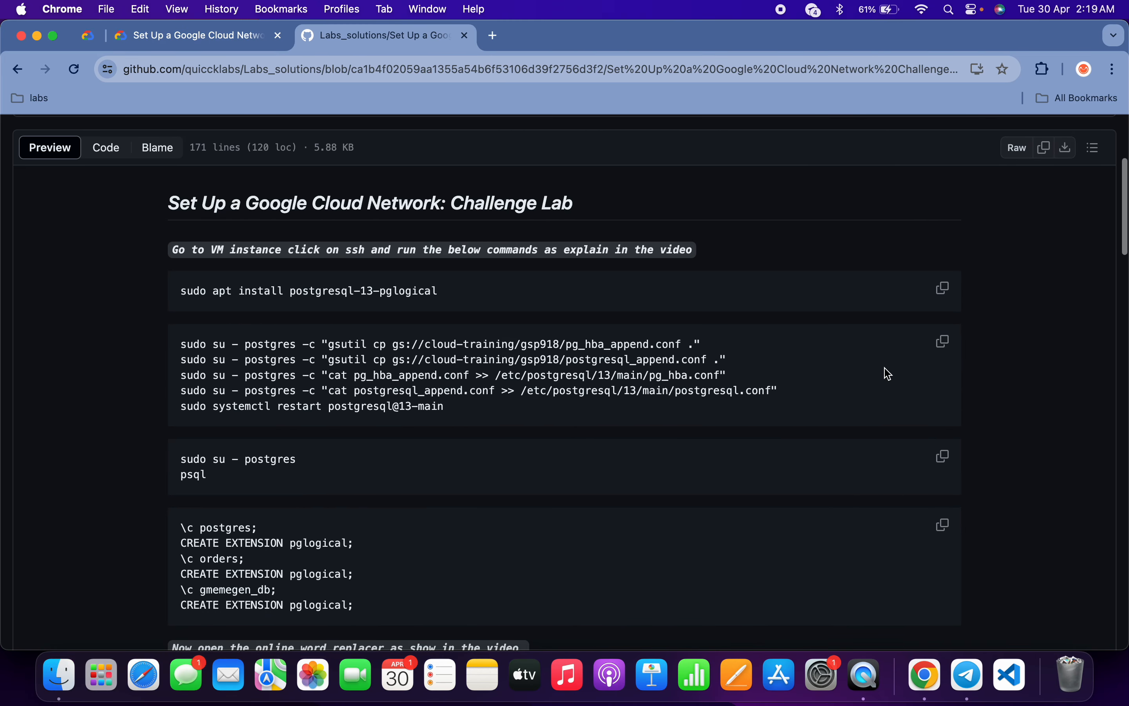
click(950, 349)
key(ctrl+Right)
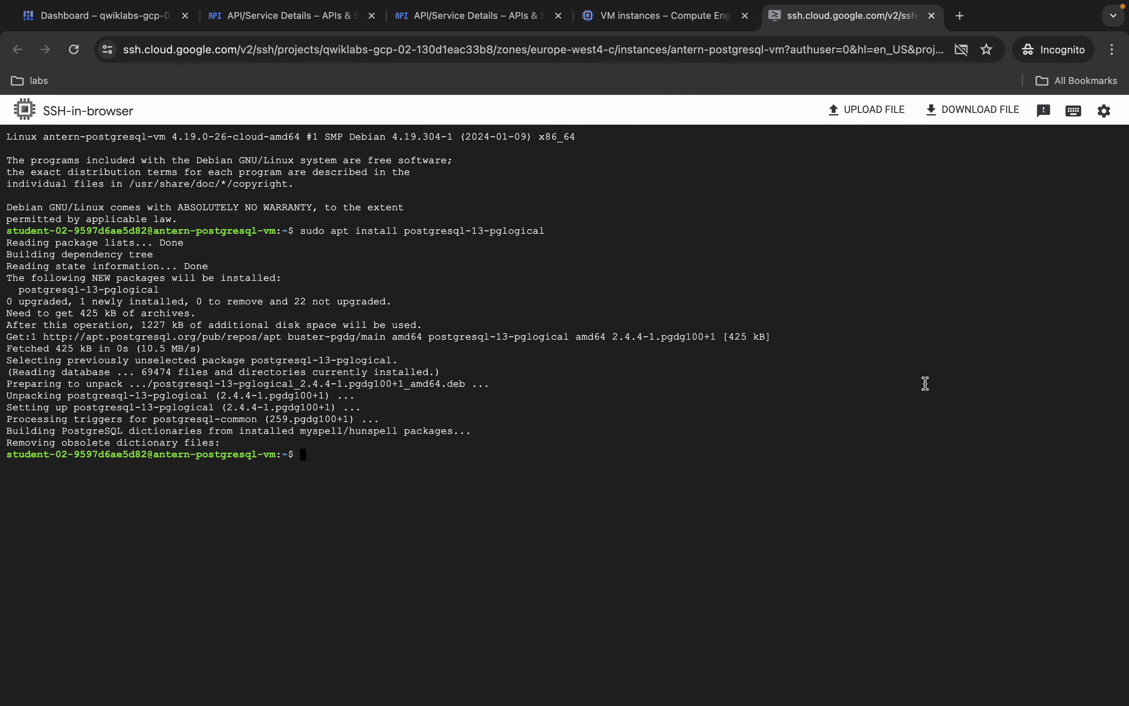
key(super+v)
key(Return)
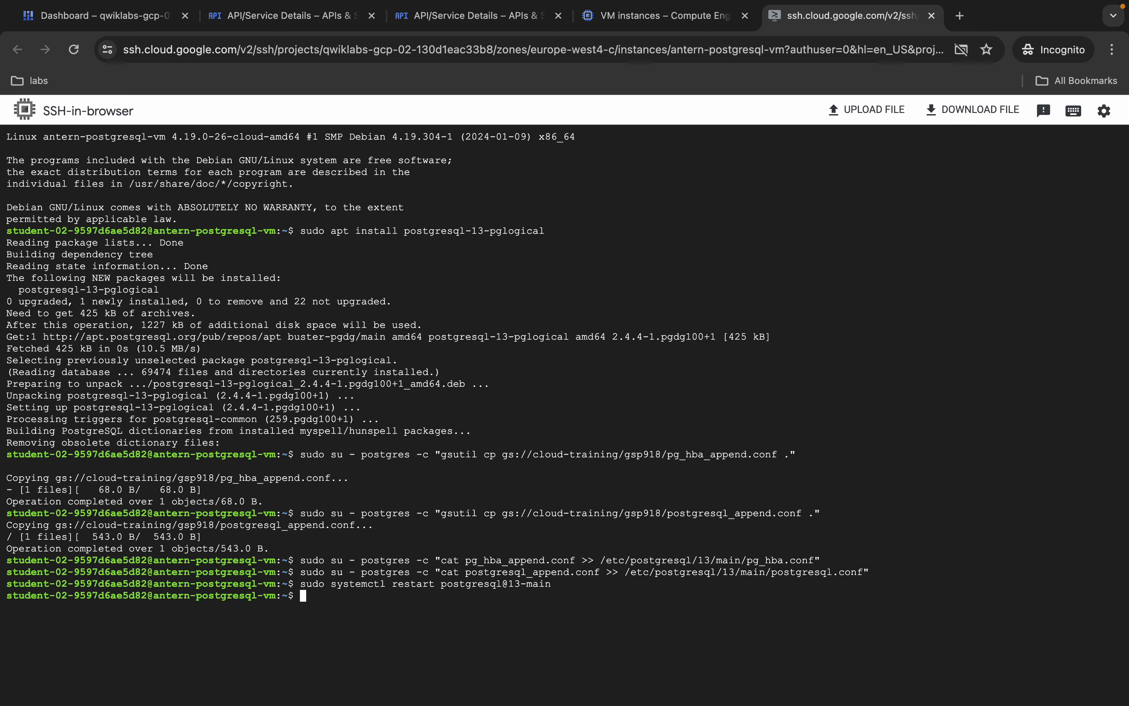
Copy the "sudo su - postgres" and "psql" commands from the solution page and run them in the SSH terminal.
key(ctrl+Left)
scroll(905, 395, down, 2)
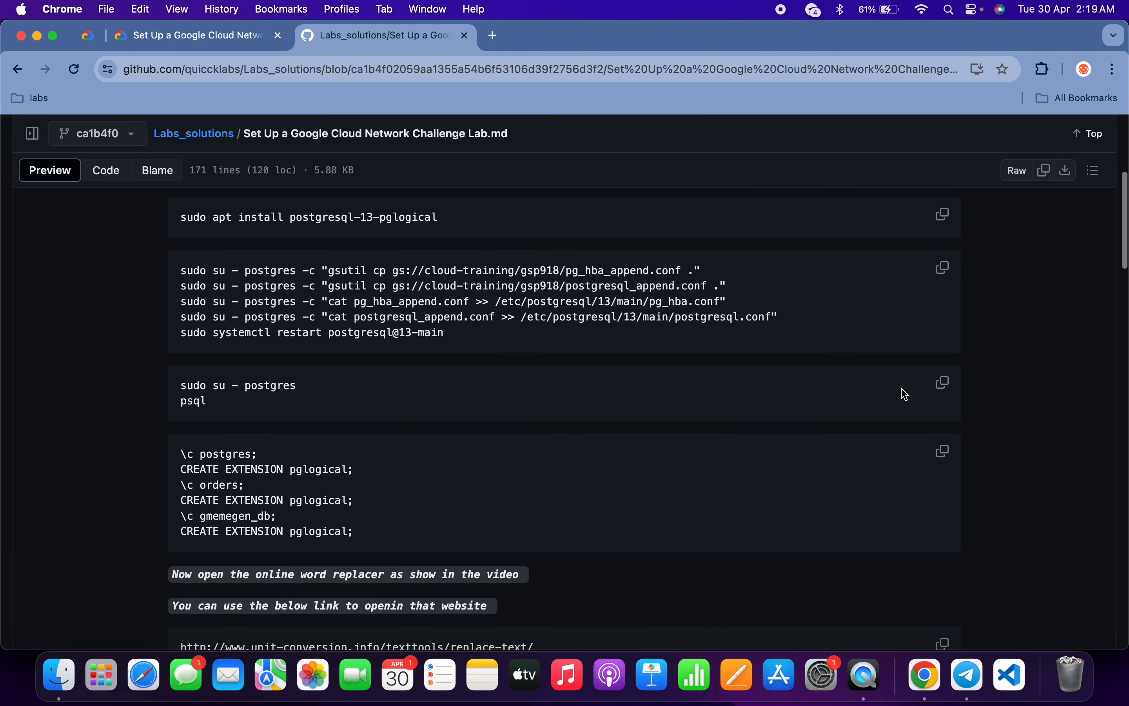
click(945, 384)
key(ctrl+Right)
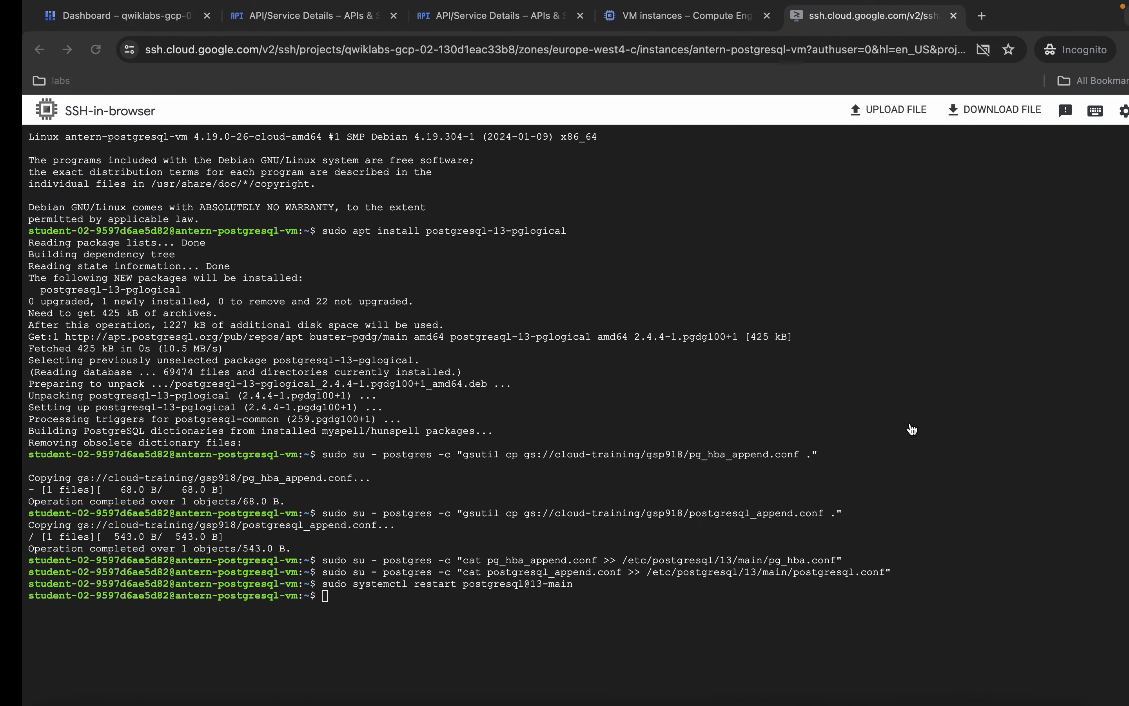
key(super+v)
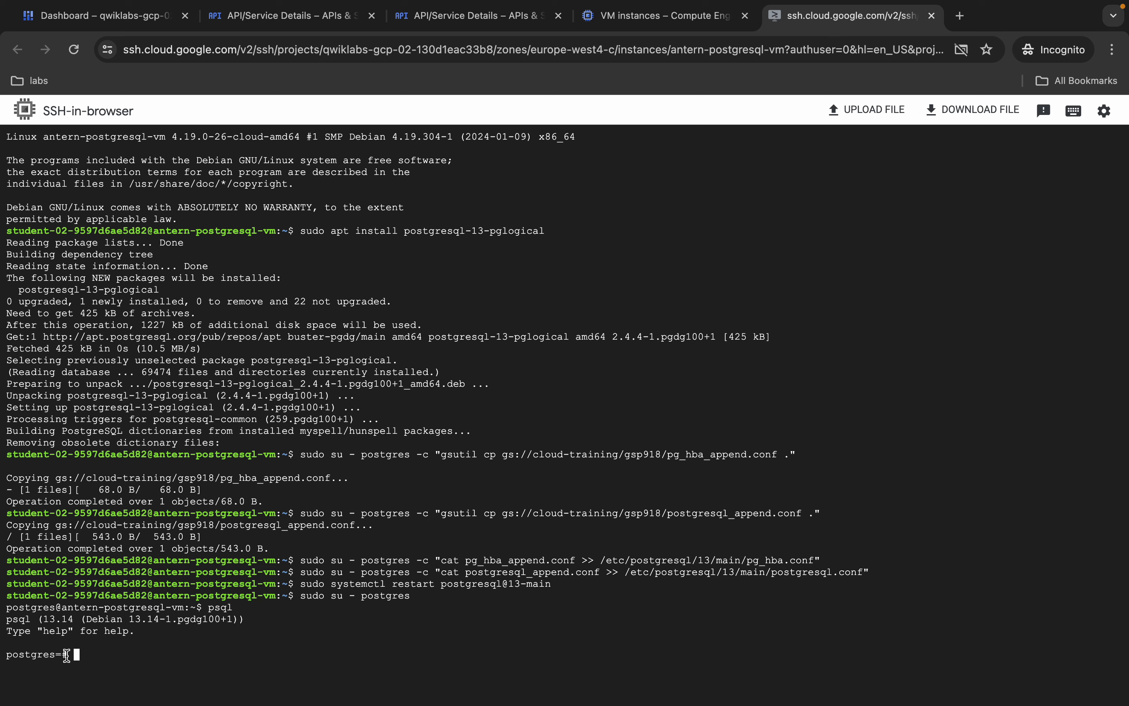
Copy the solution page's block that creates the pglogical extension in the postgres, orders and gmemegen_db databases and run it in psql.
key(super+Tab)
scroll(524, 496, down, 5)
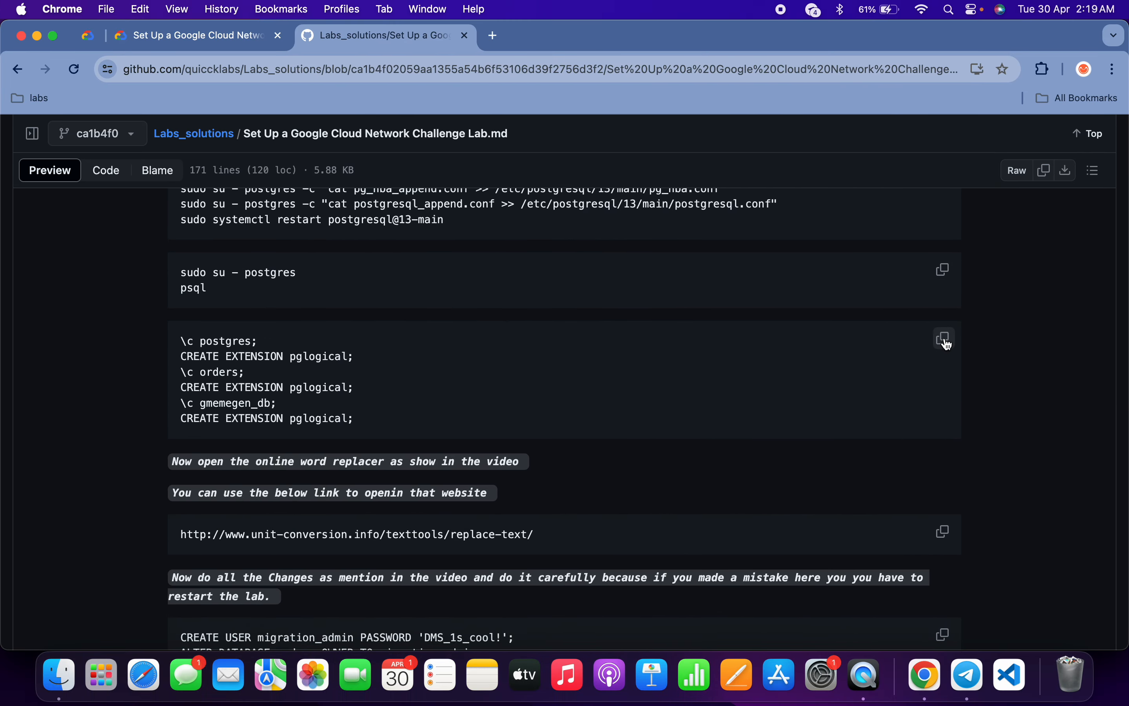
click(947, 343)
key(super+Tab)
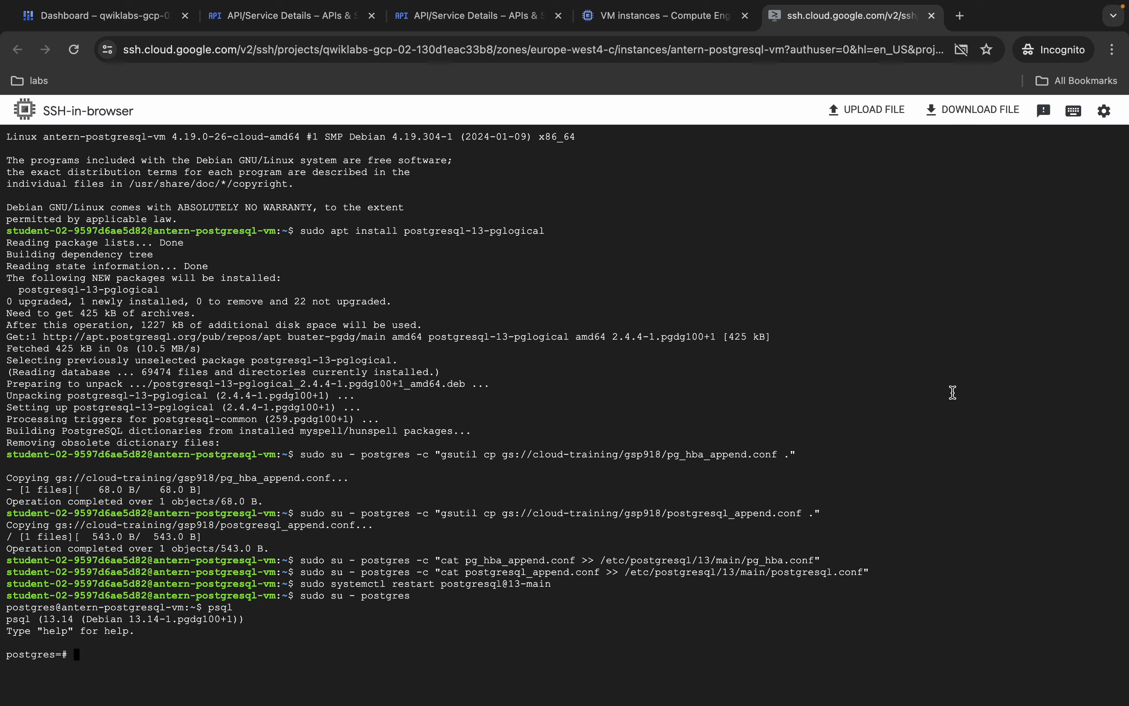
key(super+v)
Copy the replace-text tool's link from the solution page and open it in a new incognito tab.
key(super+Tab)
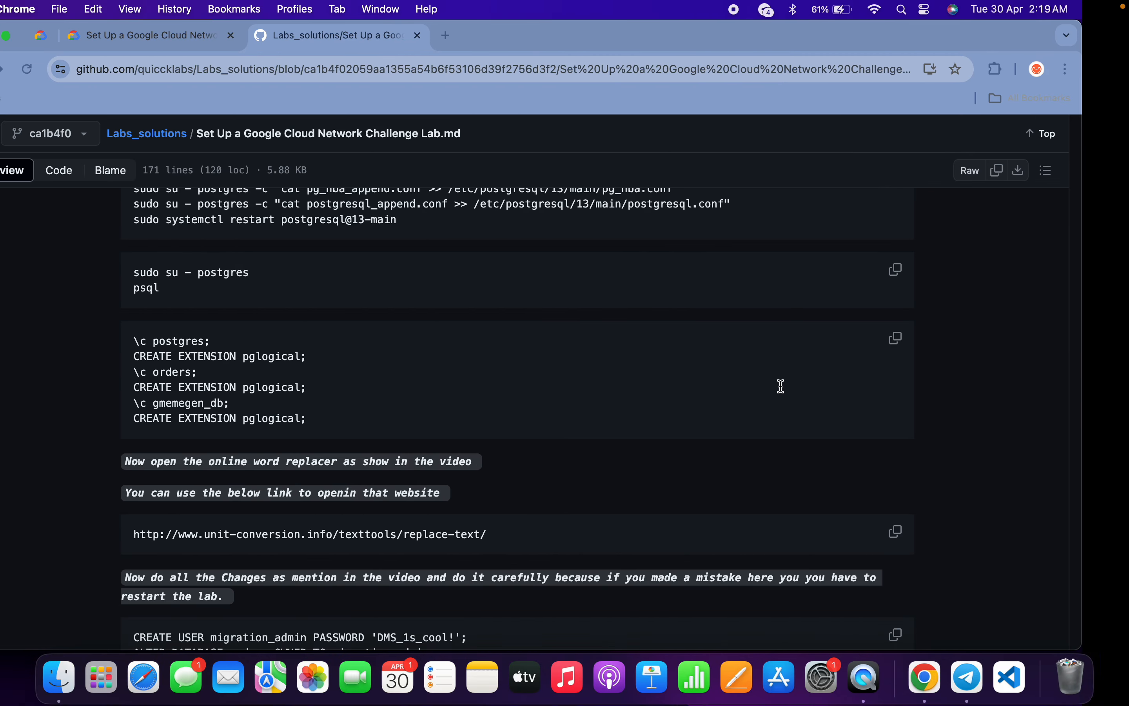
scroll(756, 390, down, 4)
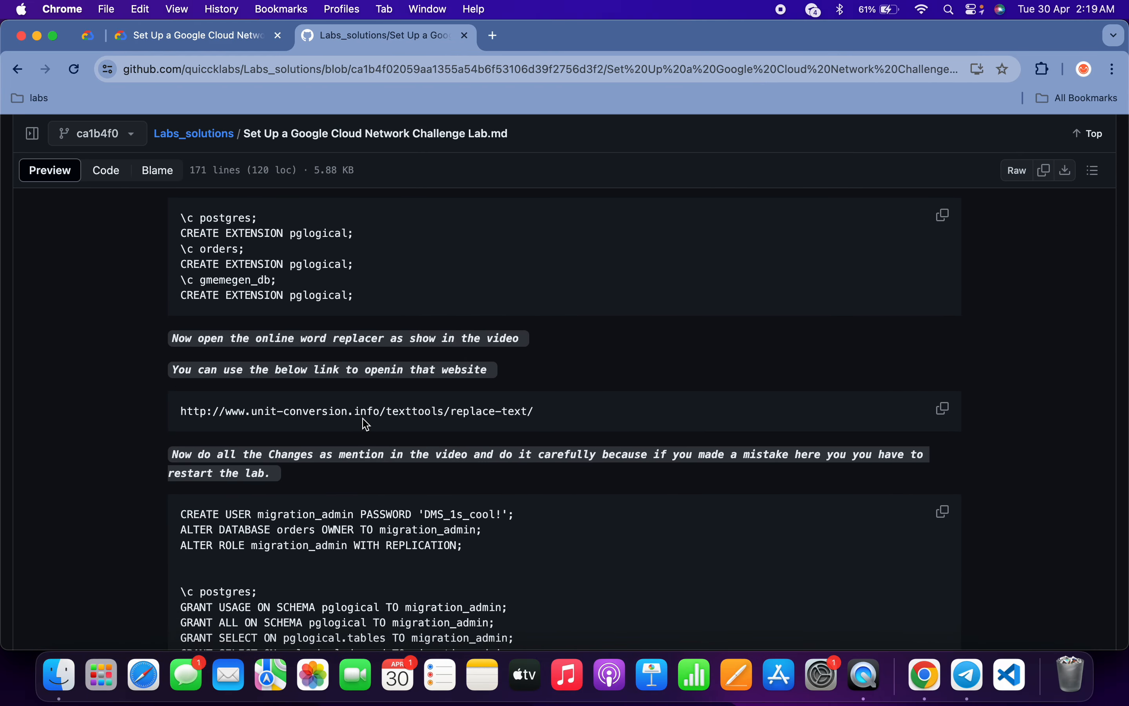
click(945, 409)
key(super+Tab)
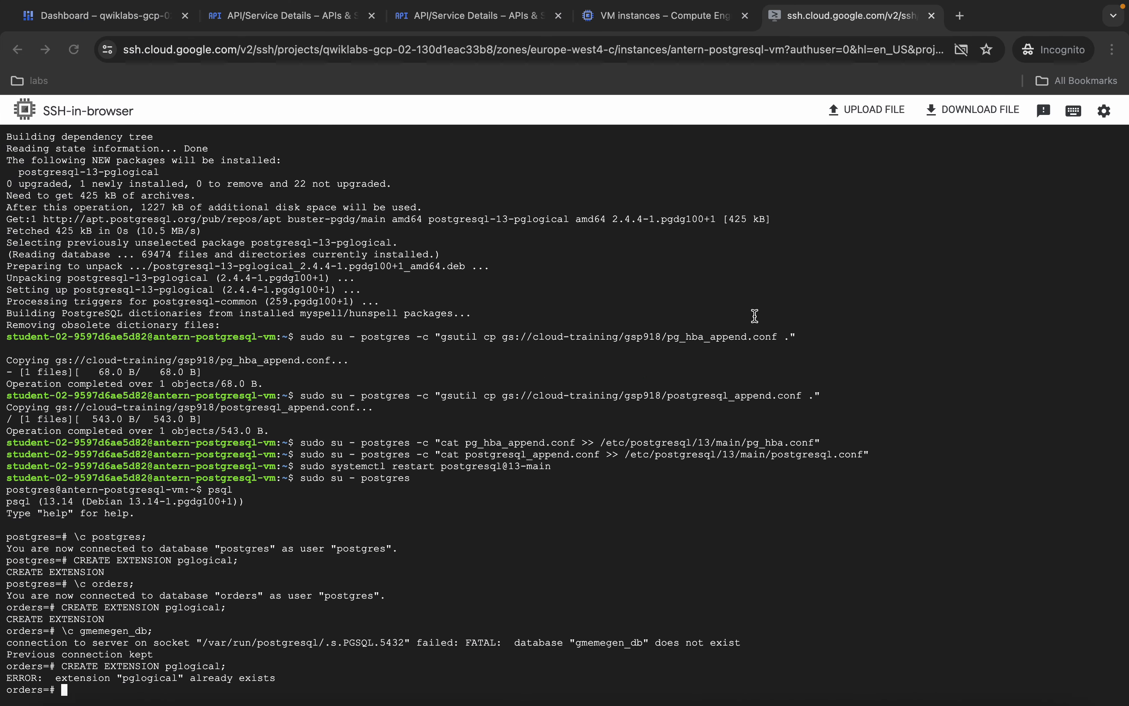
click(965, 15)
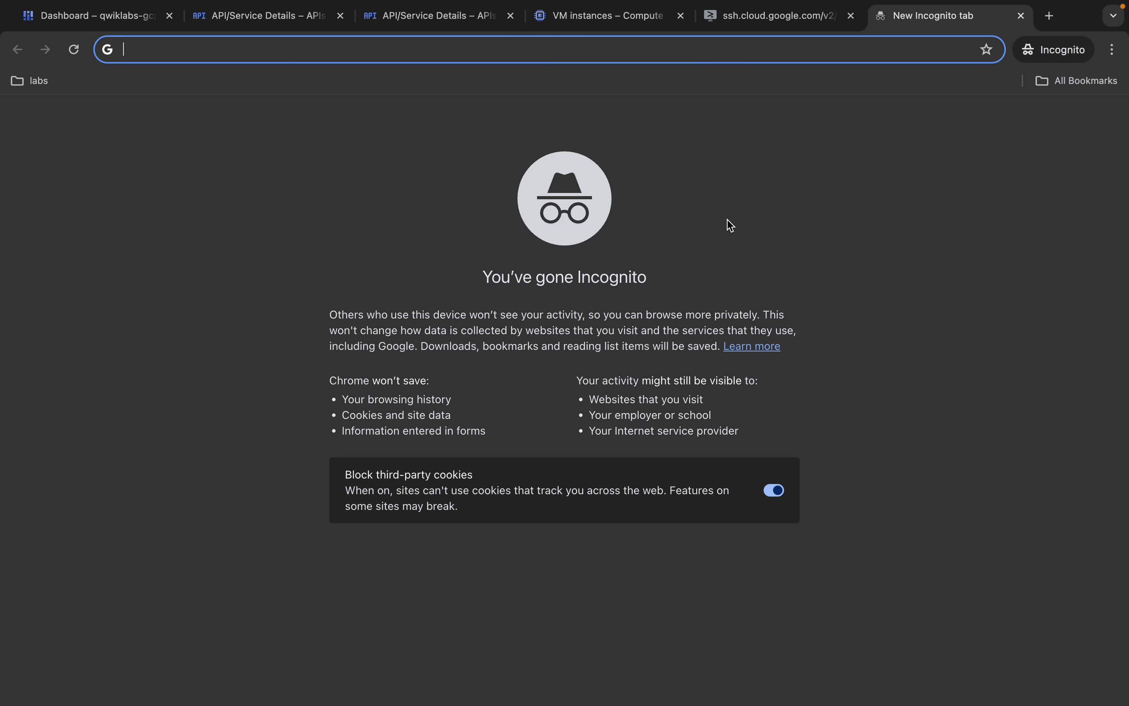
key(super+v)
key(Return)
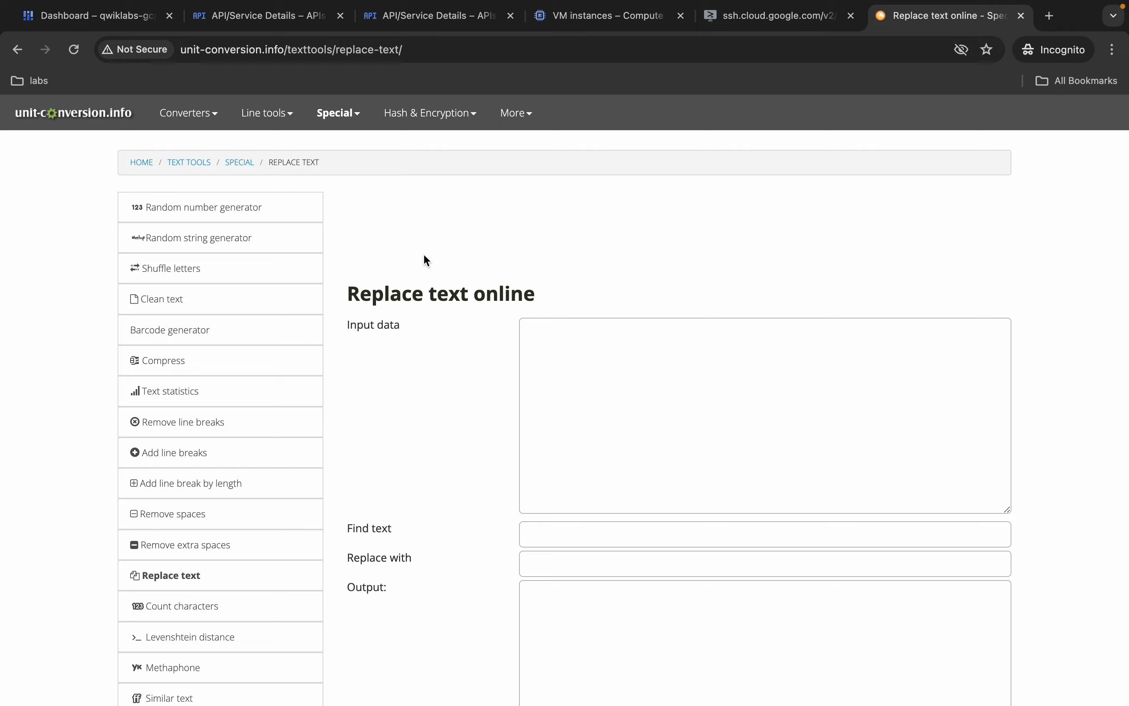
Copy the solution page's SQL block with the migration user's name, password and grants into the replace-text tool as input data.
key(ctrl+Left)
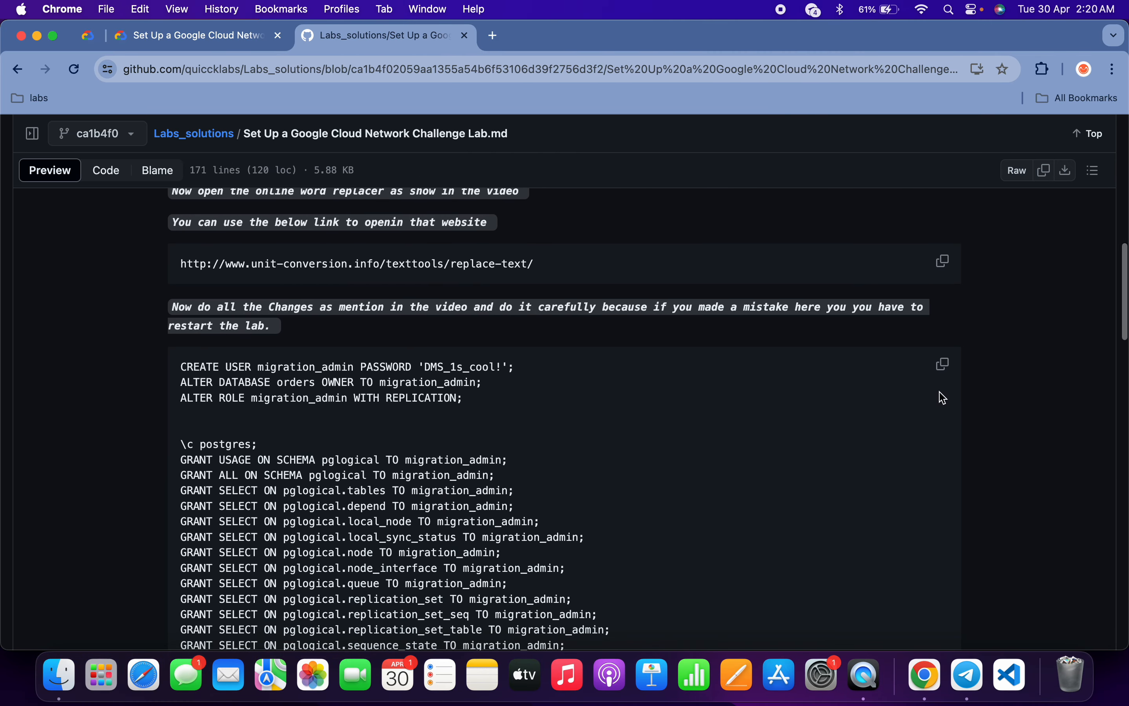
click(942, 376)
key(ctrl+Right)
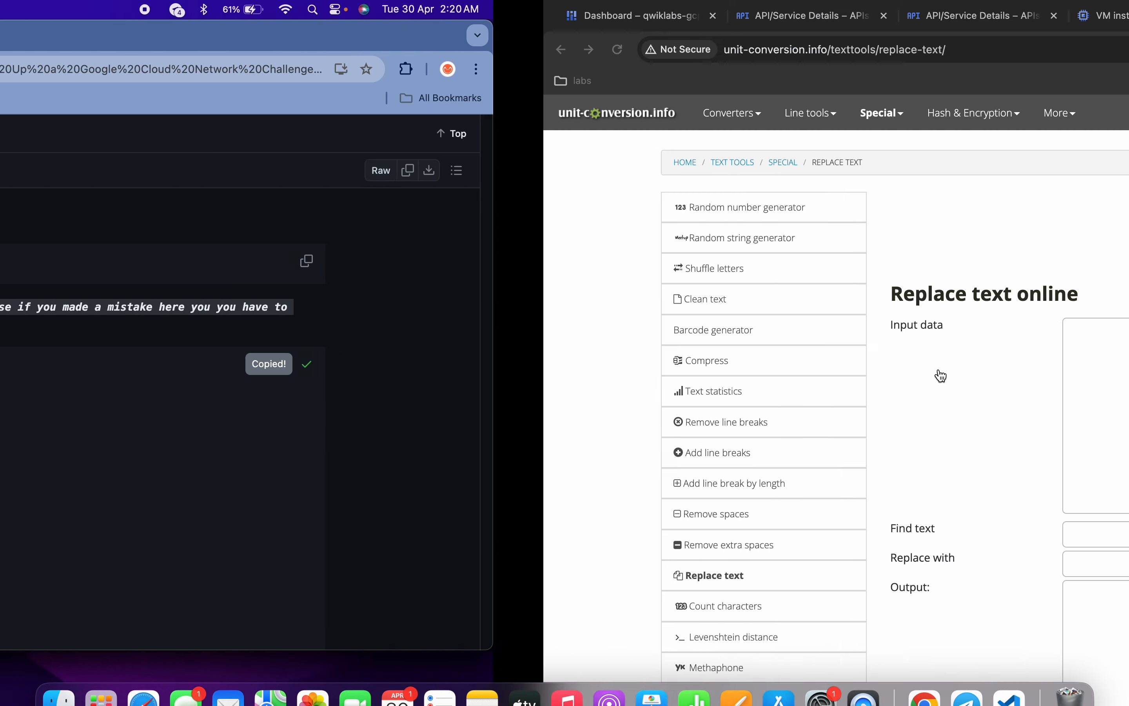
click(672, 388)
key(super+v)
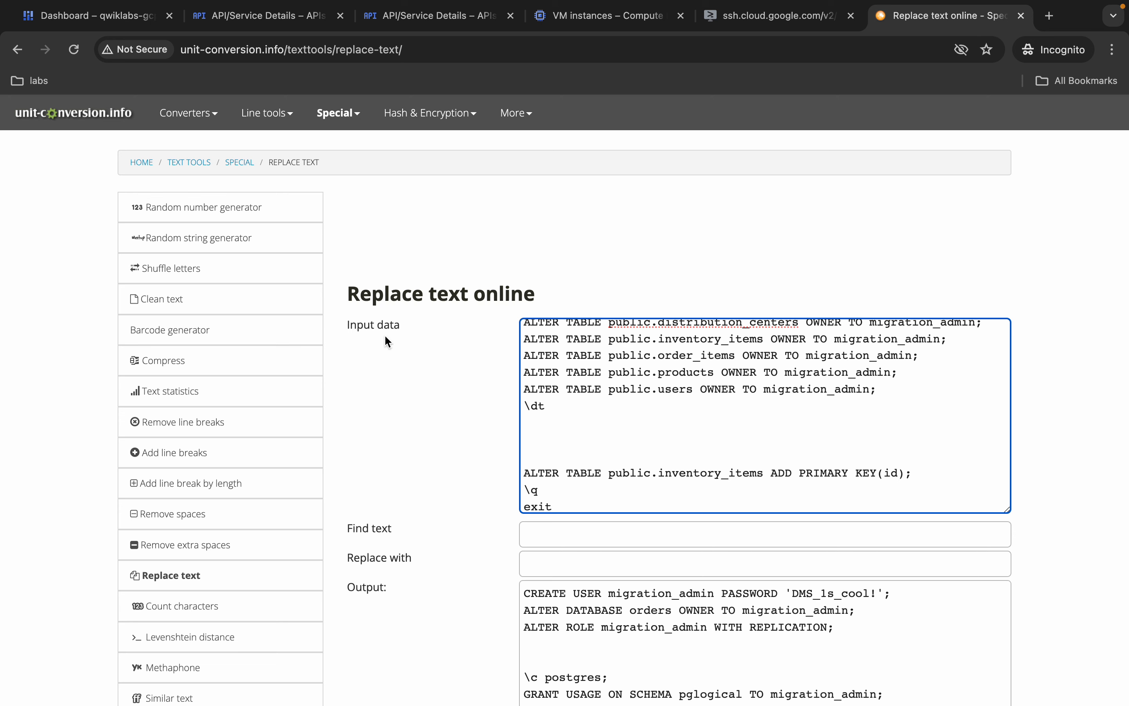
Copy "migration_admin" from the input data and set it as the text to find.
double_click(814, 390)
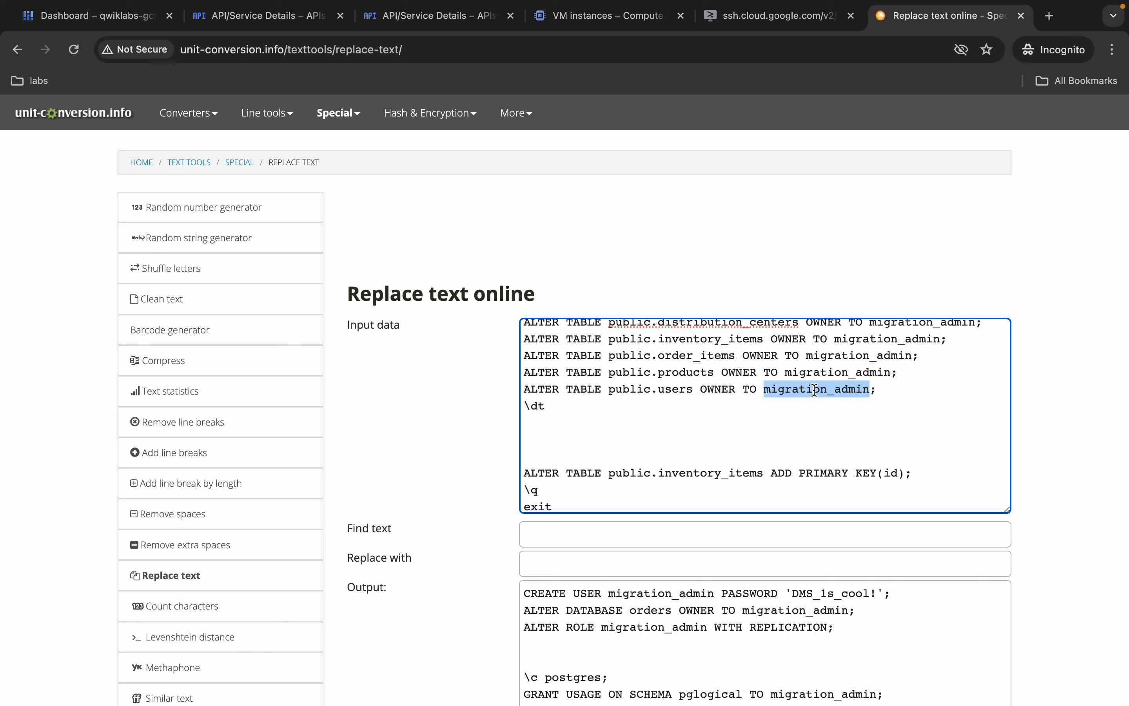
click(549, 538)
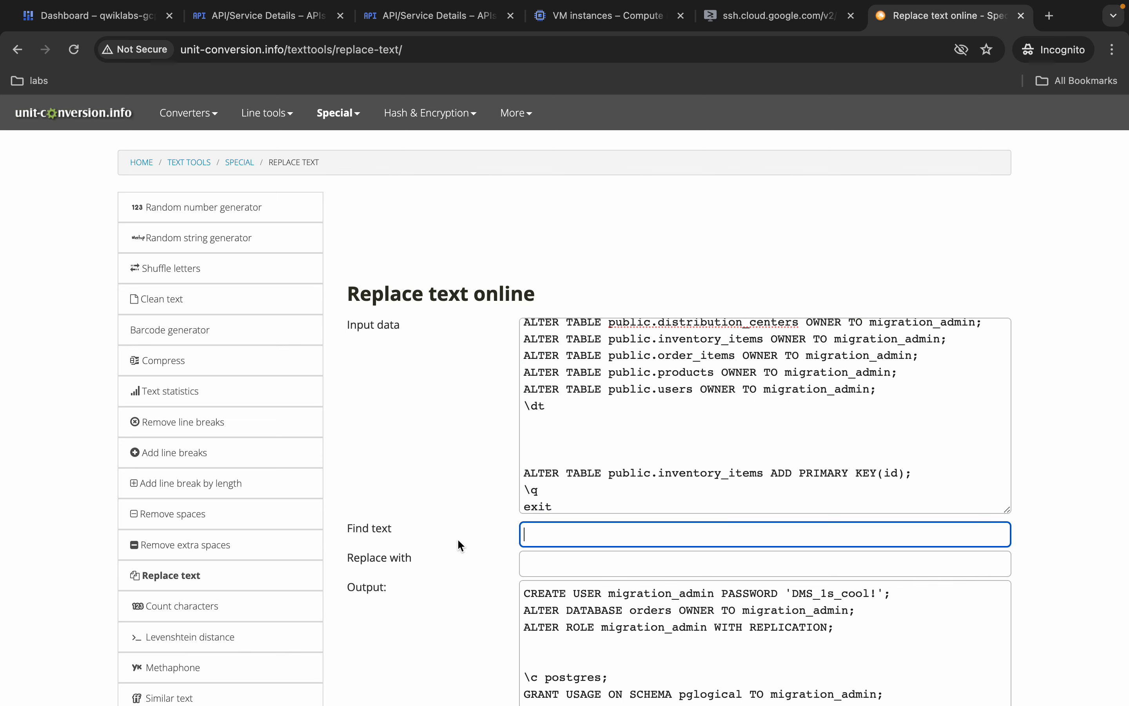
key(ctrl+v)
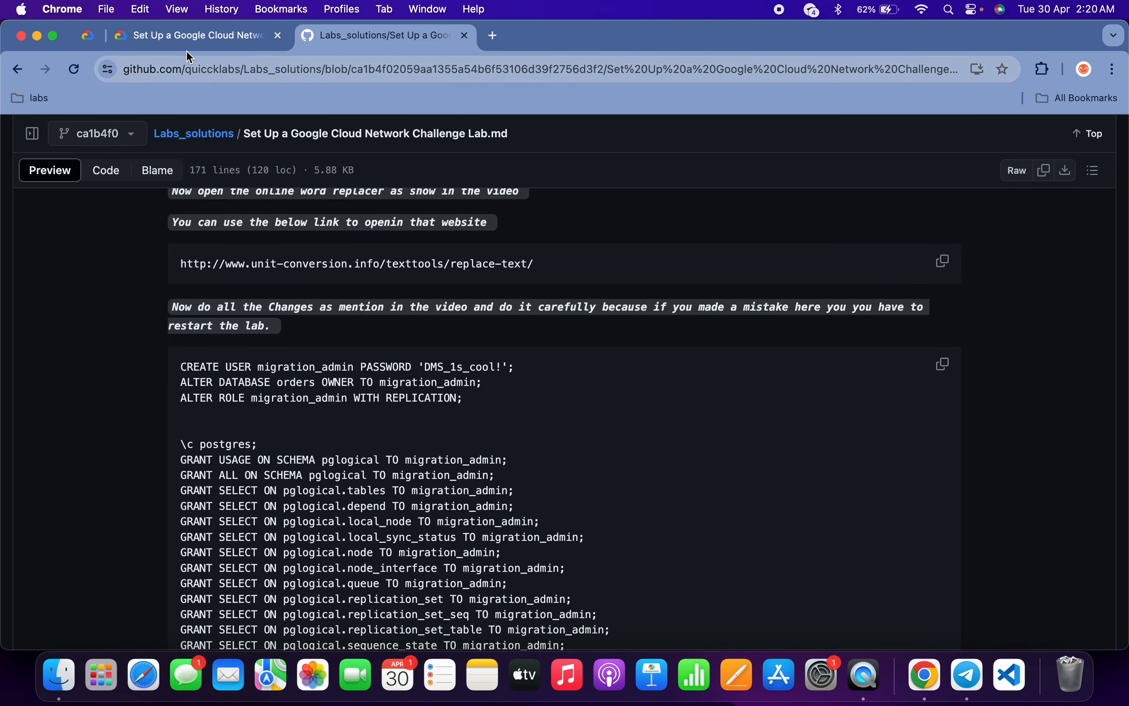
Copy the migration user name "import_admin" from the lab instructions and set it as the replacement text.
click(179, 41)
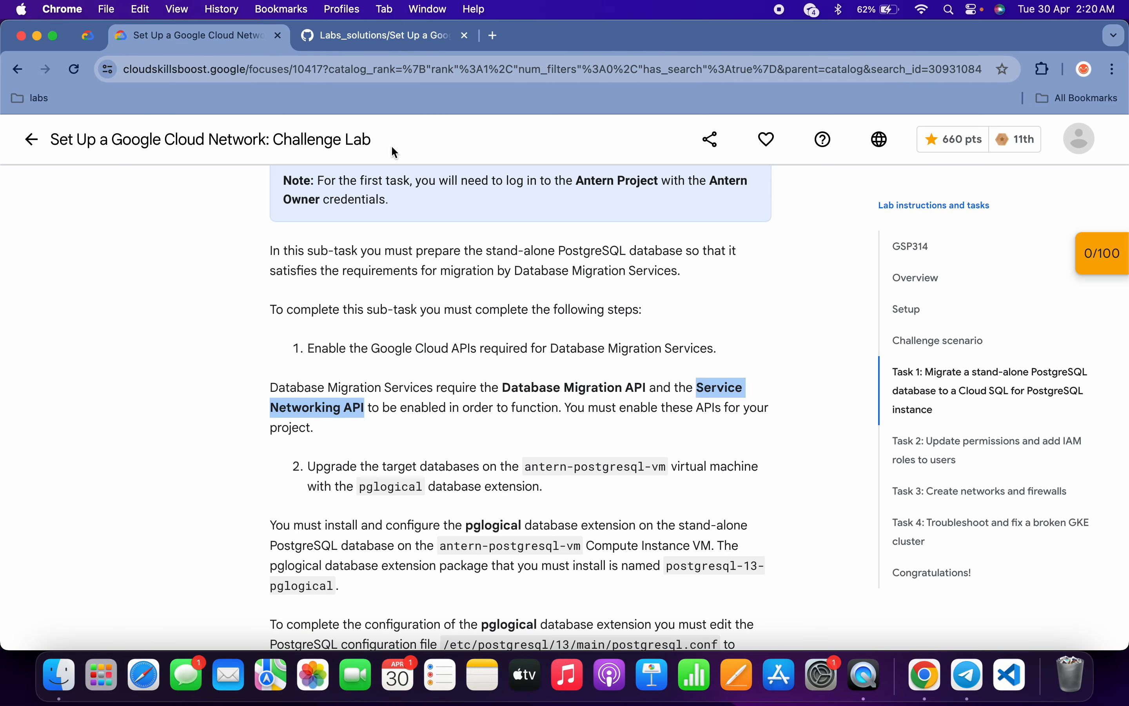
scroll(468, 371, down, 10)
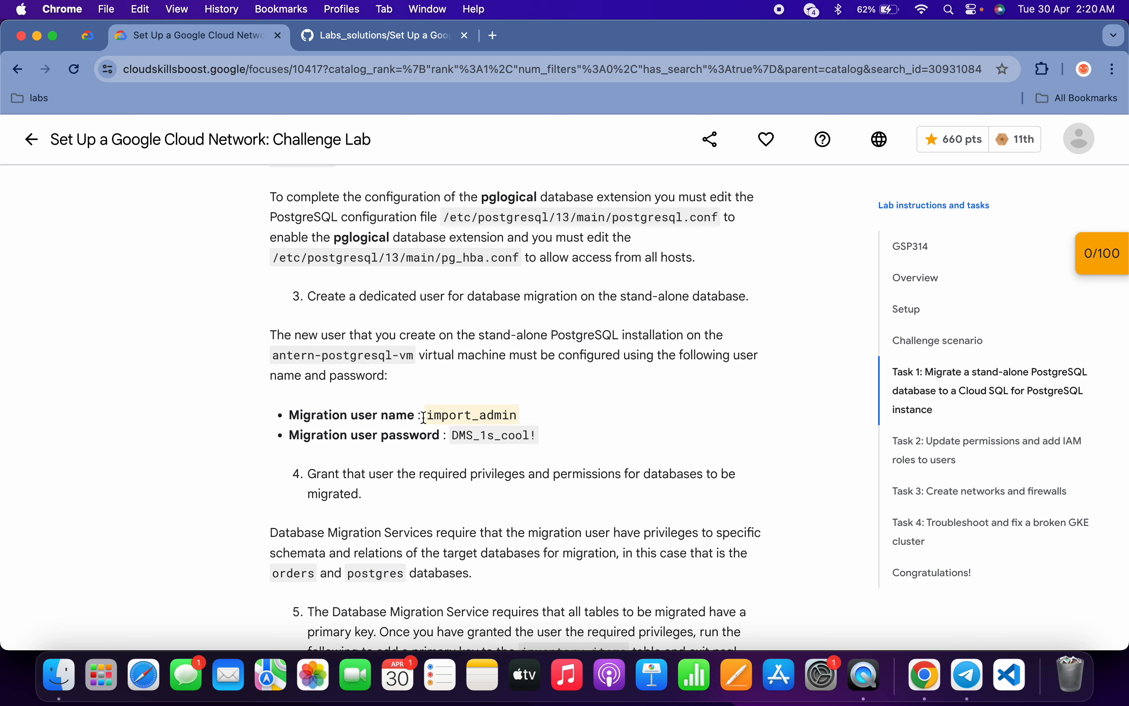
double_click(468, 414)
key(ctrl+c)
key(ctrl+Right)
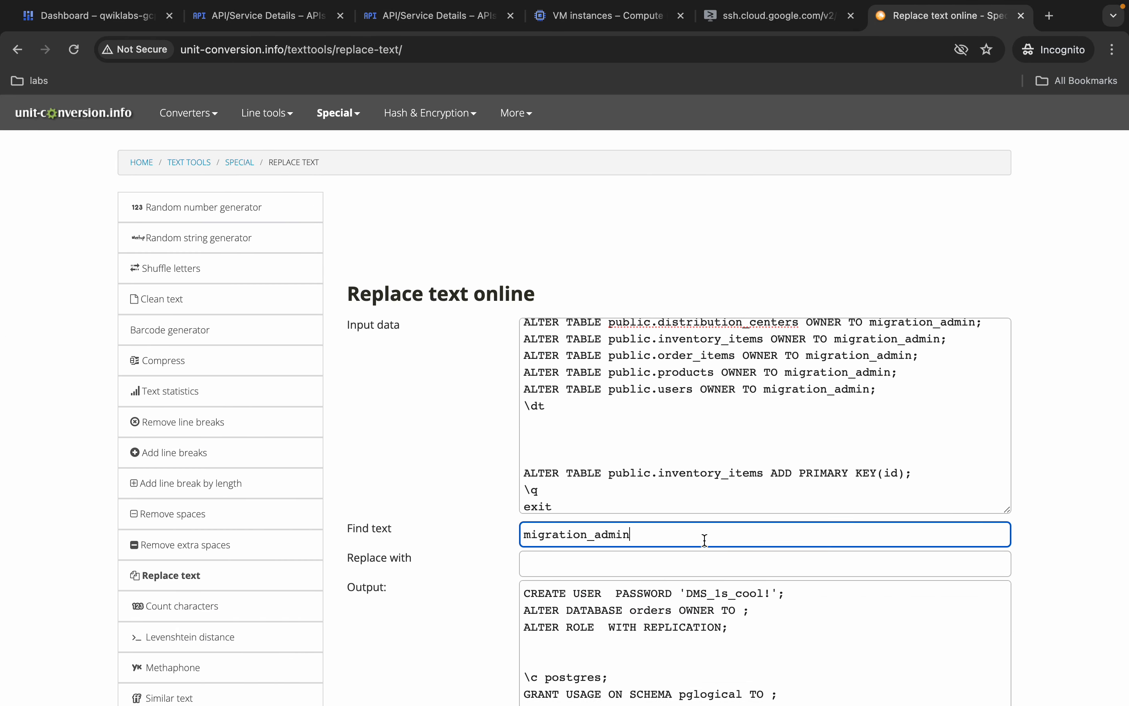
click(580, 566)
key(ctrl+v)
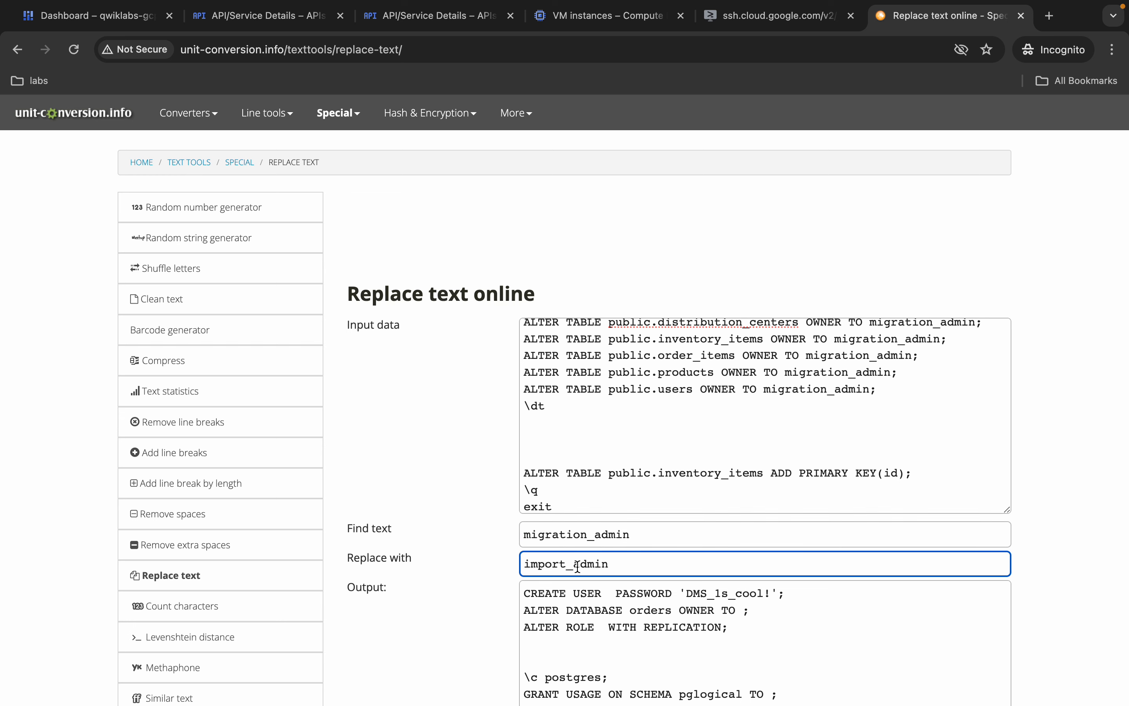
Copy the whole replaced output, including the migration user's password, and run it in the SSH psql session through the final exit.
scroll(705, 592, down, 3)
scroll(705, 592, up, 1)
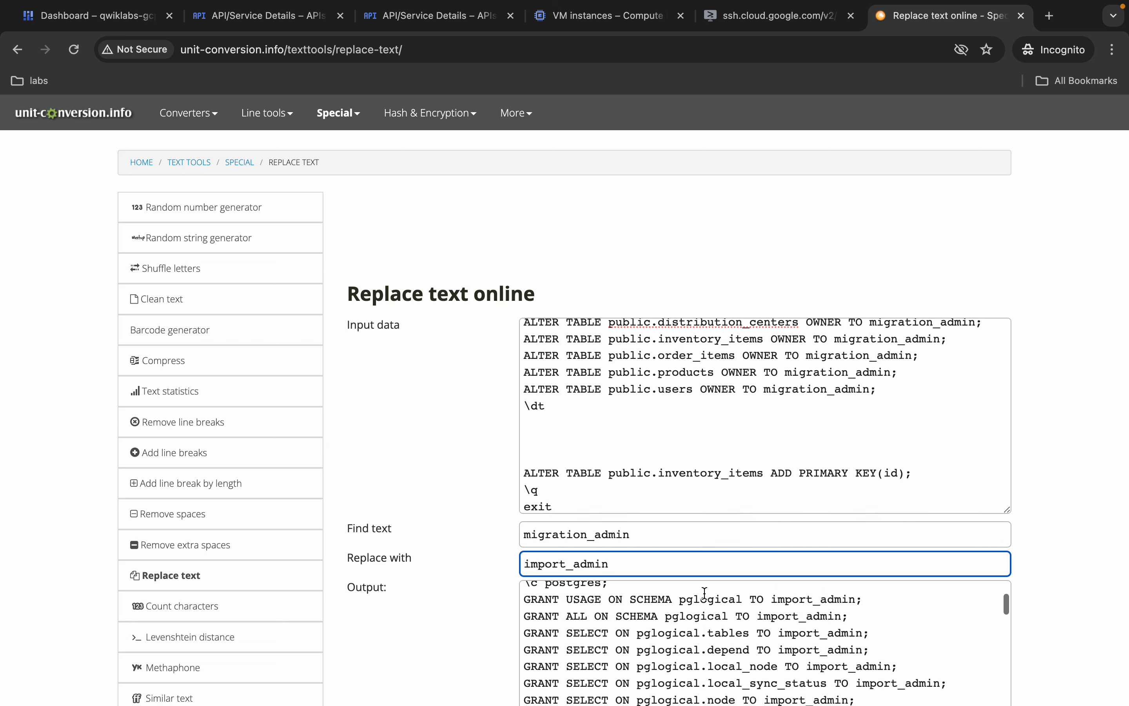
scroll(704, 592, up, 2)
click(786, 636)
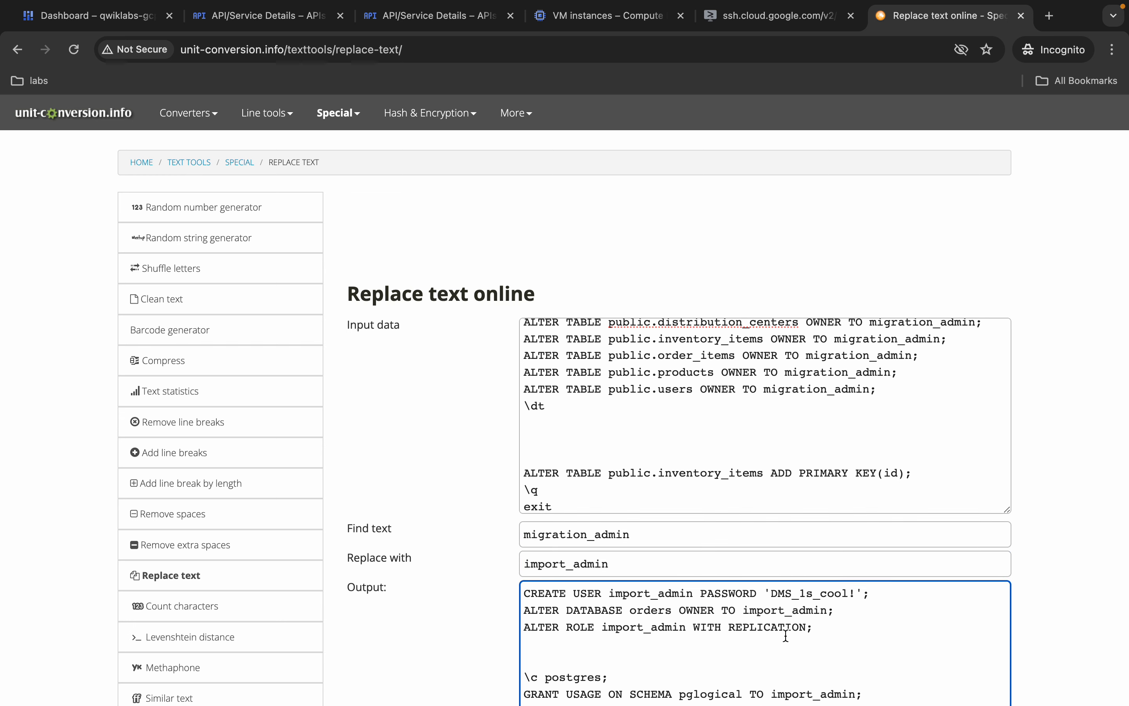
key(super+a)
scroll(1099, 534, down, 15)
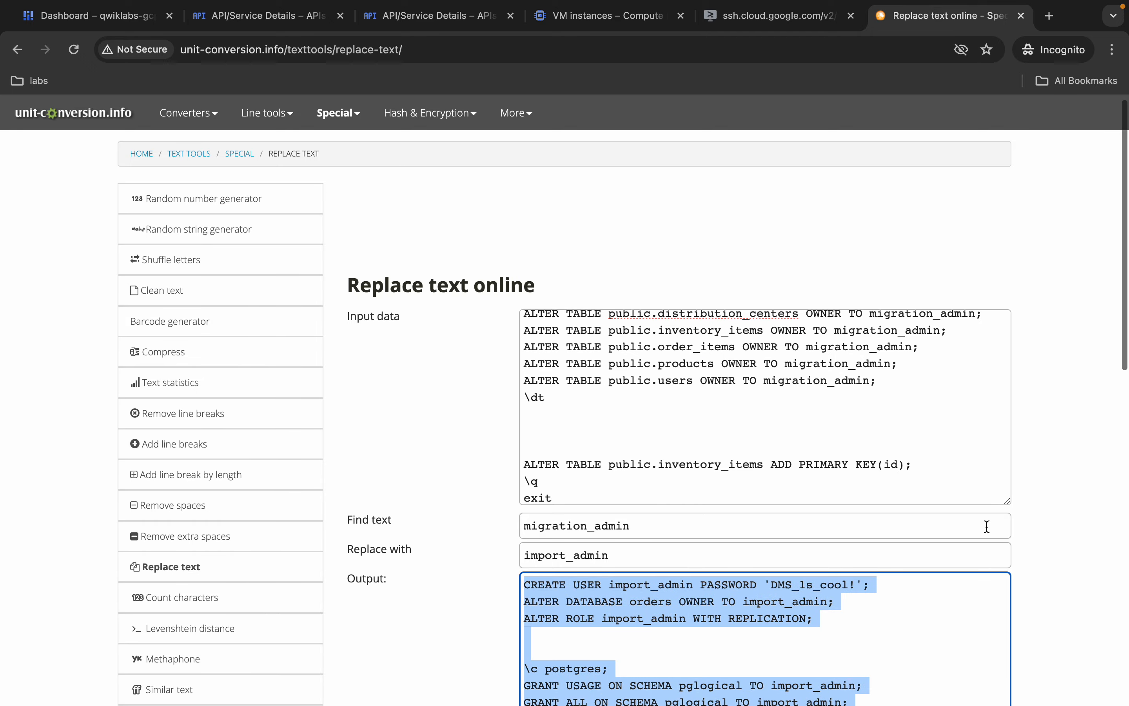
scroll(1099, 534, up, 9)
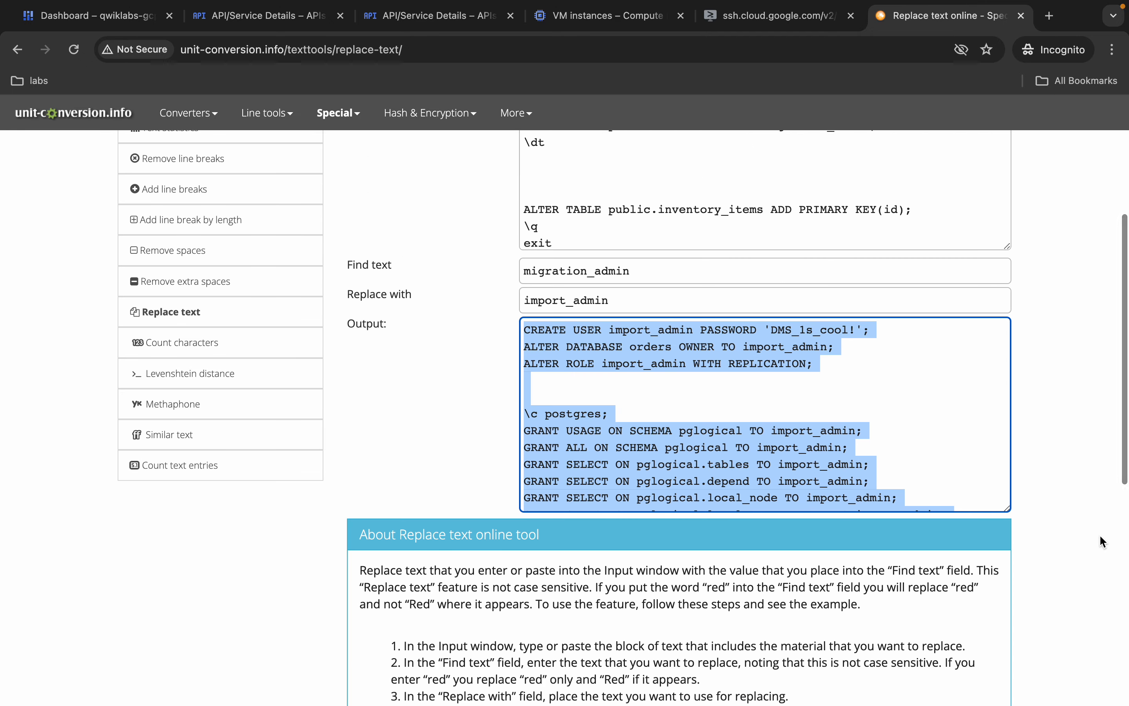
click(736, 27)
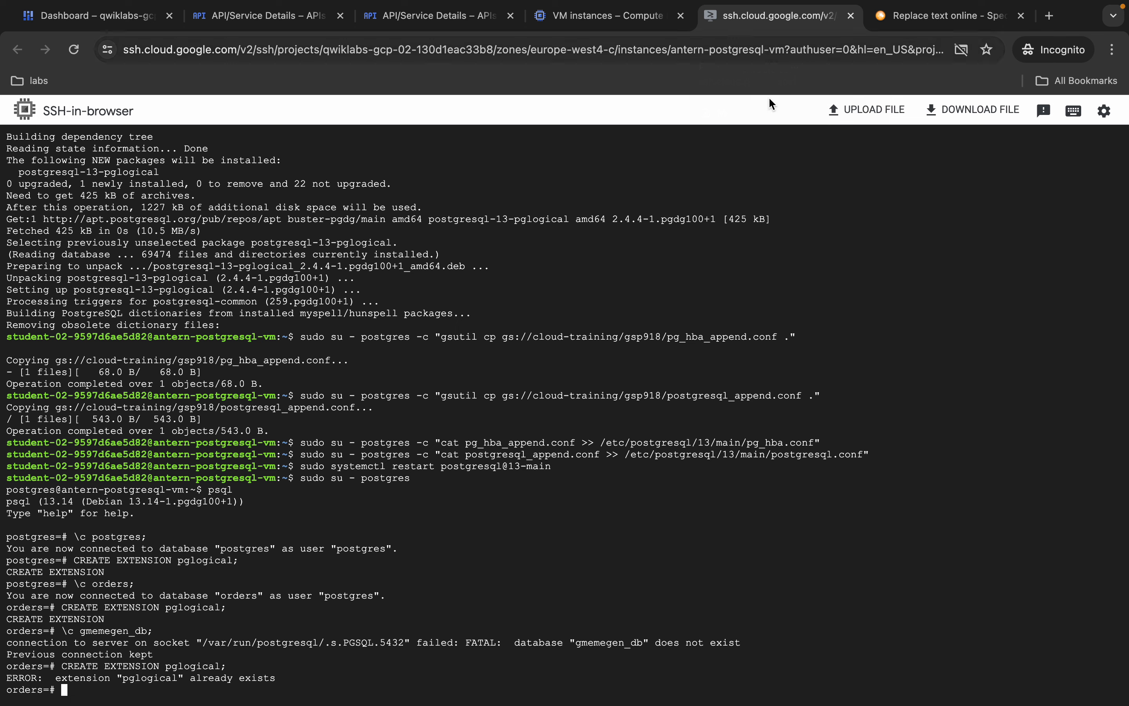
key(super+v)
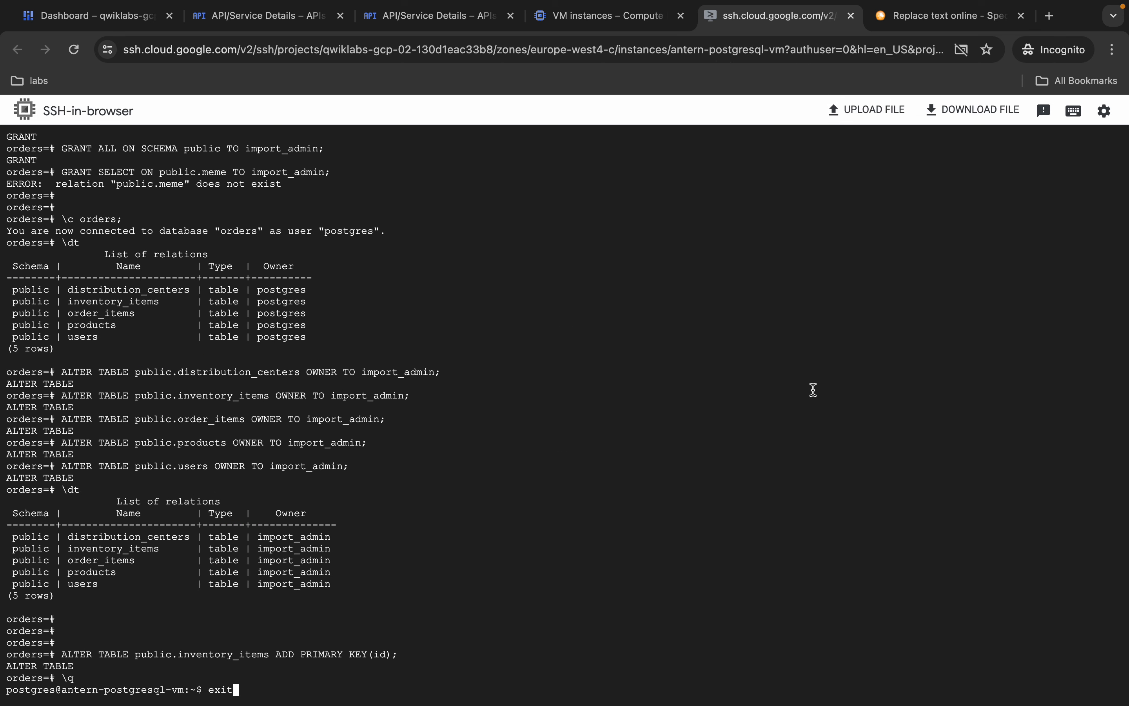
key(Return)
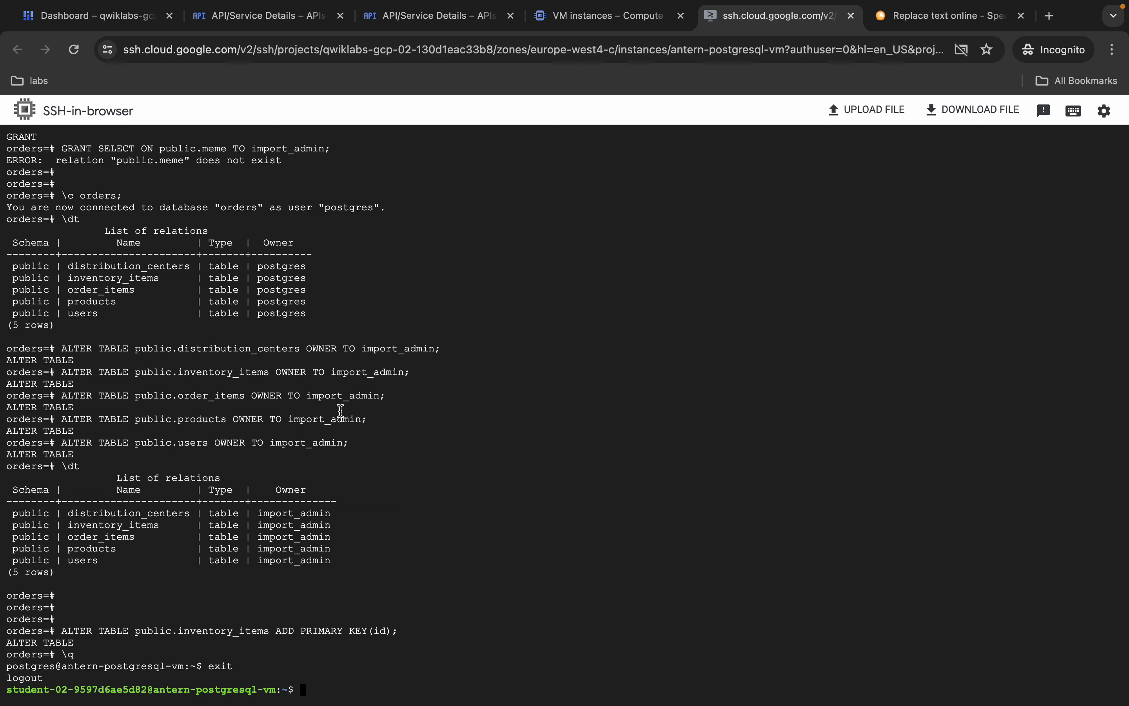
Review the remaining Task 1 lab instructions and the solution page's section following the SQL block.
key(ctrl+Left)
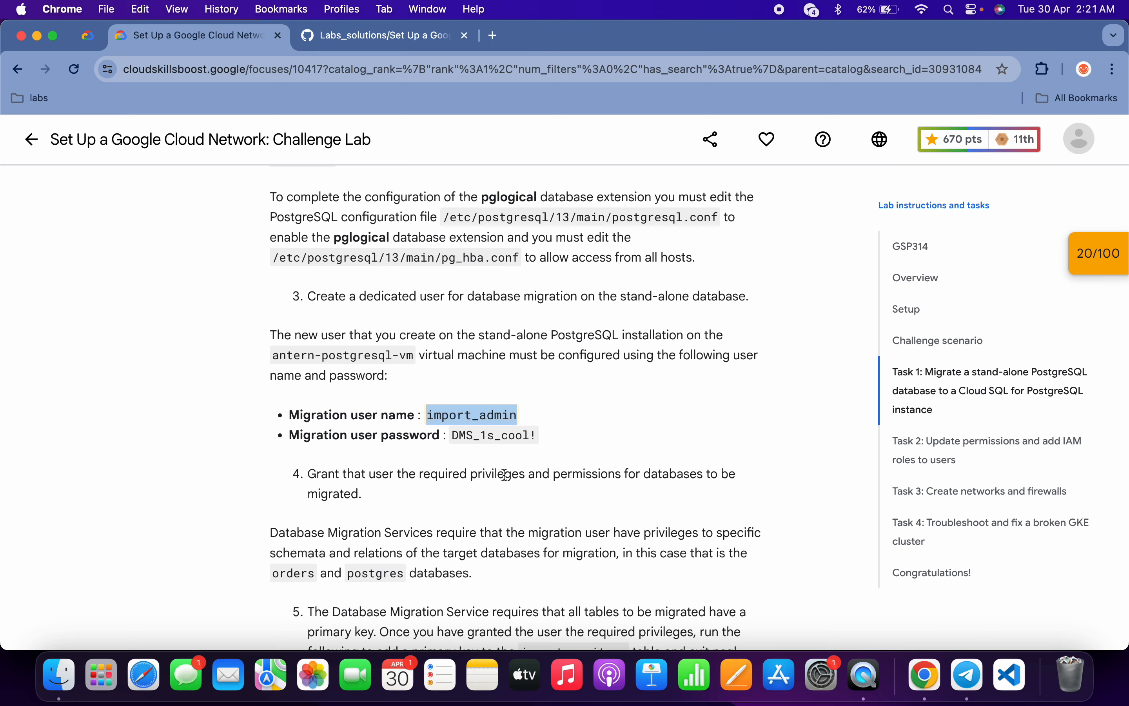
scroll(503, 473, down, 2)
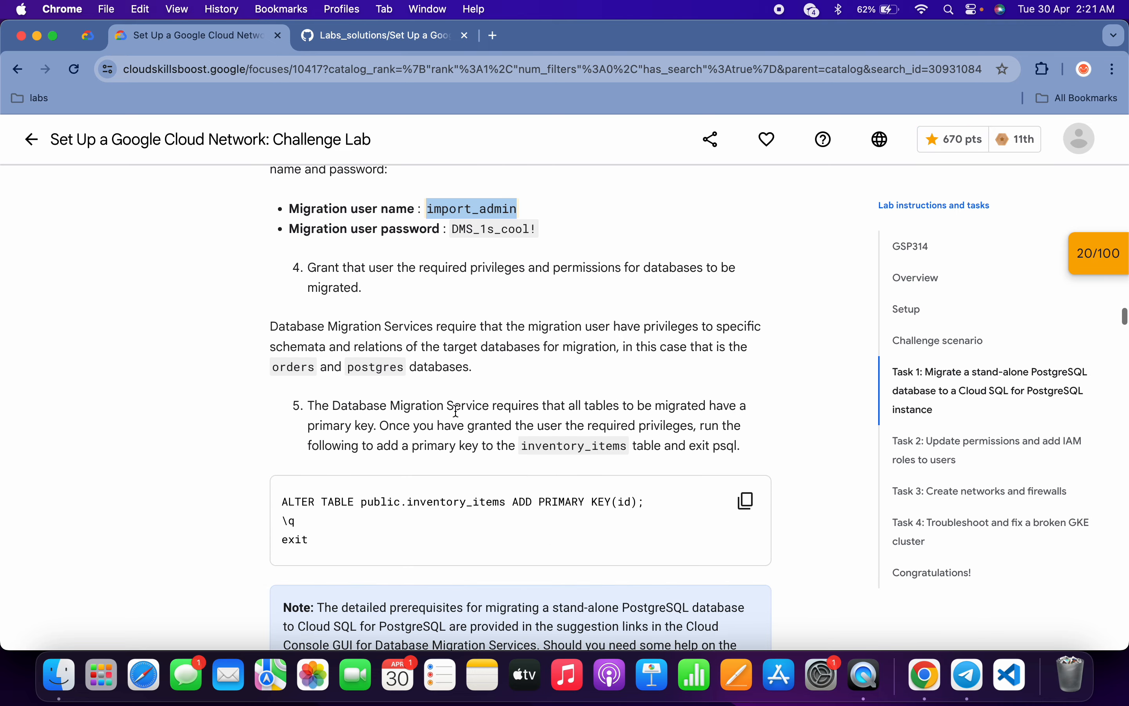
key(ctrl+Right)
key(ctrl+Left)
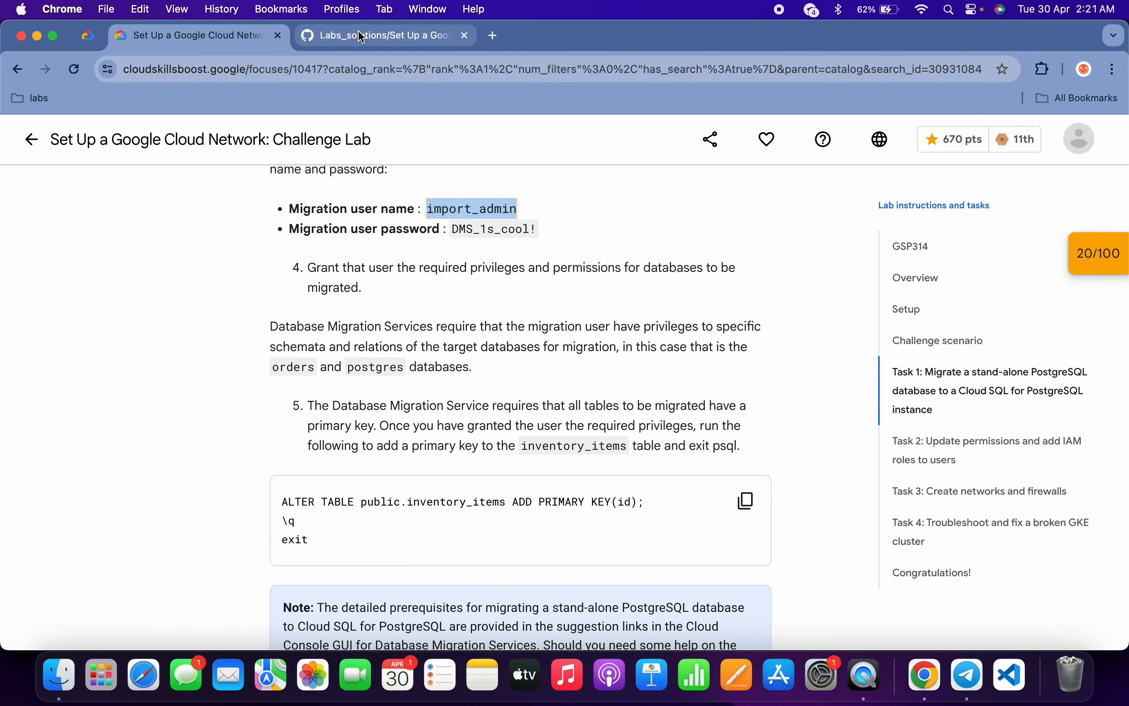
click(394, 38)
scroll(590, 410, down, 15)
scroll(588, 411, down, 15)
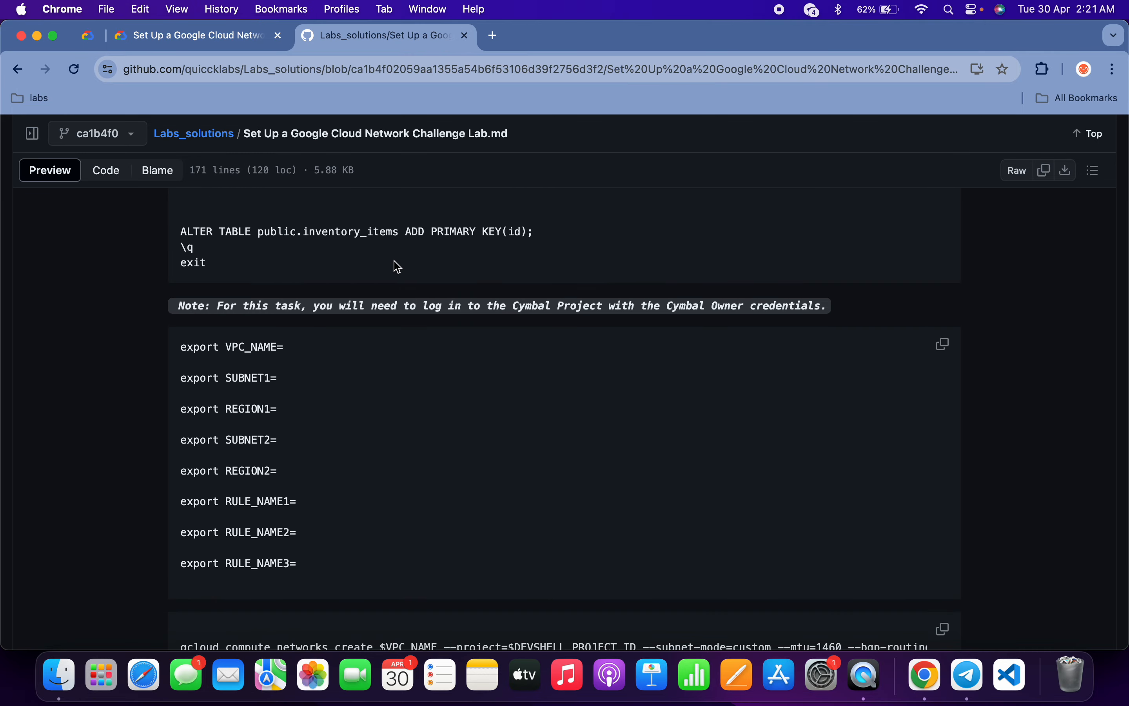
Search the Cloud console for "database migration", open Database Migration and start creating a migration job.
key(ctrl+Right)
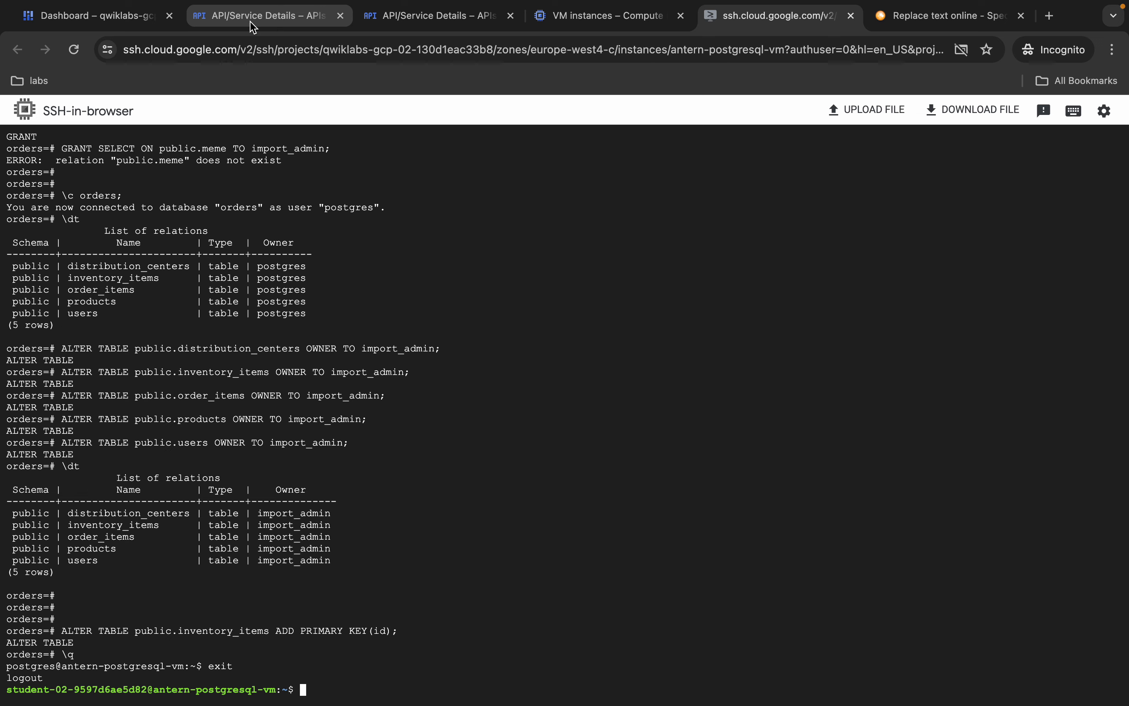
click(253, 24)
click(481, 113)
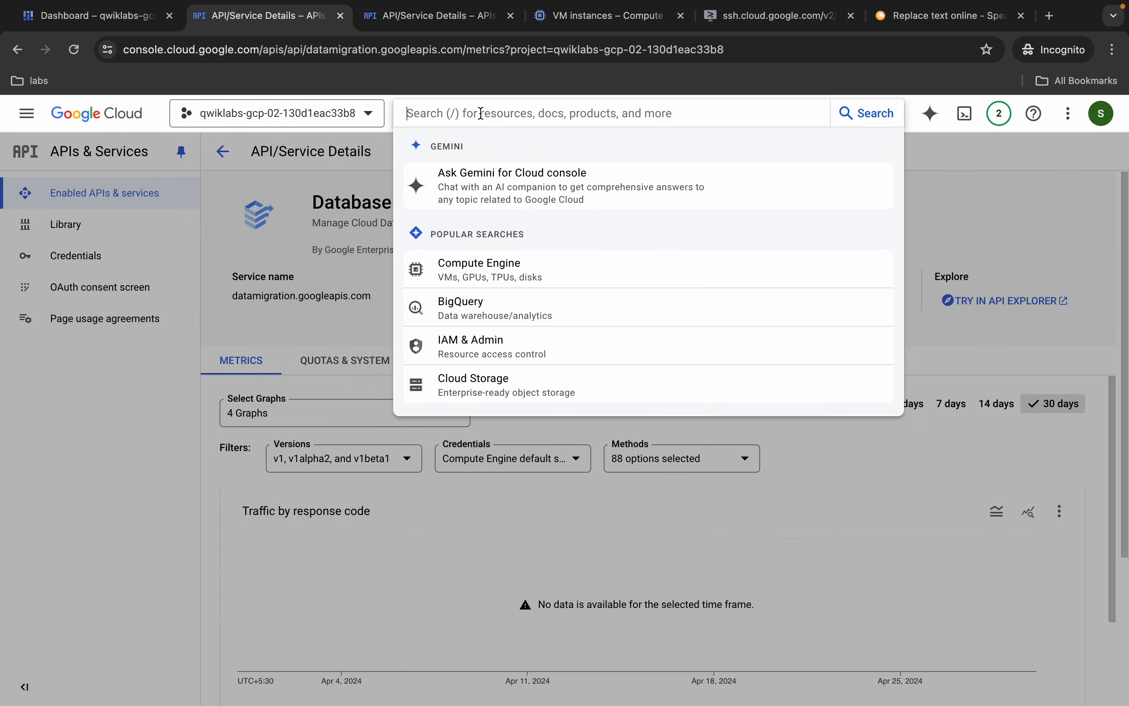
text(database mi)
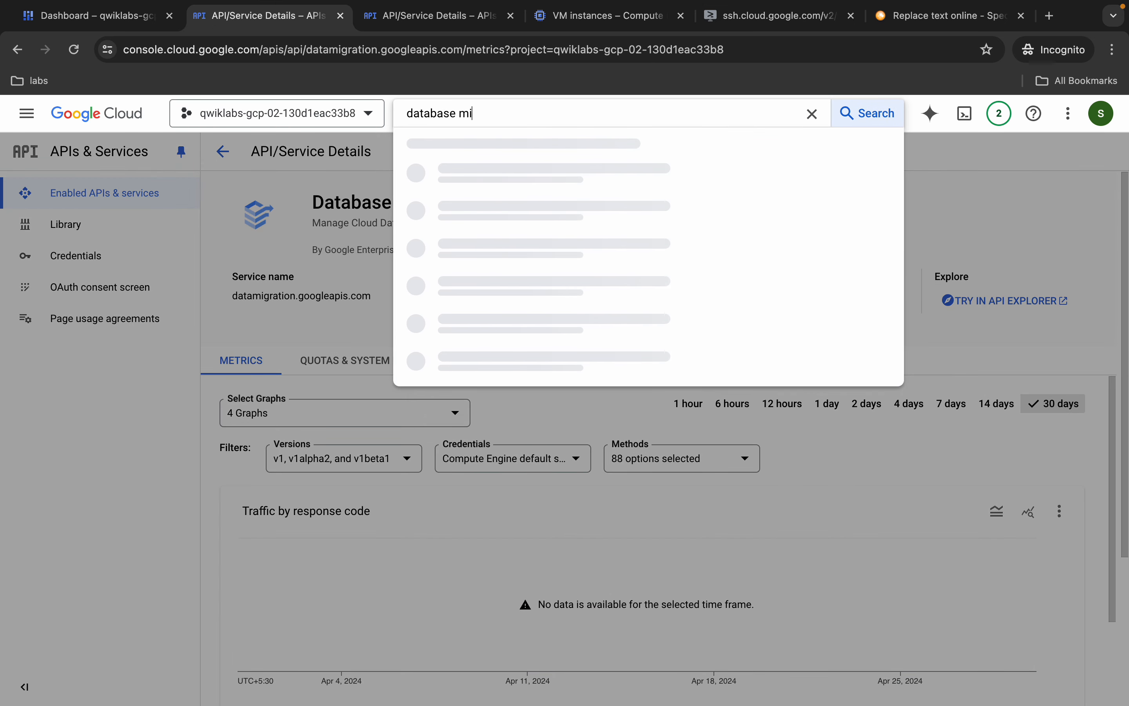
text(gration)
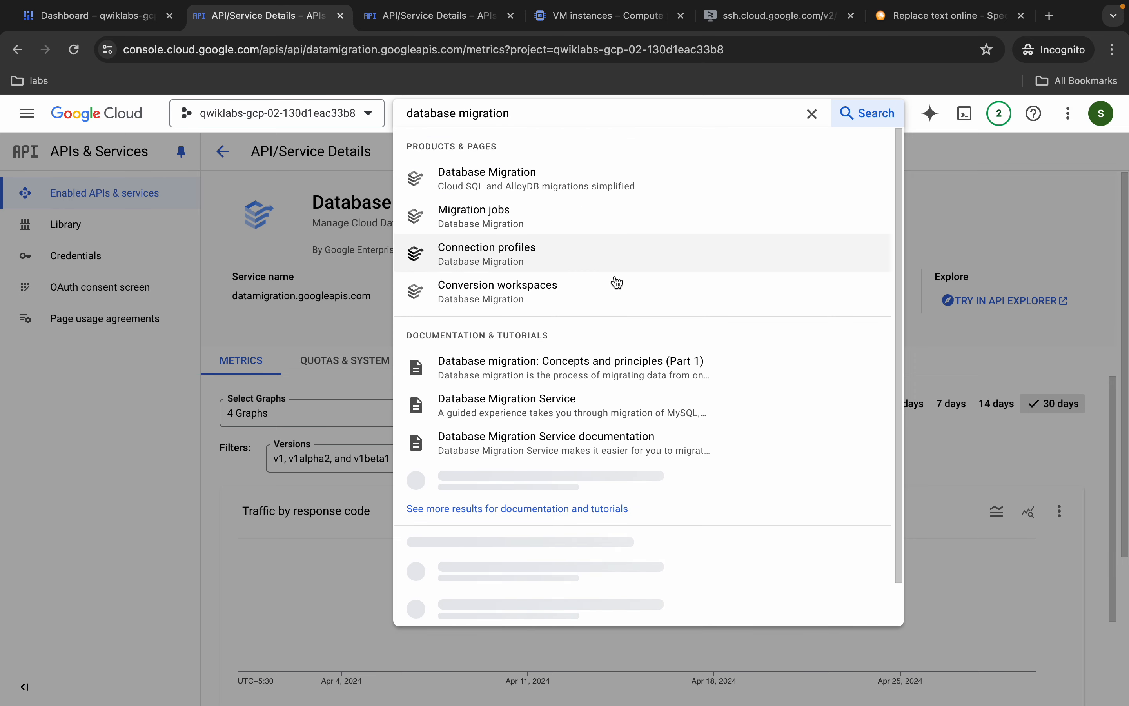
click(454, 180)
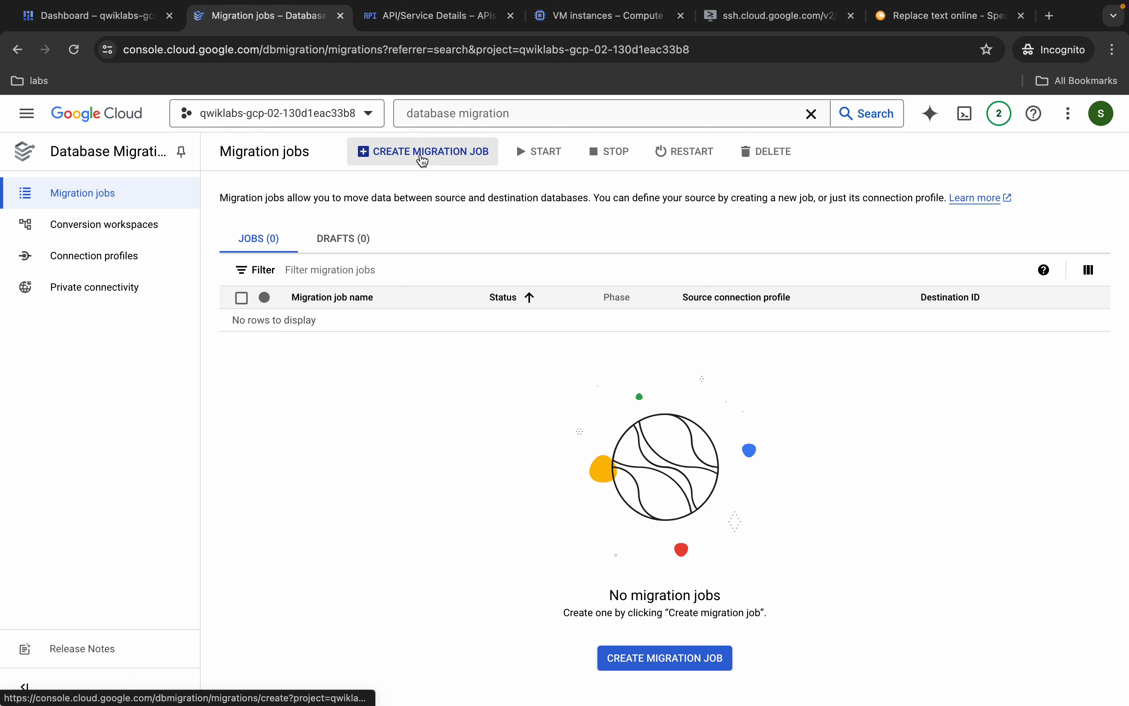
click(413, 159)
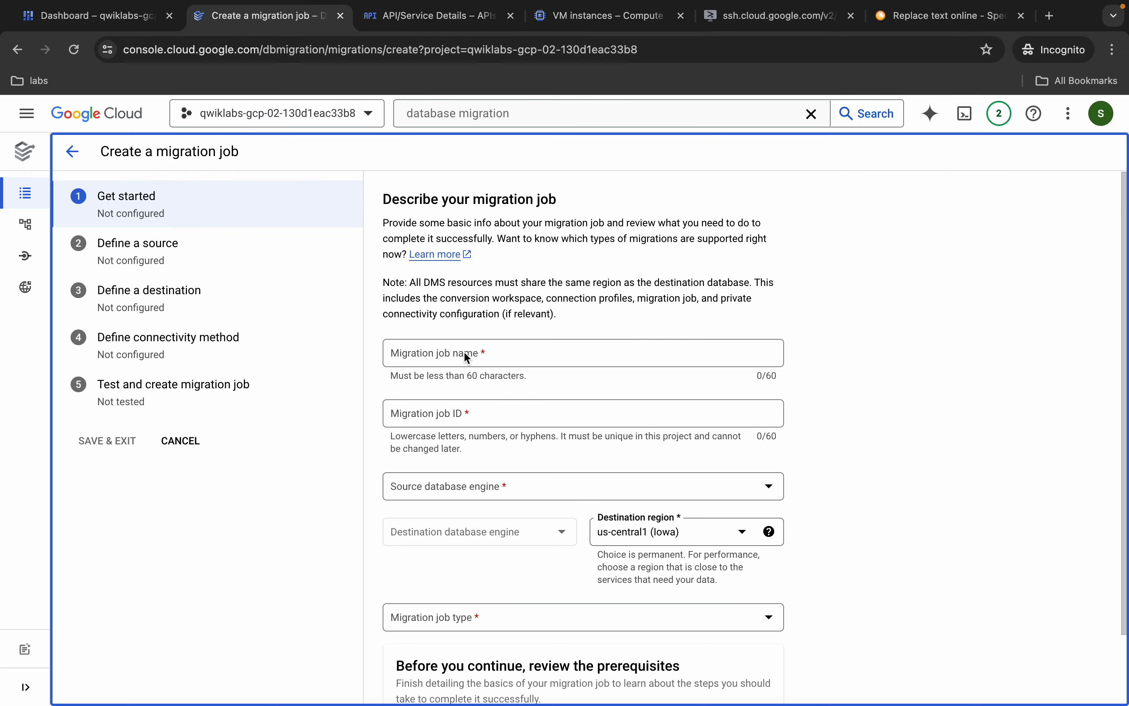
Check progress in the lab instructions for preparing the stand-alone PostgreSQL database for migration.
key(ctrl+Left)
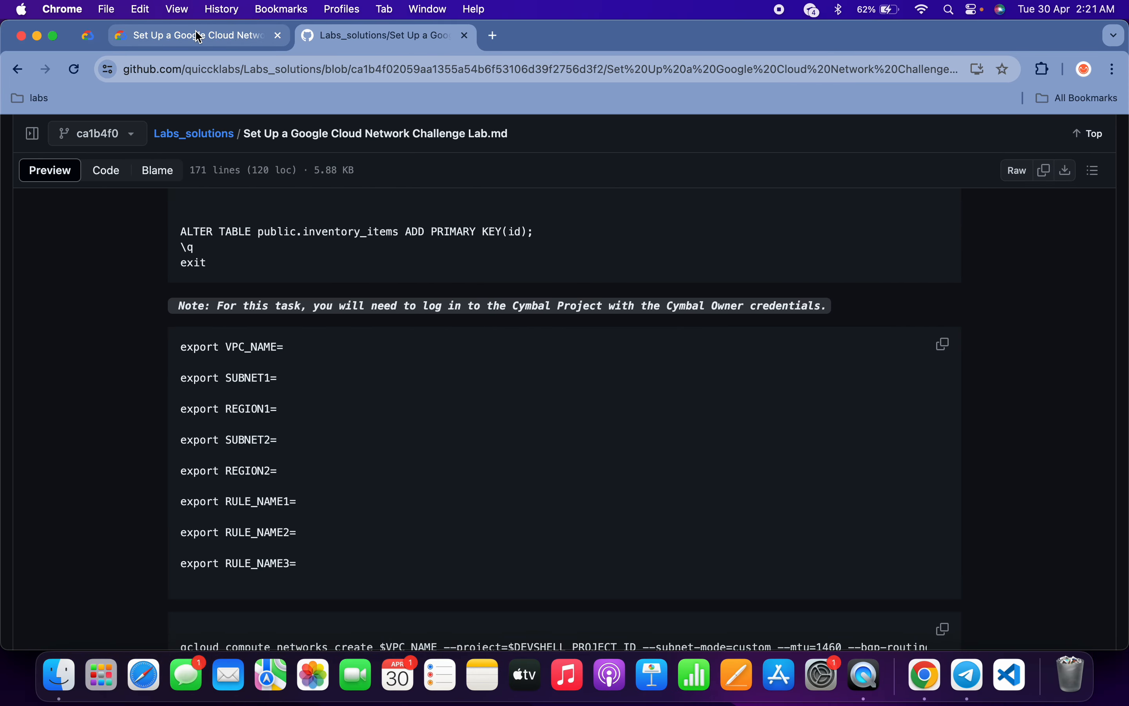
click(189, 35)
scroll(487, 388, down, 8)
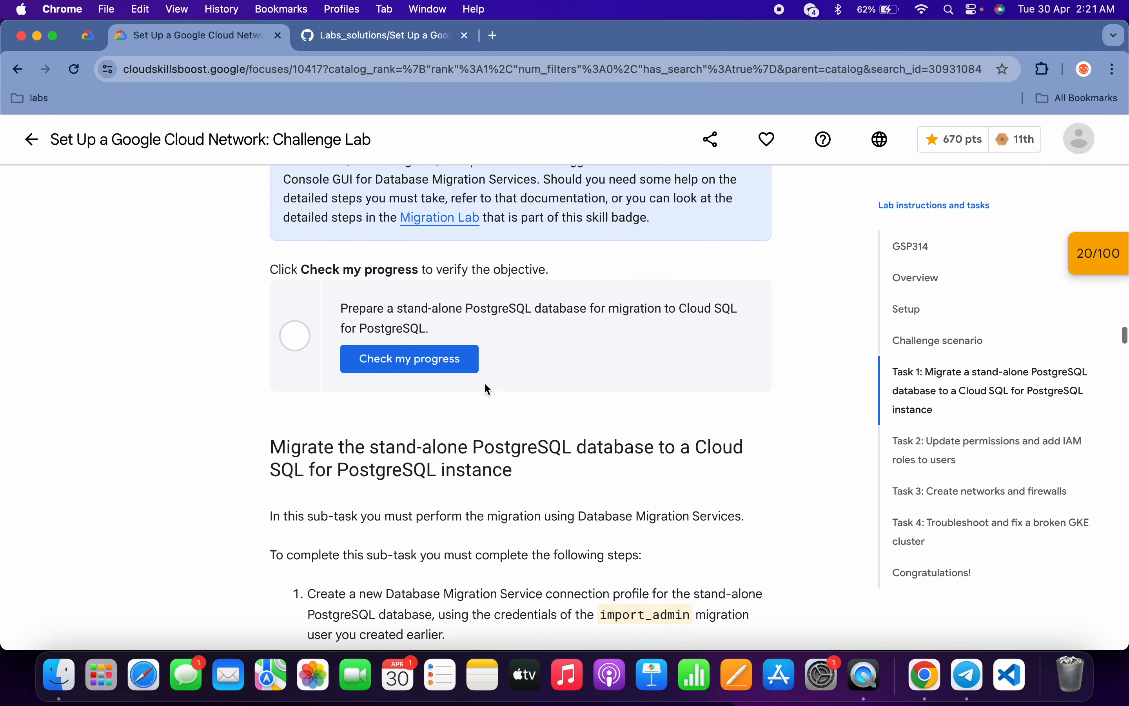
click(413, 354)
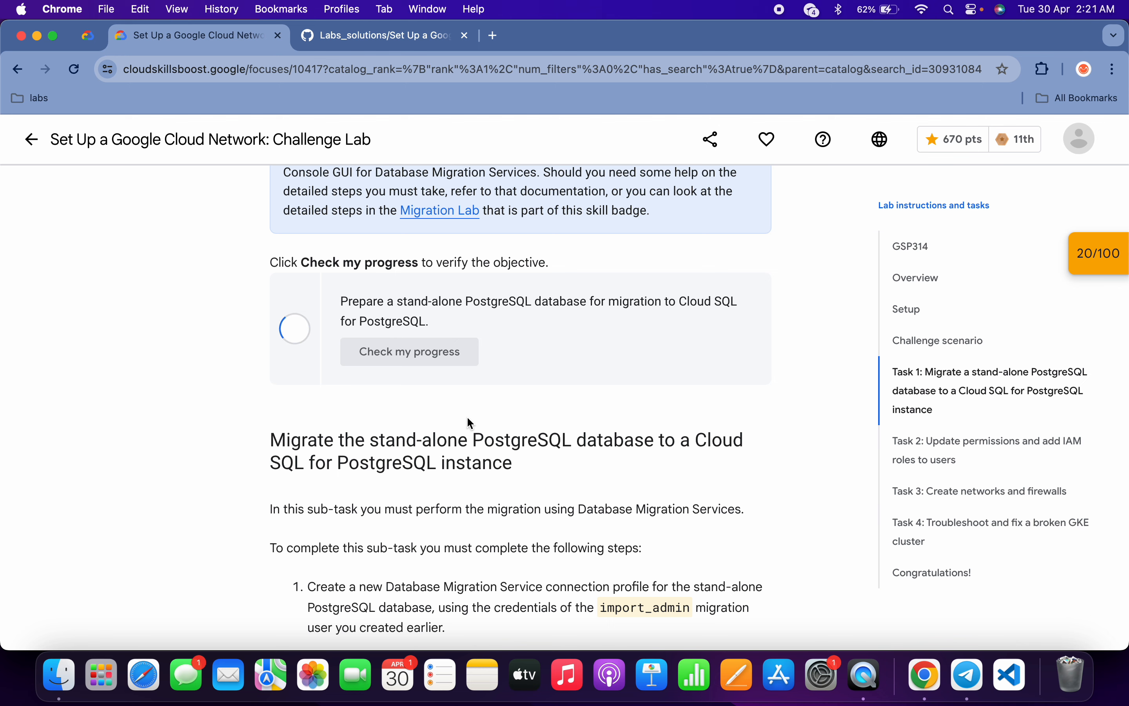
scroll(467, 416, down, 4)
scroll(469, 416, up, 2)
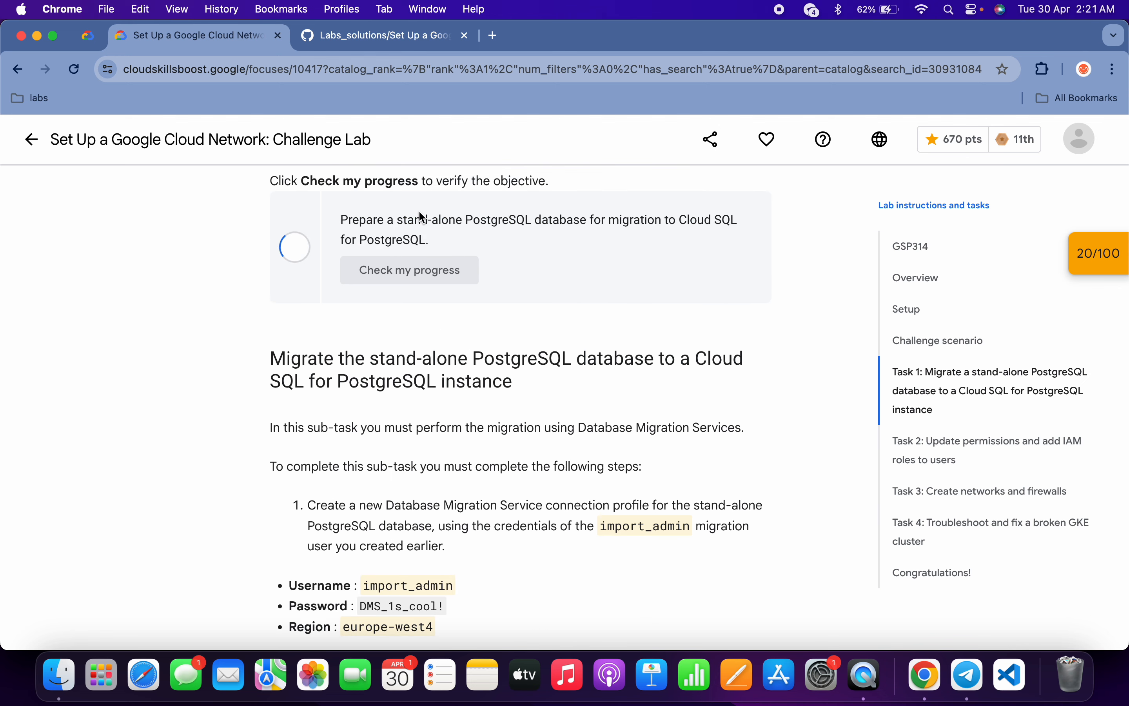
scroll(483, 331, down, 2)
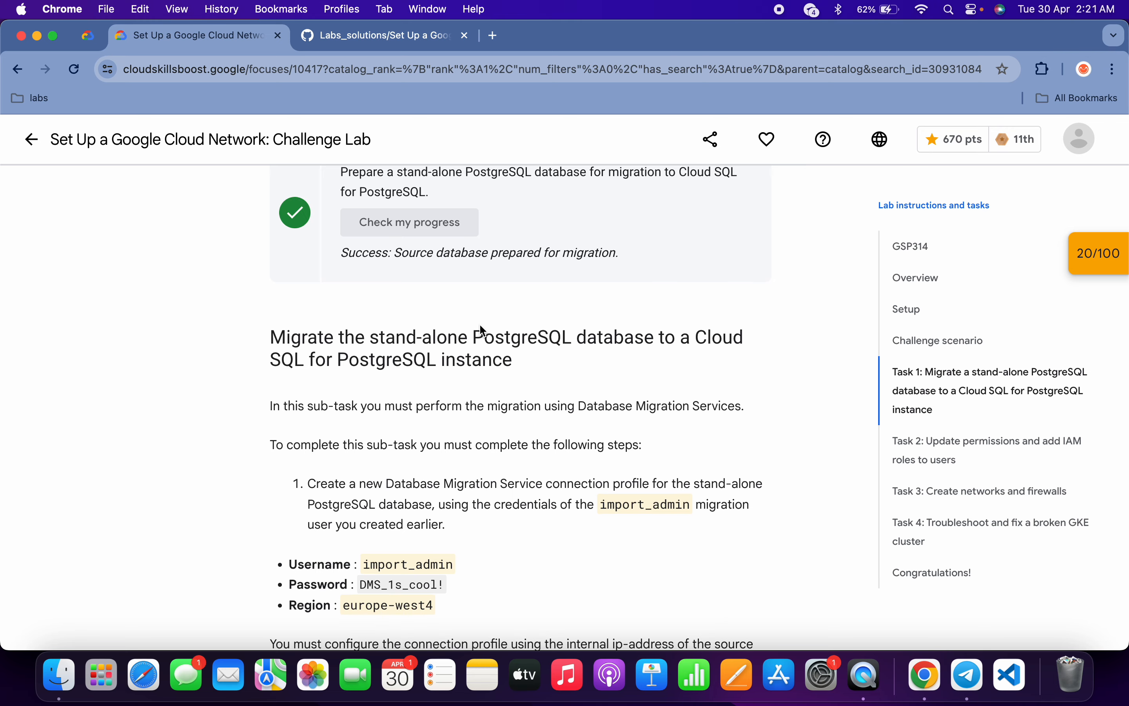
Copy the migration job name "partner-postgres99" from the lab instructions and set it as the name of the new migration job.
scroll(480, 324, down, 6)
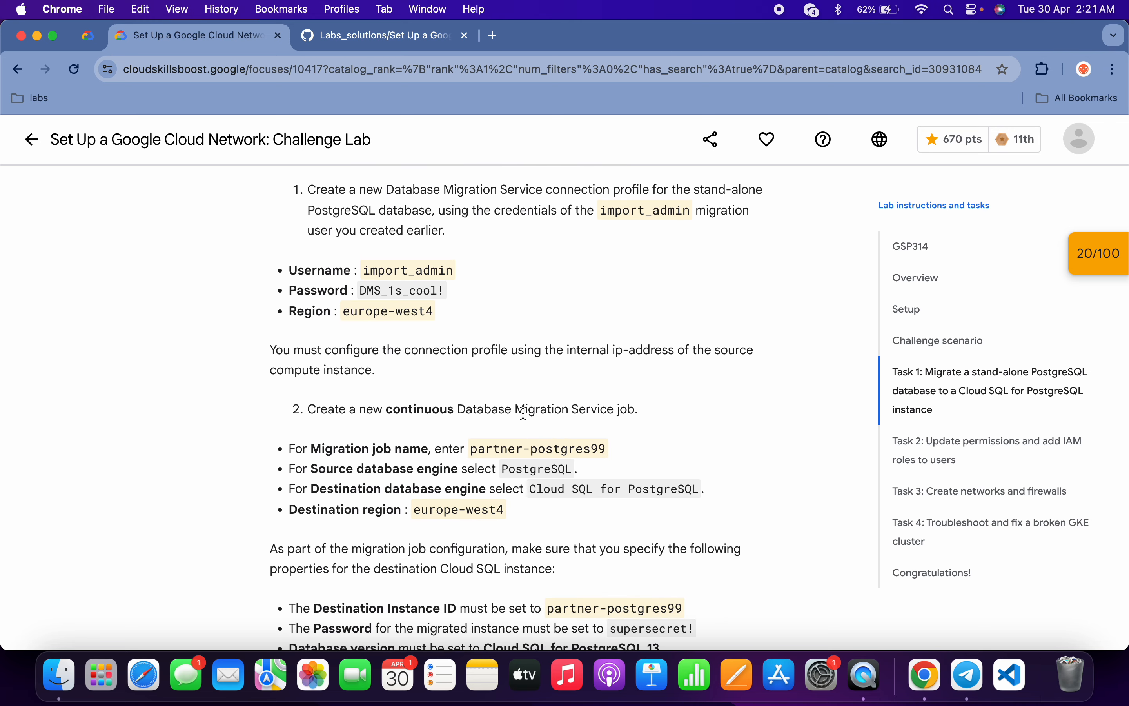
key(ctrl+Right)
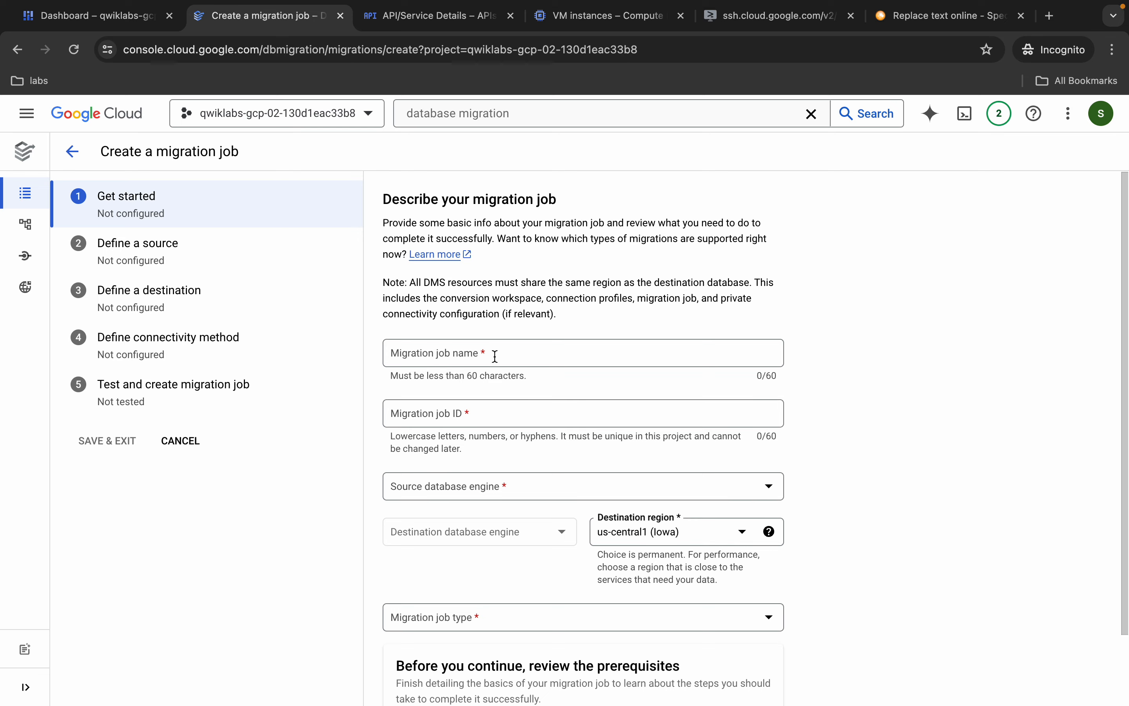
key(ctrl+Left)
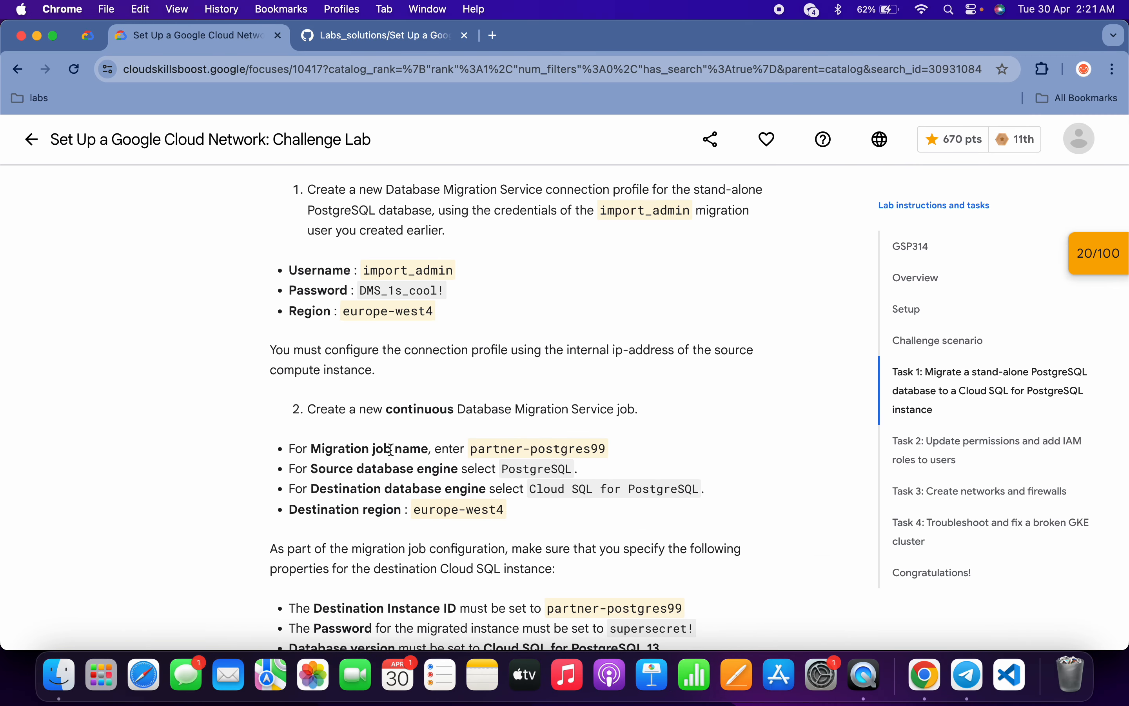
drag(471, 448, 606, 444)
key(super+c)
key(ctrl+Right)
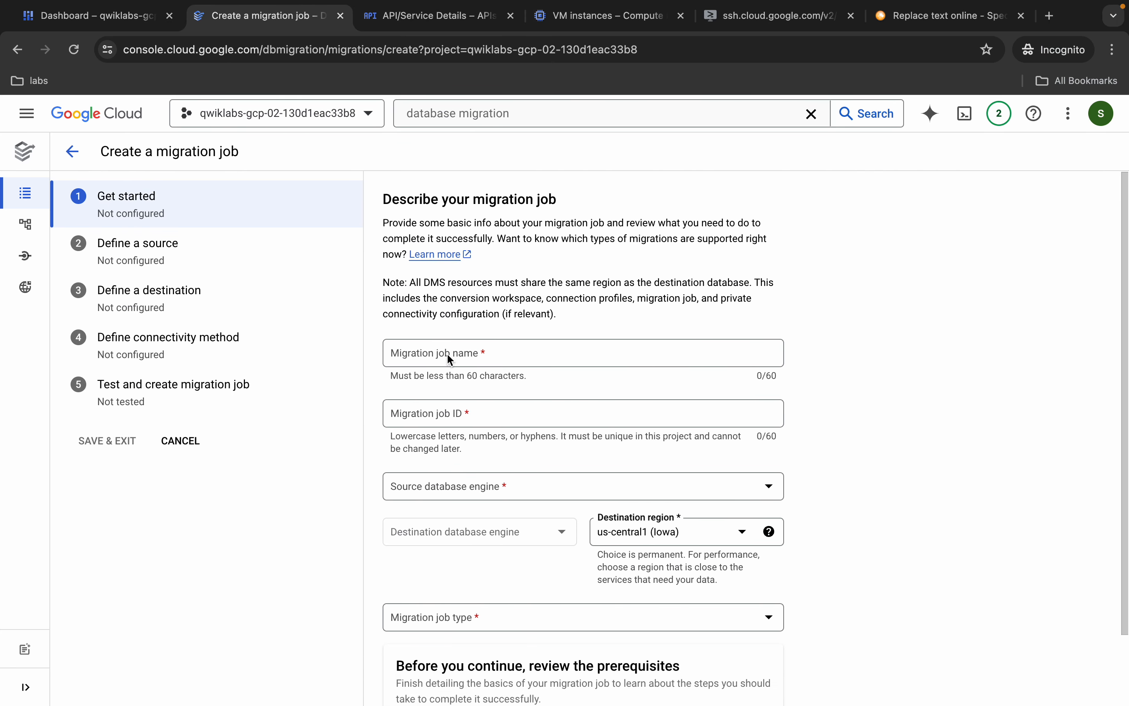
click(447, 353)
key(super+v)
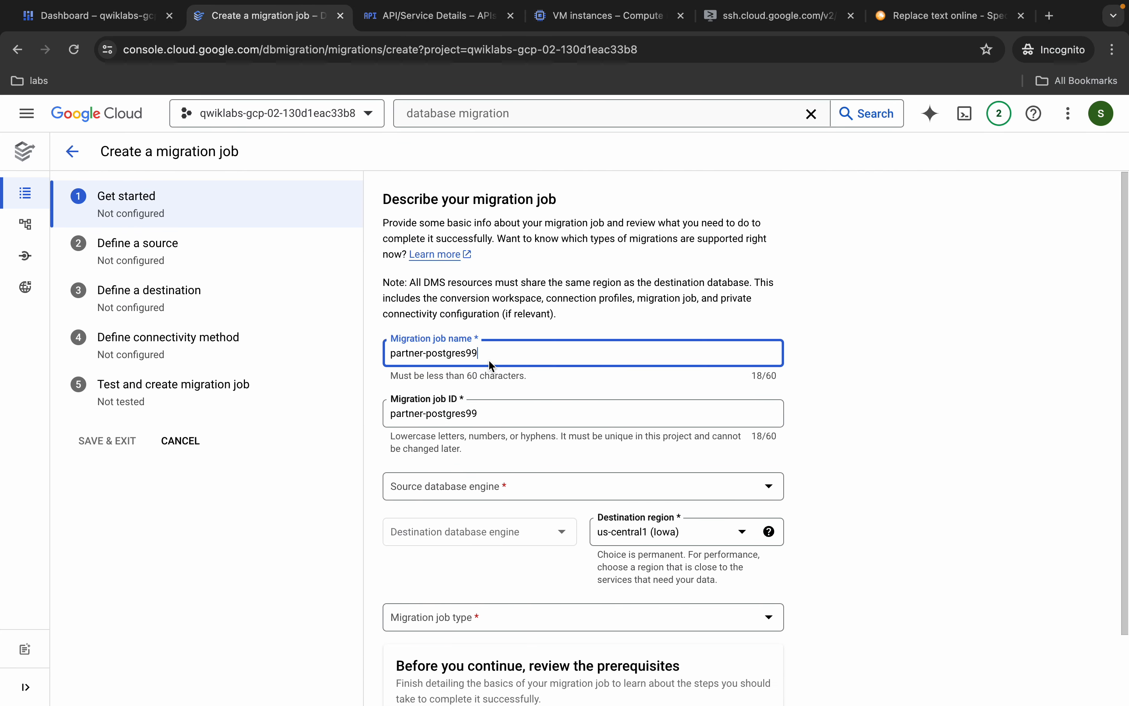
Set the migration job's source database engine to PostgreSQL and its destination engine to Cloud SQL for PostgreSQL.
click(469, 486)
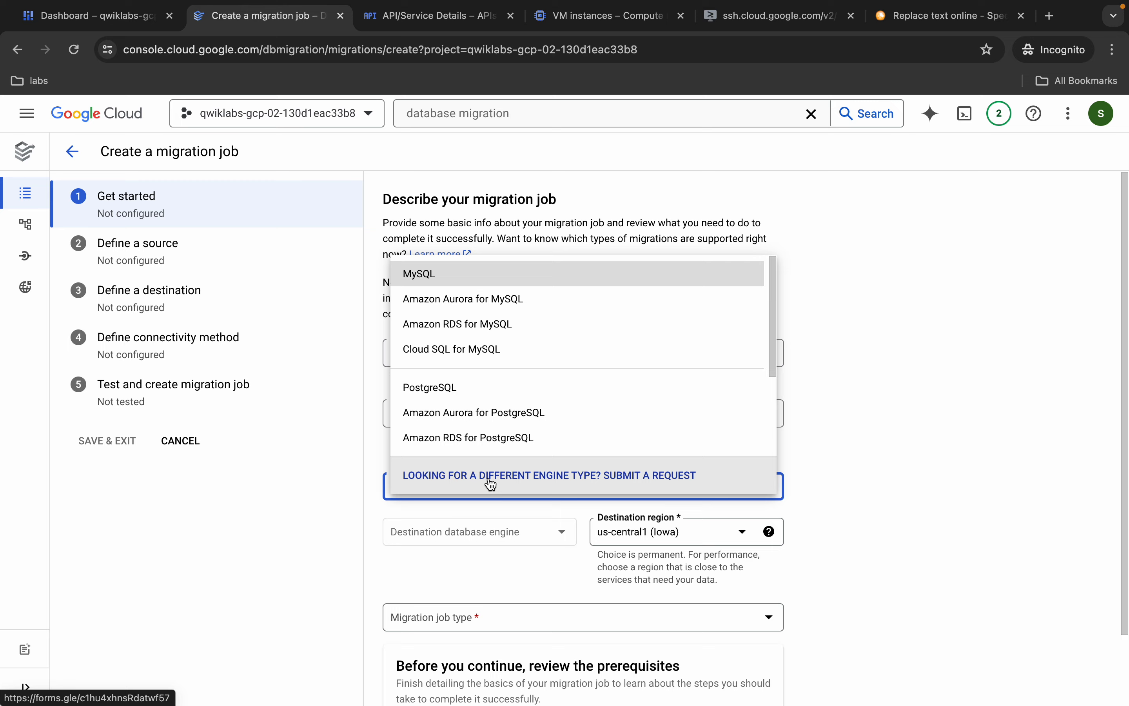
click(441, 391)
key(ctrl+Left)
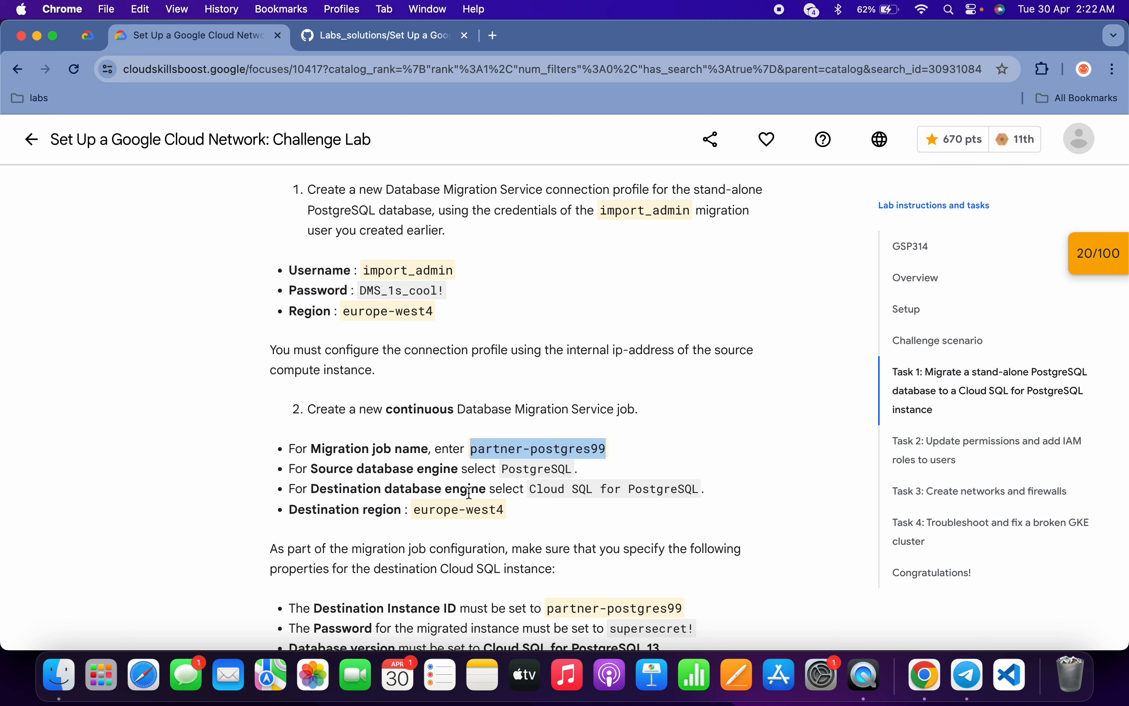
key(ctrl+Right)
click(459, 532)
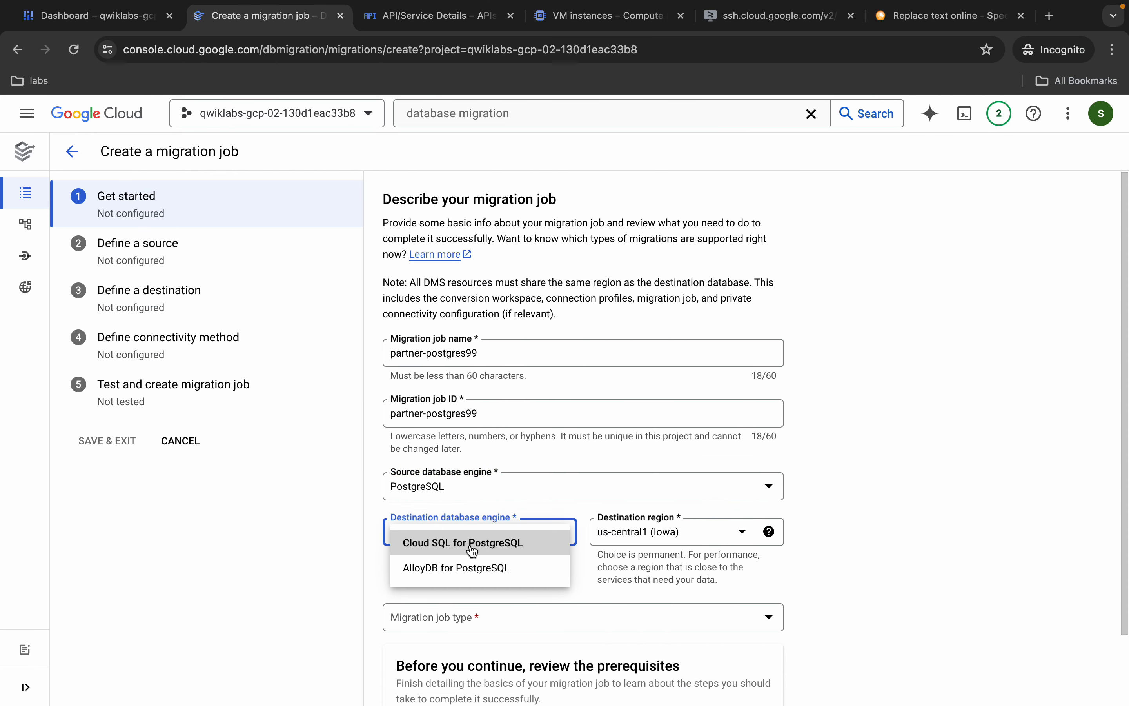
click(472, 551)
Copy the region "europe-west4" from the lab instructions and set the job's destination region to europe-west4 (Netherlands).
scroll(499, 538, down, 3)
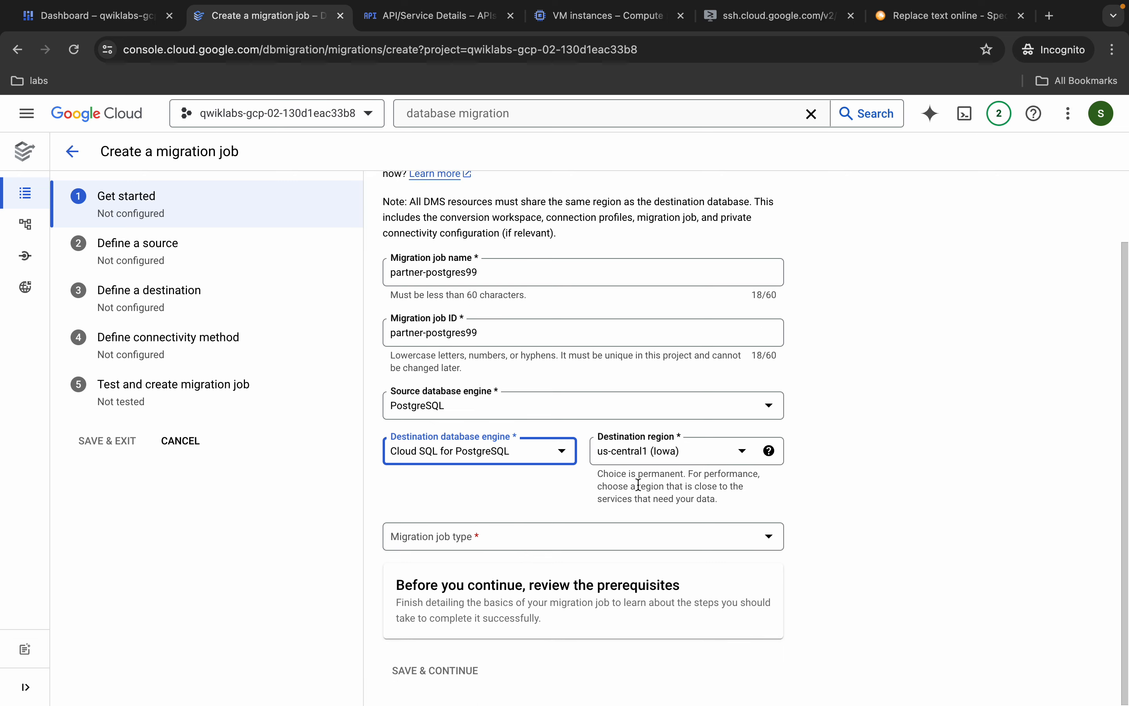
key(ctrl+Left)
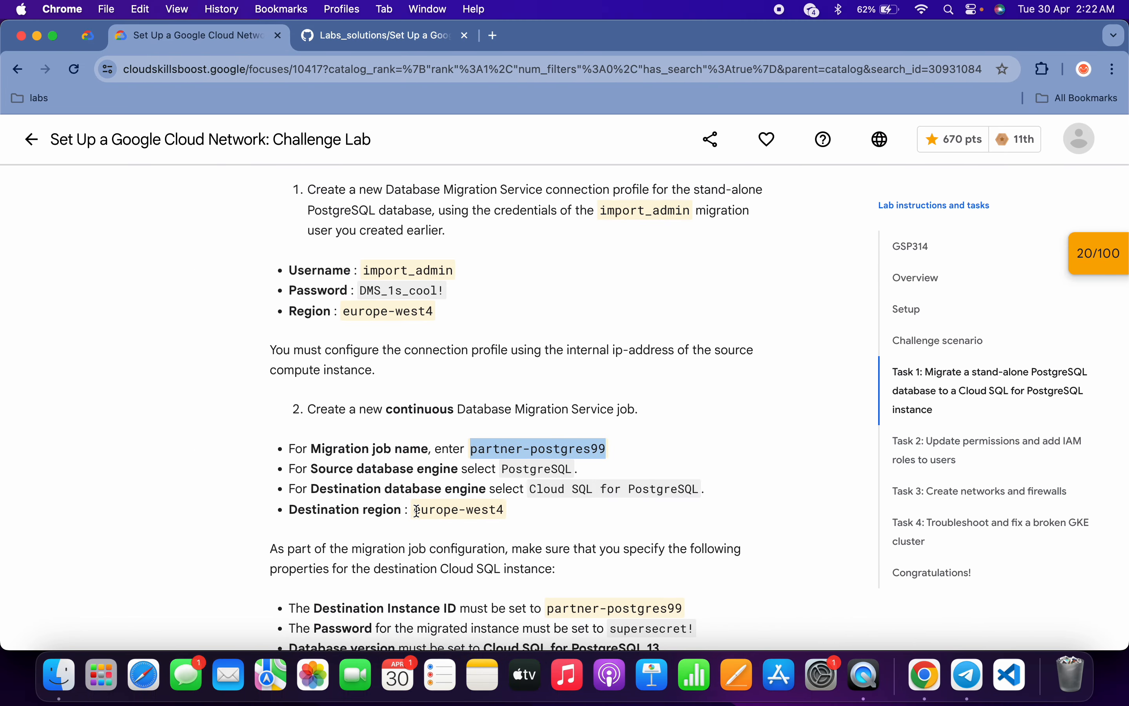
drag(418, 510, 508, 512)
key(ctrl+c)
key(ctrl+Right)
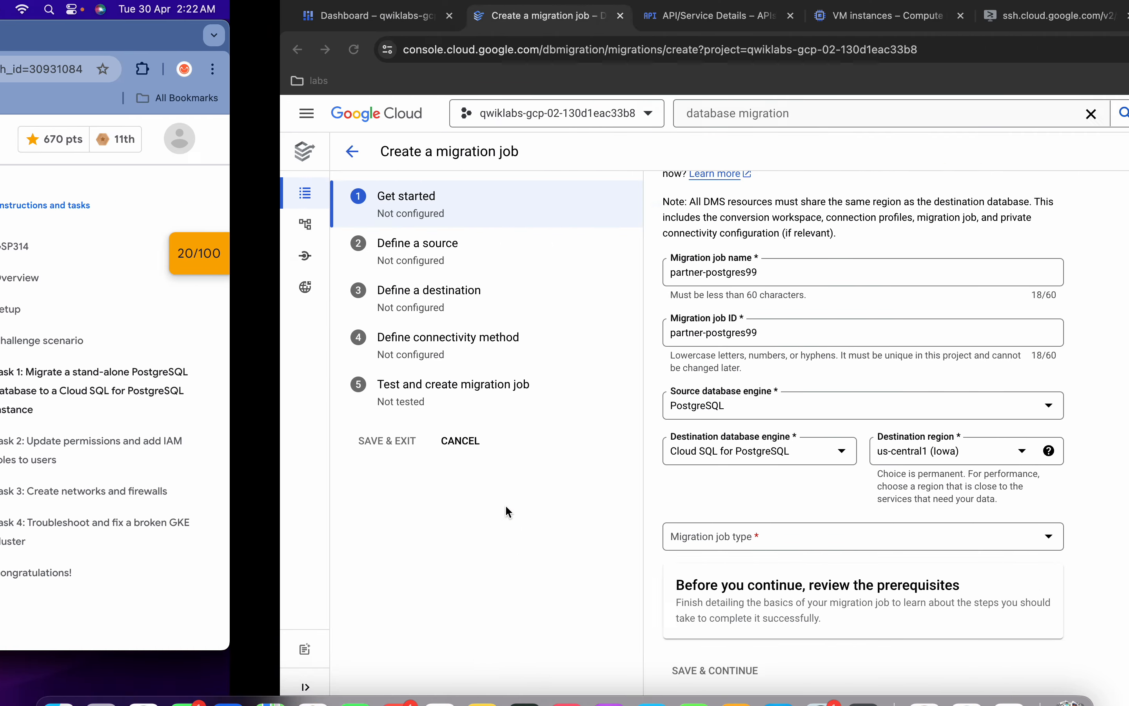
click(700, 453)
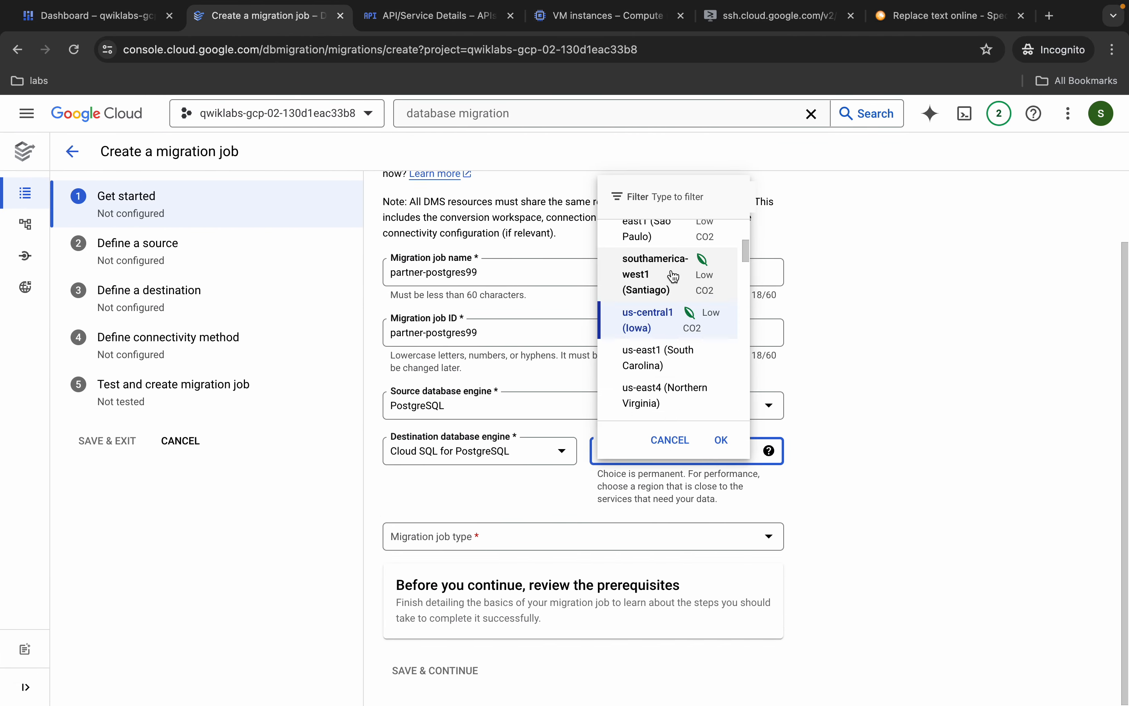
click(670, 196)
key(ctrl+v)
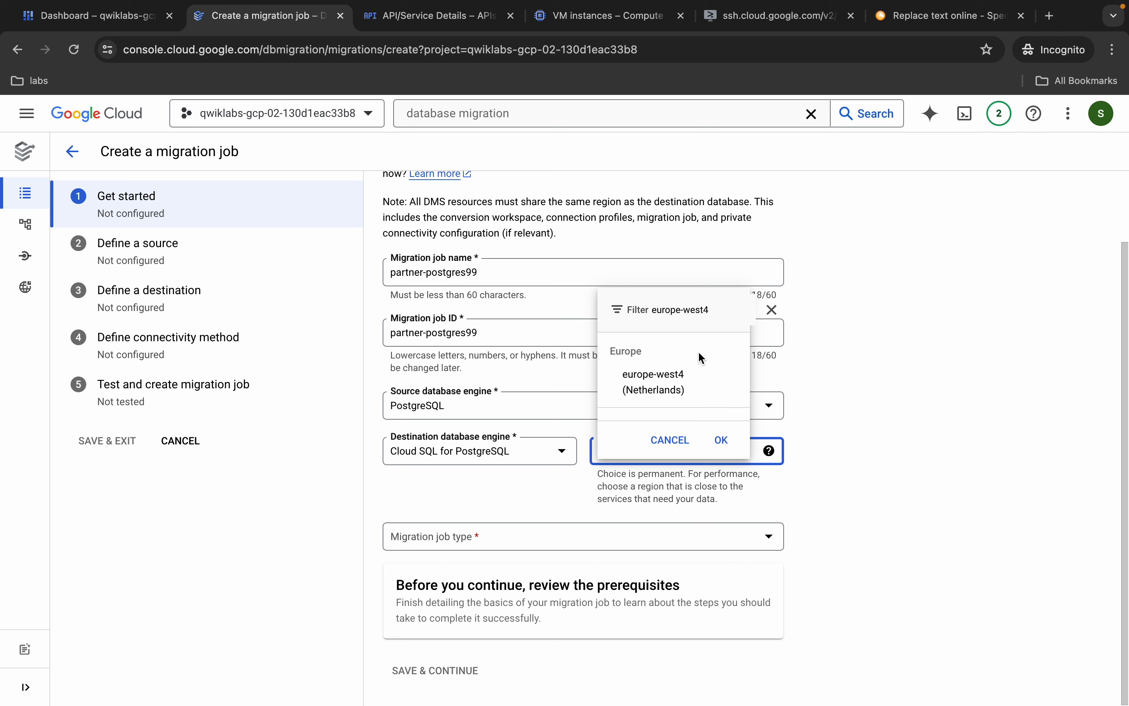
click(663, 387)
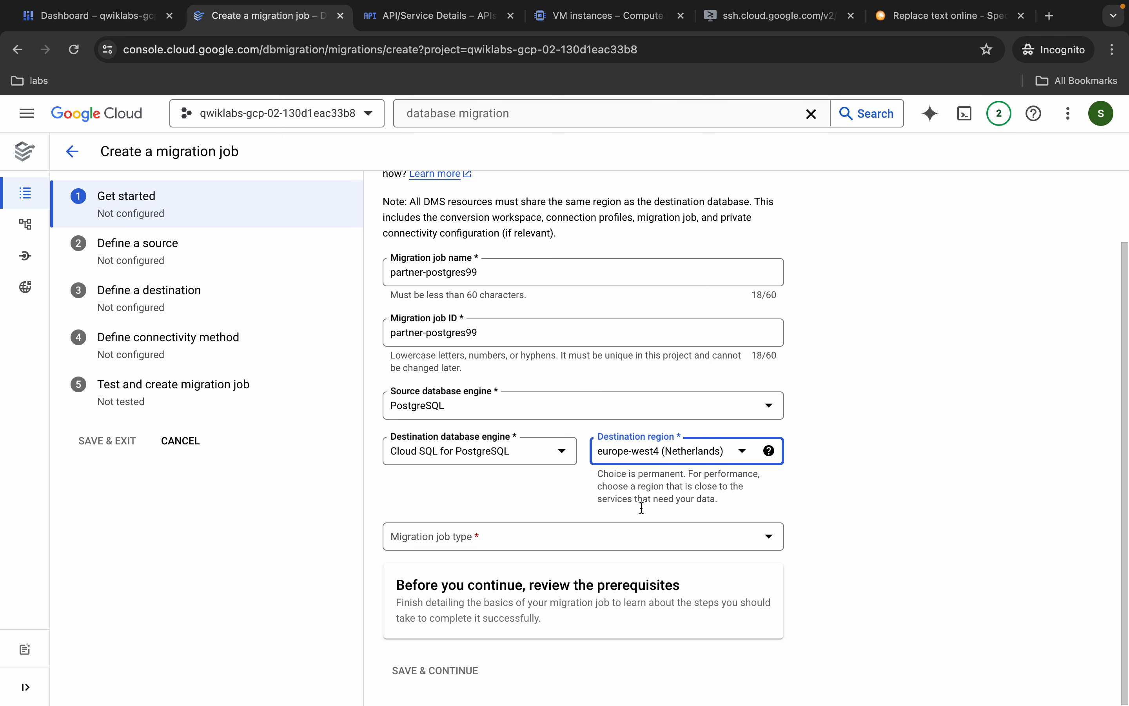
Set the migration job type to Continuous, then save the settings and continue to defining the source.
click(489, 542)
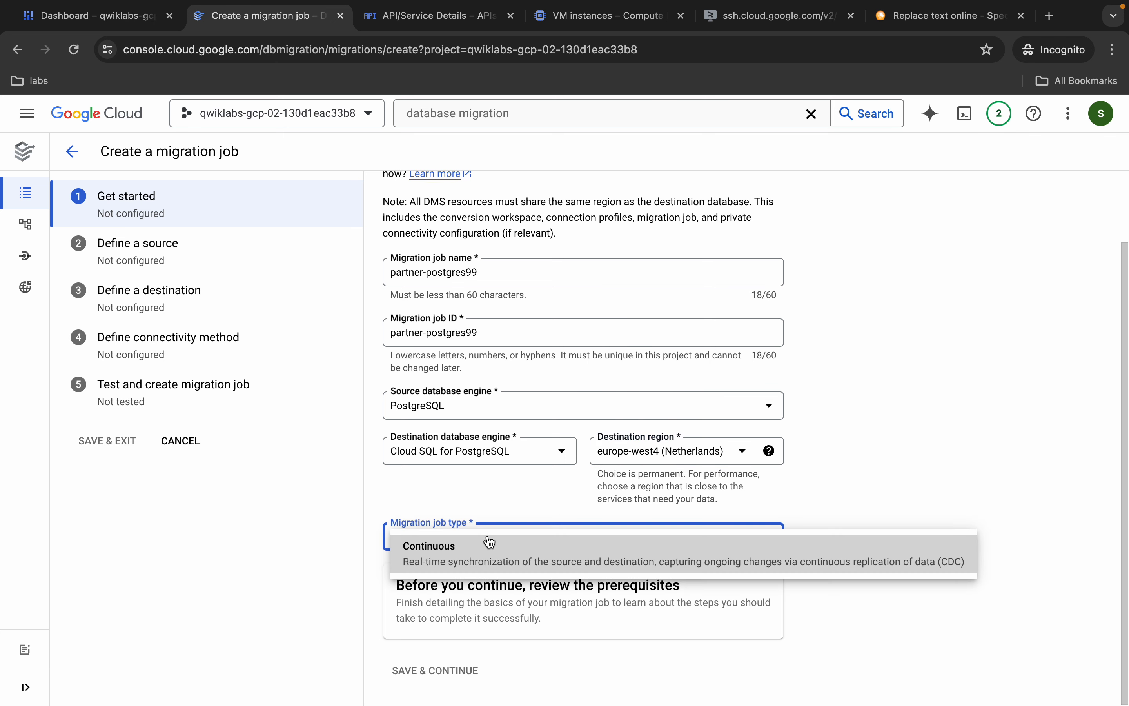
click(452, 563)
scroll(538, 581, down, 3)
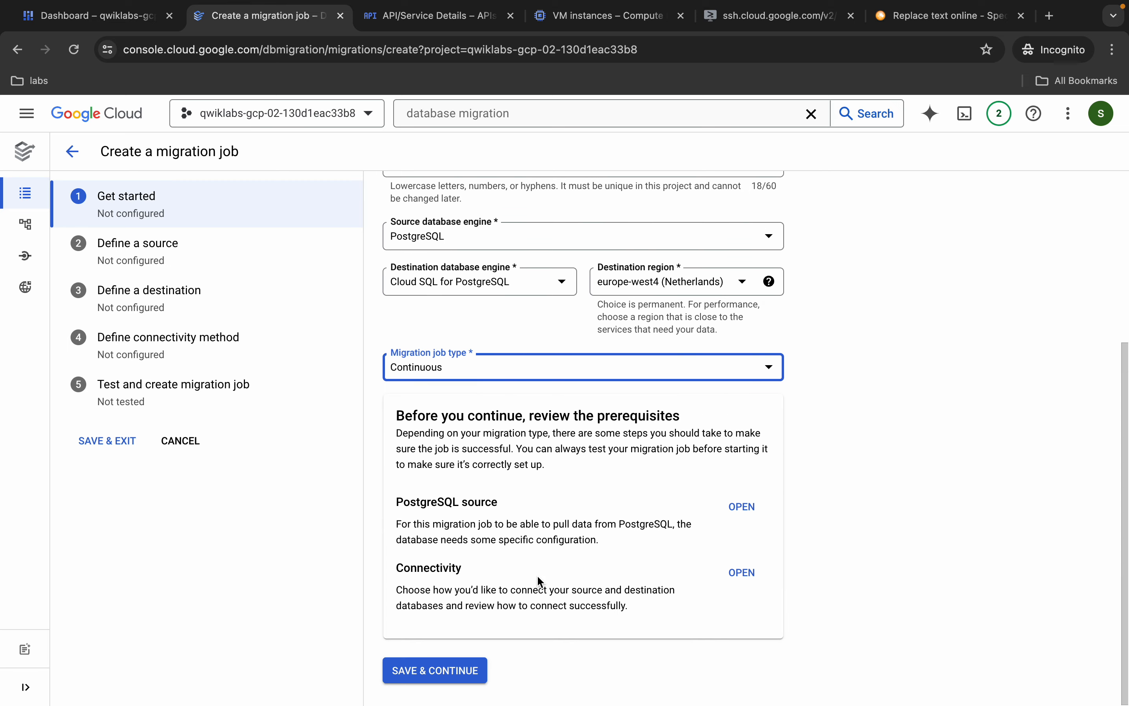
click(436, 670)
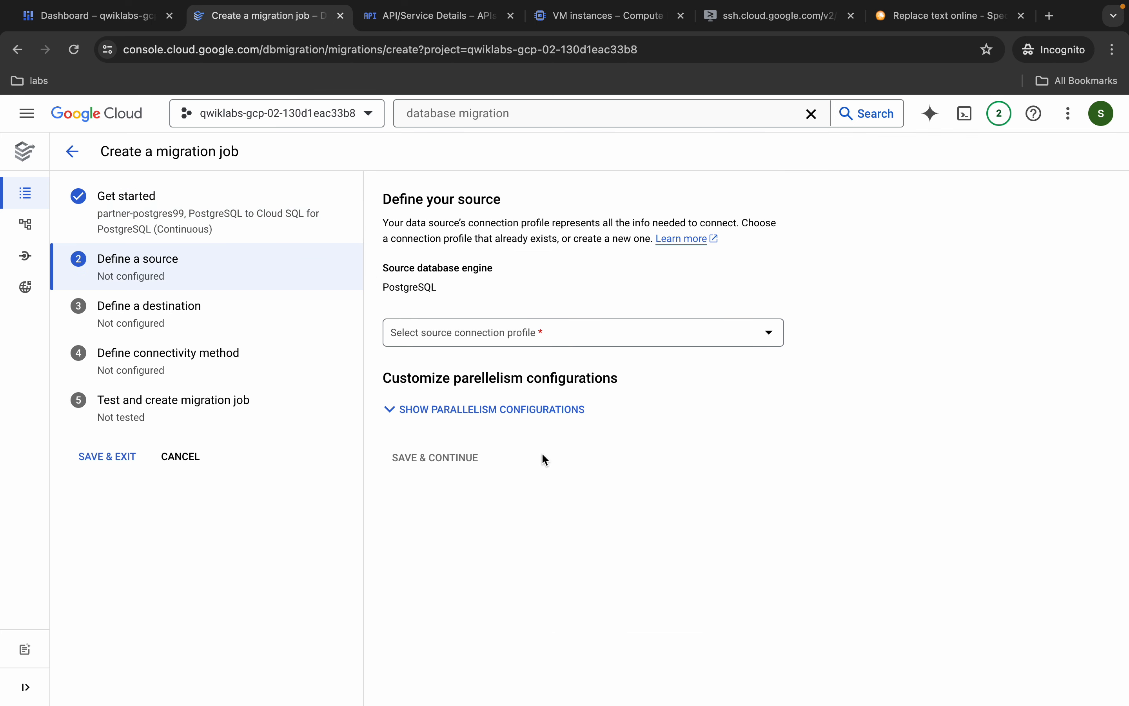
Start a new source connection profile for the migration job and name it "quicklab".
click(528, 328)
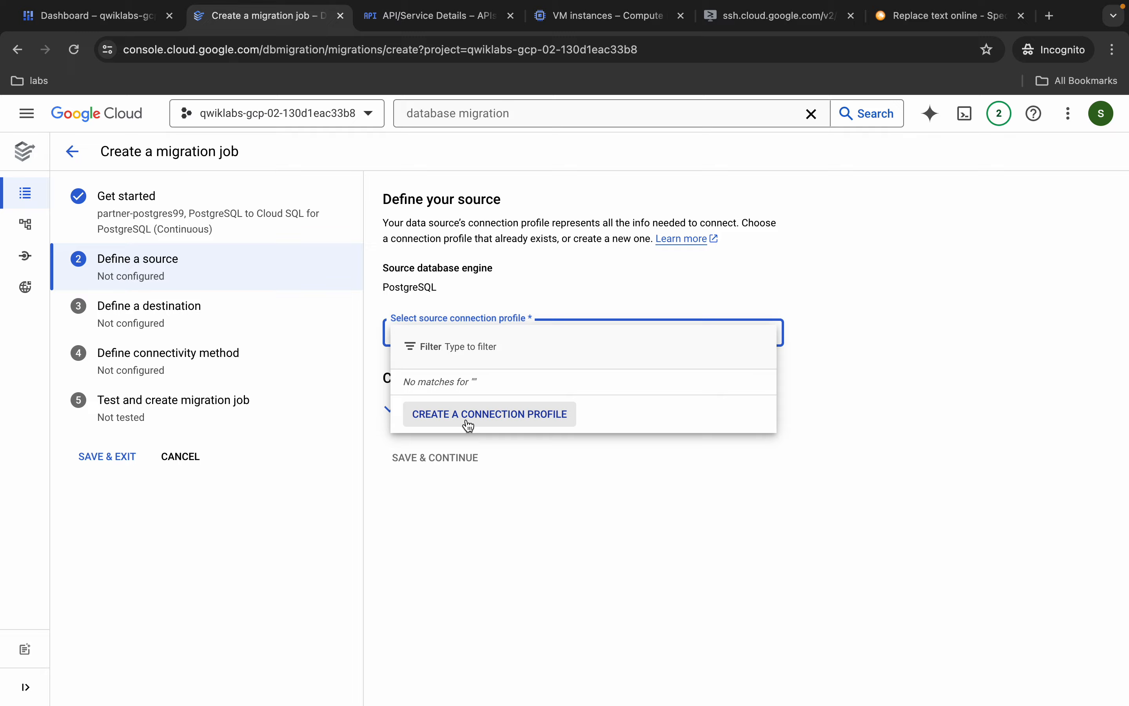
click(500, 417)
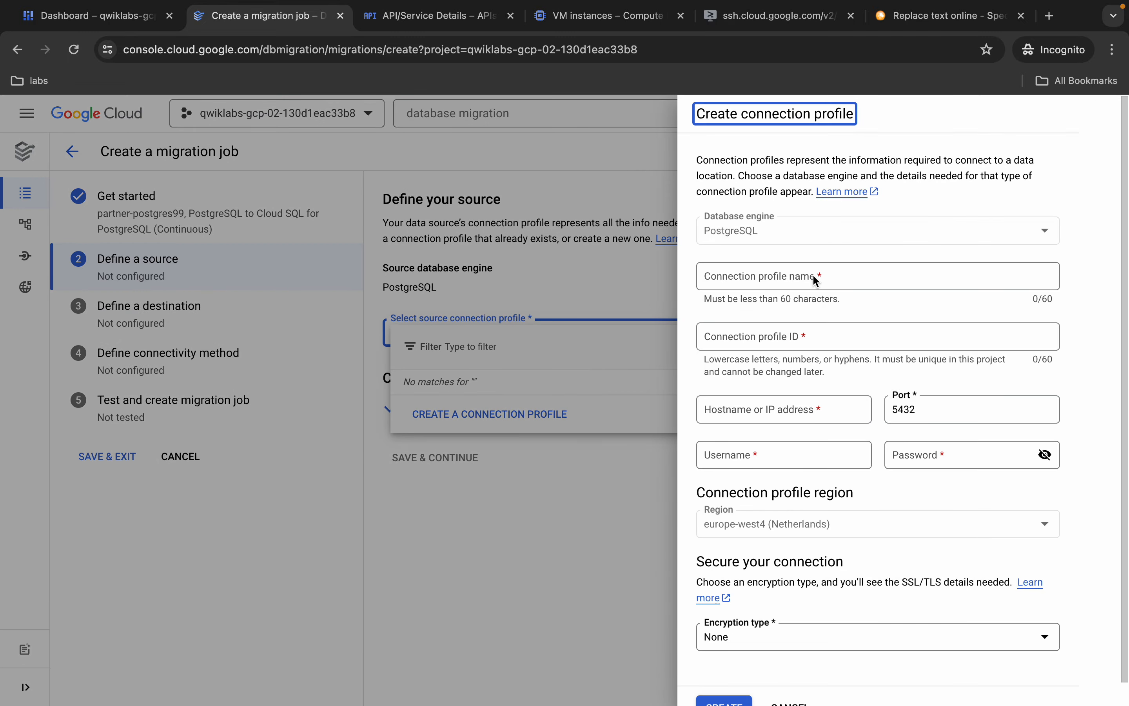
key(ctrl+Left)
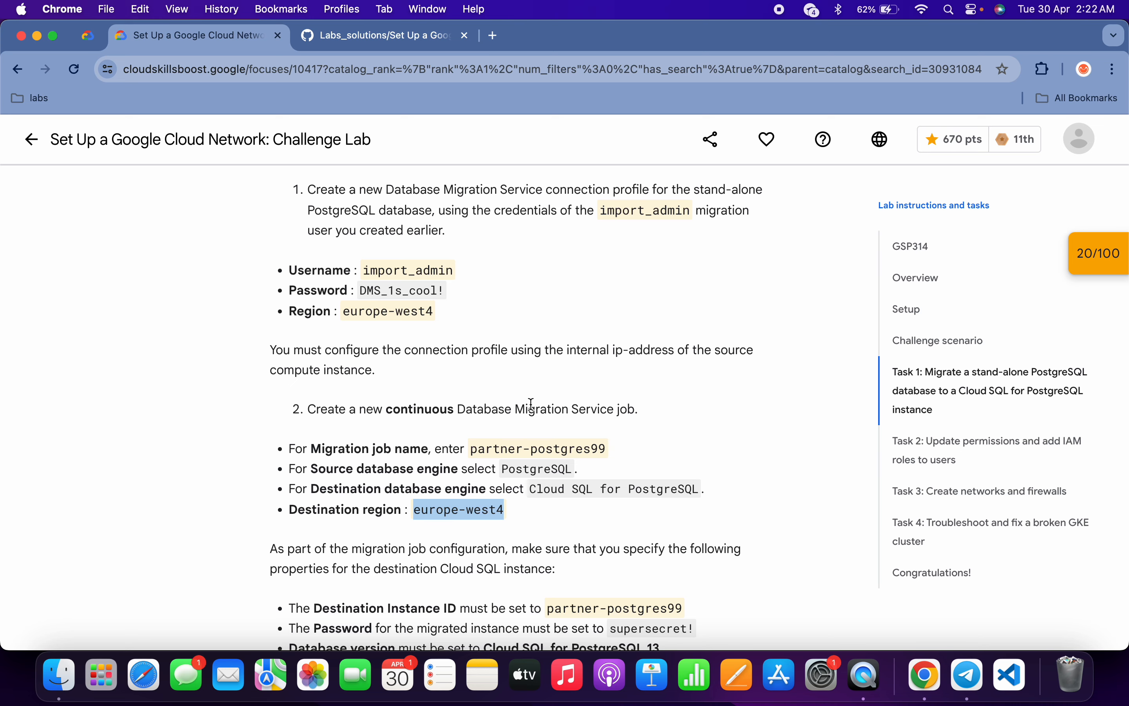
key(ctrl+Right)
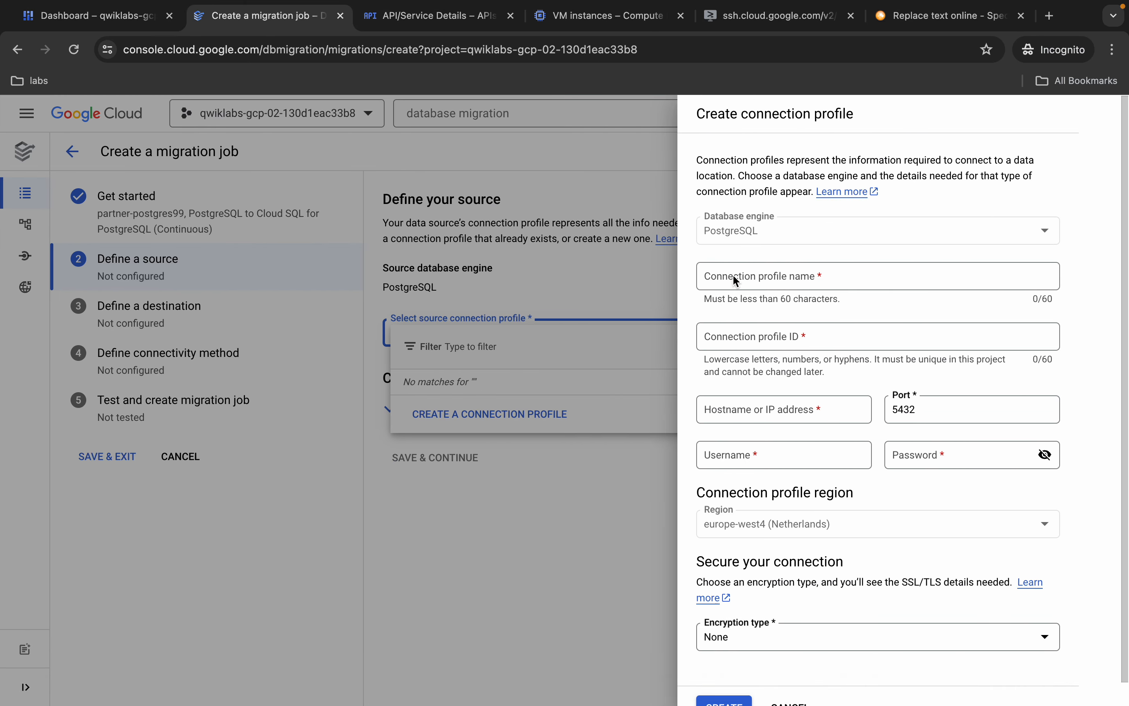
click(733, 274)
text(quicklab)
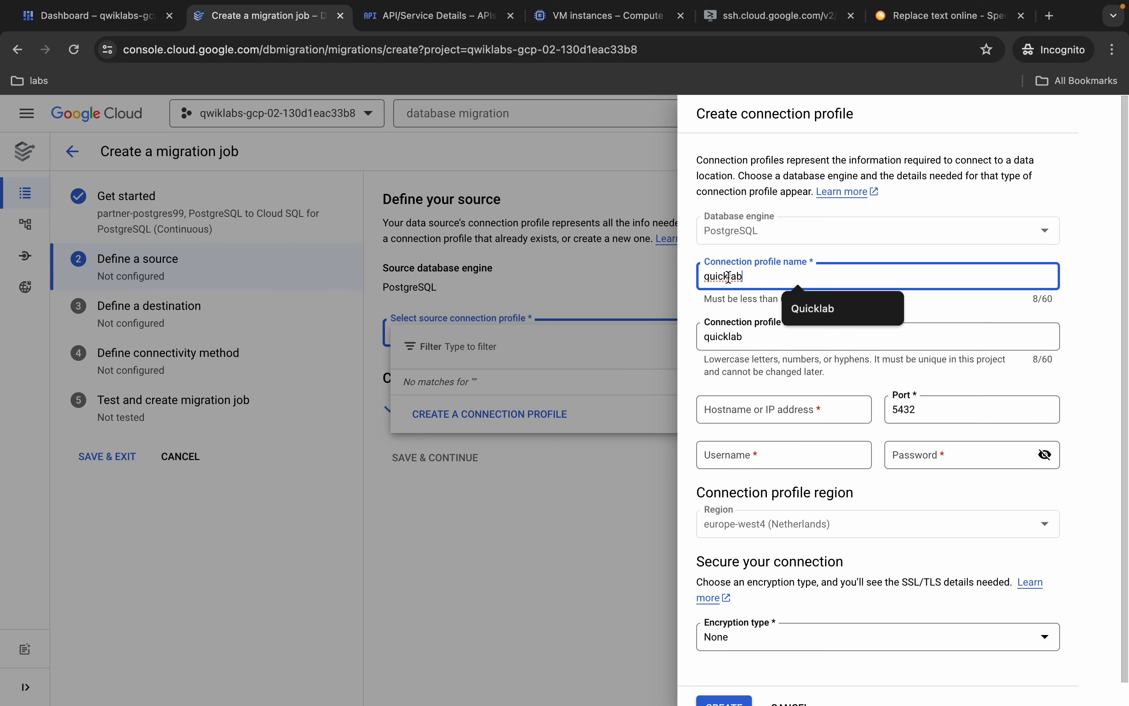
Copy the external IP address 34.141.212.68 of the antern-postgresql-vm instance and set it as the connection profile's hostname.
key(ctrl+Left)
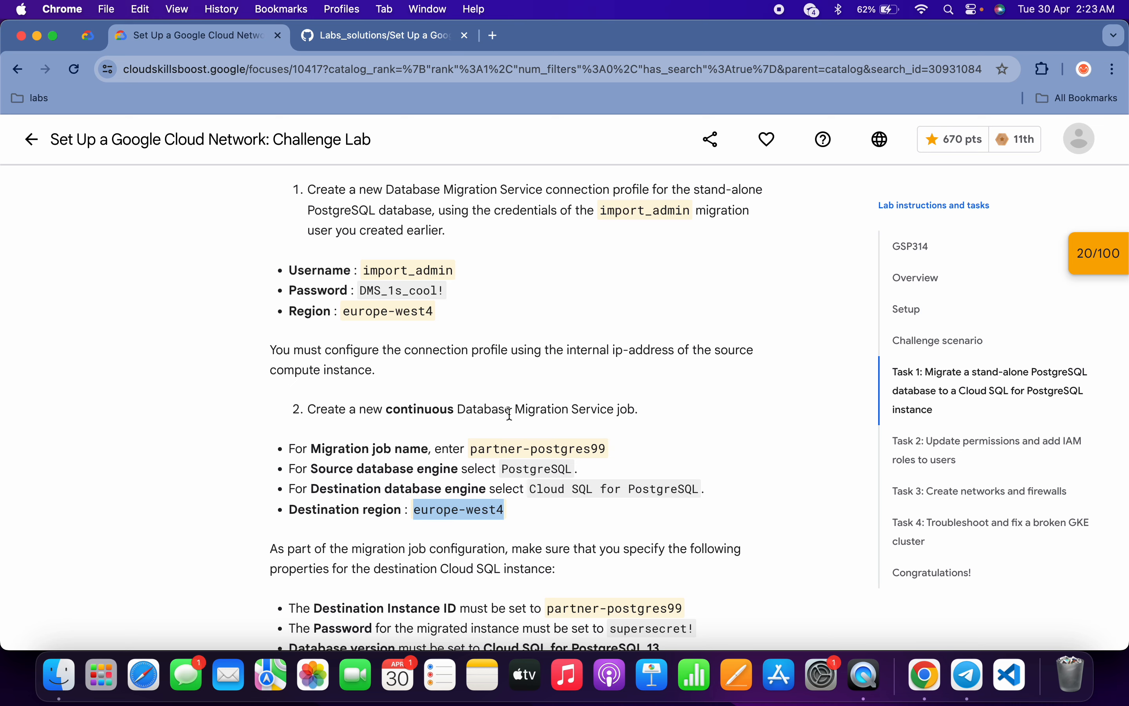
key(ctrl+Right)
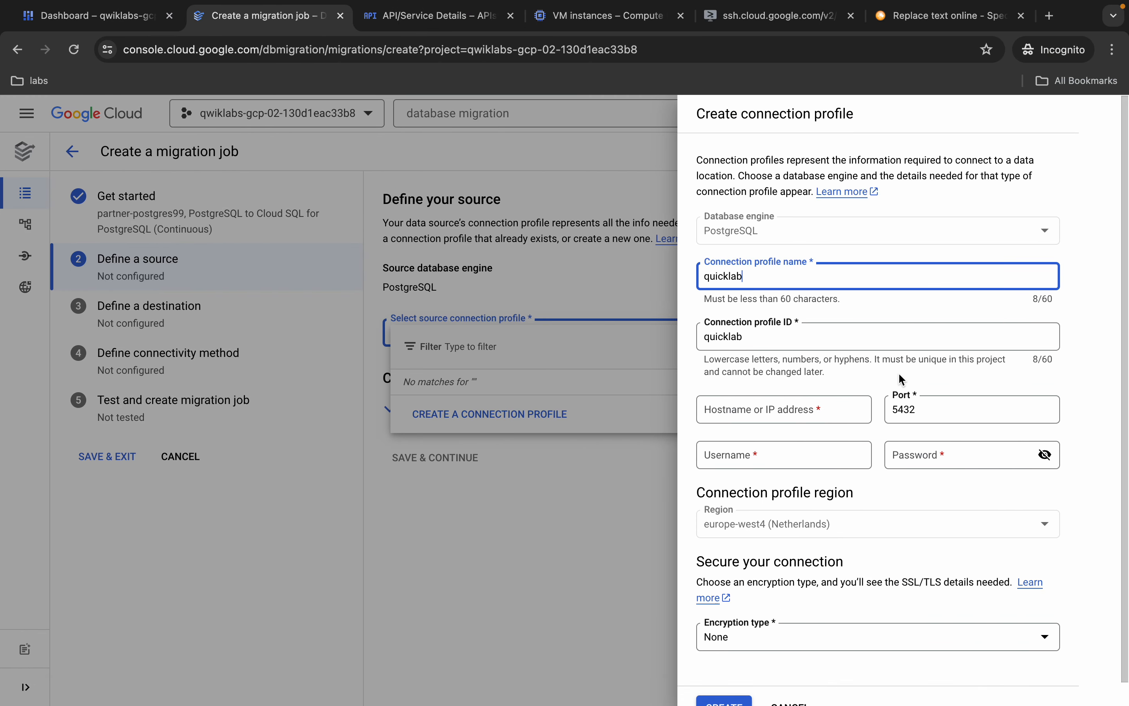
scroll(801, 414, down, 1)
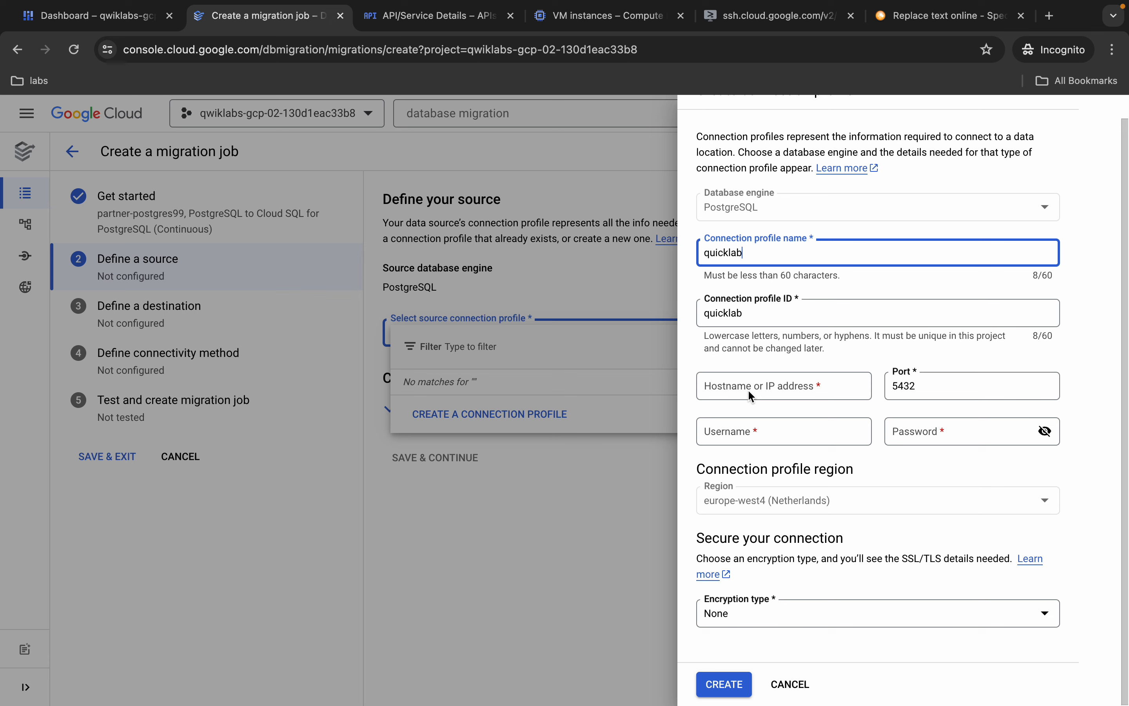
click(567, 17)
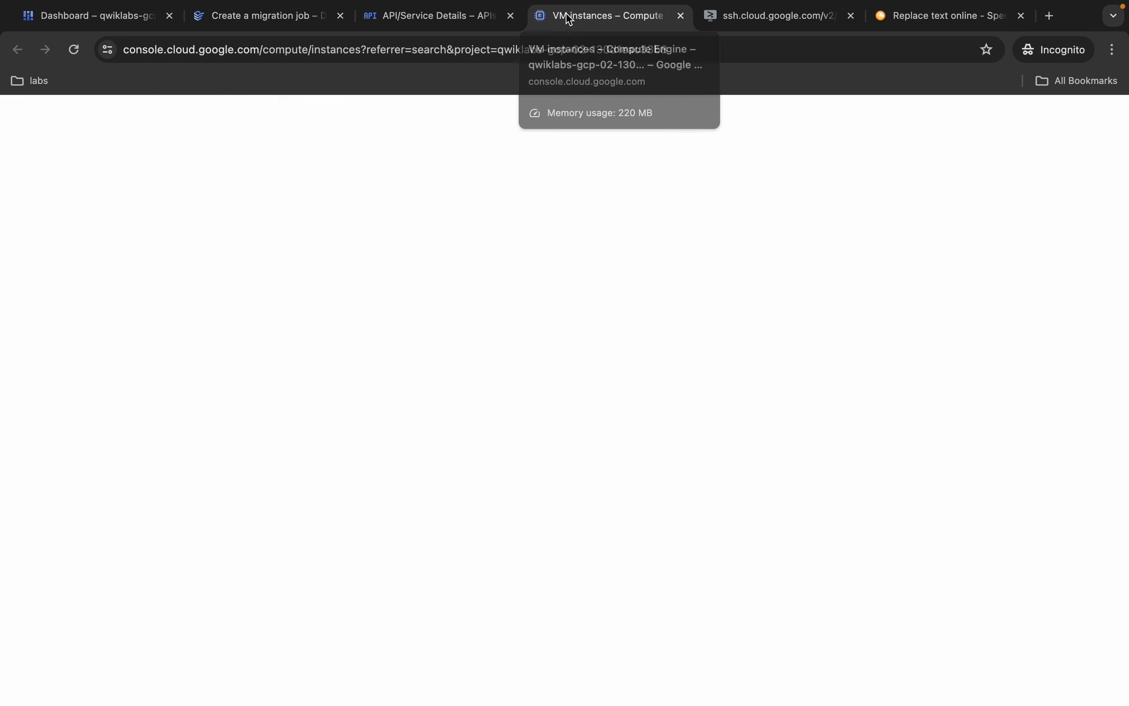
scroll(793, 308, right, 5)
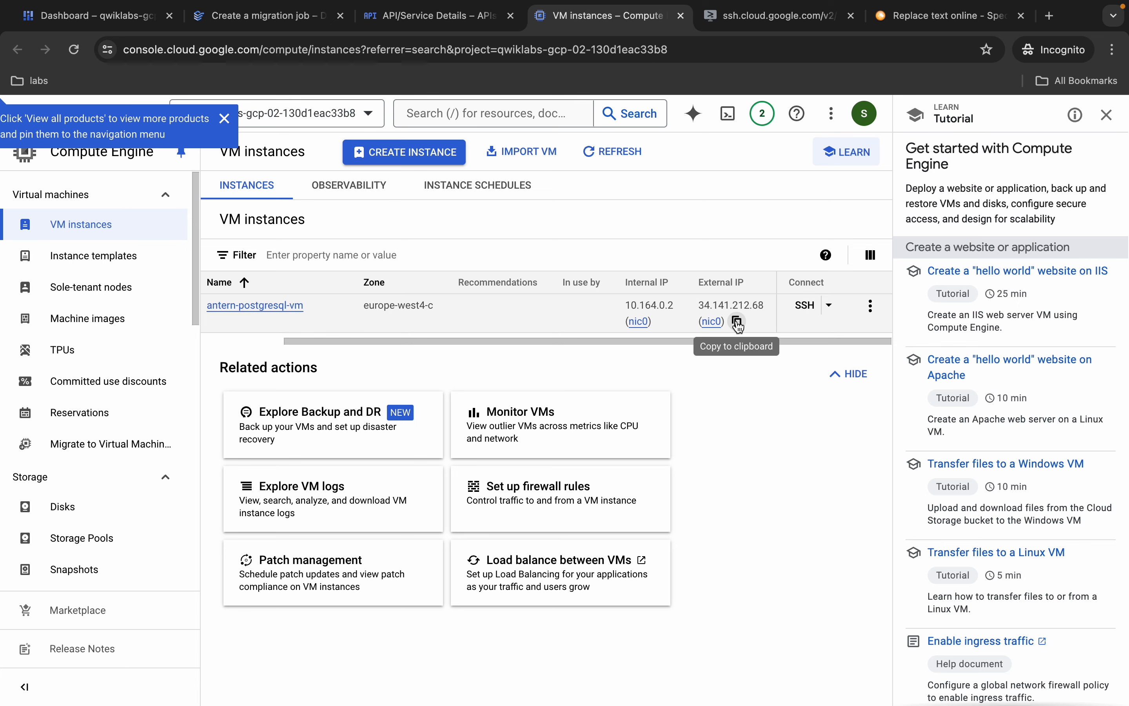
click(737, 321)
click(256, 18)
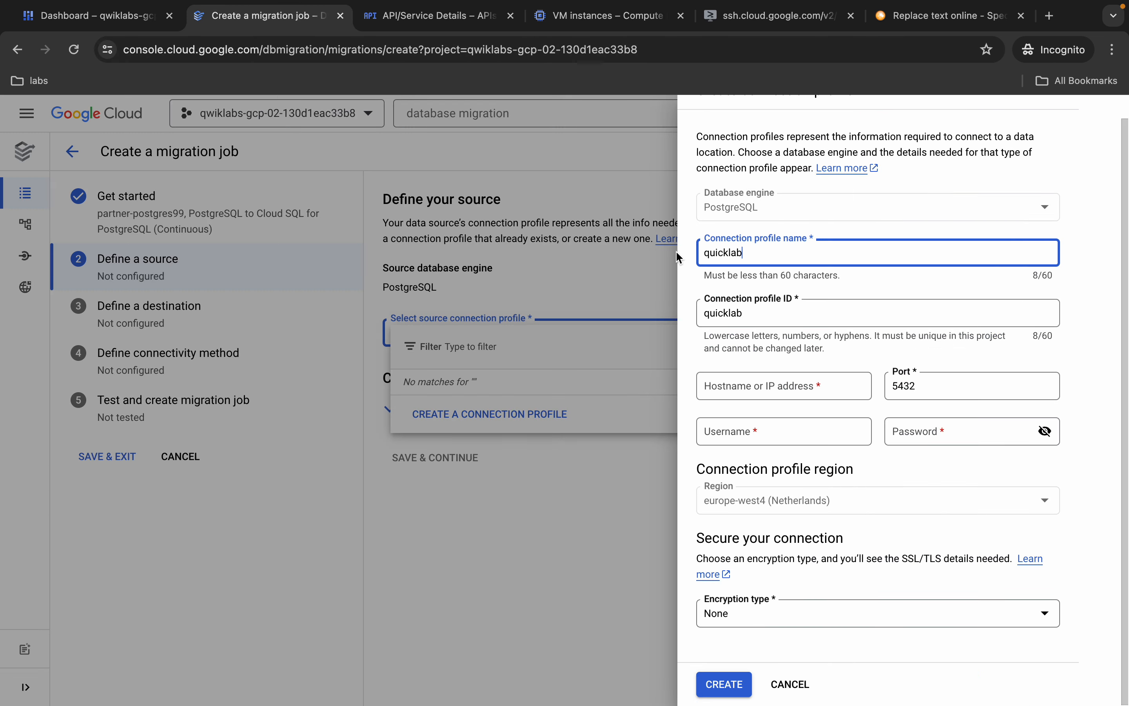
click(746, 379)
key(ctrl+v)
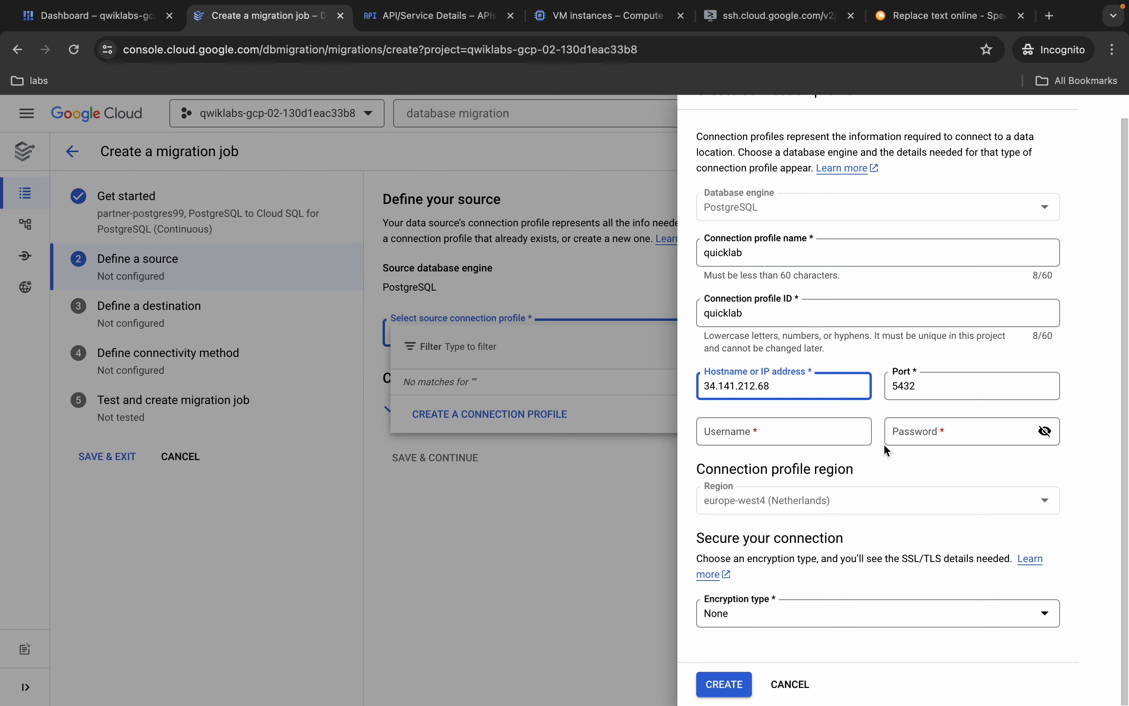
Copy the username import_admin from the lab instructions and enter it as the connection profile's username.
key(ctrl+Left)
scroll(646, 416, up, 2)
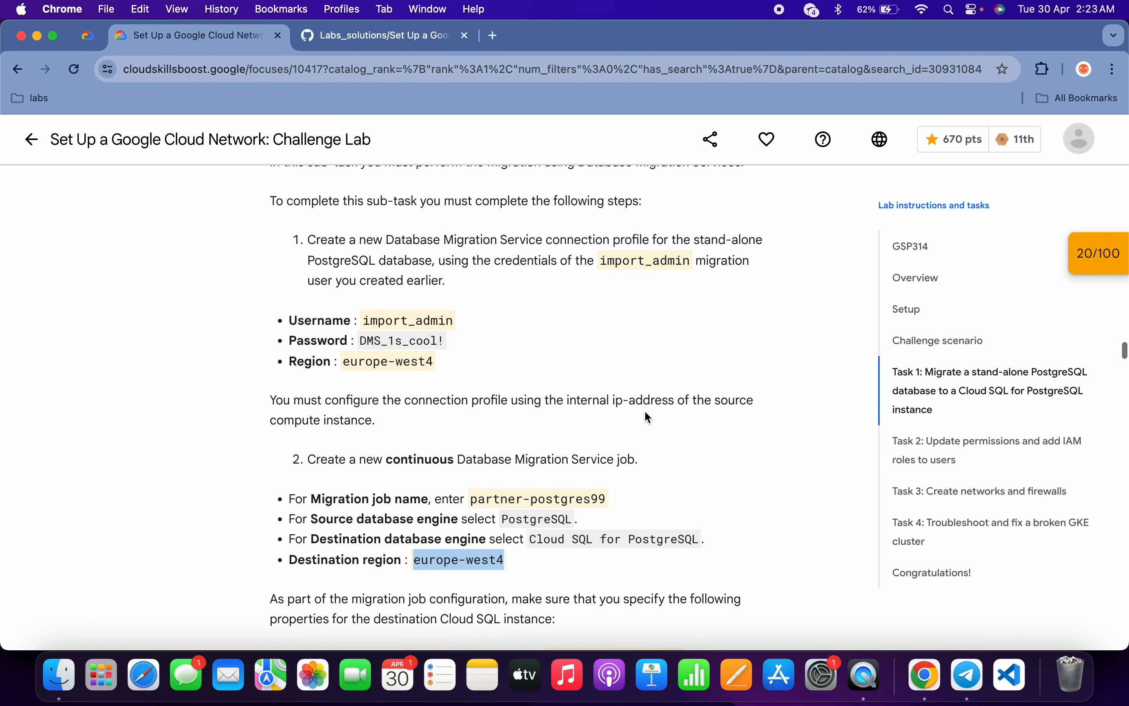
double_click(403, 320)
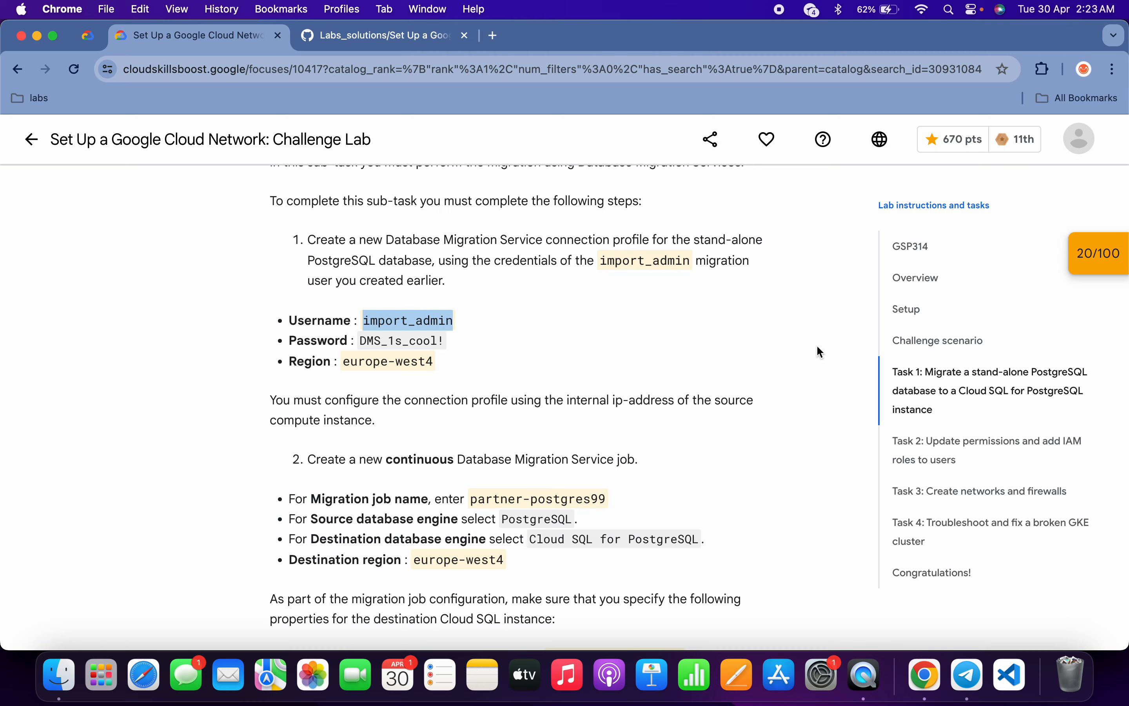
key(ctrl+Right)
click(788, 428)
key(ctrl+v)
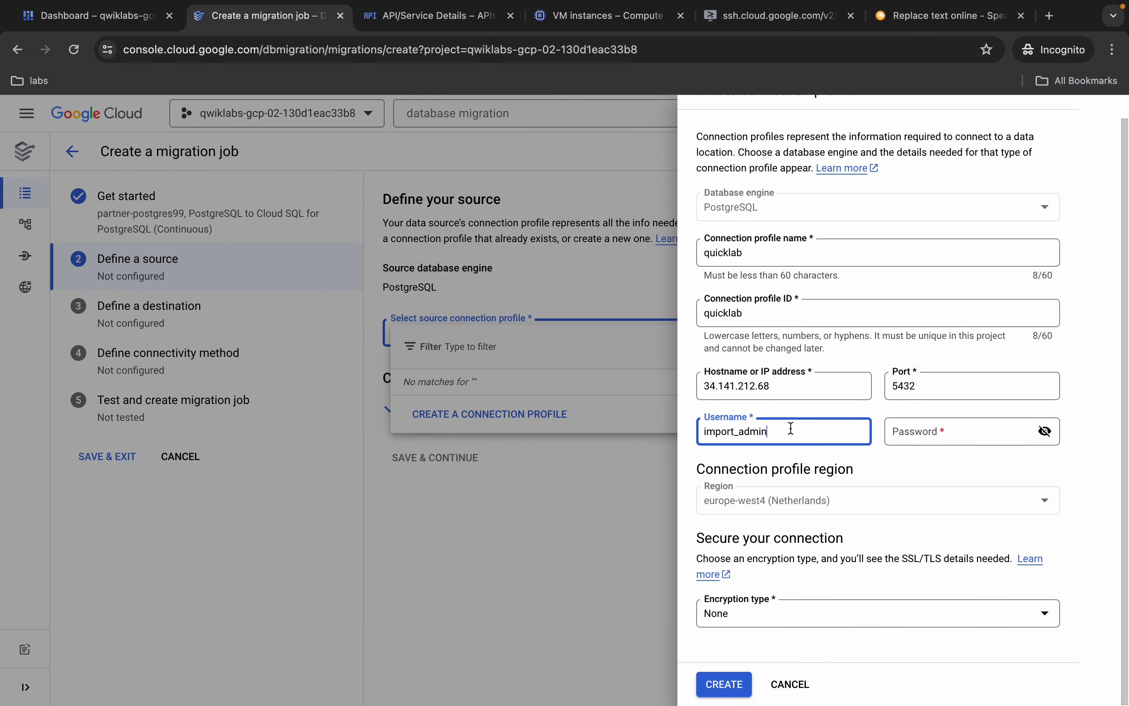
Copy the migration user's password from the lab instructions, enter it in the connection profile's password field and reveal it.
key(ctrl+Left)
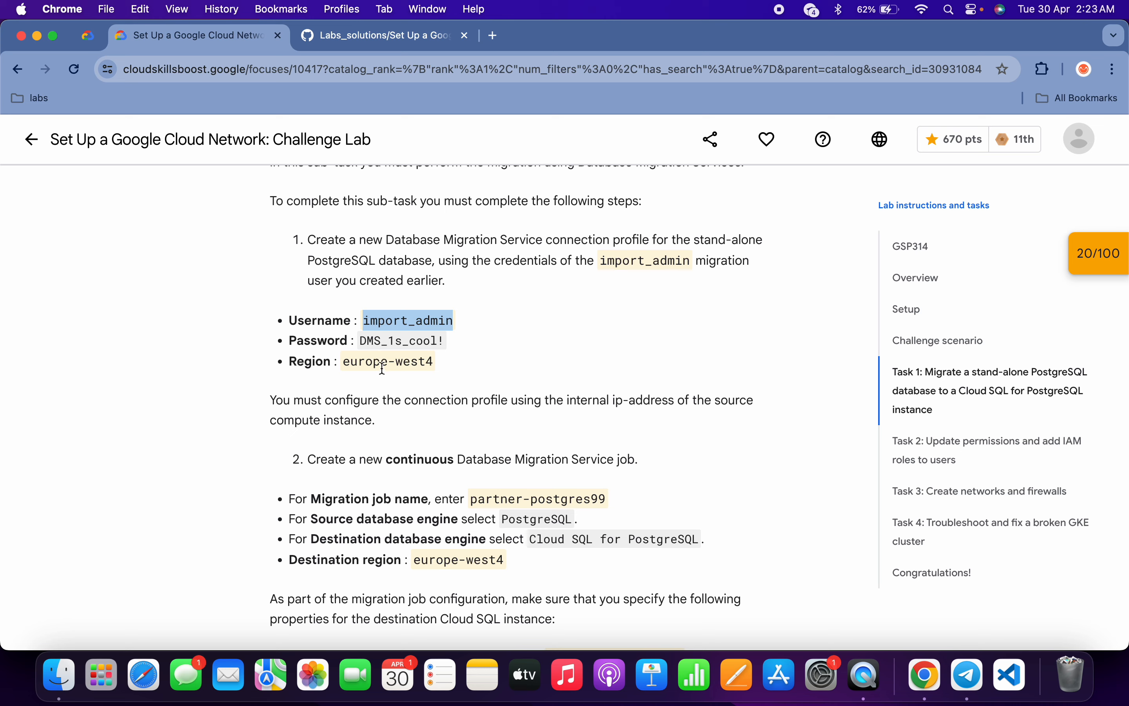
drag(361, 346, 449, 339)
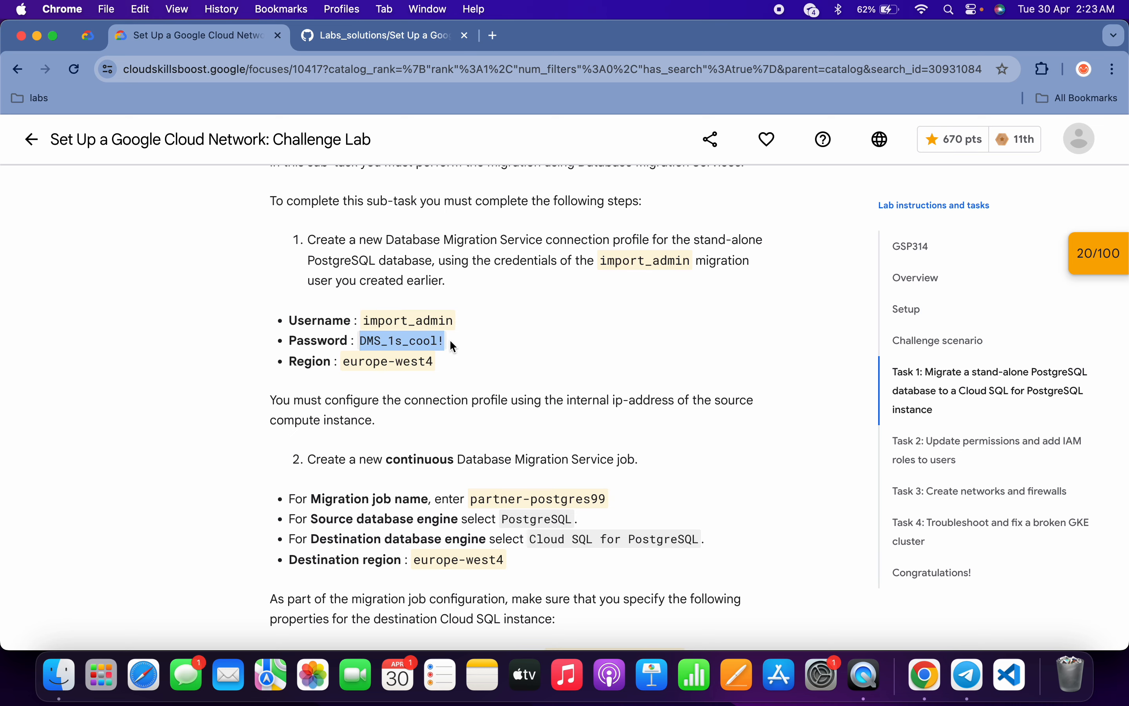
key(ctrl+Right)
click(945, 438)
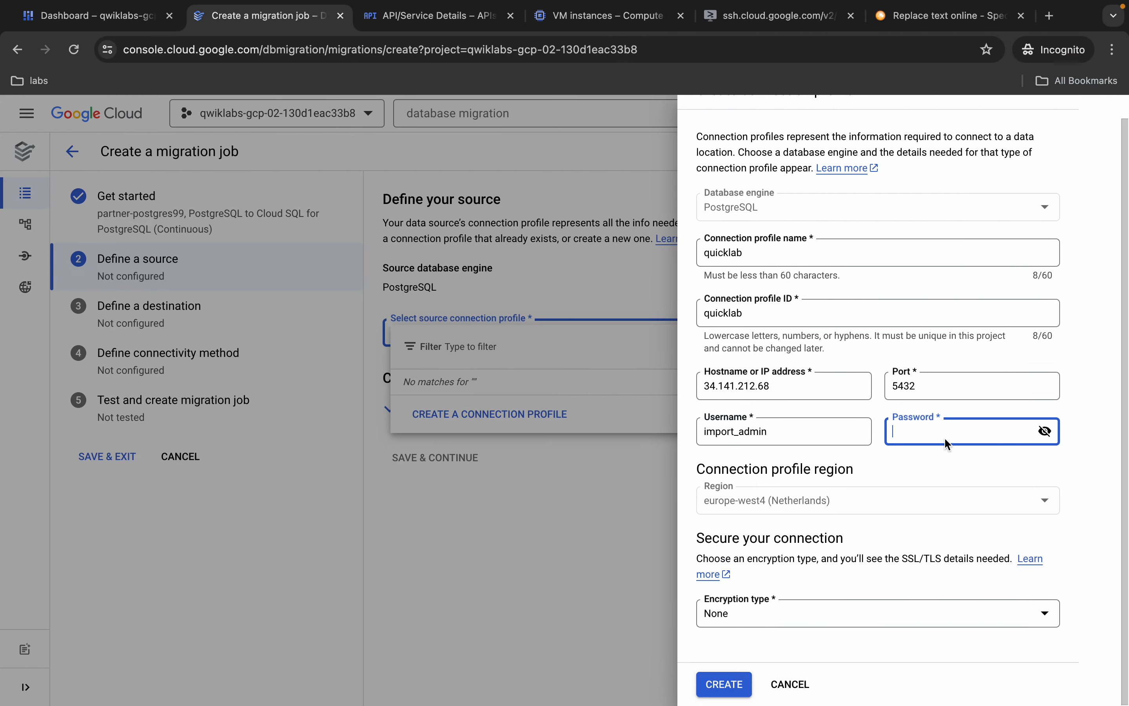
key(ctrl+v)
click(1044, 431)
Create the connection profile, then save the source definition and continue to defining the destination.
key(ctrl+Left)
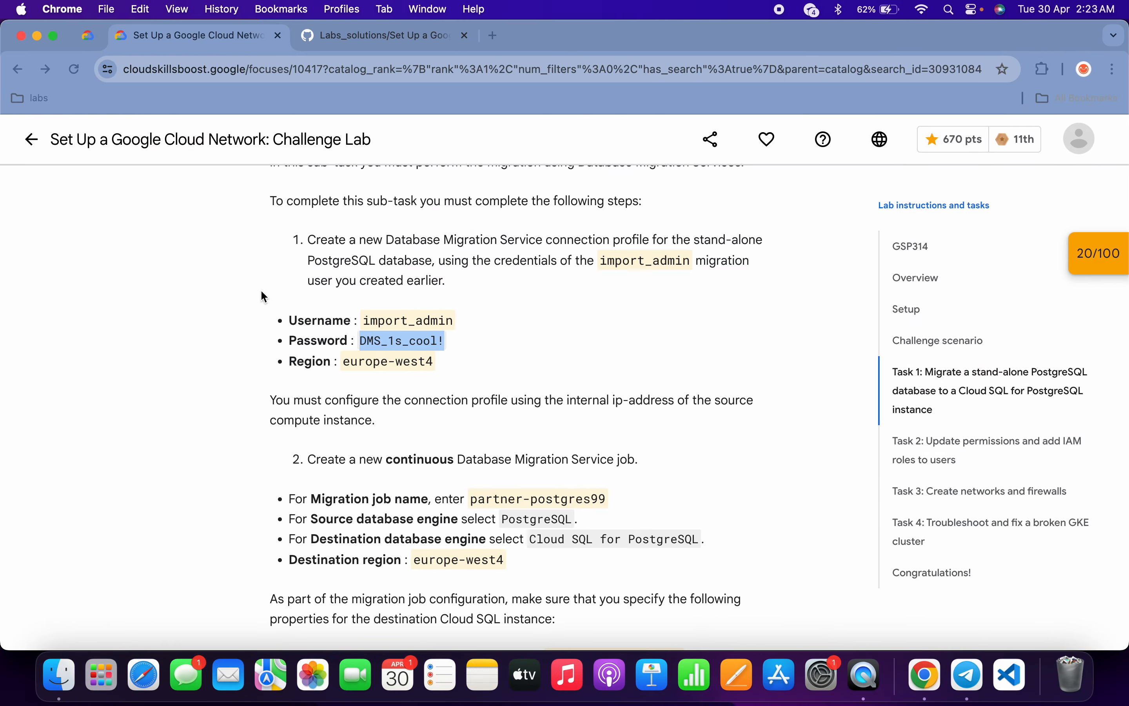
key(ctrl+Right)
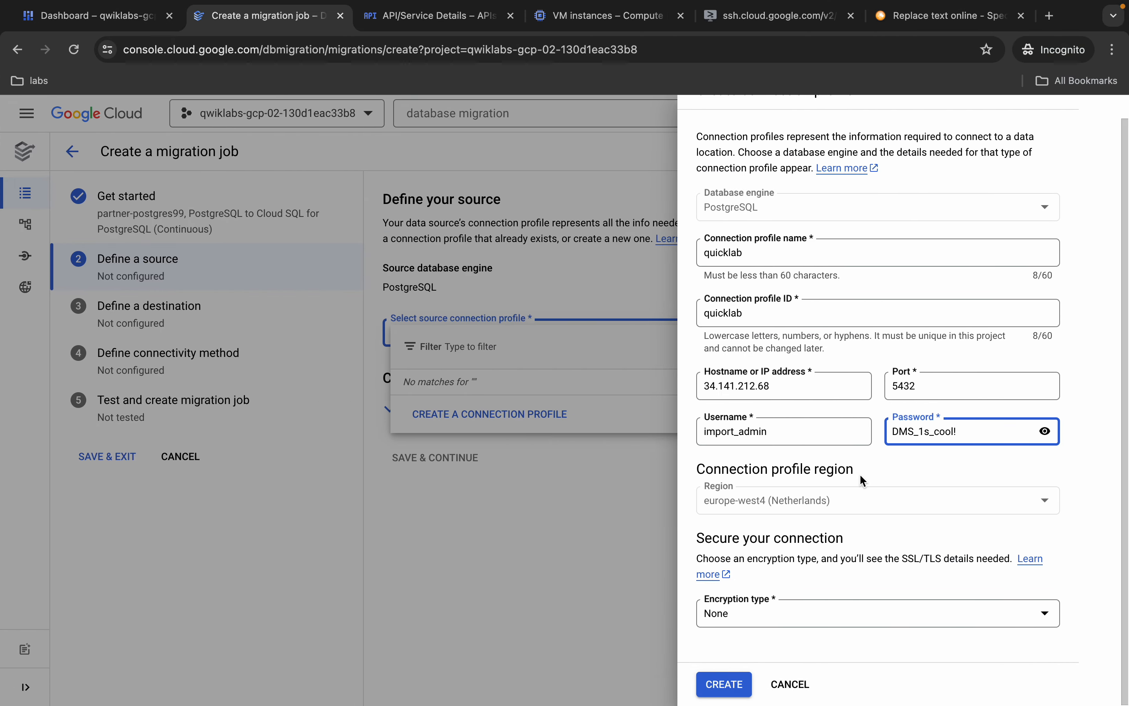
click(733, 684)
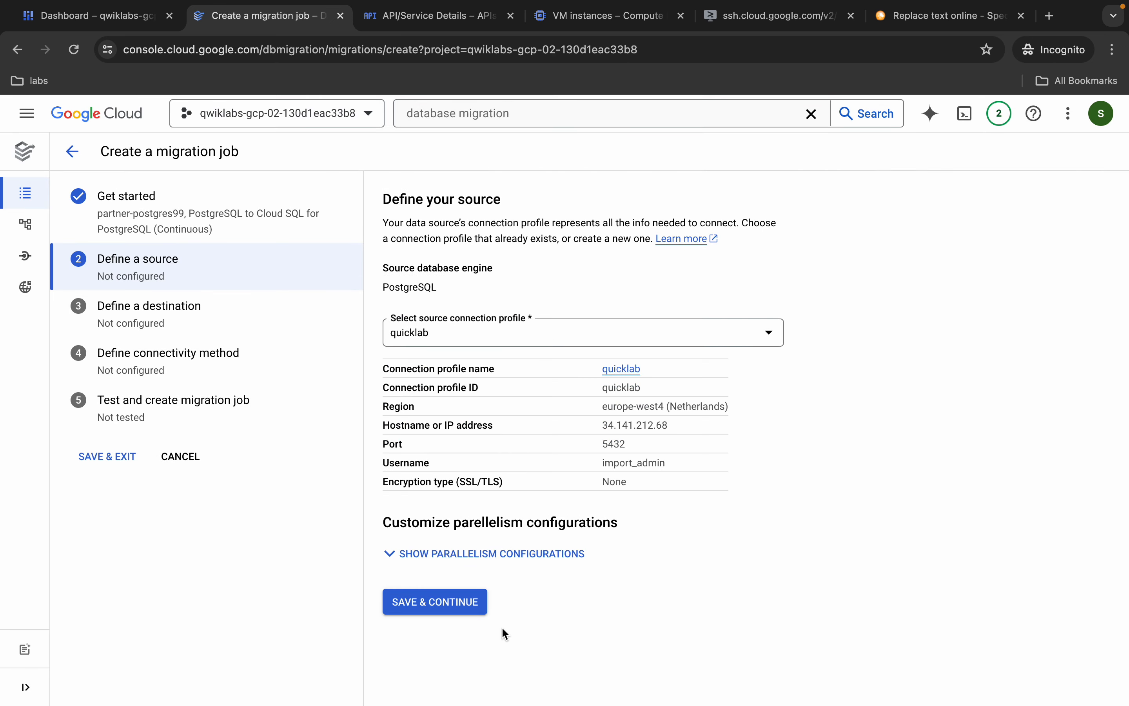
click(417, 601)
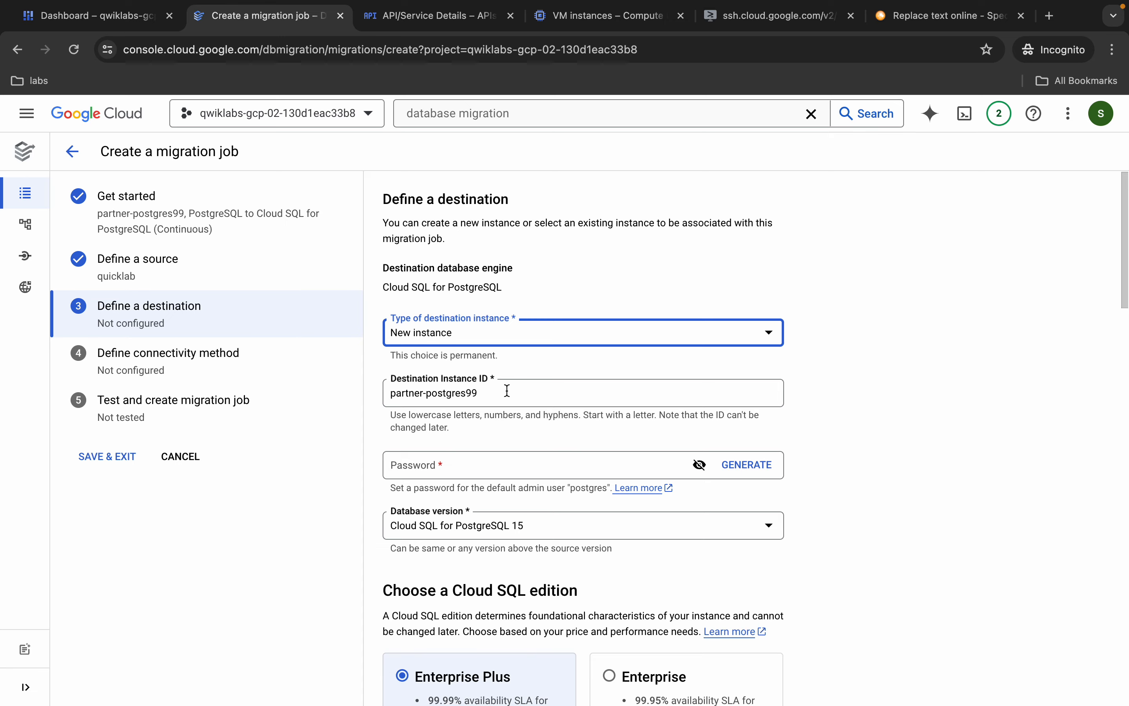
Copy the migration job name partner-postgres99 from the lab instructions and set it as the Destination Instance ID.
key(ctrl+Left)
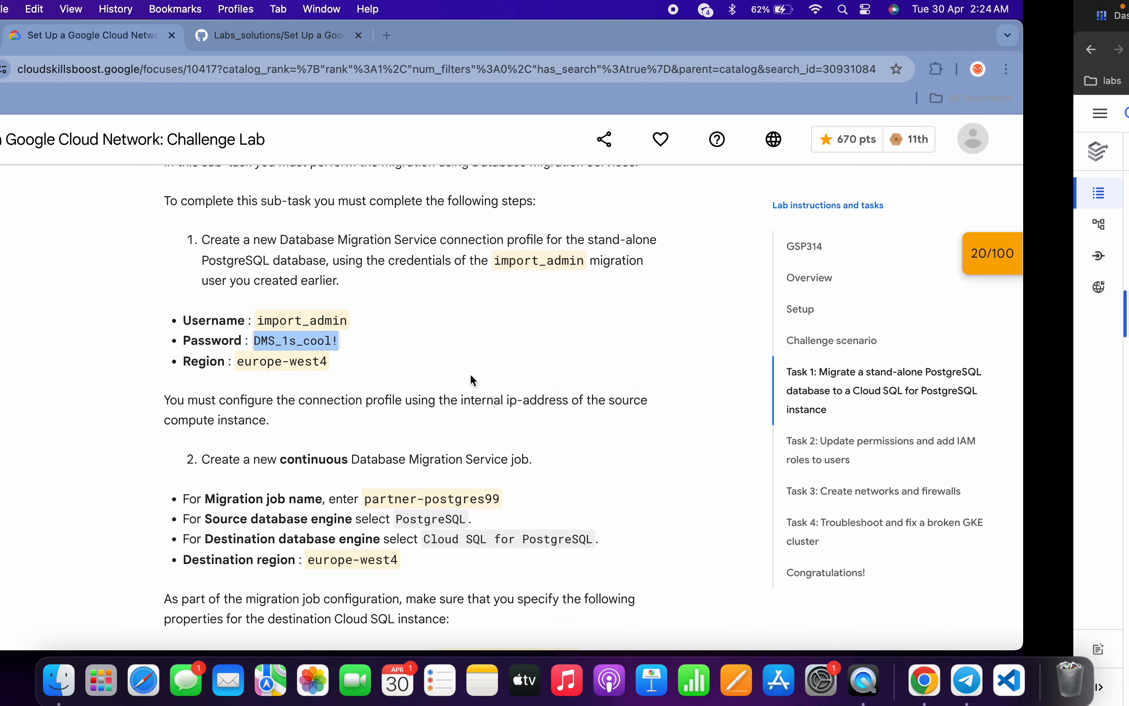
scroll(617, 394, down, 2)
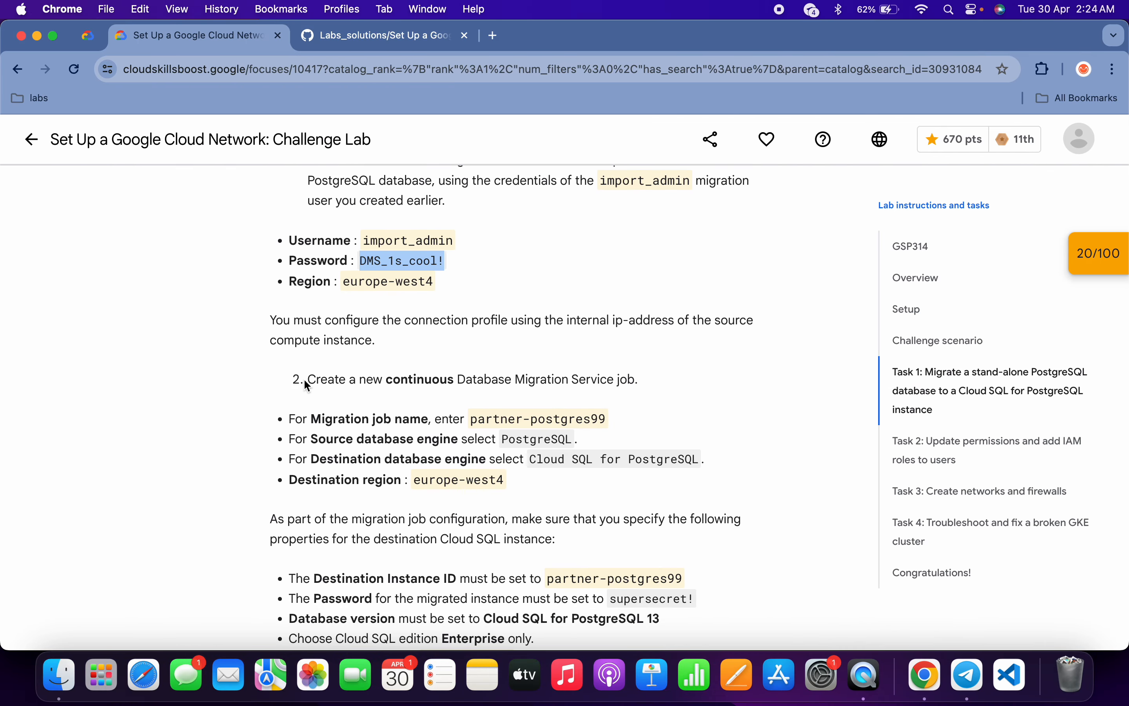
drag(472, 418, 606, 417)
key(super+c)
key(ctrl+Right)
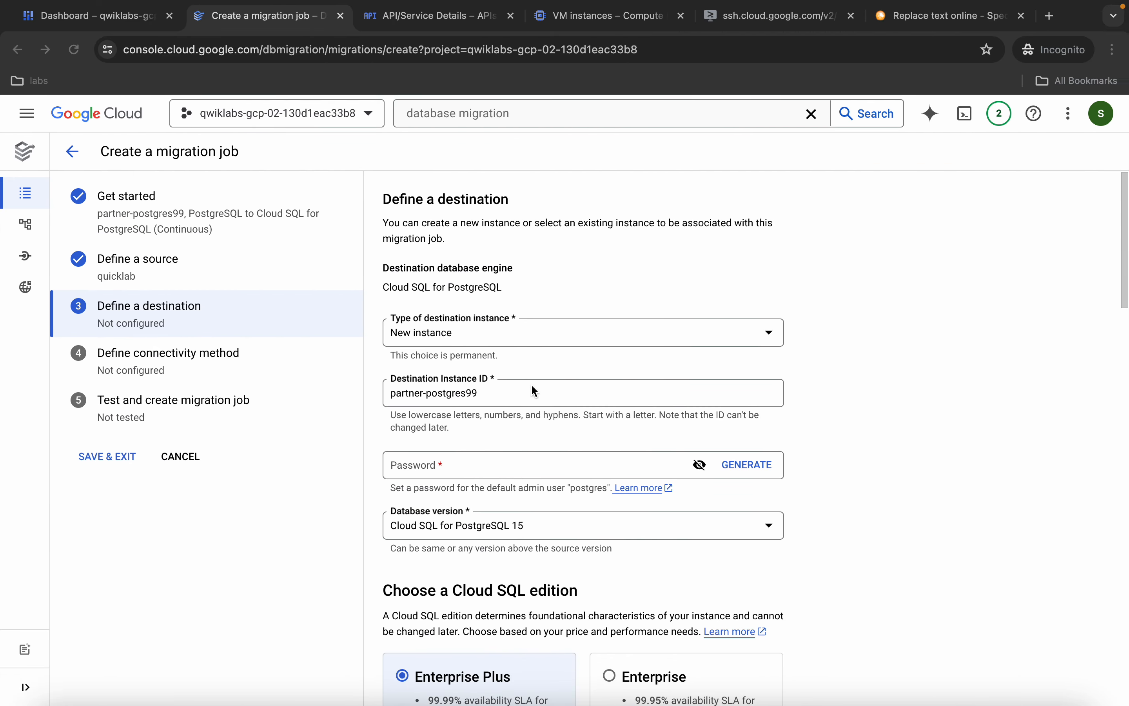
click(465, 390)
key(super+a)
key(super+v)
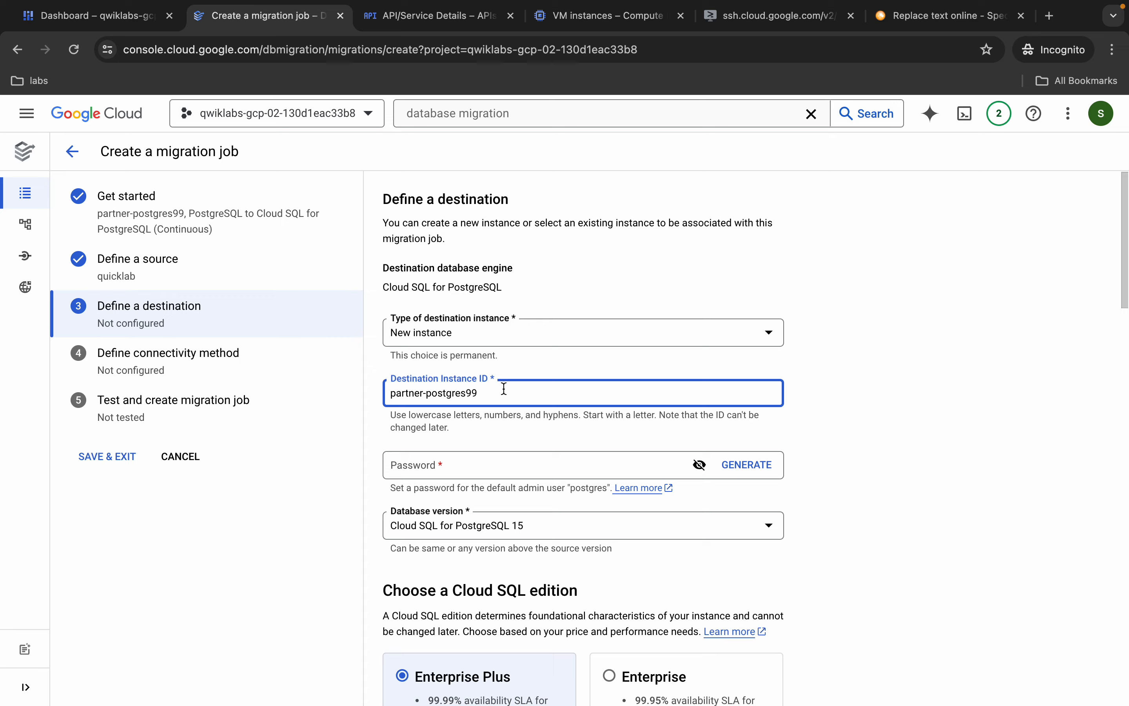
Copy the required Destination Instance ID partner-postgres99 from the lab's destination properties and re-enter it for the new instance.
key(ctrl+Left)
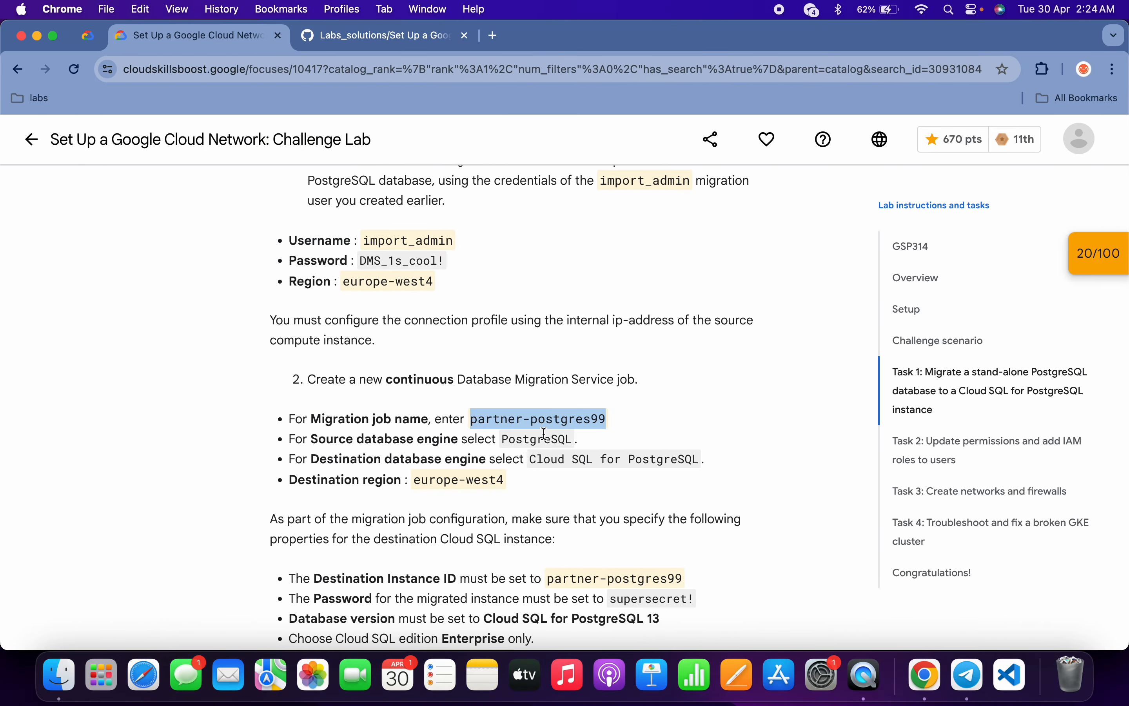
scroll(552, 448, down, 1)
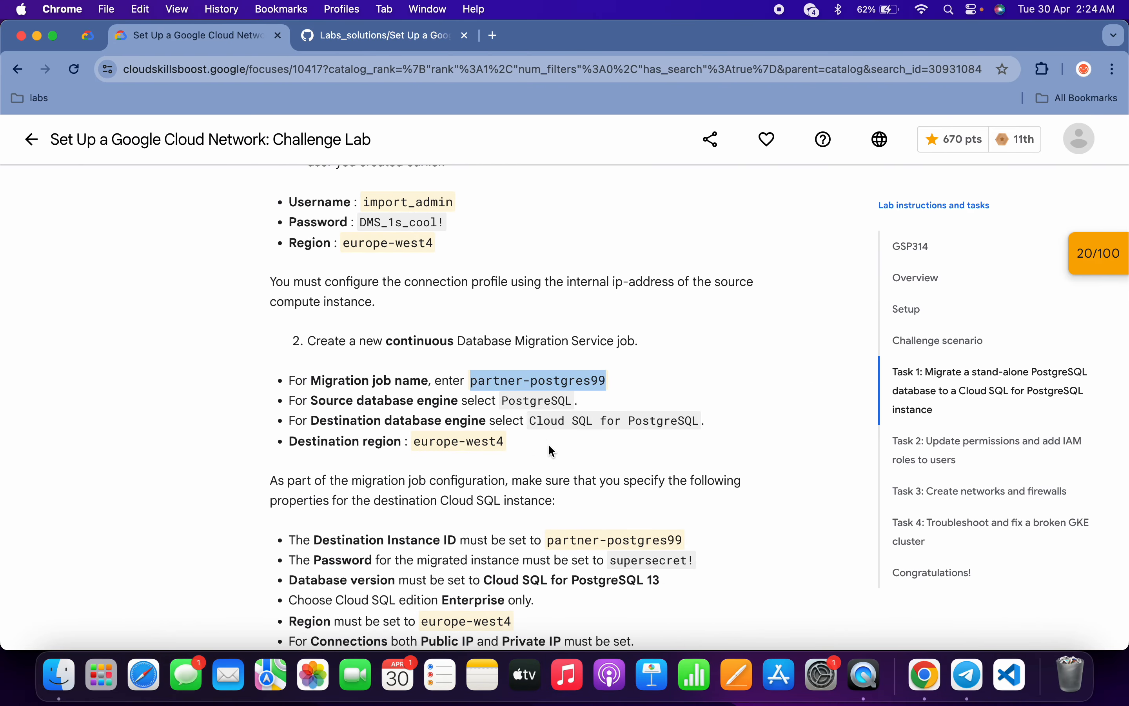
scroll(551, 451, down, 4)
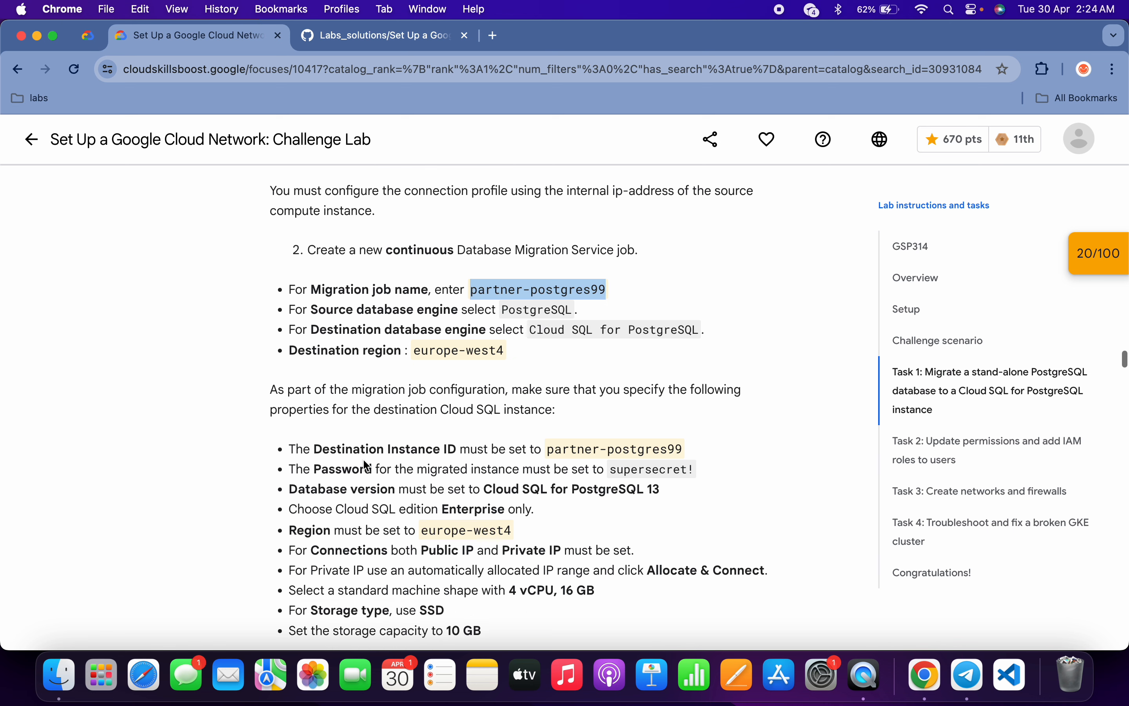
click(325, 448)
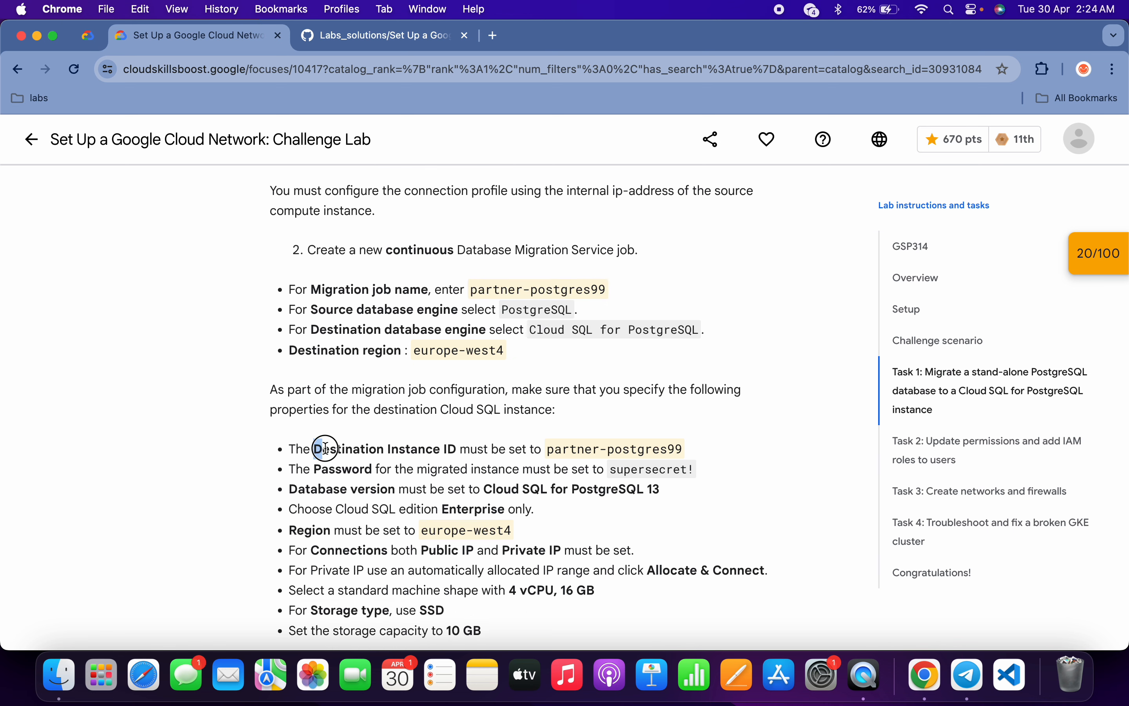
drag(325, 448, 457, 447)
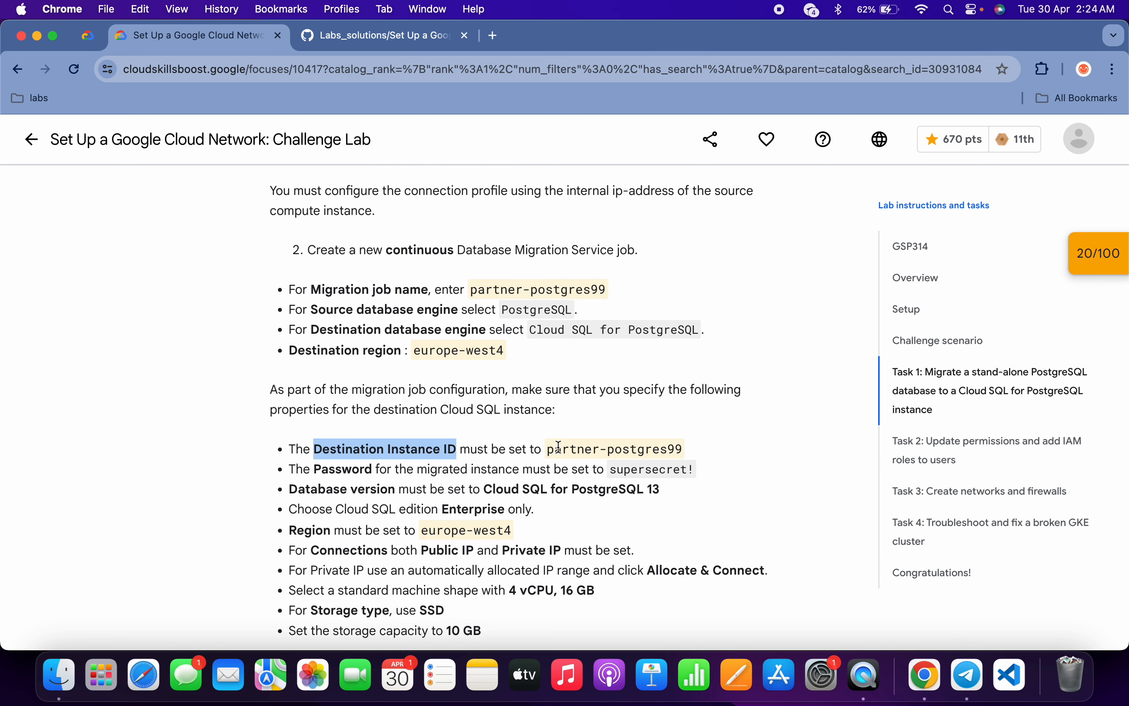
drag(549, 448, 599, 448)
drag(670, 445, 685, 450)
key(super+c)
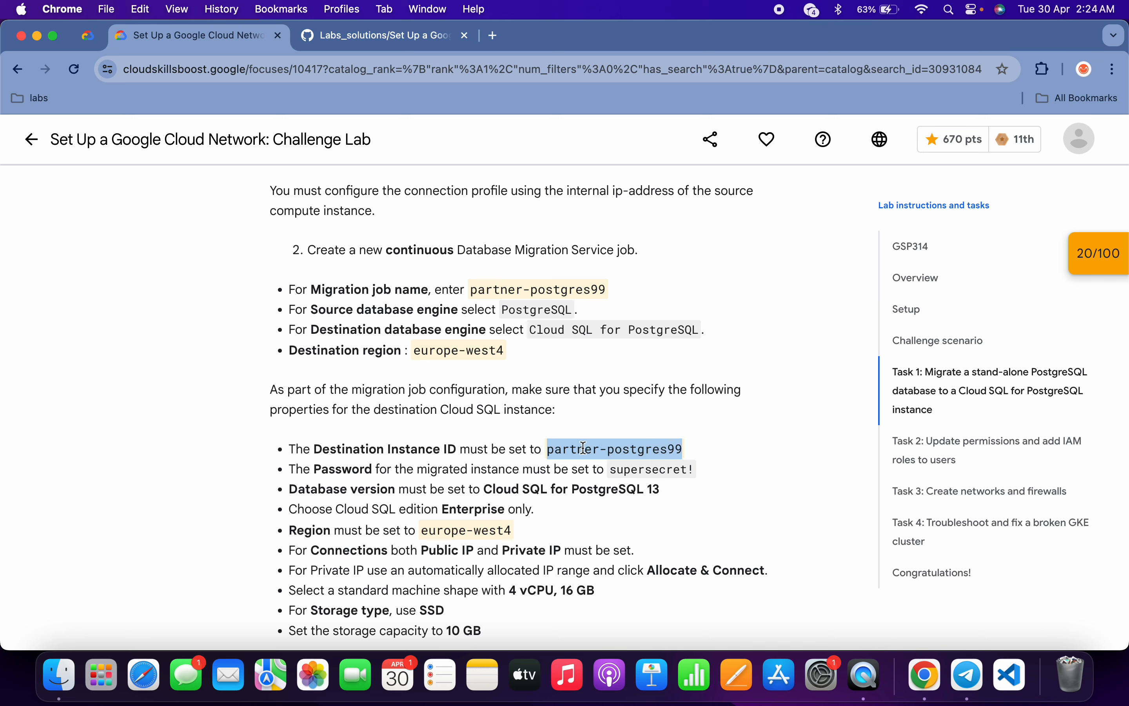
key(ctrl+Right)
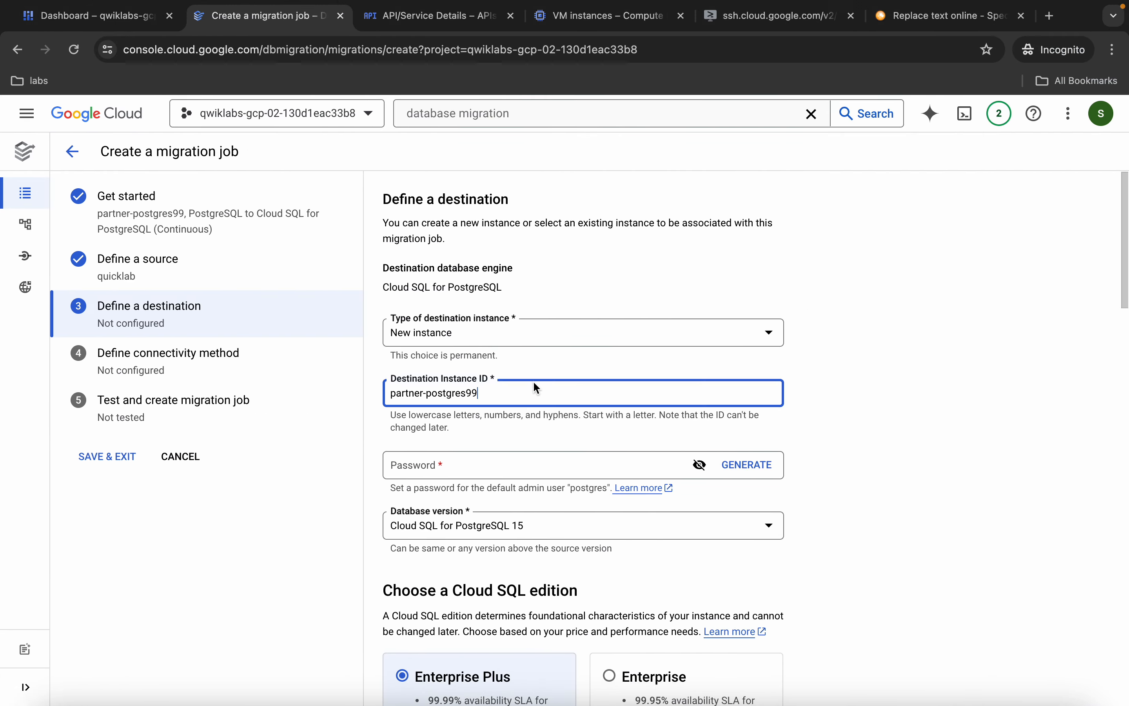
triple_click(449, 395)
key(super+v)
Copy the migrated instance's password from the lab instructions, enter it in the destination's password field and reveal it.
key(ctrl+Left)
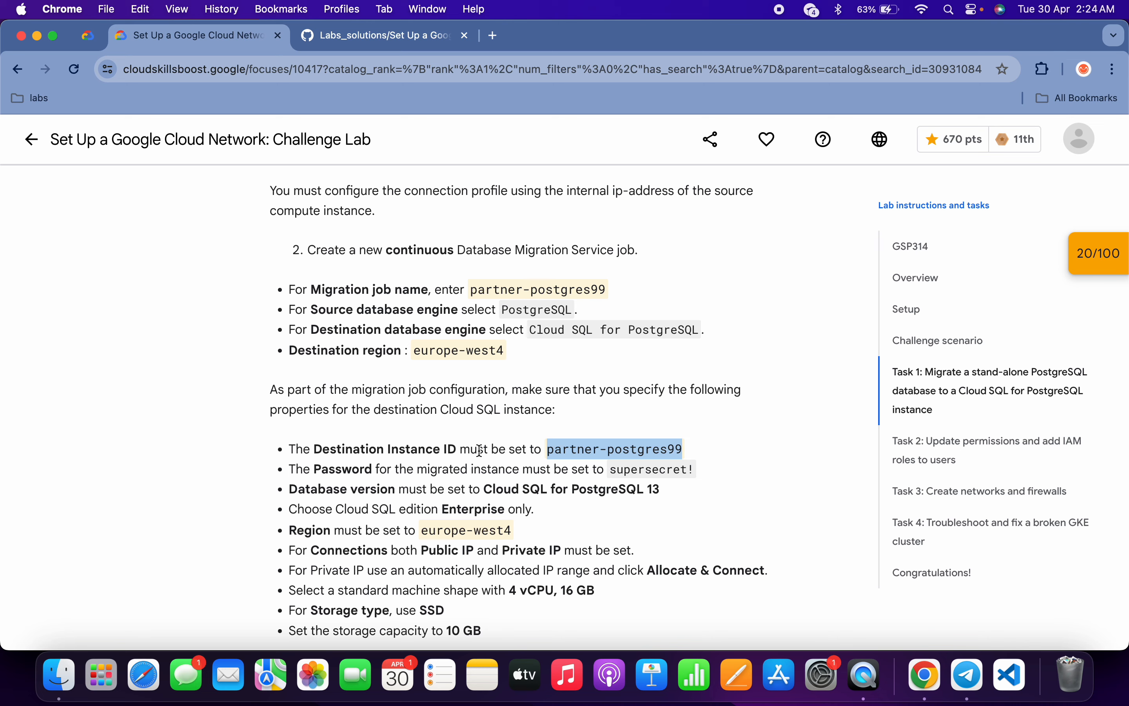
drag(611, 468, 698, 471)
key(super+c)
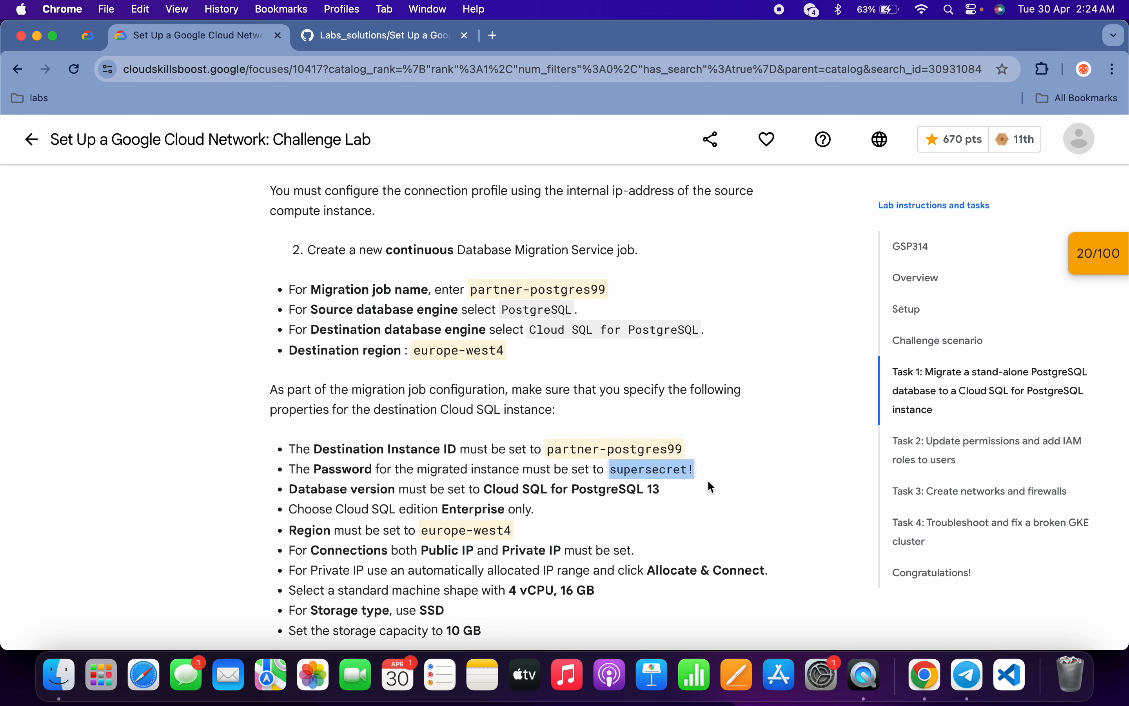
key(ctrl+Right)
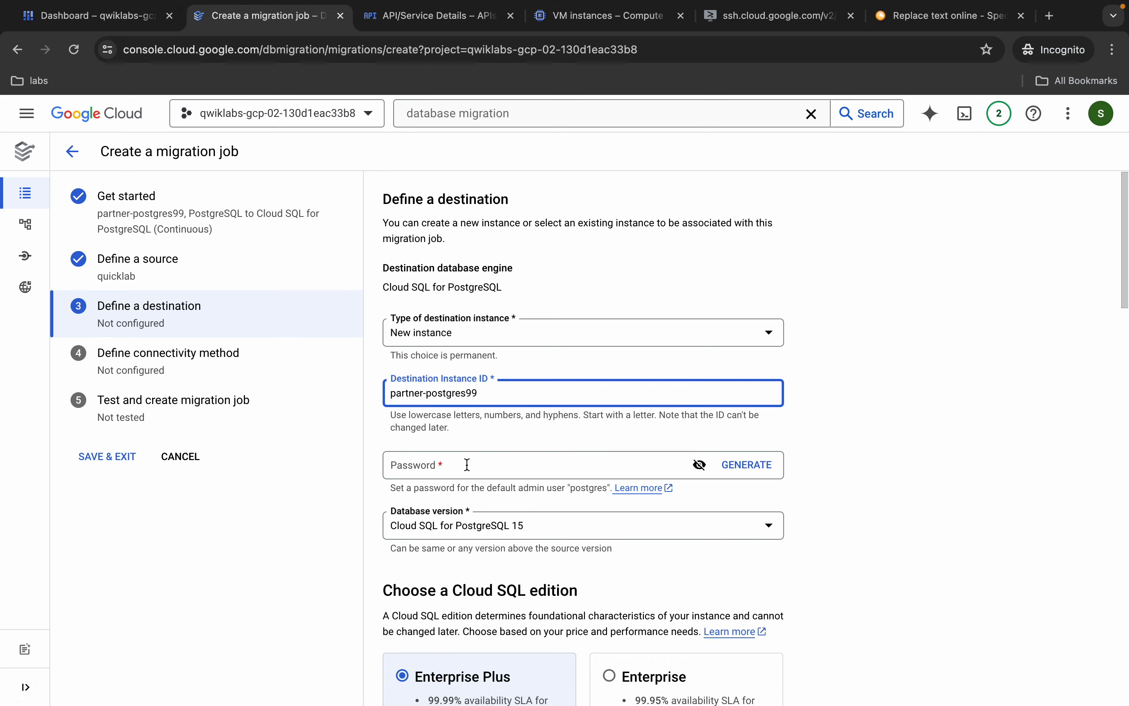
click(467, 465)
key(super+v)
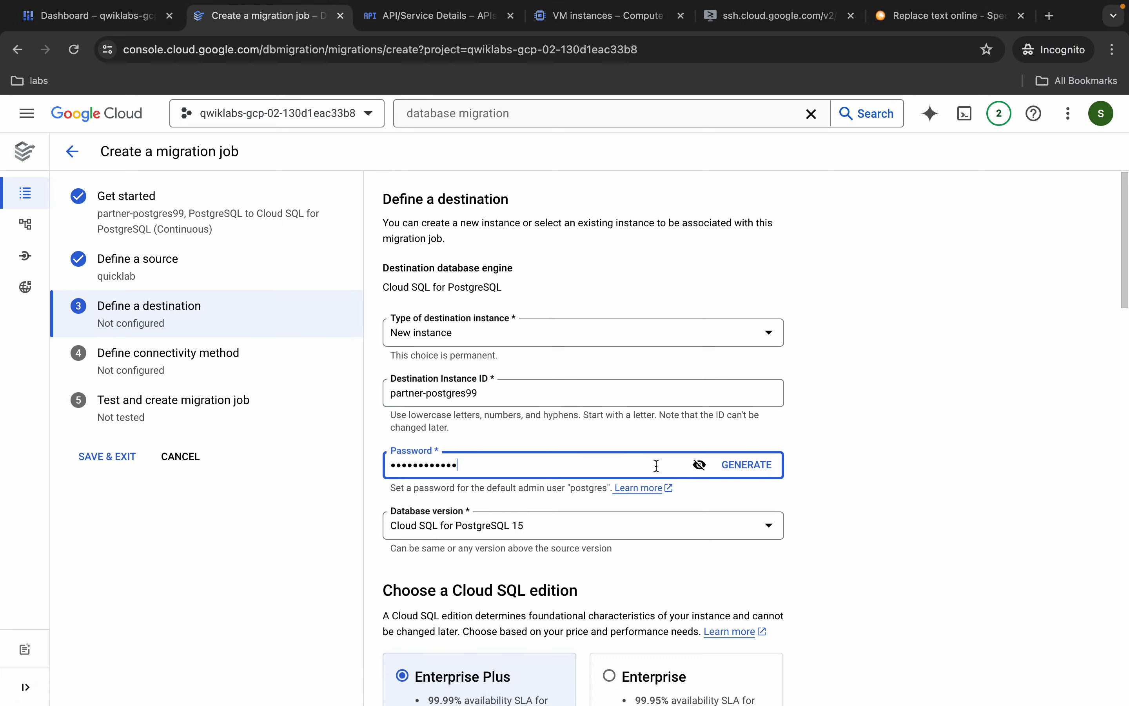
click(700, 464)
scroll(913, 451, up, 5)
scroll(913, 451, left, 3)
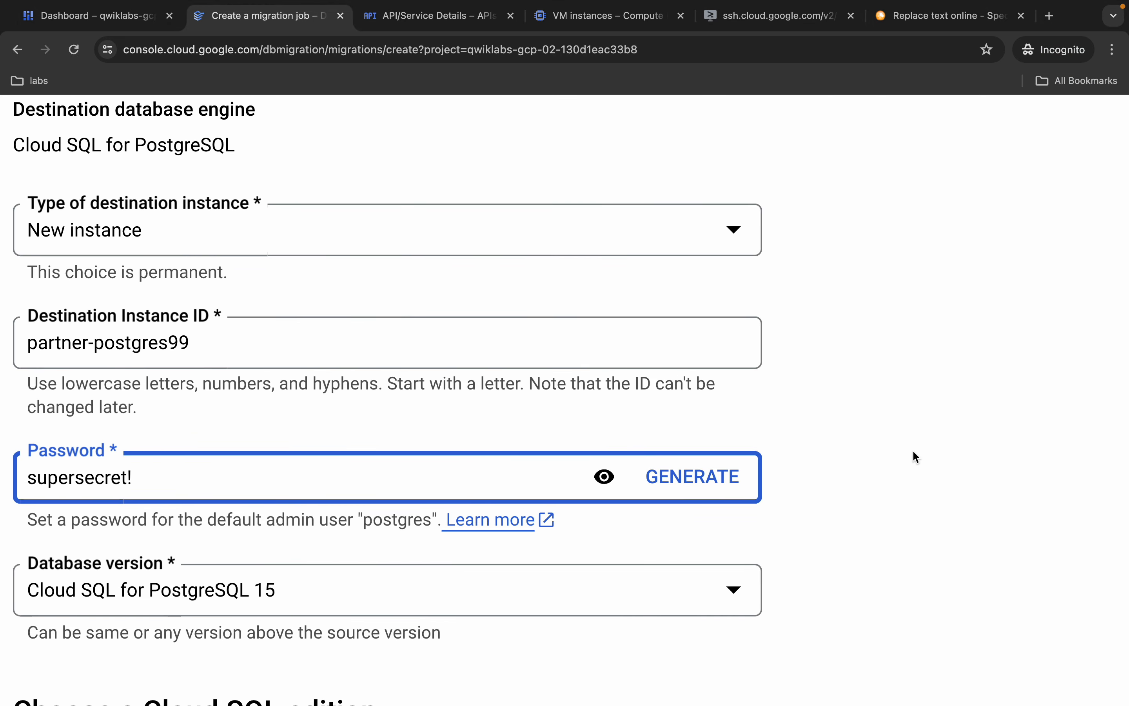
scroll(912, 449, down, 5)
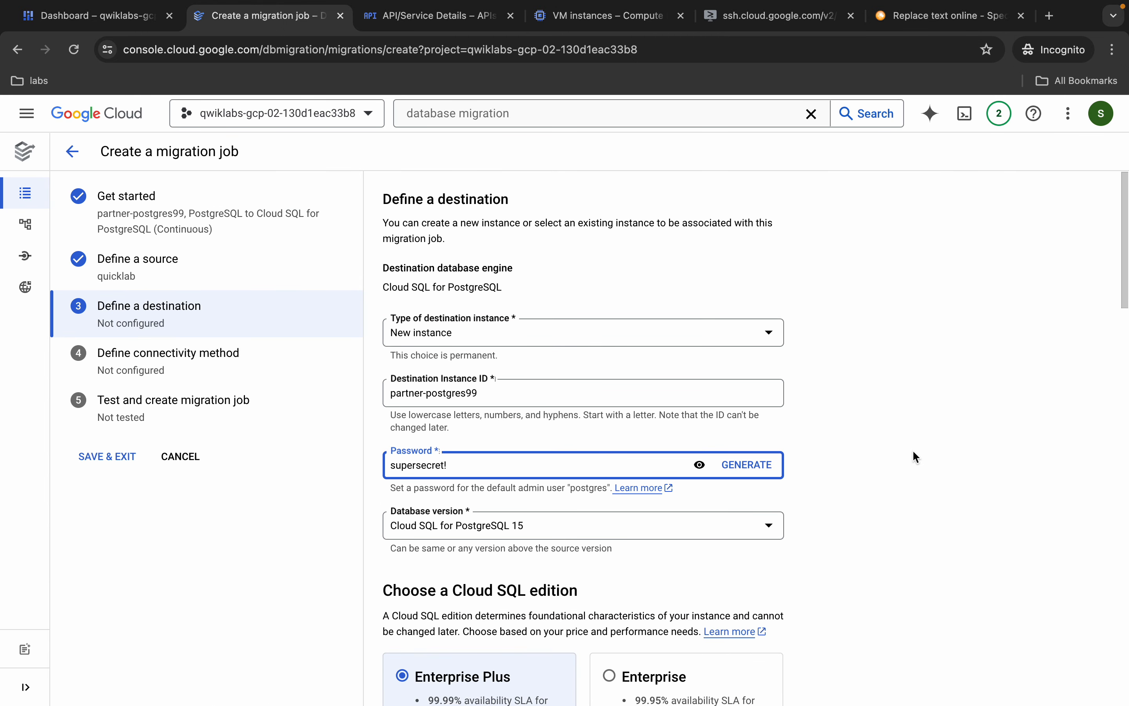
Choose the Enterprise edition for the destination instance and set the database version to Cloud SQL for PostgreSQL 13.
scroll(913, 451, down, 3)
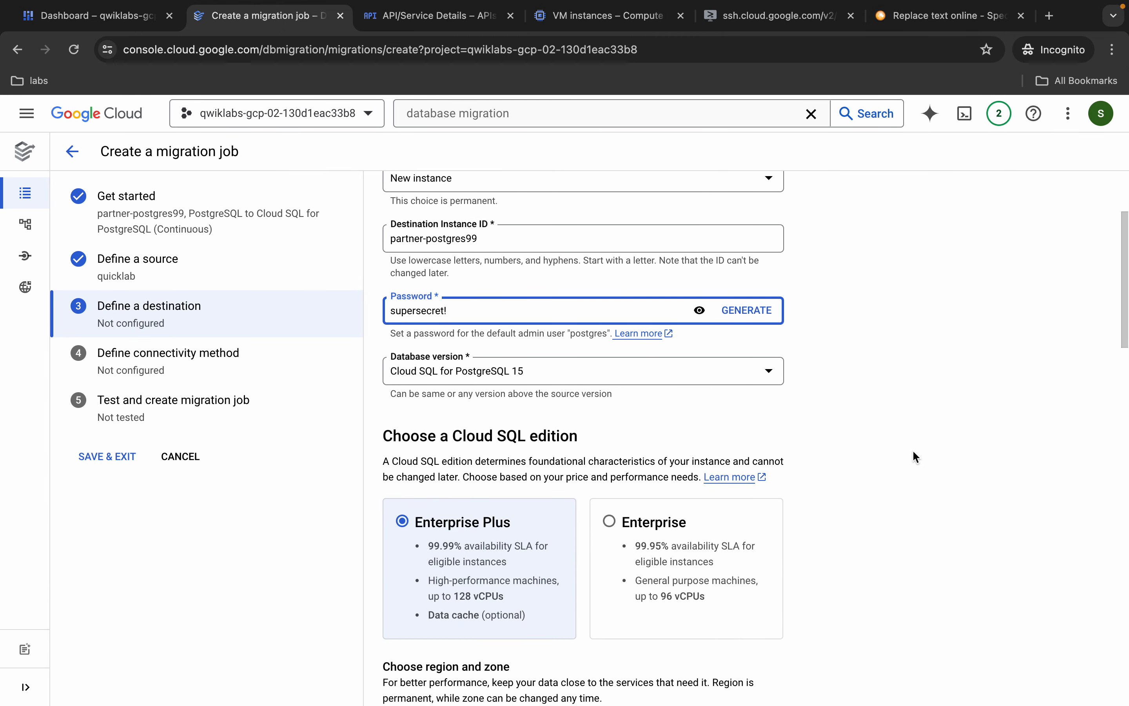
click(611, 525)
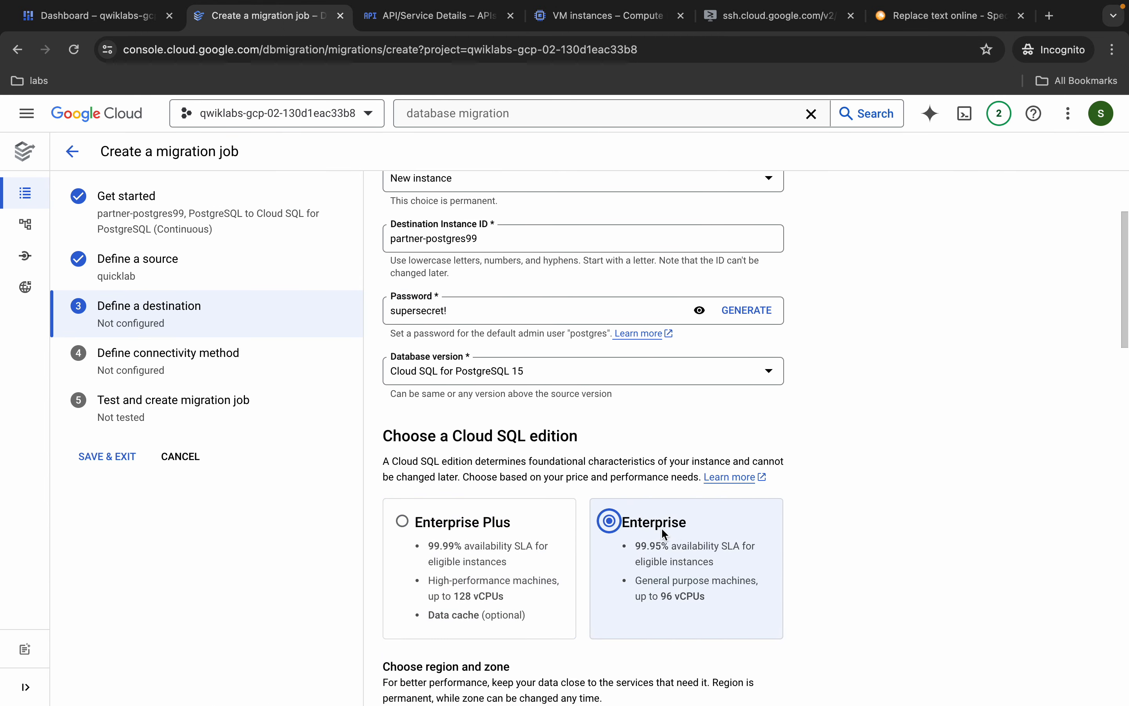
click(568, 380)
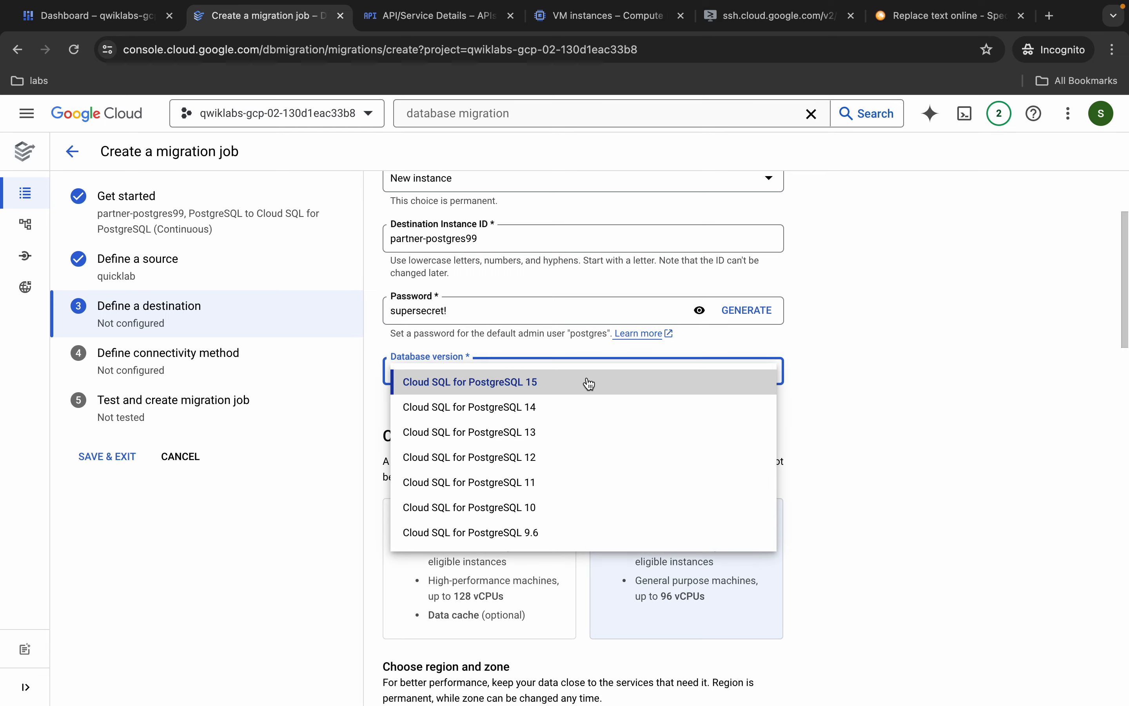
click(508, 438)
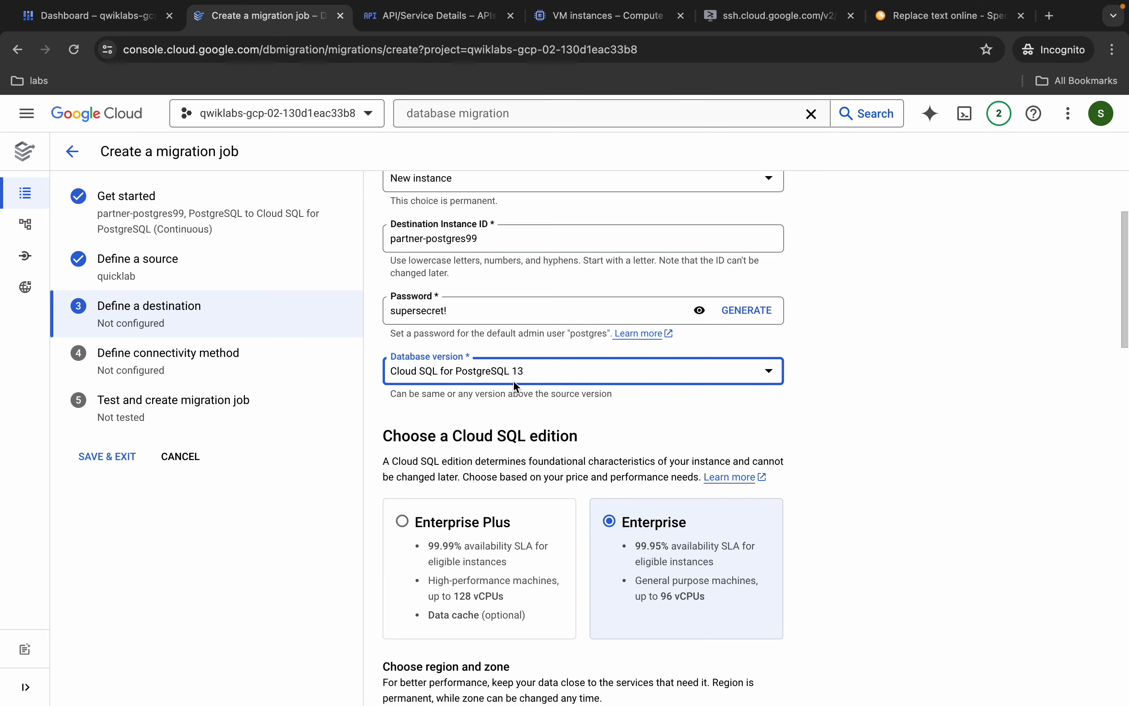
Check the destination's edition and region settings against the requirements in the lab instructions.
key(ctrl+Left)
scroll(545, 447, down, 2)
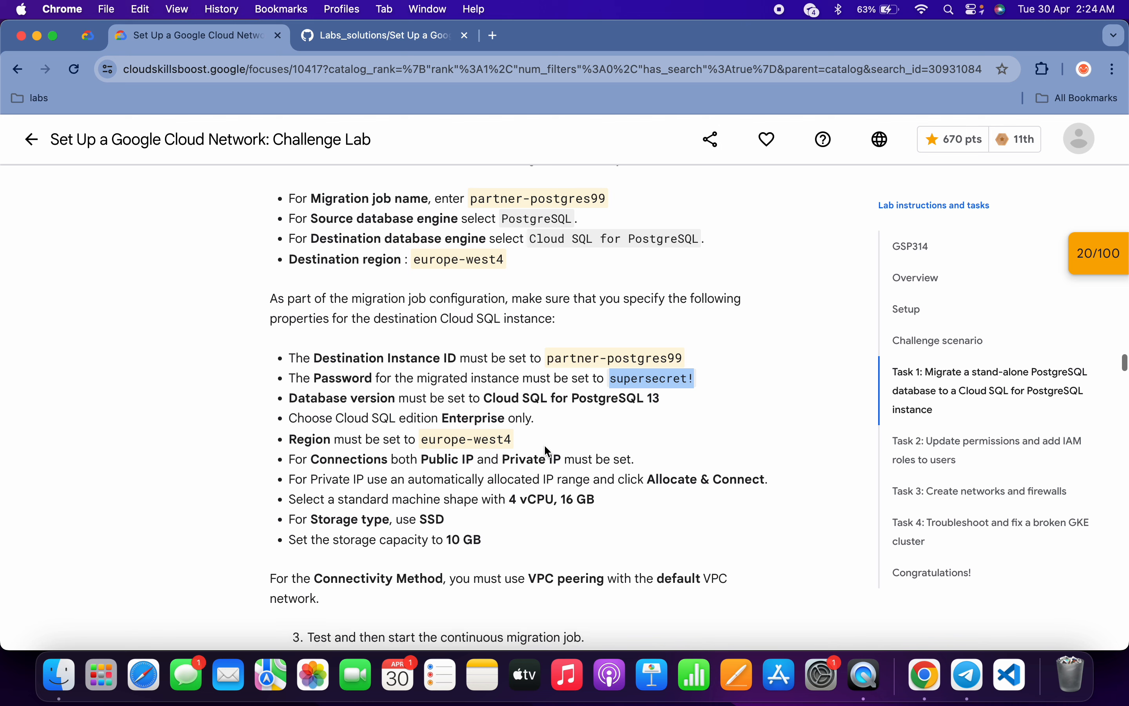
scroll(544, 446, down, 1)
drag(443, 410, 617, 438)
key(ctrl+Right)
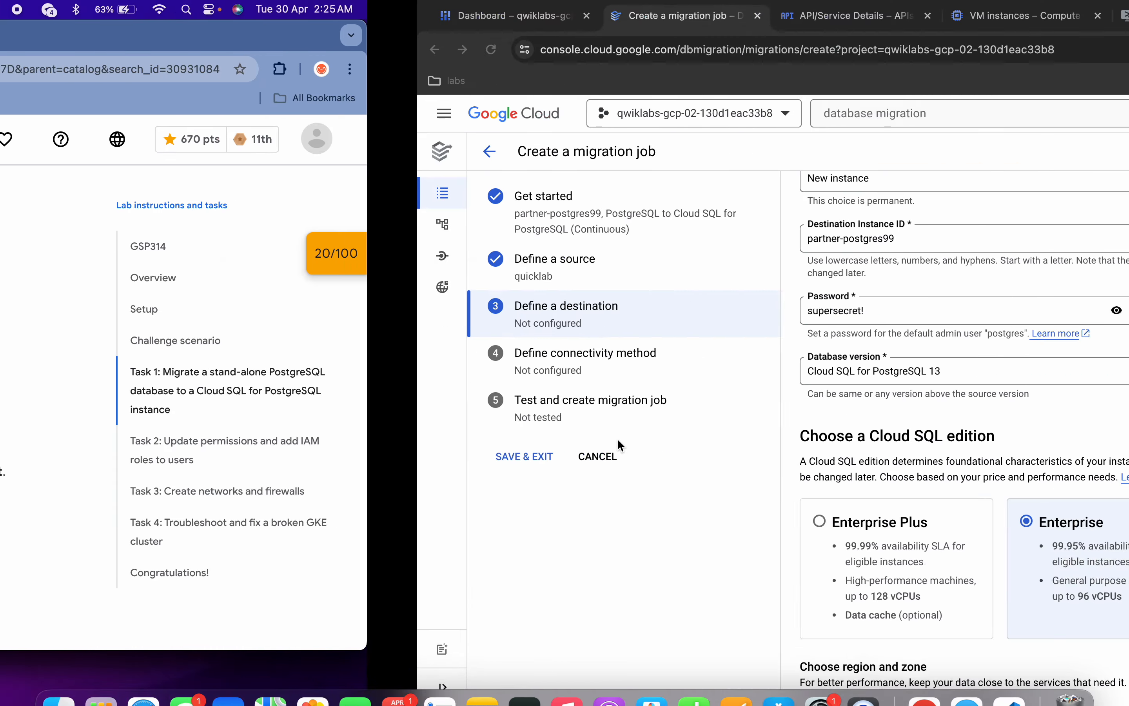
scroll(540, 437, down, 5)
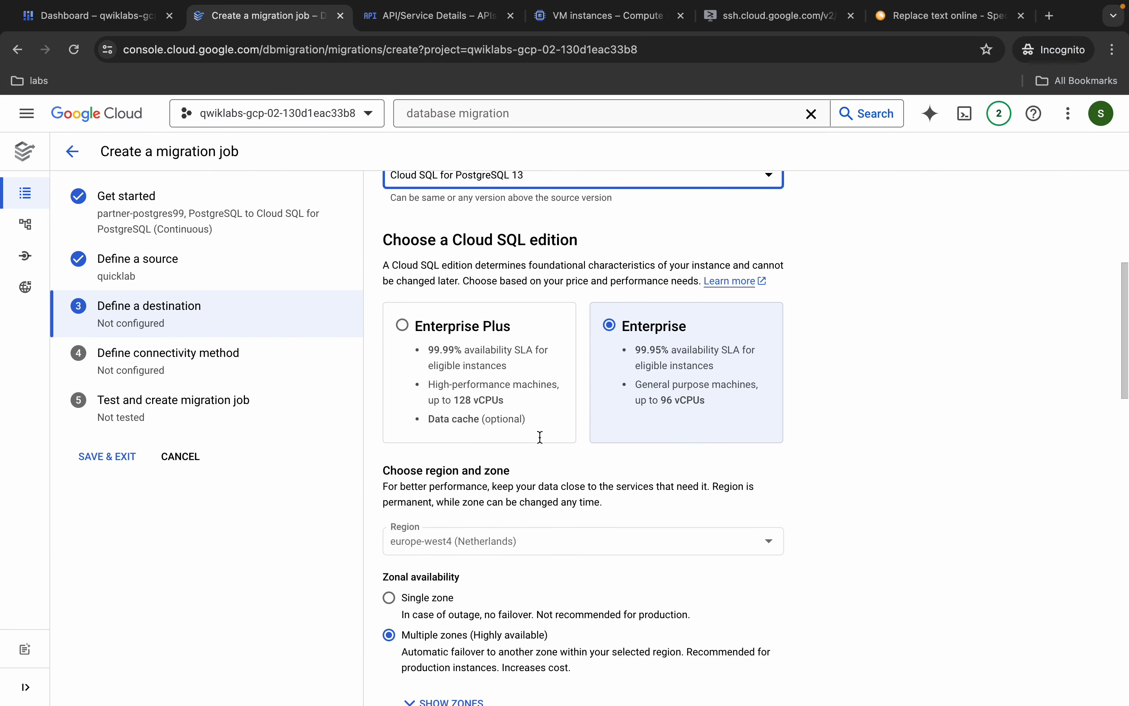
scroll(539, 437, down, 3)
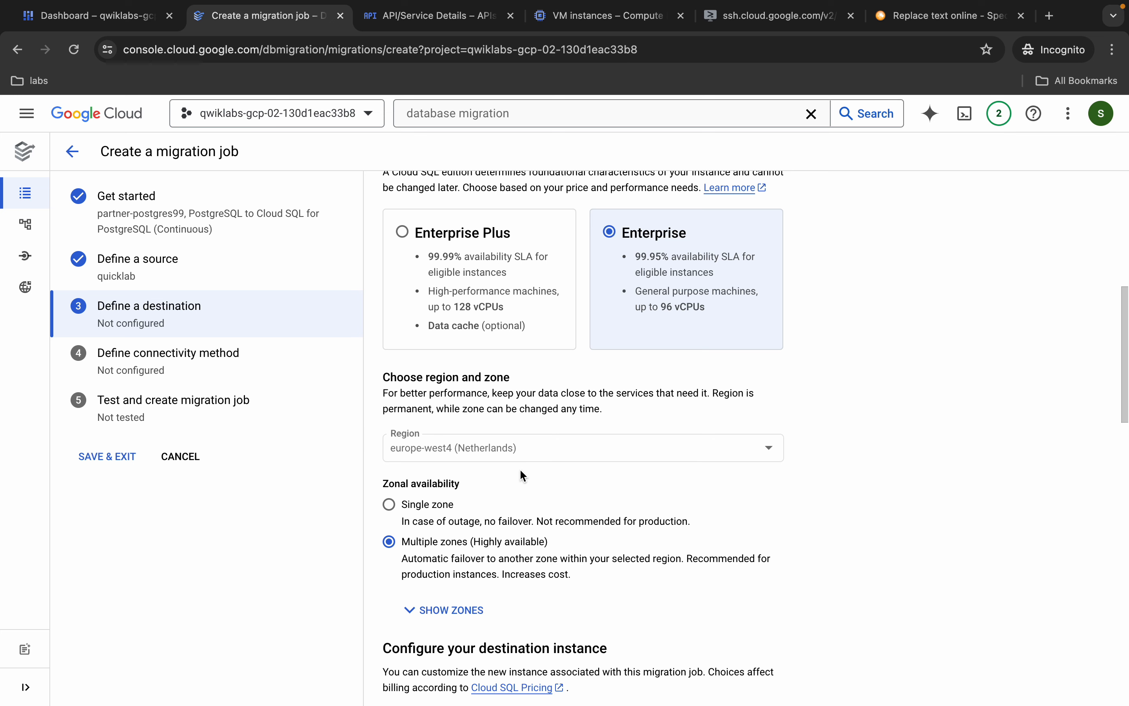
Enable Private IP alongside Public IP on the default VPC, then allocate and connect an automatically allocated IP range.
scroll(520, 468, down, 9)
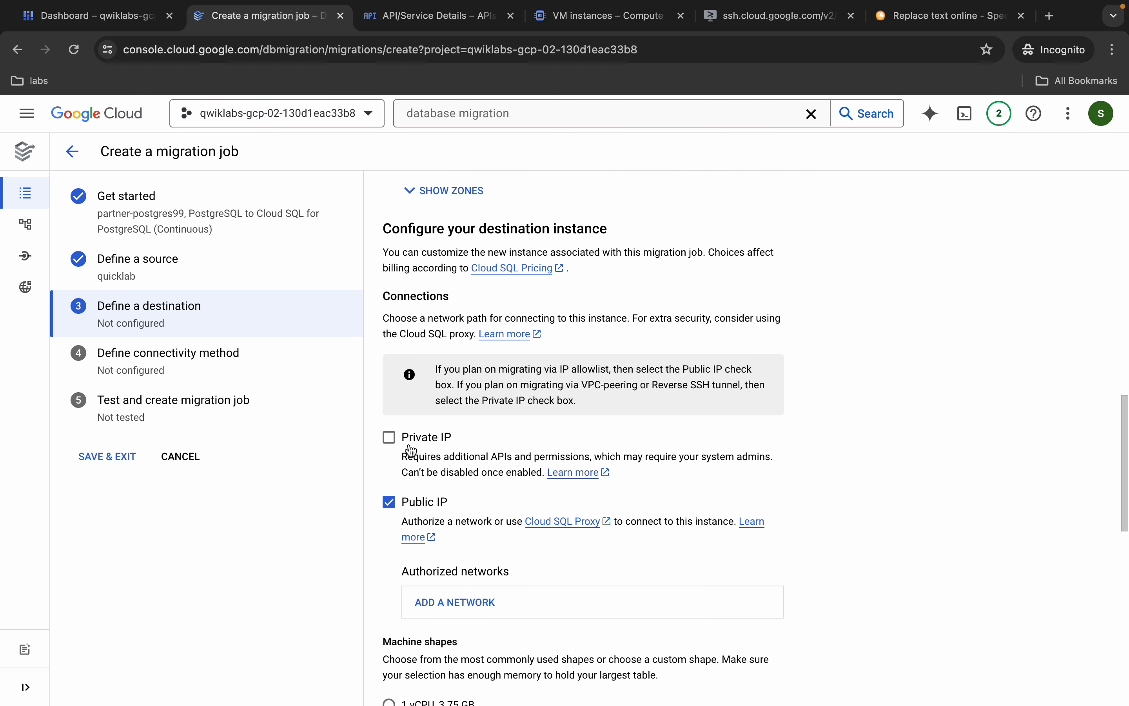
click(389, 437)
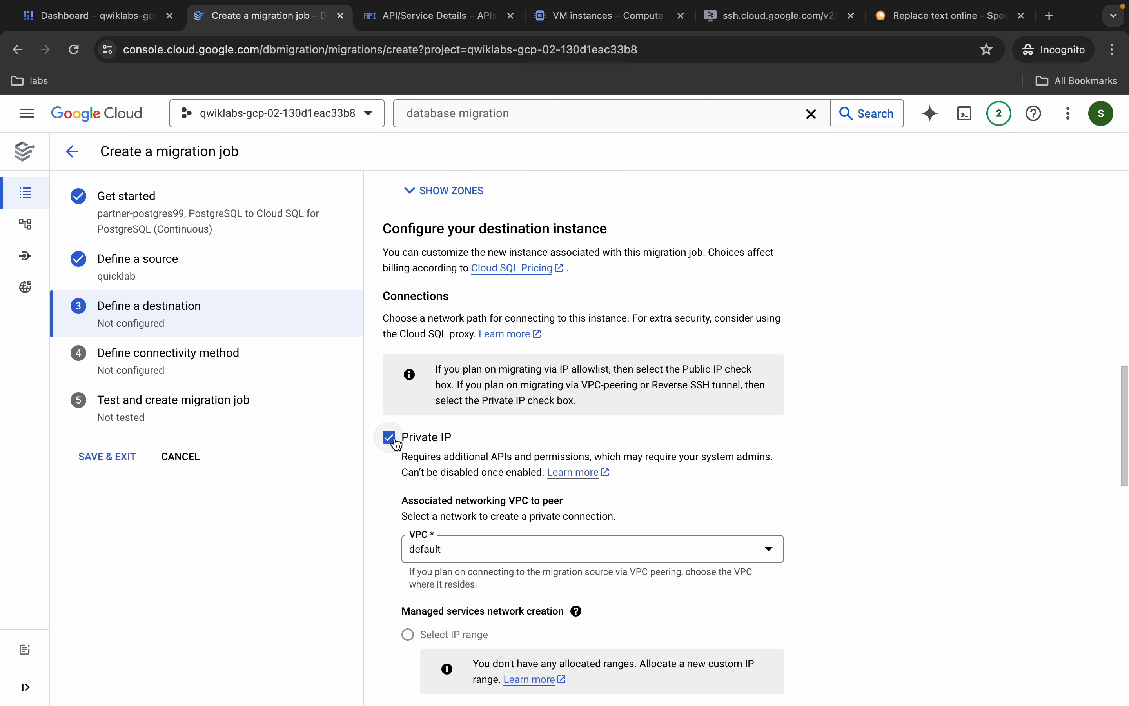
scroll(528, 488, down, 4)
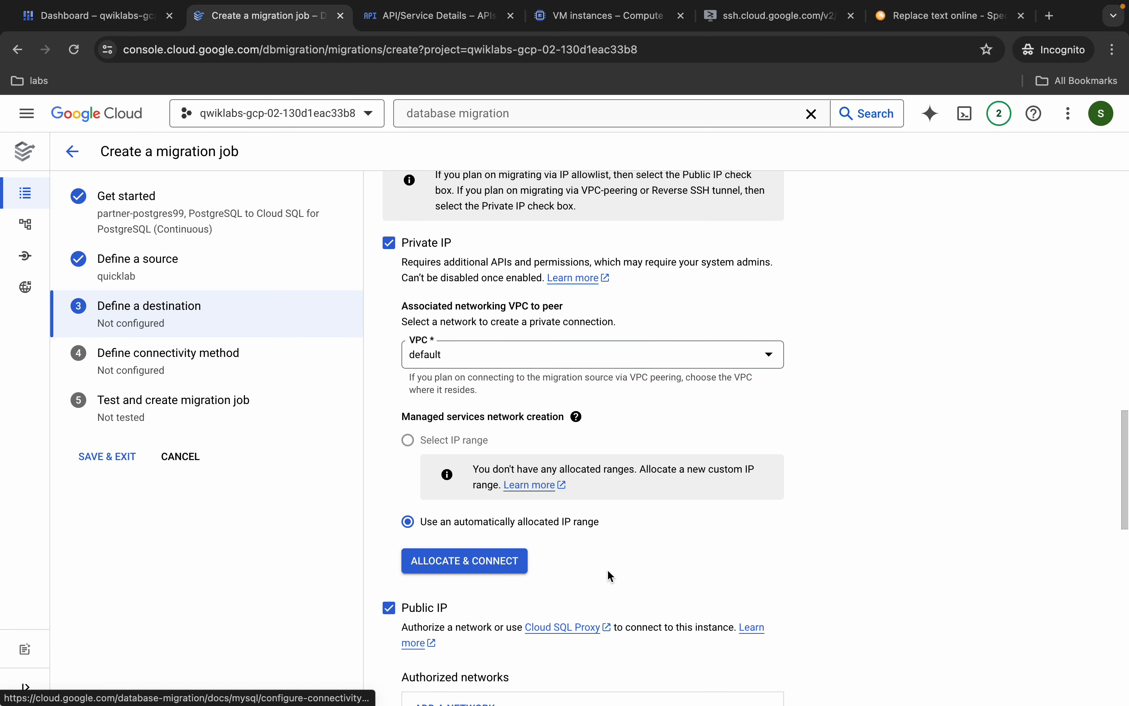
click(484, 568)
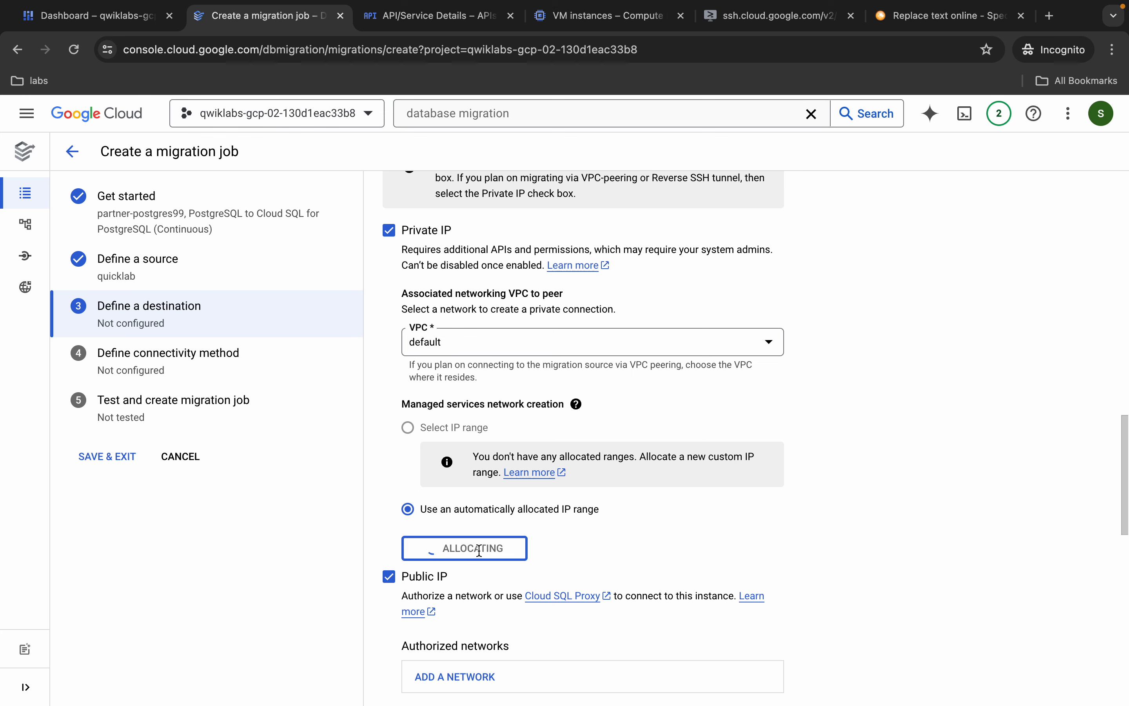
Set the destination's machine shape to 4 vCPU, 16 GB and its storage capacity to 10 GB.
scroll(515, 520, down, 7)
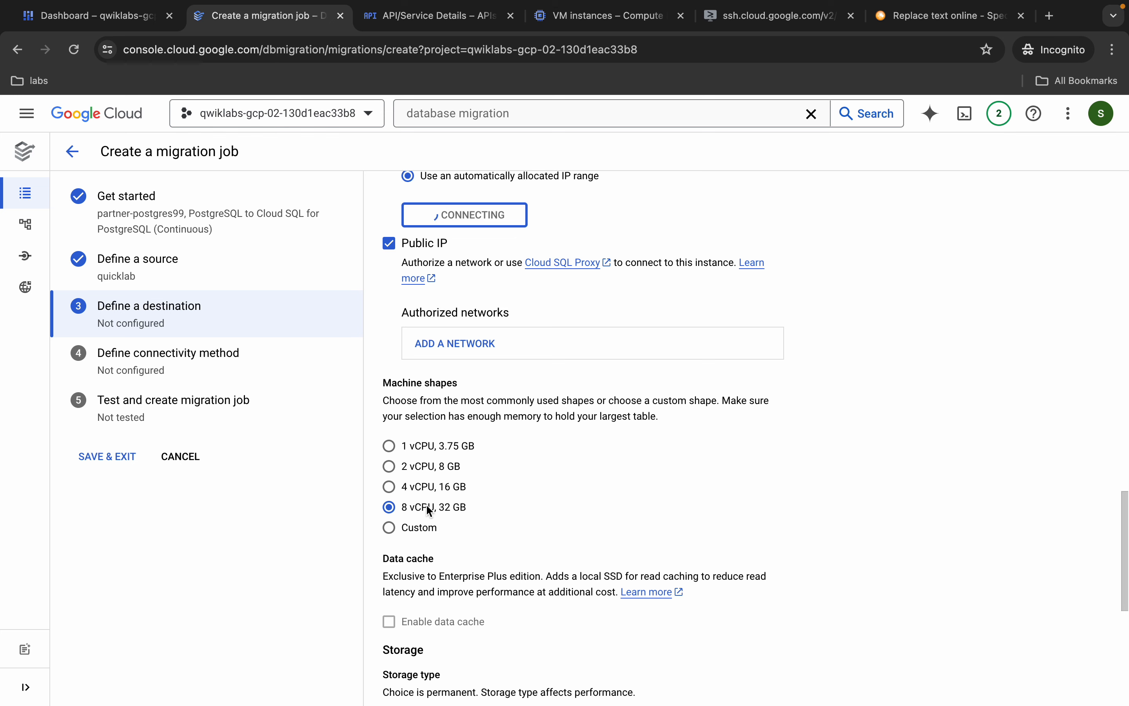
click(389, 486)
scroll(540, 549, down, 3)
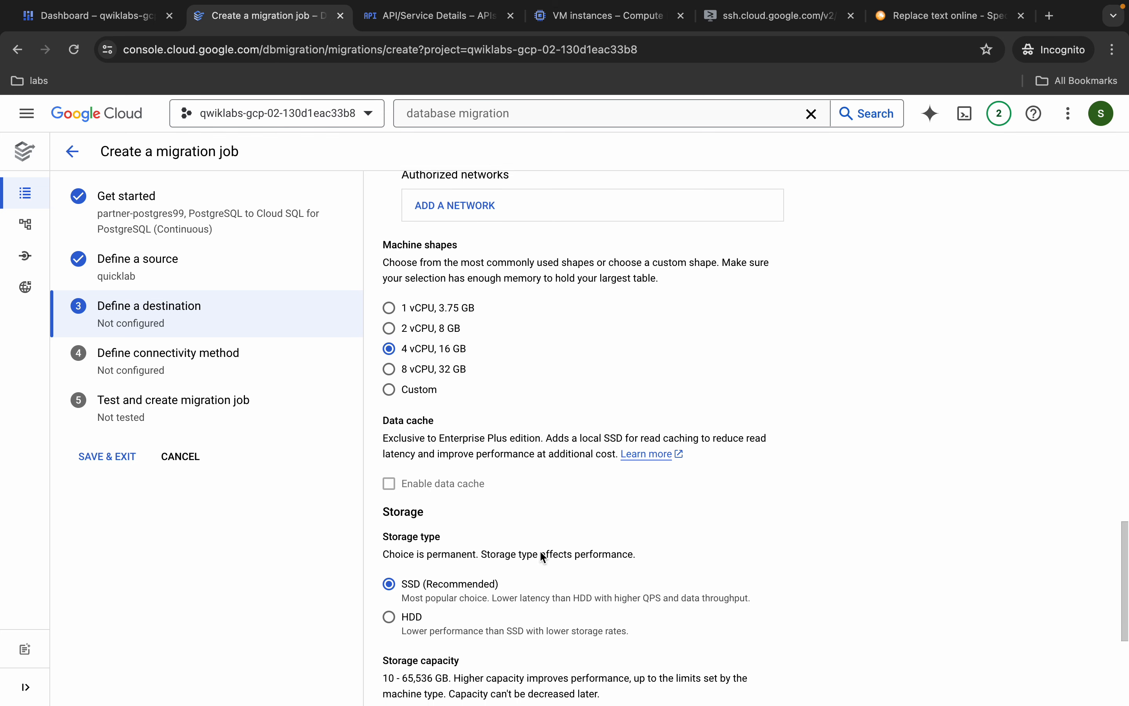
scroll(539, 550, down, 3)
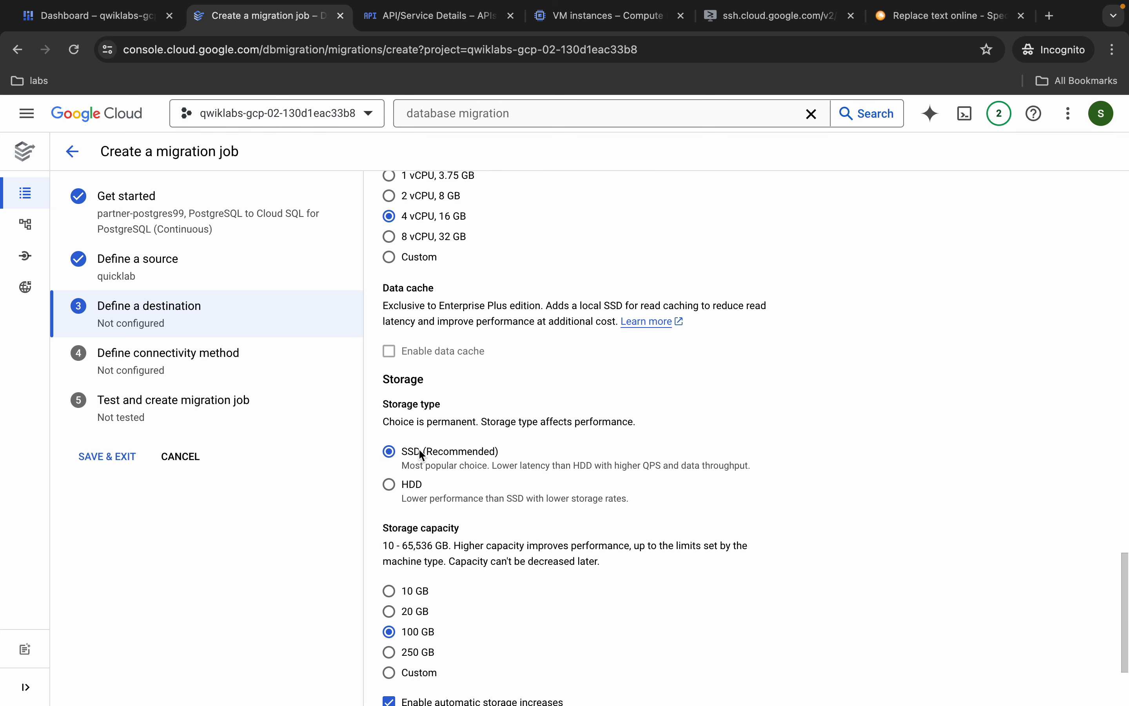
scroll(419, 448, down, 2)
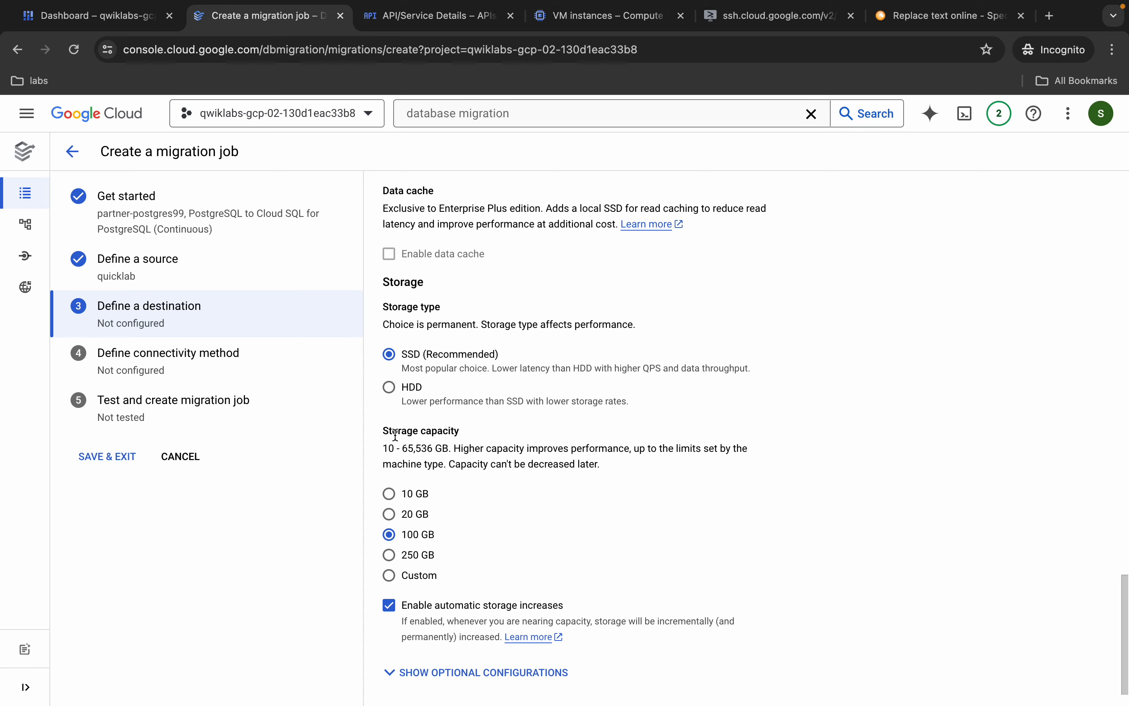
click(390, 500)
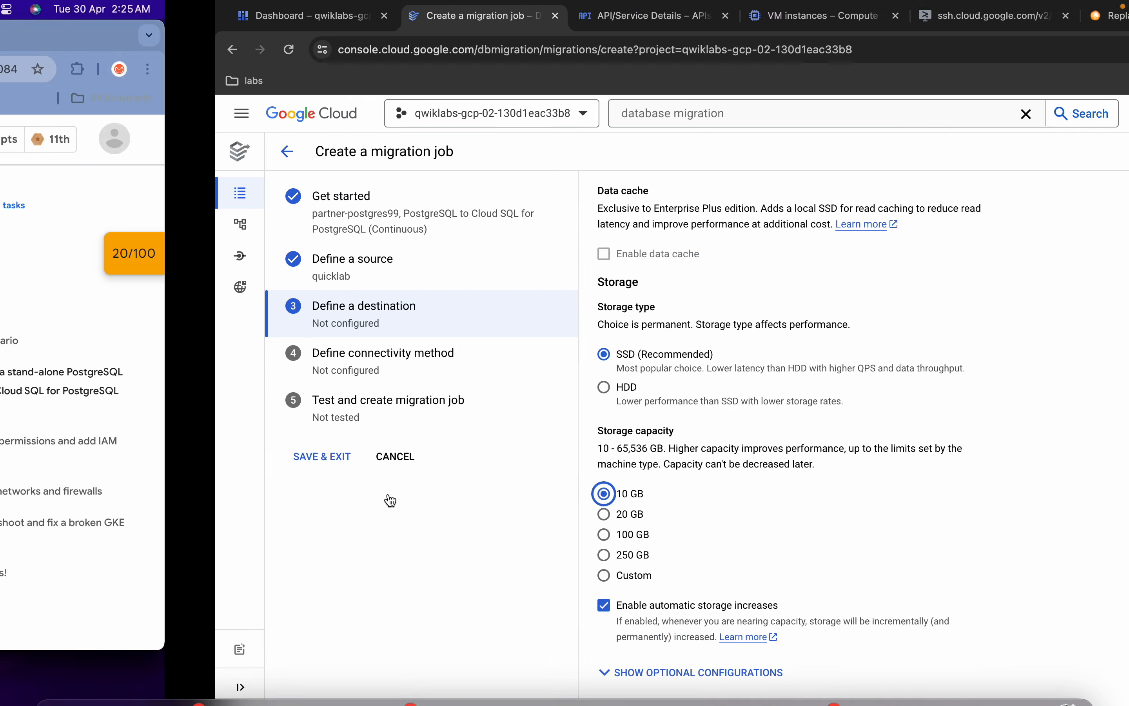
Check the required machine shape, storage type and capacity in the lab instructions, and review the private connection's progress in the migration form.
key(super+grave)
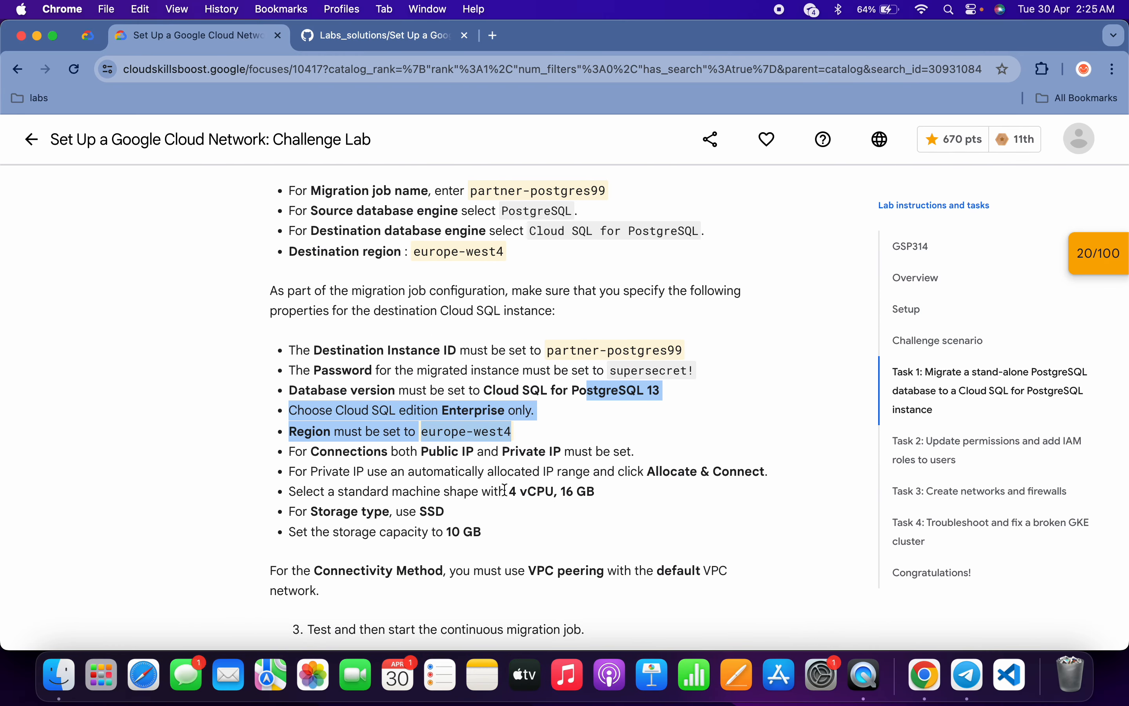
drag(505, 490, 599, 495)
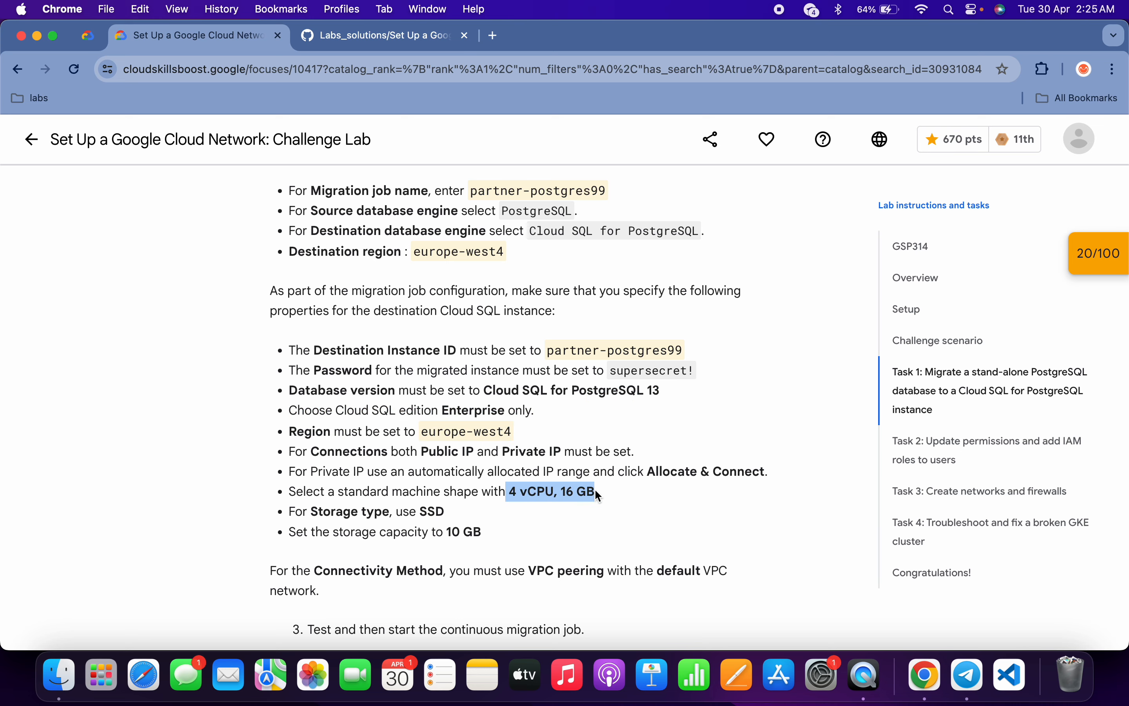
drag(418, 512, 496, 539)
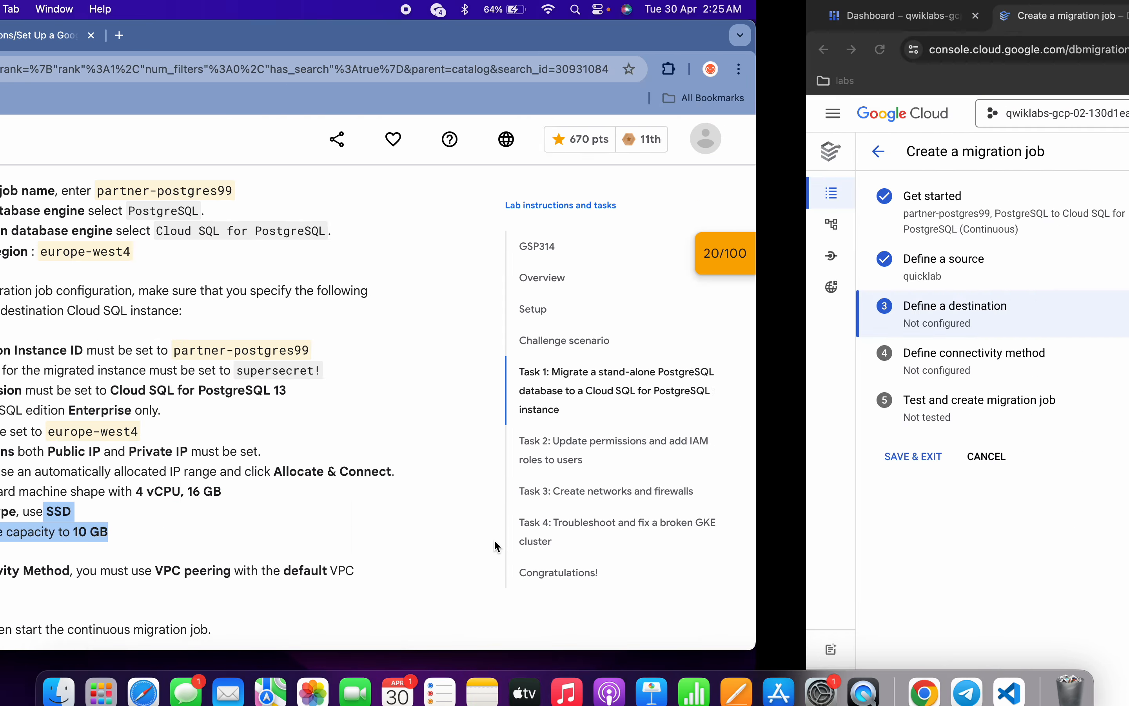
scroll(628, 473, up, 5)
scroll(628, 473, up, 2)
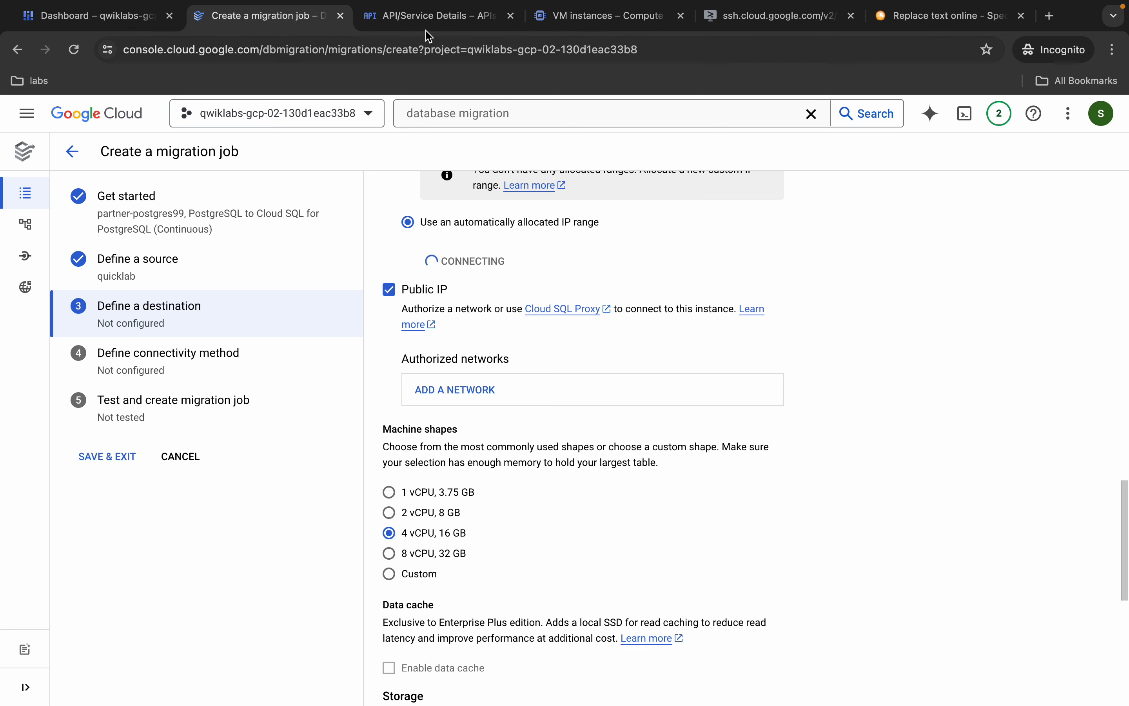
Search for IAM from the Service Networking API page and open the project's IAM permissions page.
click(387, 28)
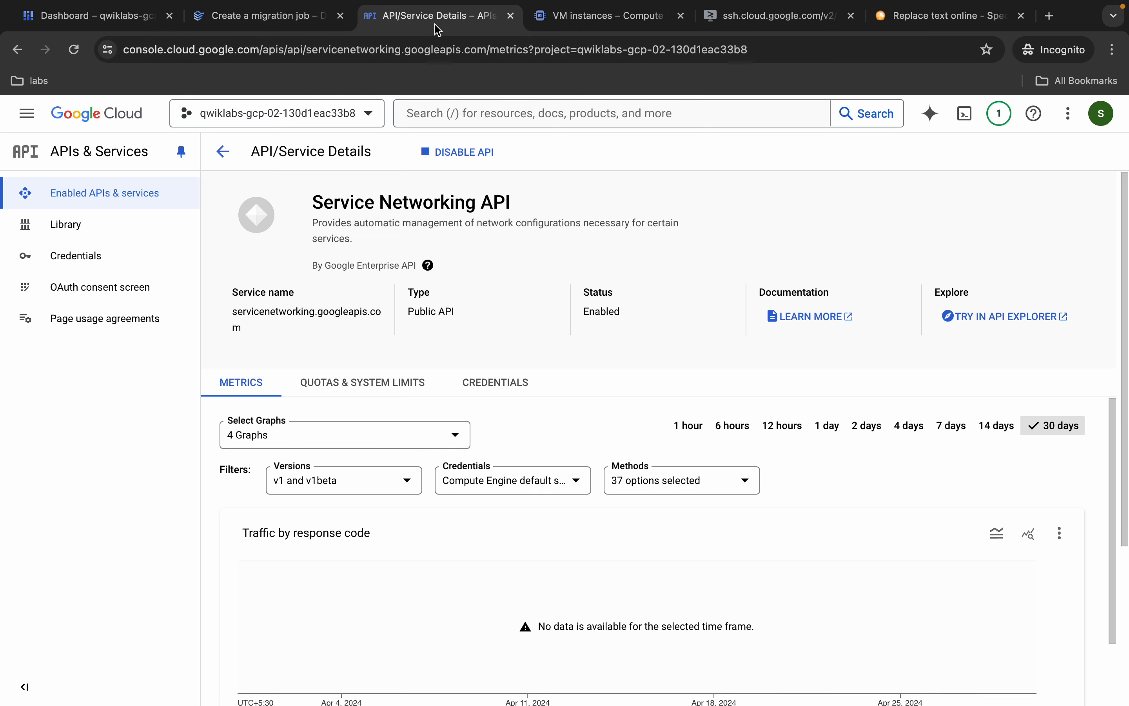
click(520, 109)
text(IAM)
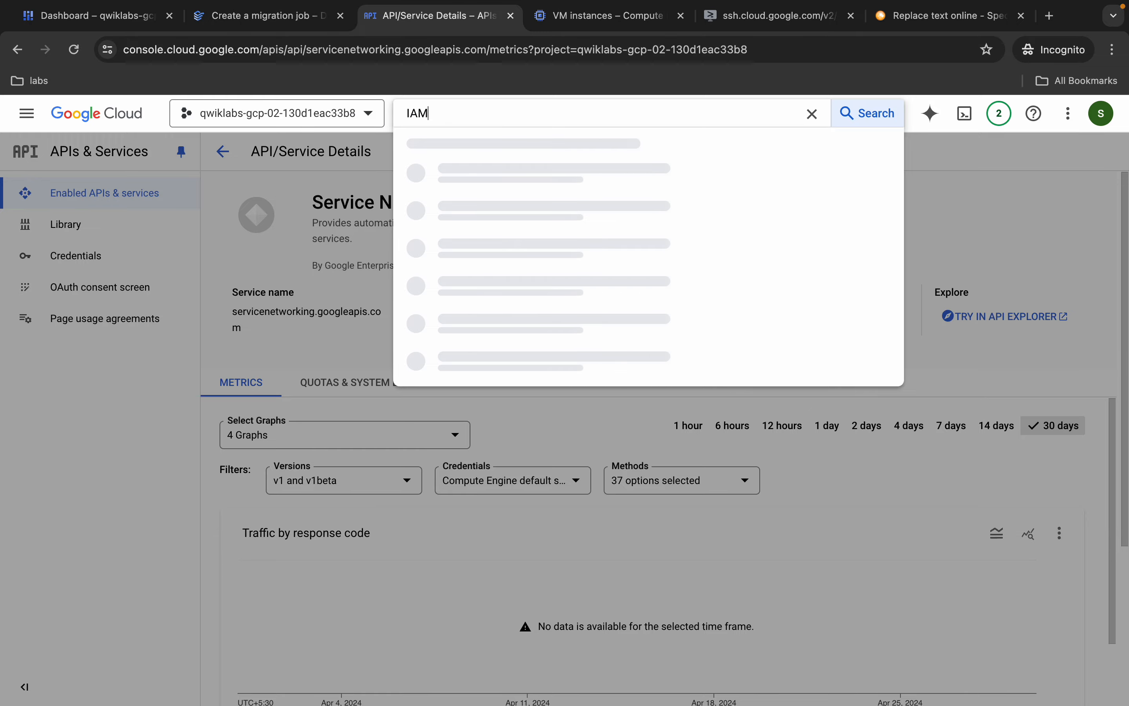
click(466, 211)
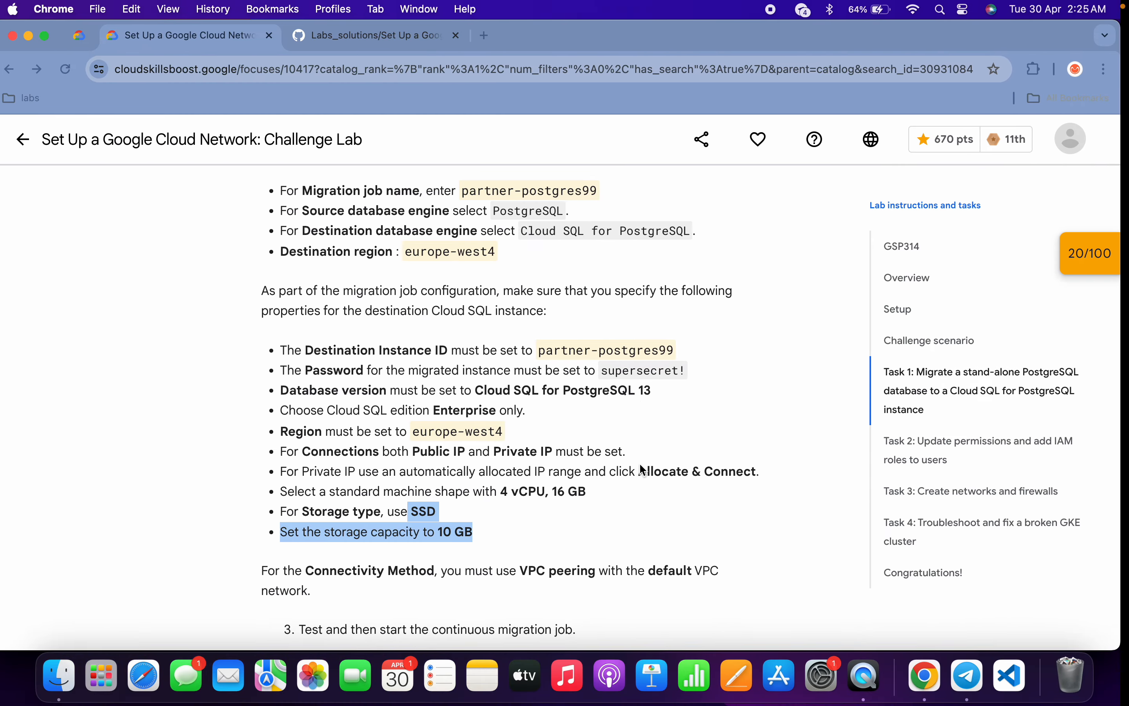
Copy the Antern Editor's username from the lab's Task 2 instructions and filter the IAM principals by it.
scroll(640, 464, down, 20)
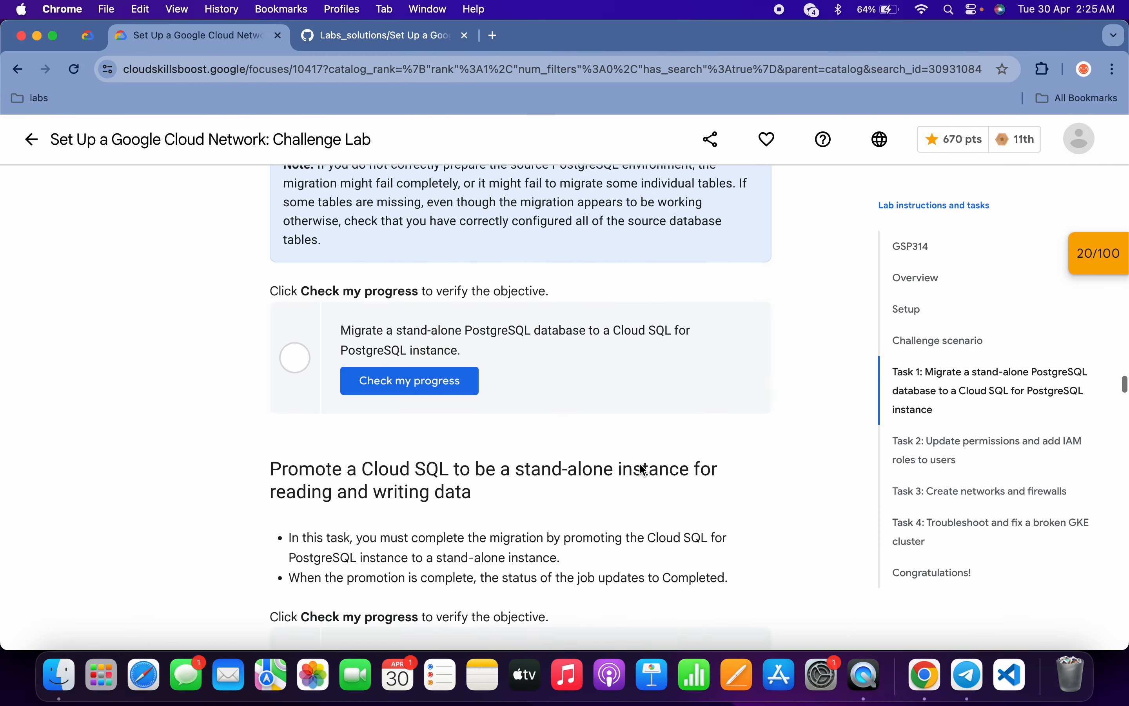
scroll(640, 470, down, 8)
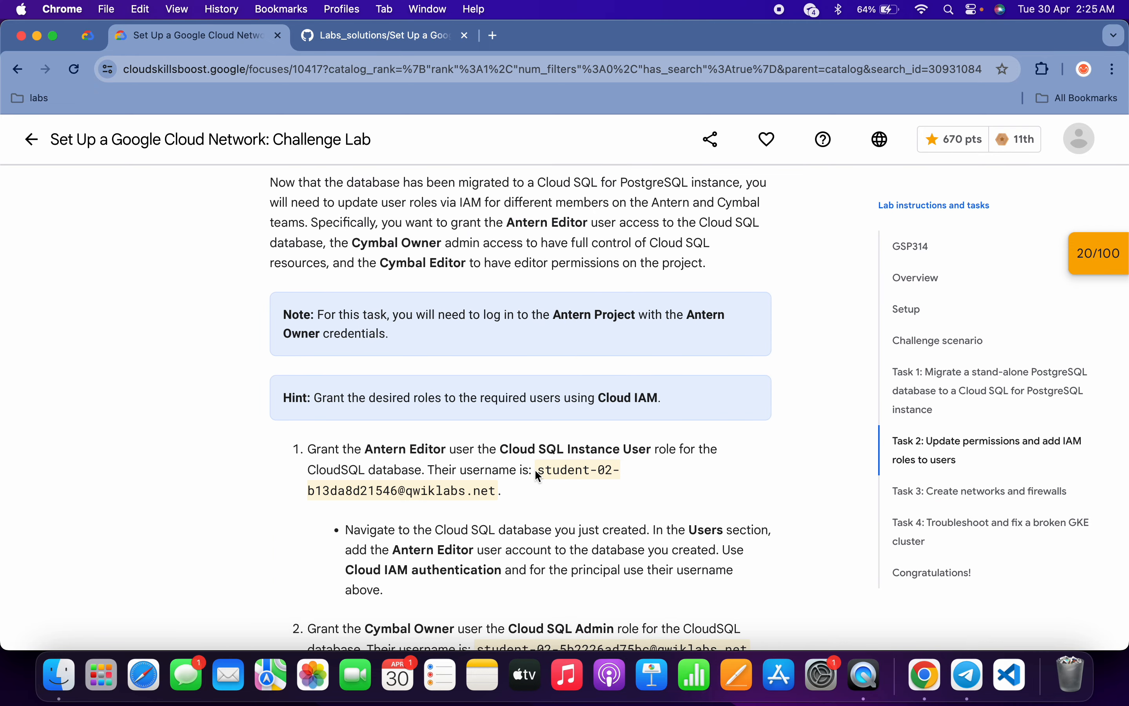
drag(543, 470, 496, 490)
key(super+c)
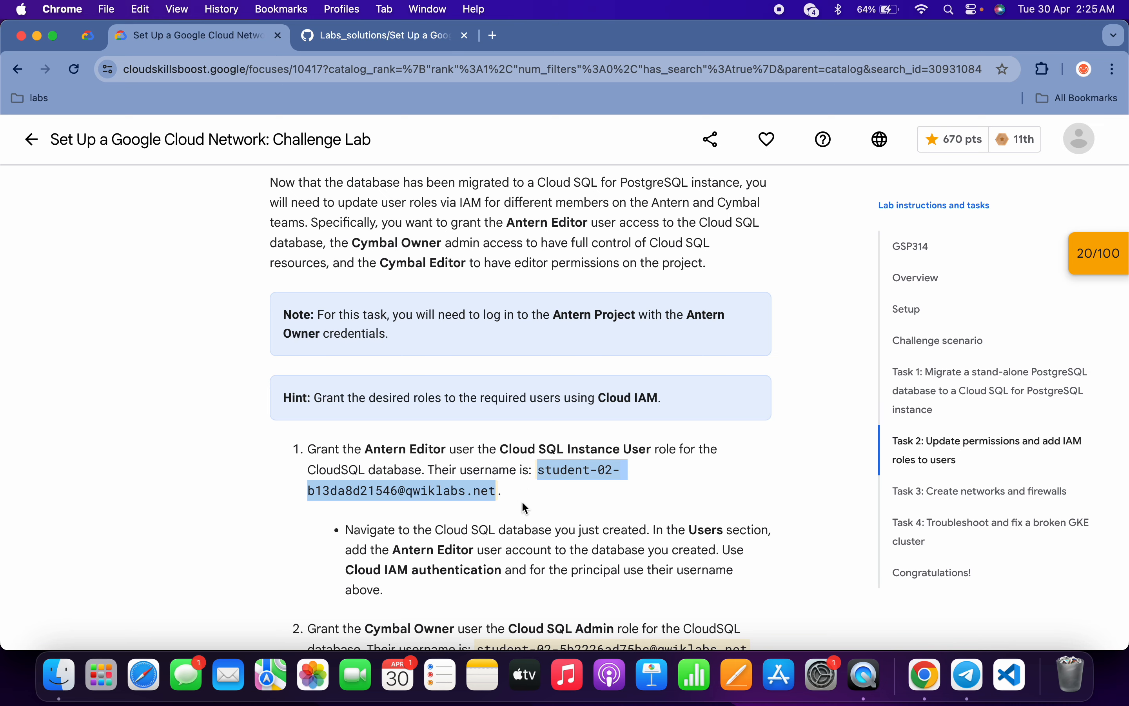
key(ctrl+Right)
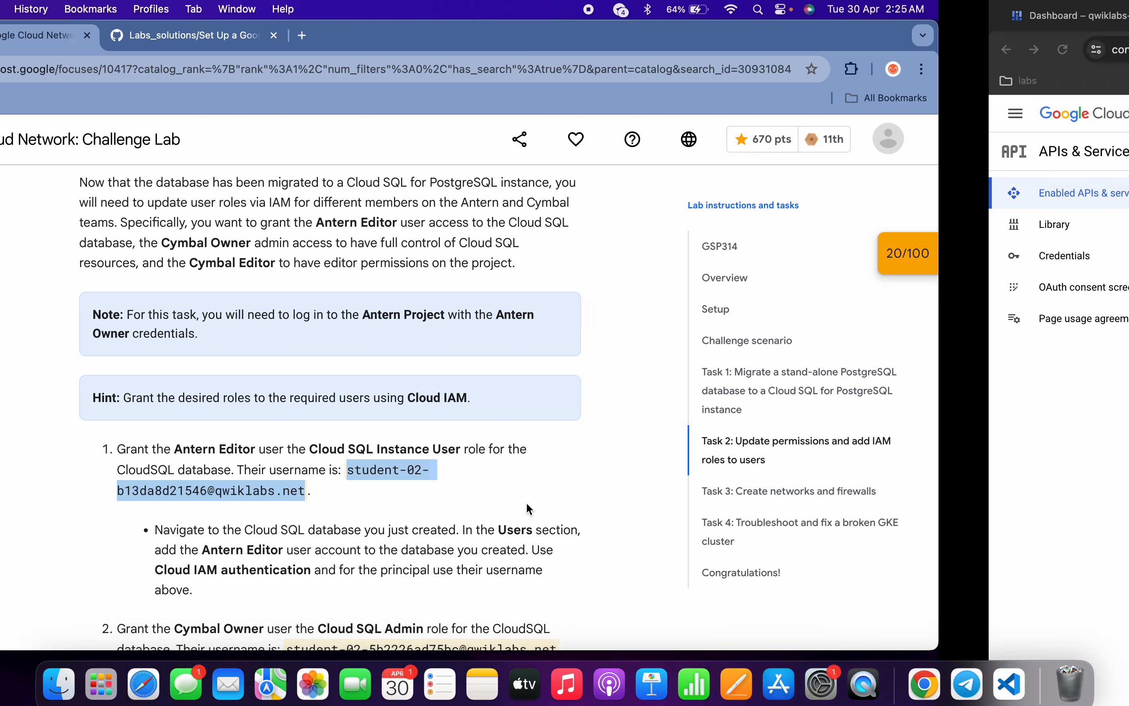
click(362, 498)
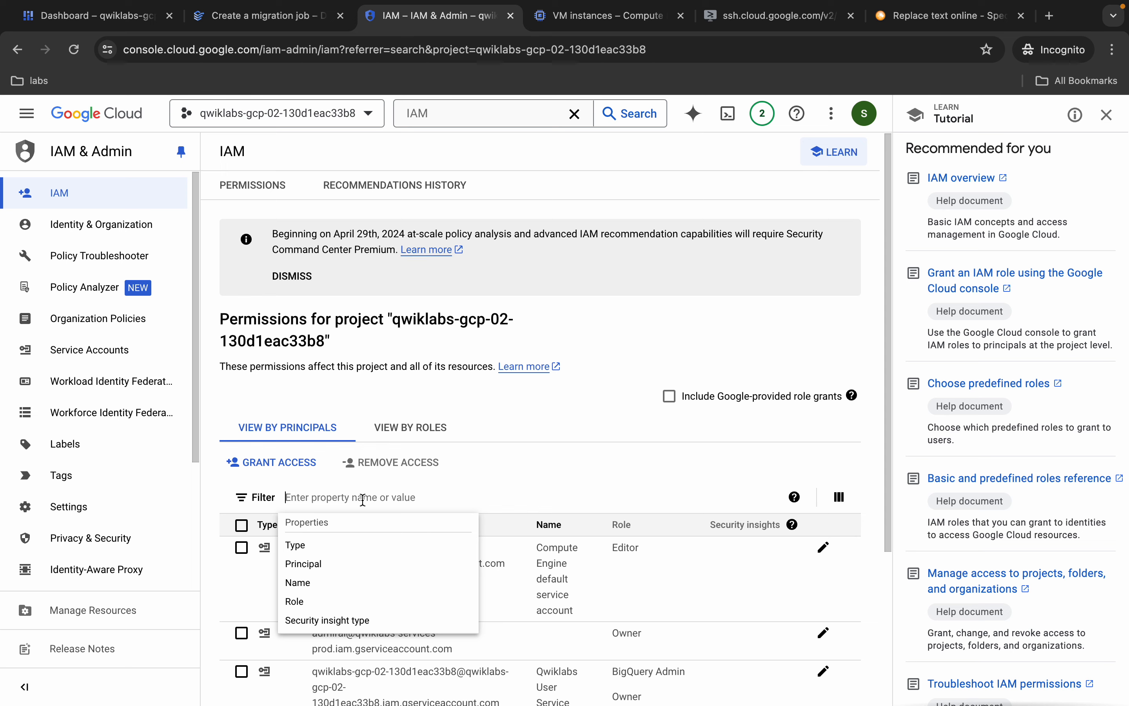
key(super+v)
key(Return)
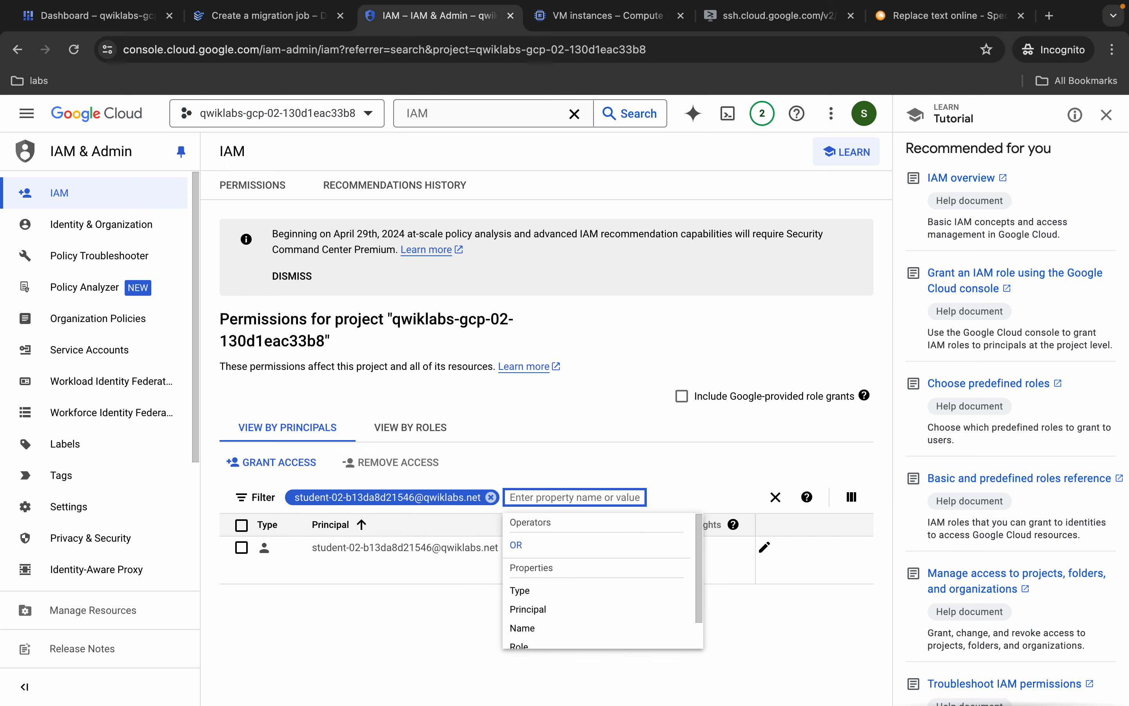
Add the Cloud SQL Instance User role, copied from the lab instructions, to the Antern Editor principal and save the change.
click(766, 547)
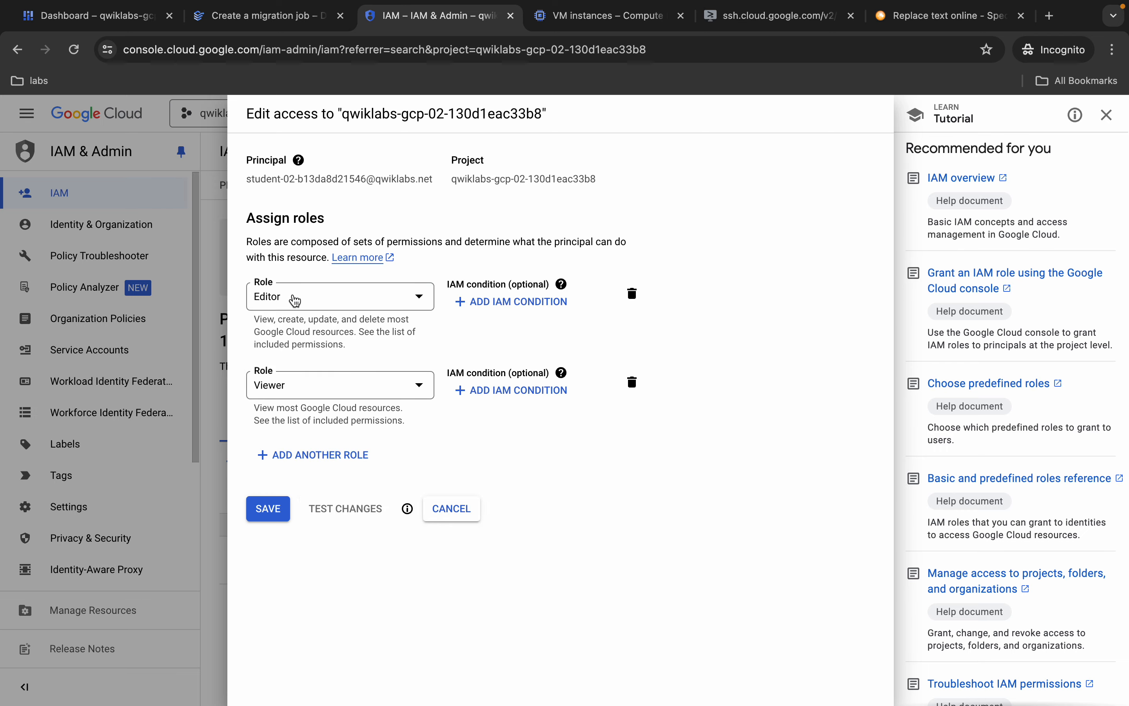
click(324, 455)
key(ctrl+Left)
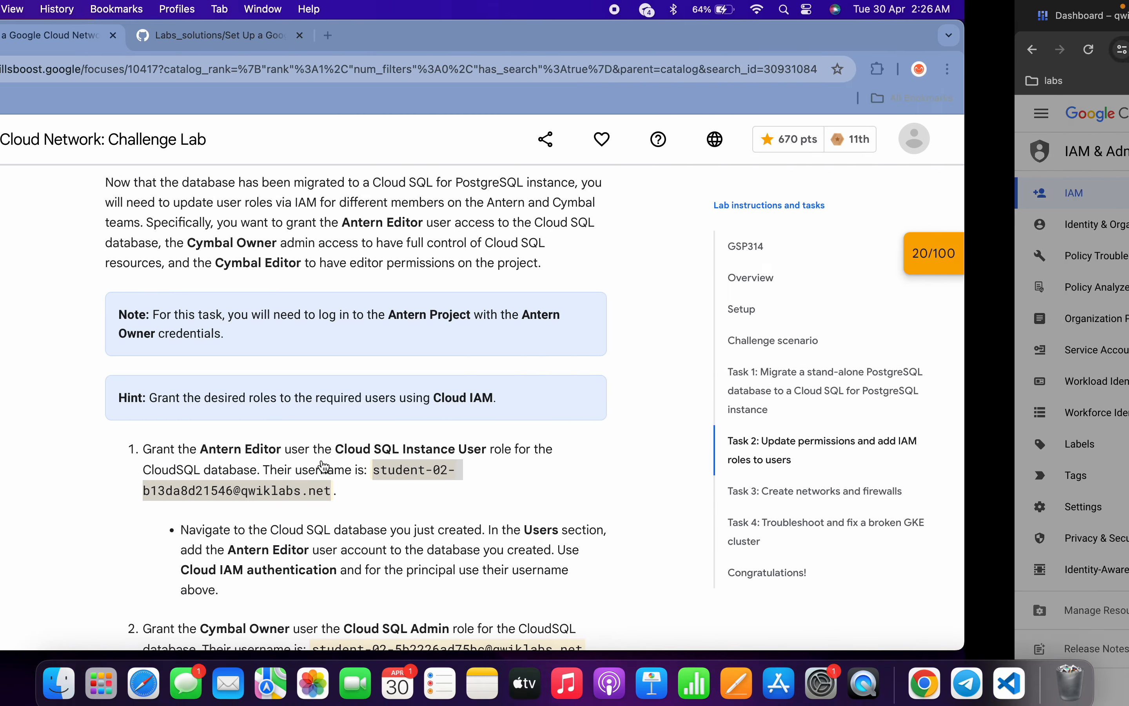
drag(503, 447, 652, 448)
key(super+c)
key(ctrl+Right)
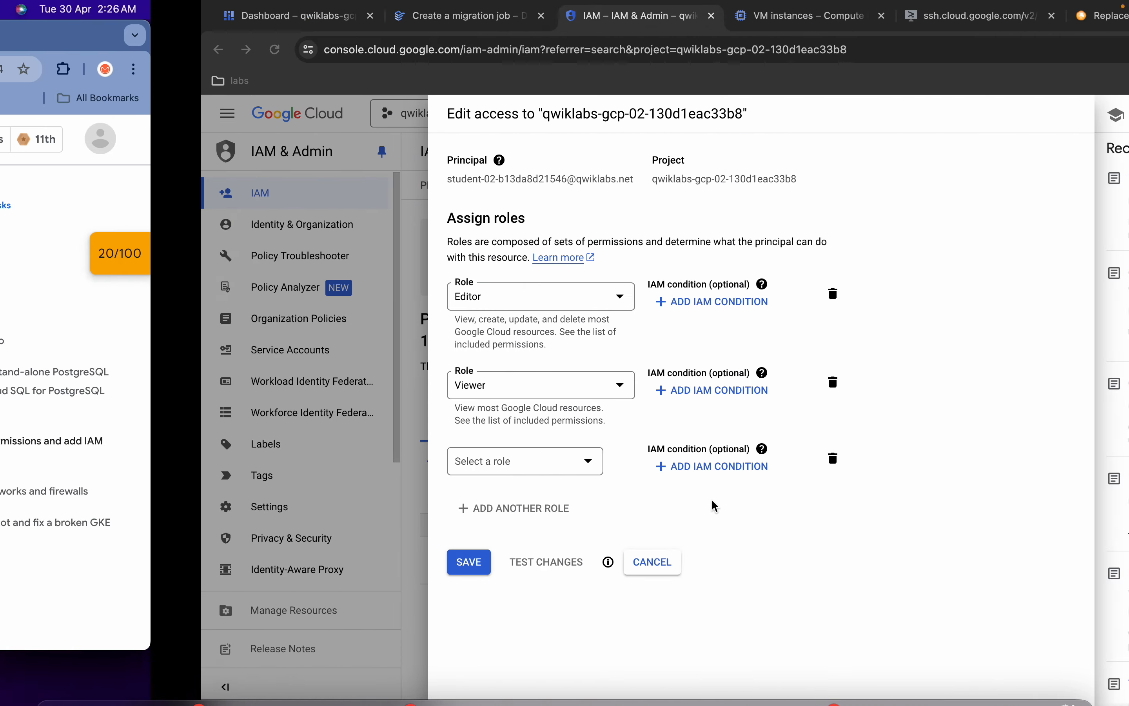
click(322, 460)
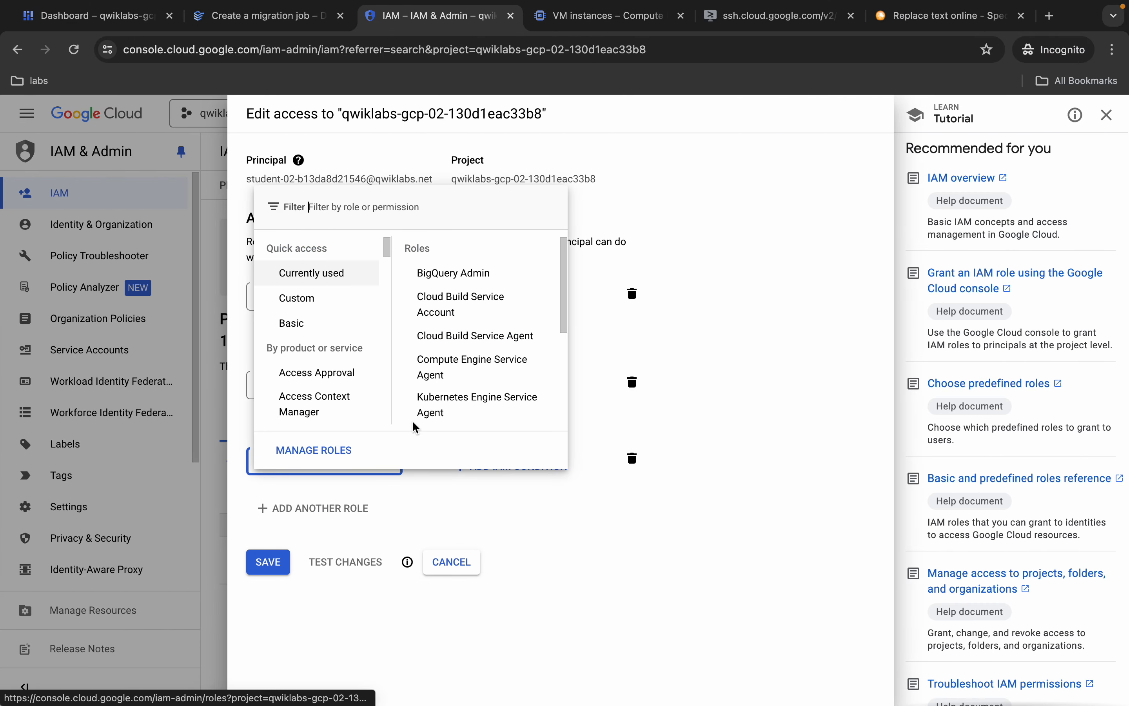
key(super+v)
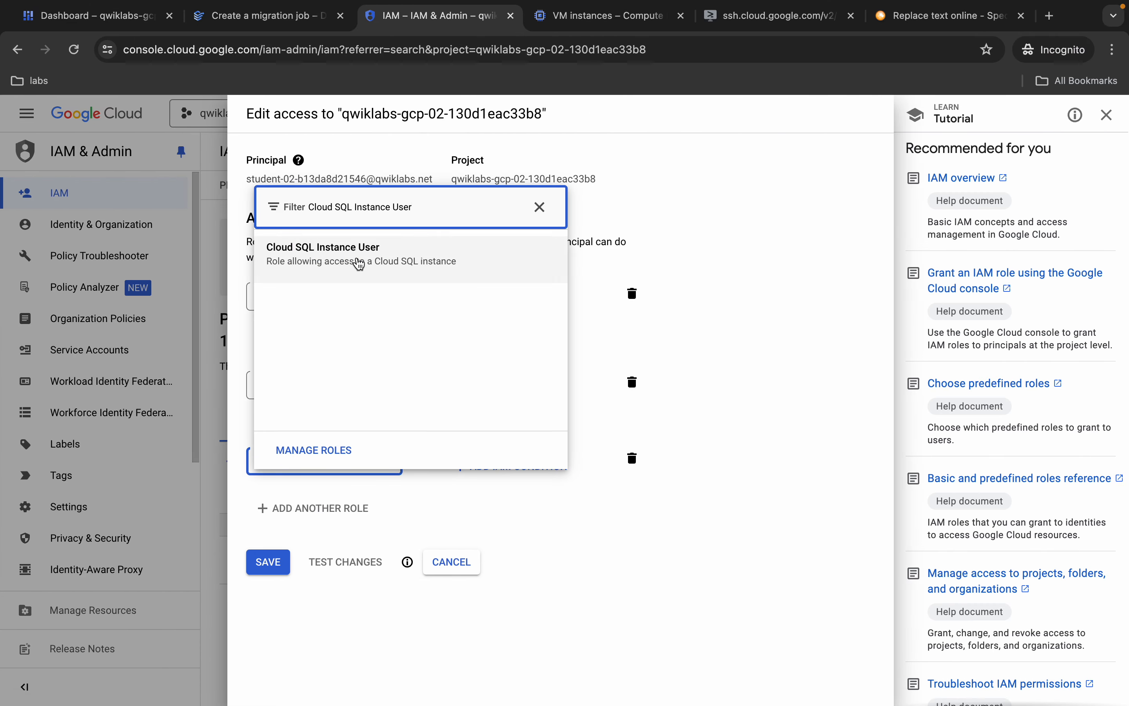
click(359, 264)
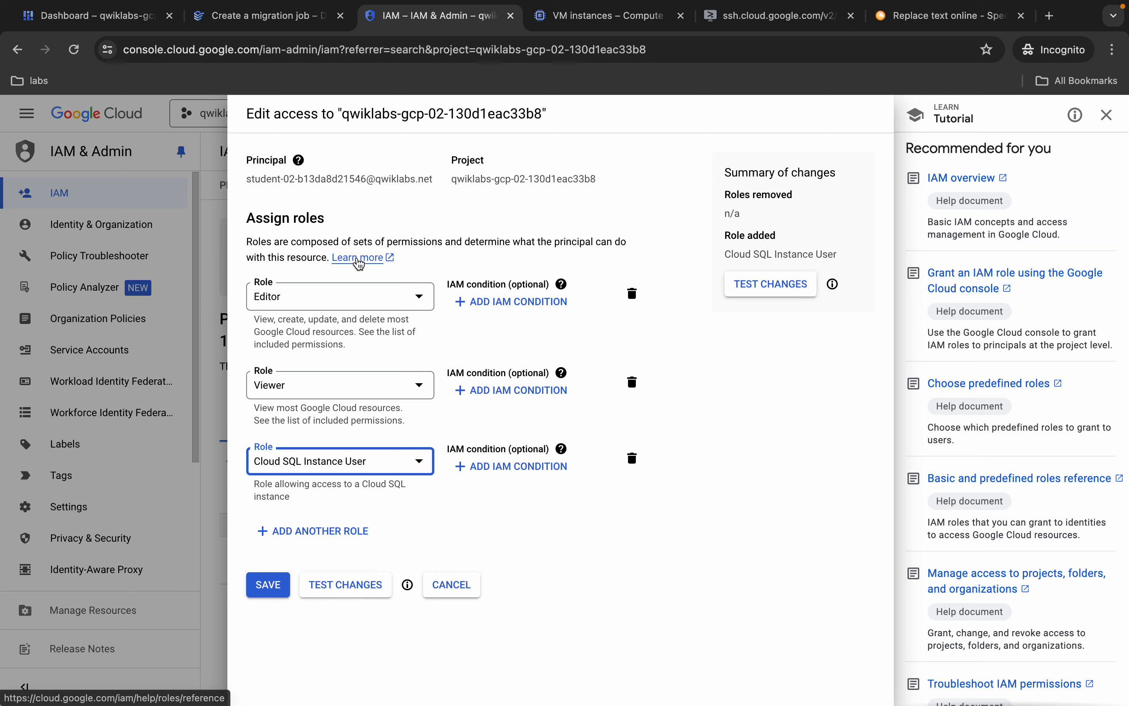
click(268, 585)
Copy the Cymbal Owner's username from the lab instructions and replace the IAM principals filter with it.
key(ctrl+Left)
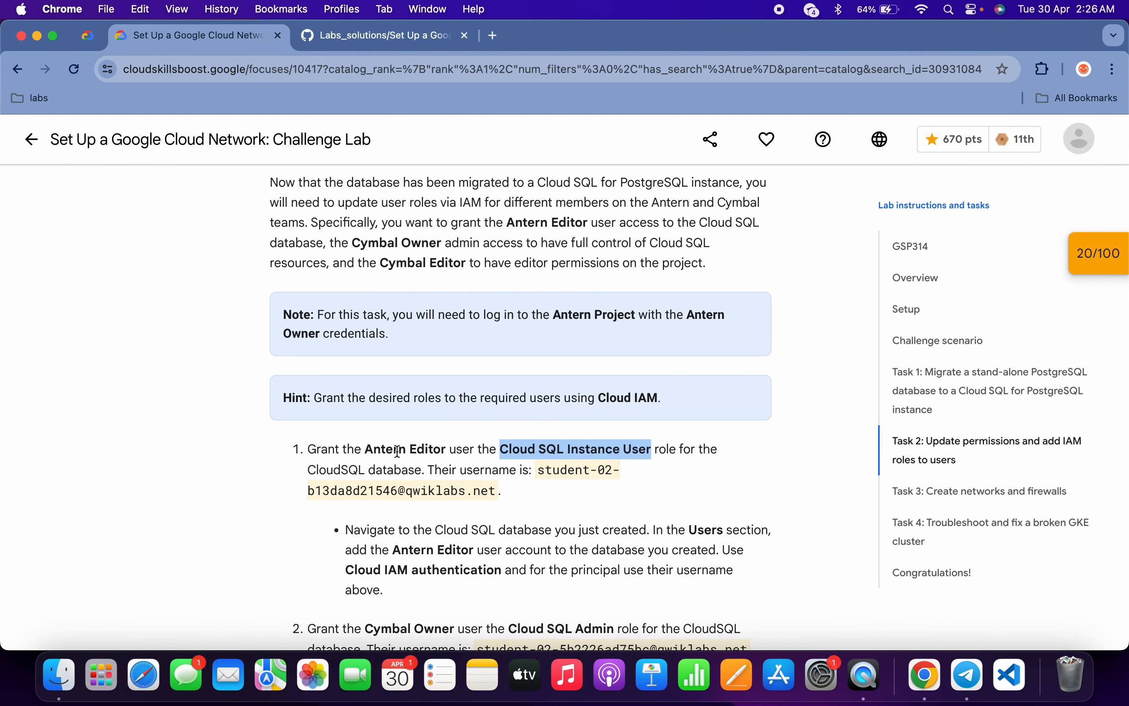
scroll(473, 477, down, 3)
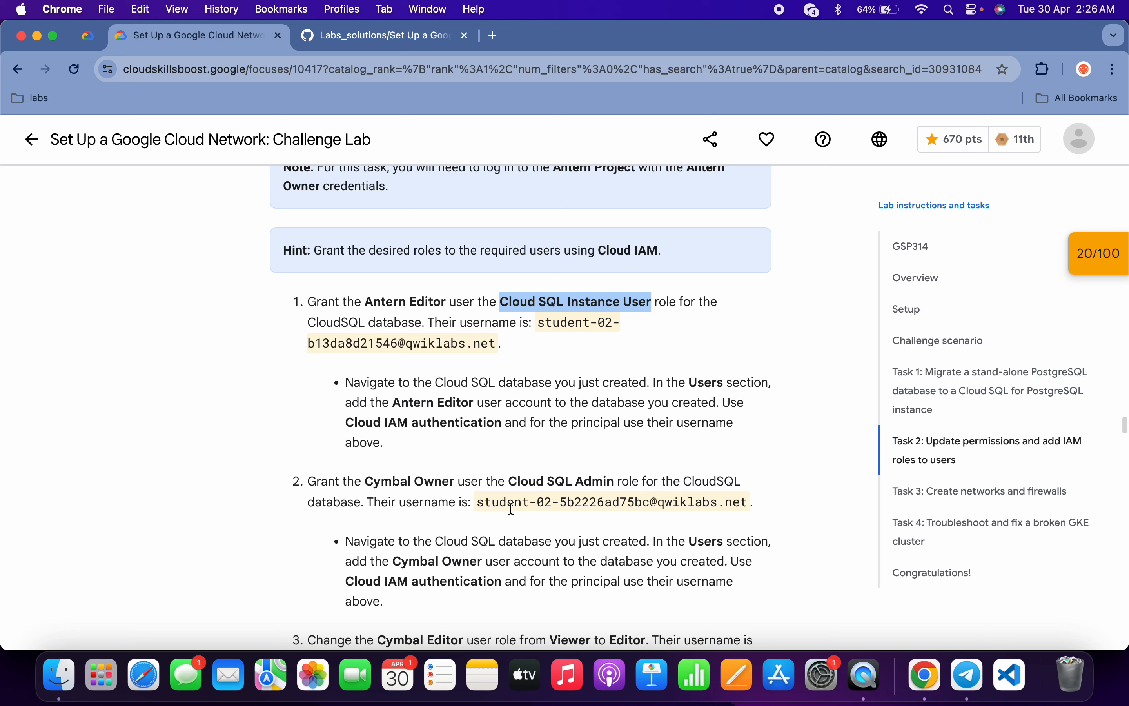
drag(481, 504, 751, 506)
key(super+c)
key(ctrl+Right)
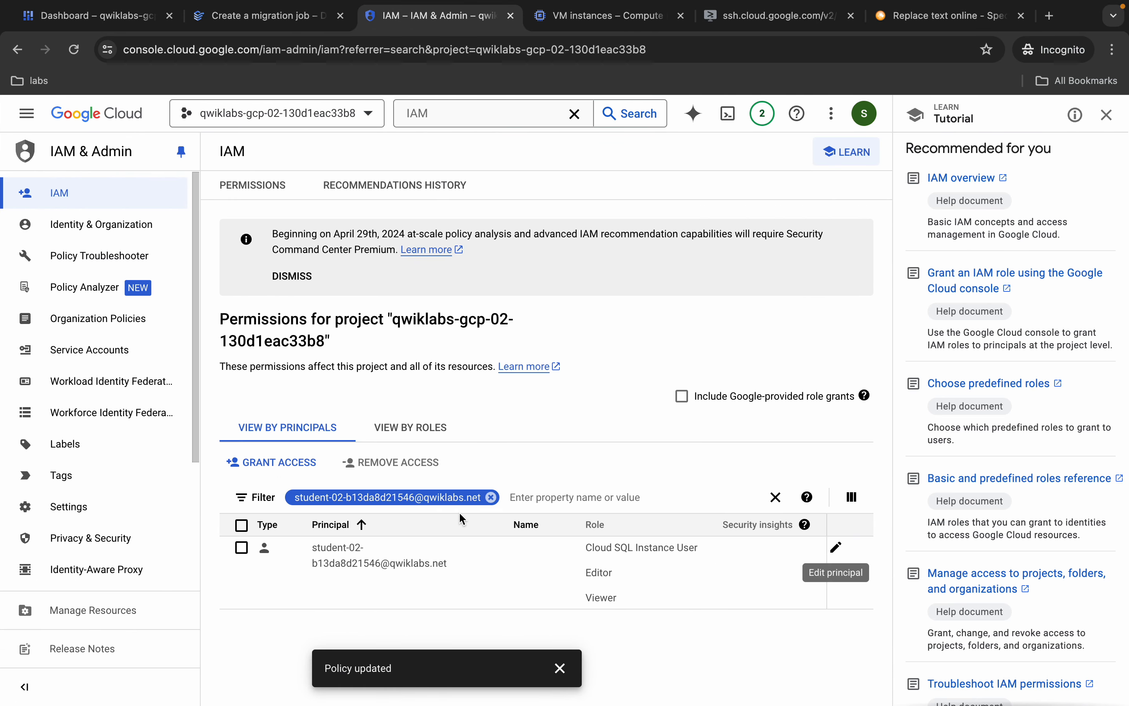
click(492, 497)
key(super+v)
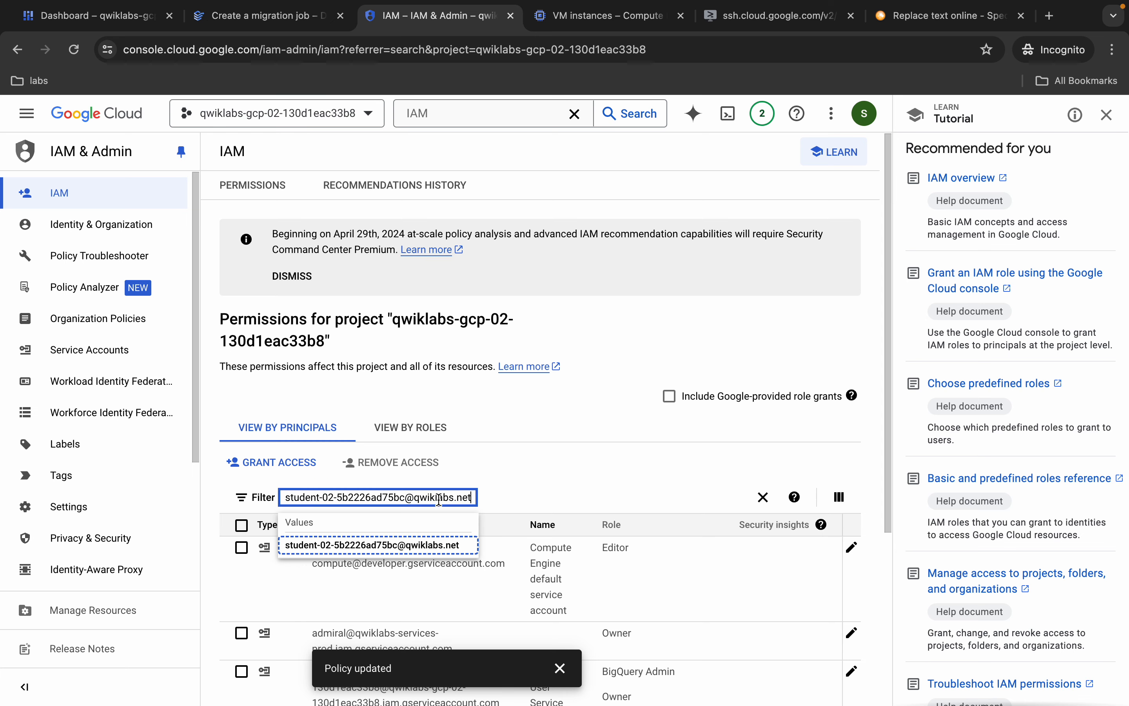
key(Return)
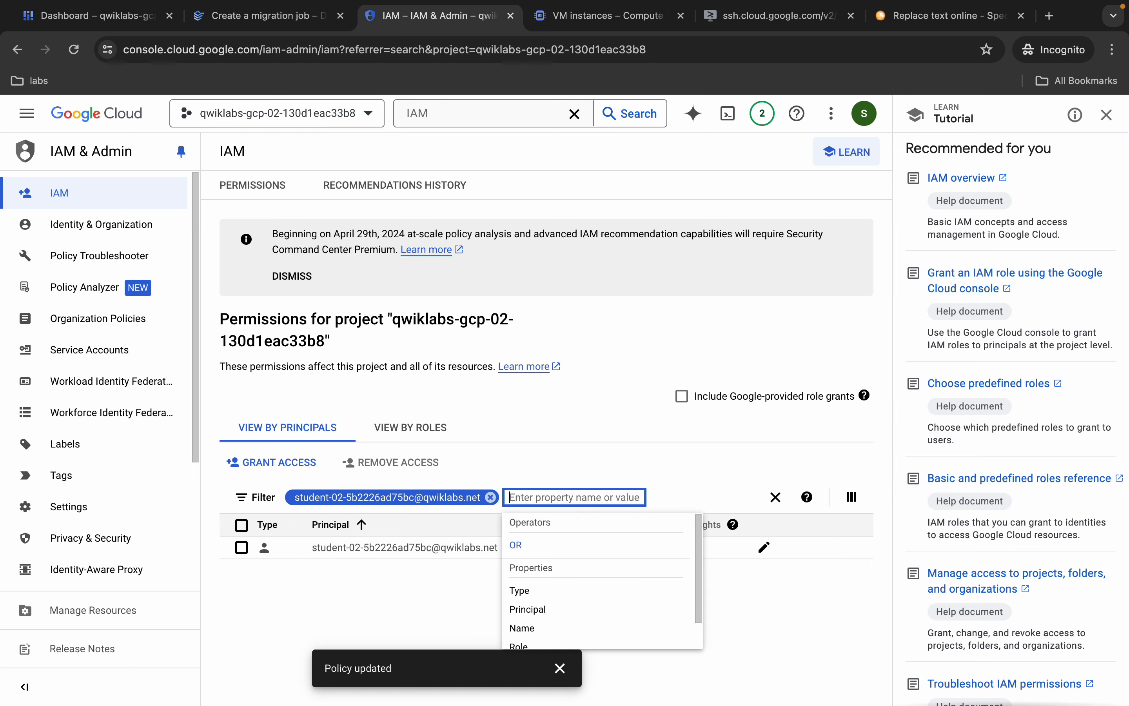
Add the Cloud SQL Admin role, copied from the lab instructions, to the Cymbal Owner principal and save the change.
click(766, 548)
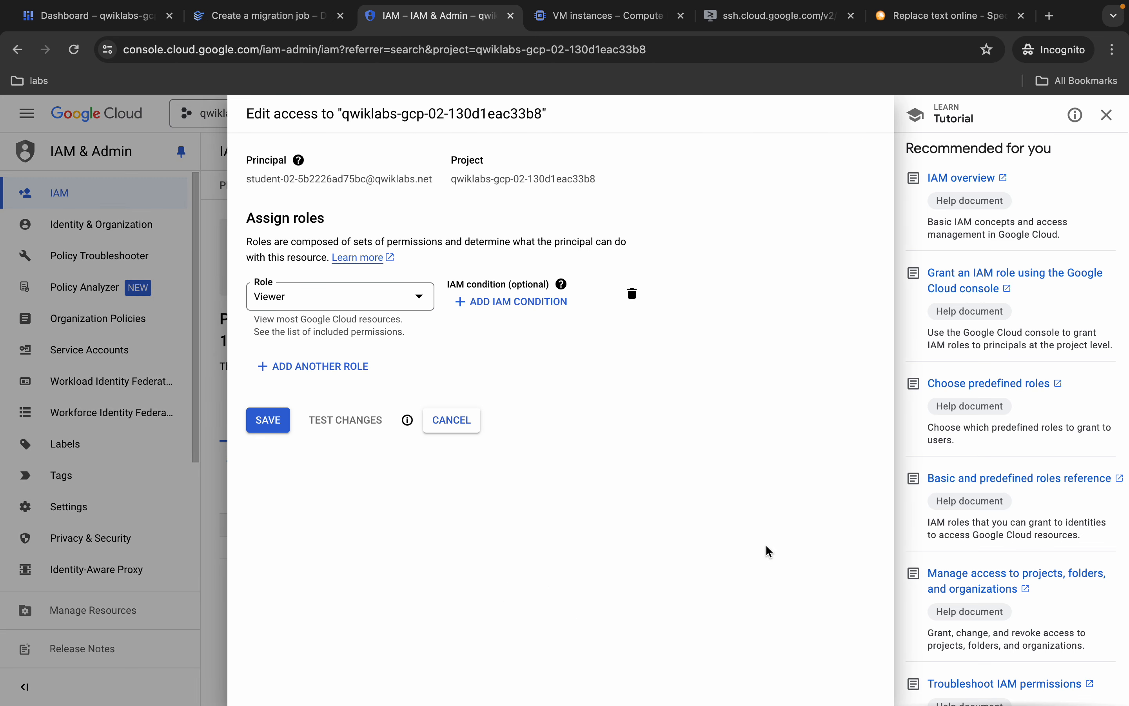
click(299, 366)
key(ctrl+Left)
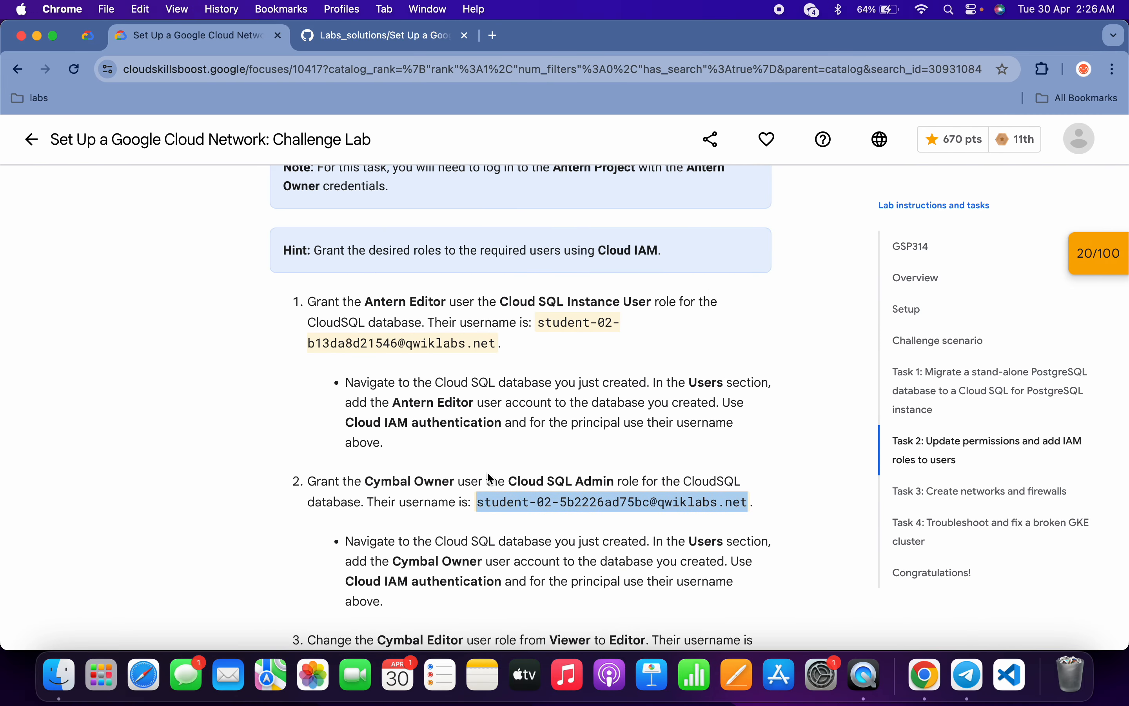
drag(510, 481, 615, 478)
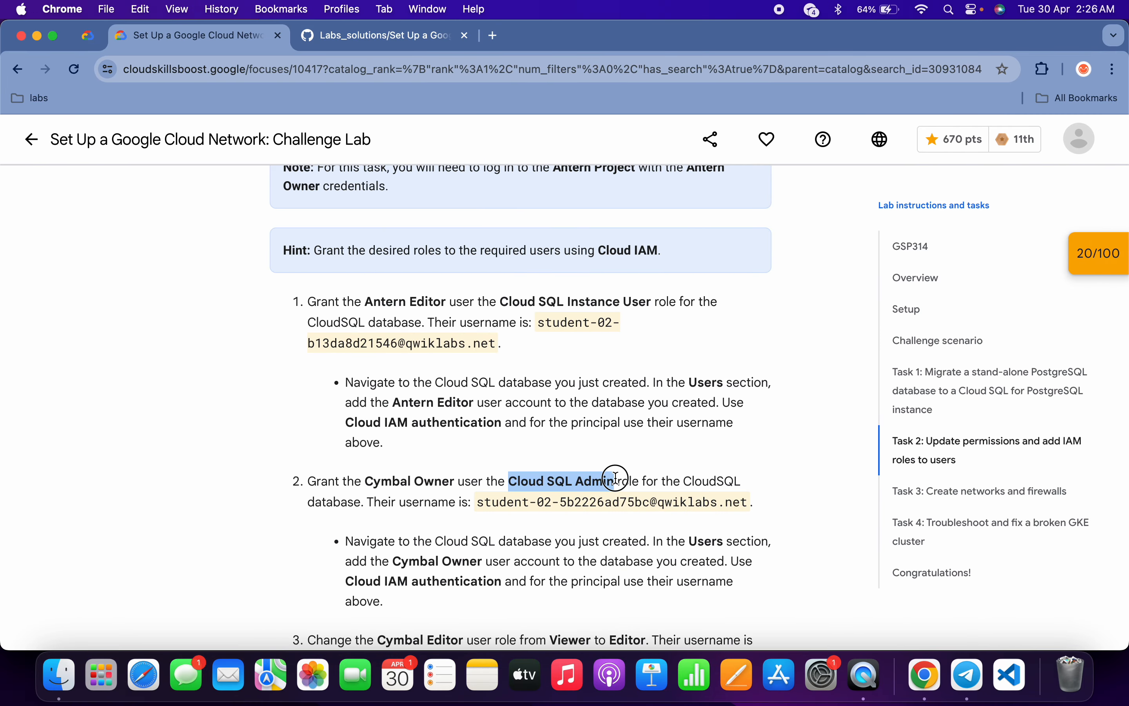
key(ctrl+Right)
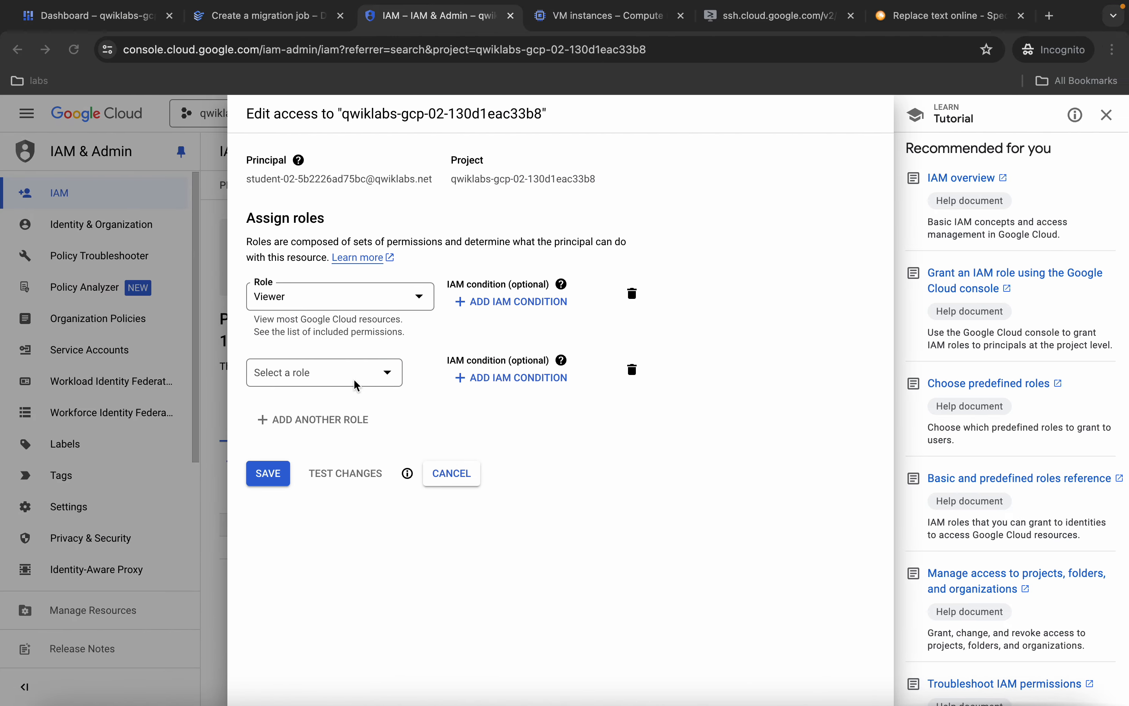
click(320, 370)
key(super+v)
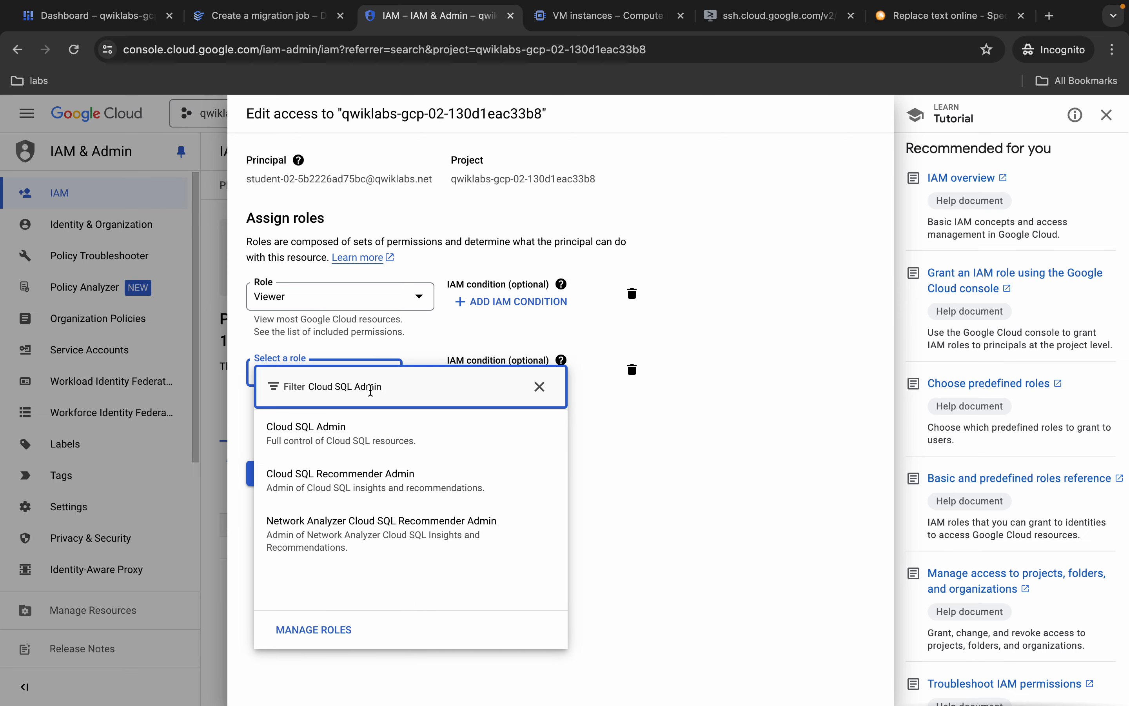
click(326, 448)
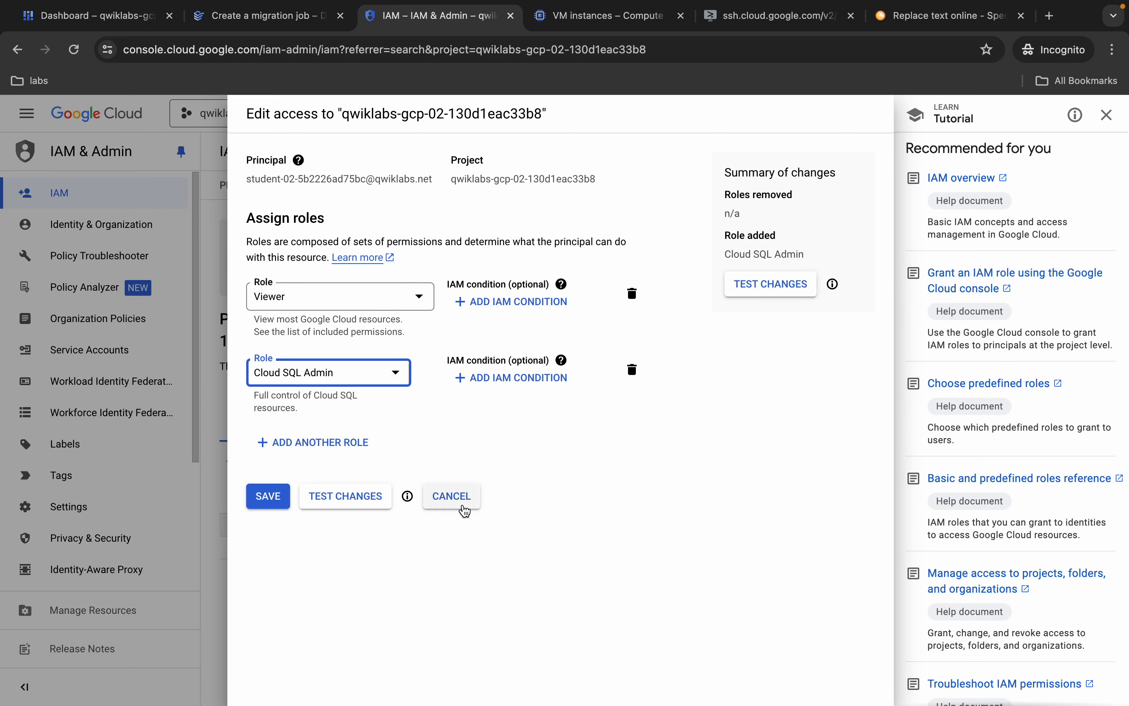
click(268, 496)
Copy the Cymbal Editor's username from the Task 2 instructions and replace the IAM principals filter with it.
key(ctrl+Left)
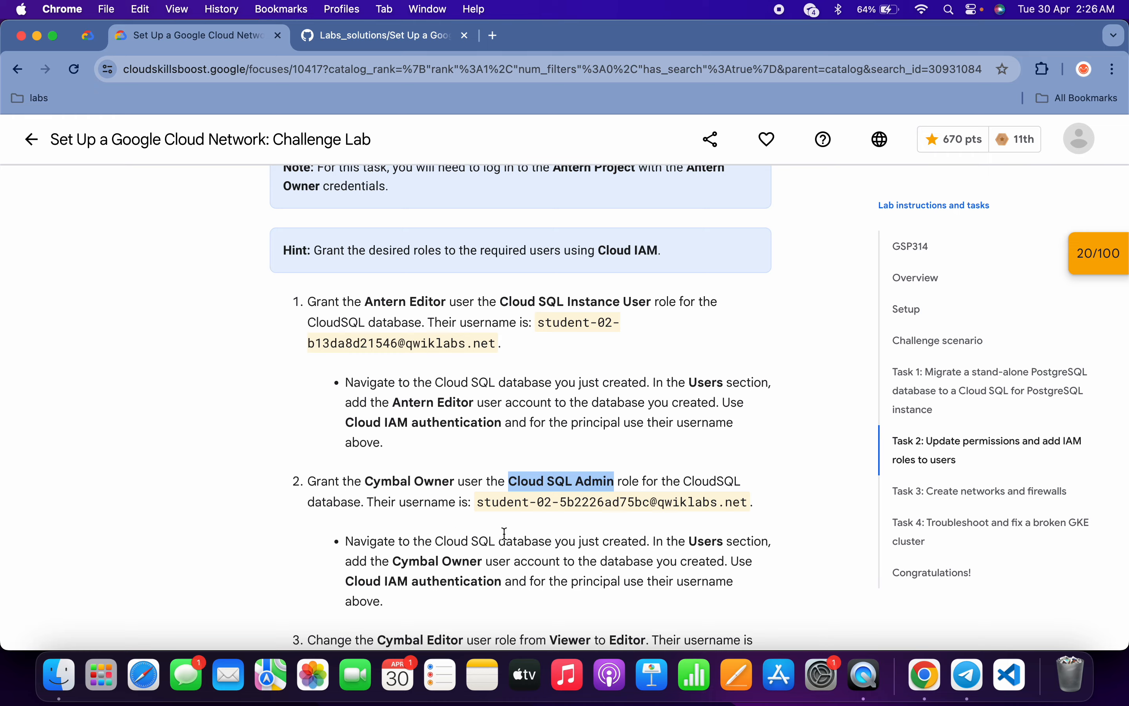
scroll(506, 533, down, 5)
scroll(506, 533, down, 1)
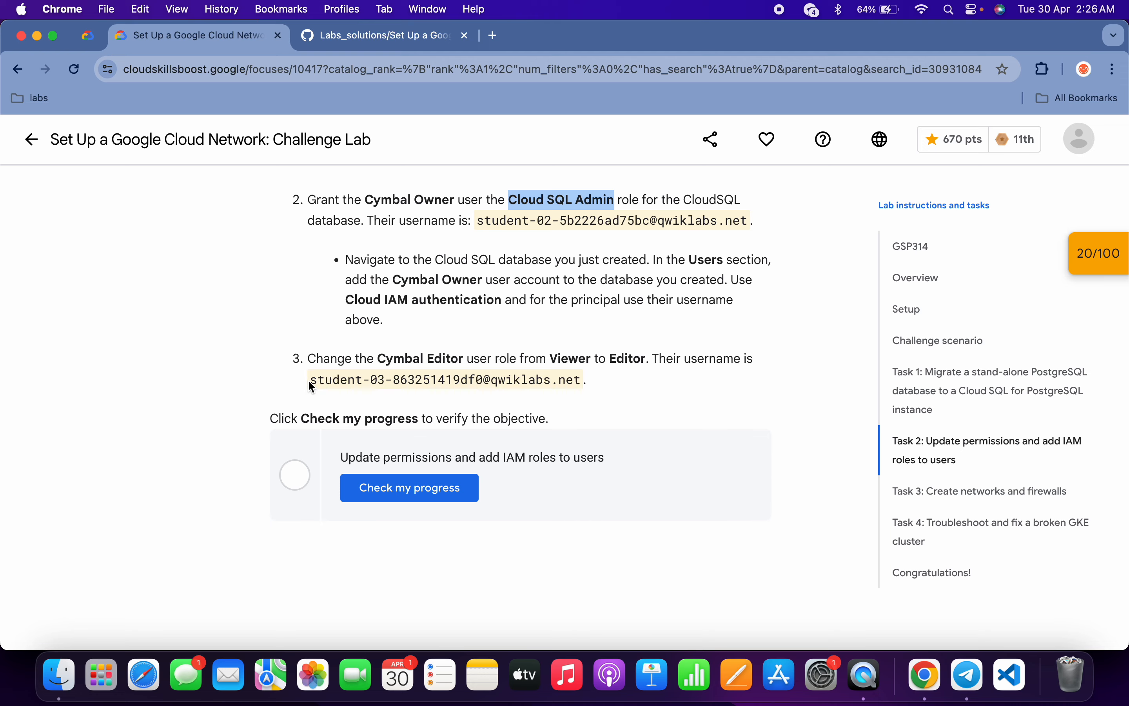
drag(311, 381, 578, 381)
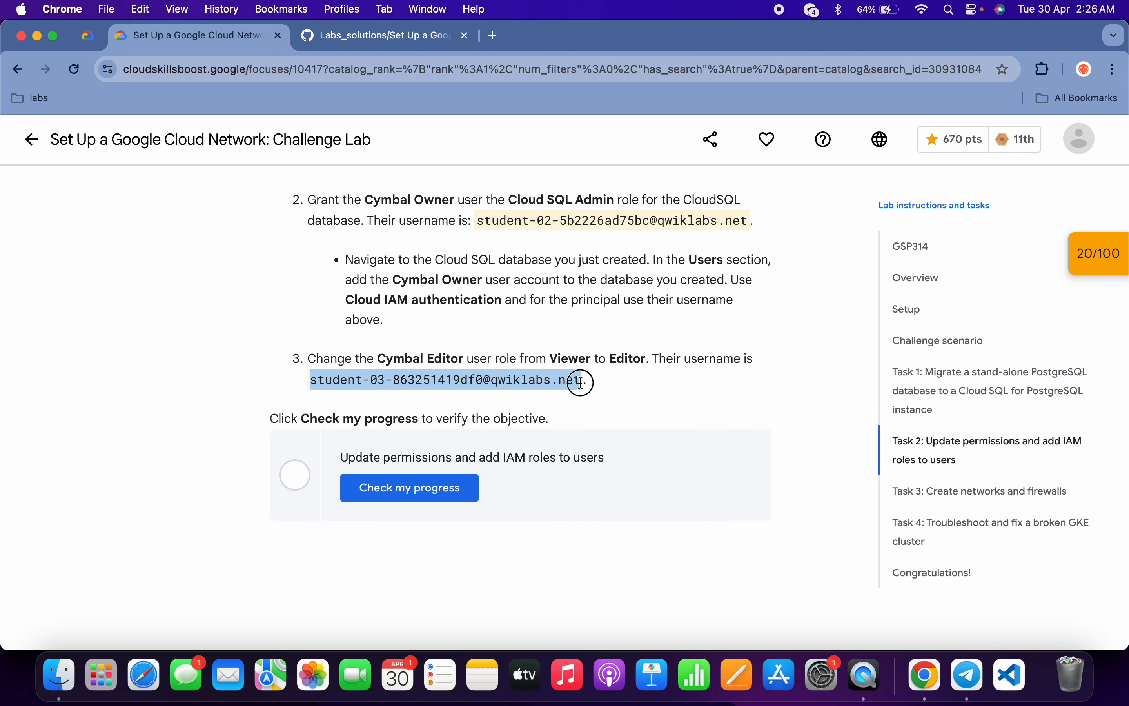
key(super+c)
key(ctrl+Right)
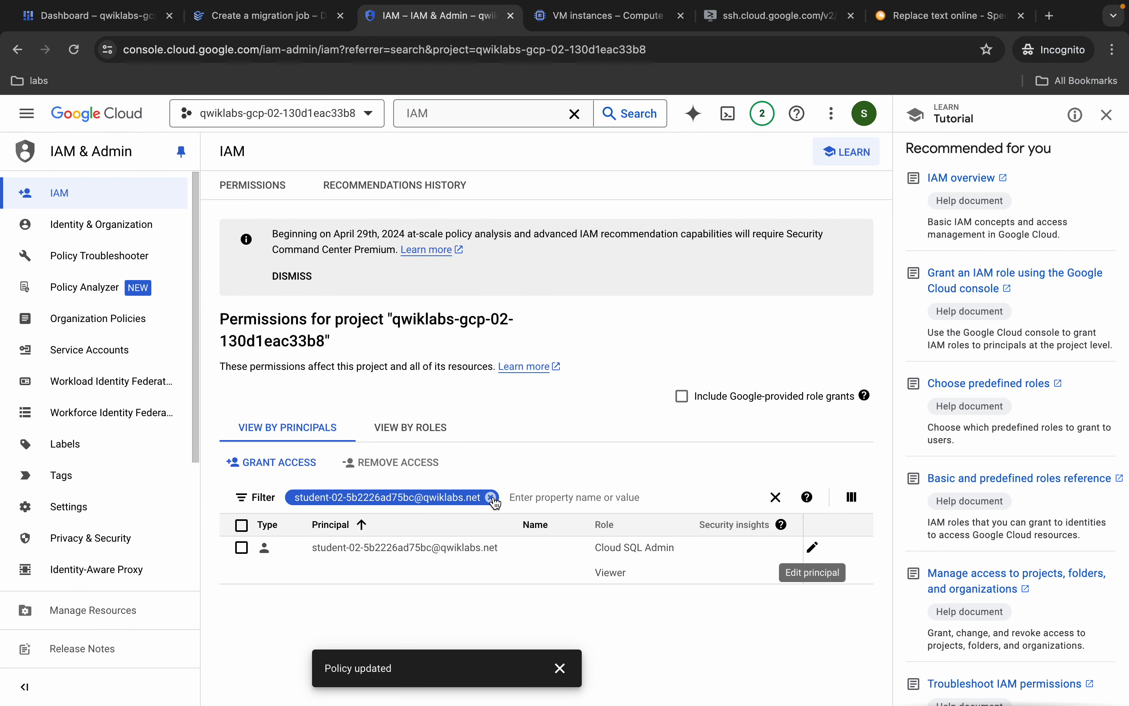
click(492, 498)
key(super+v)
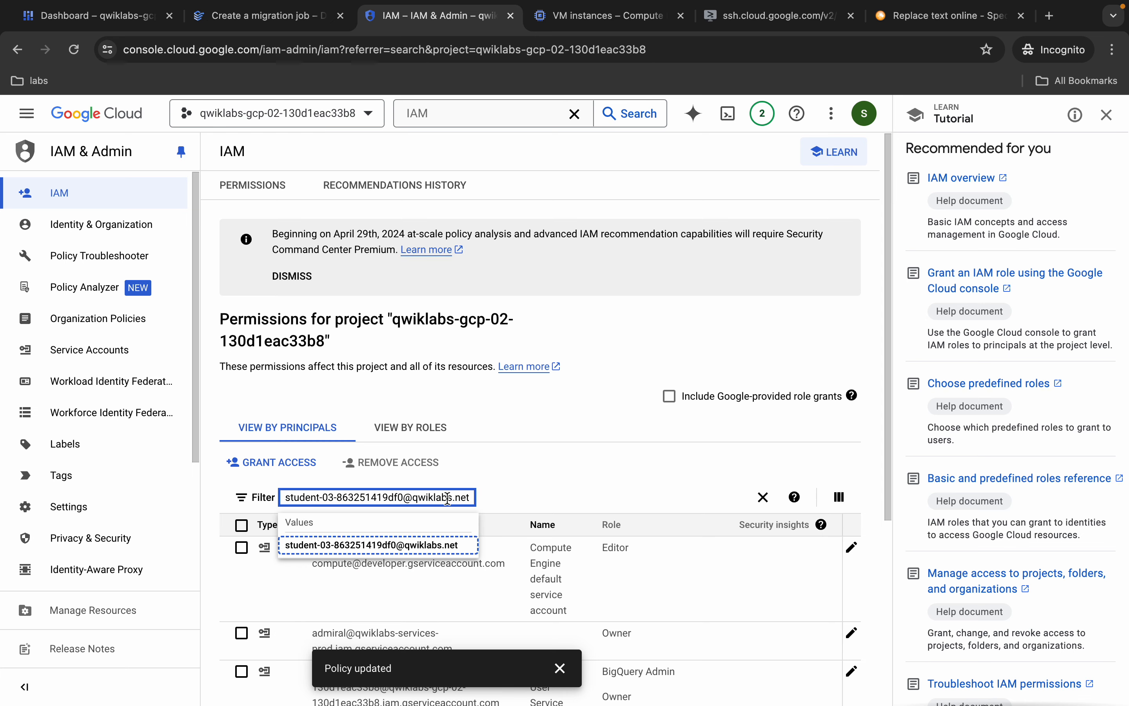
key(Return)
Change the Cymbal Editor principal's role from Viewer to Editor and save the policy.
click(765, 549)
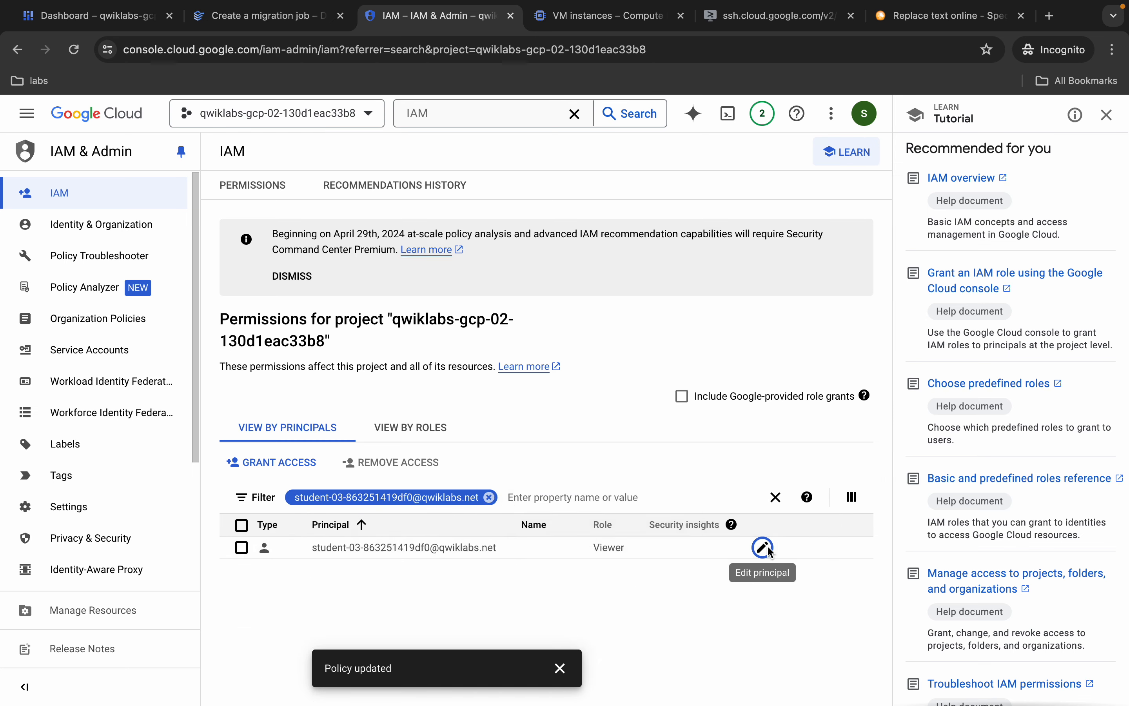
click(764, 548)
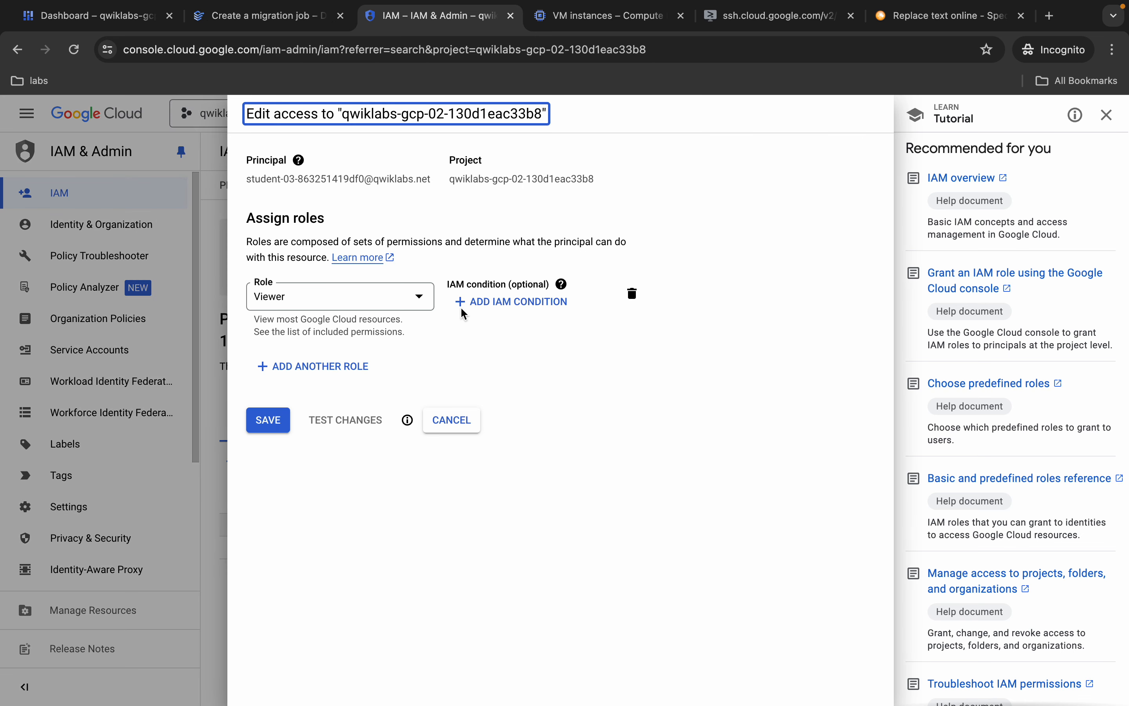
click(306, 301)
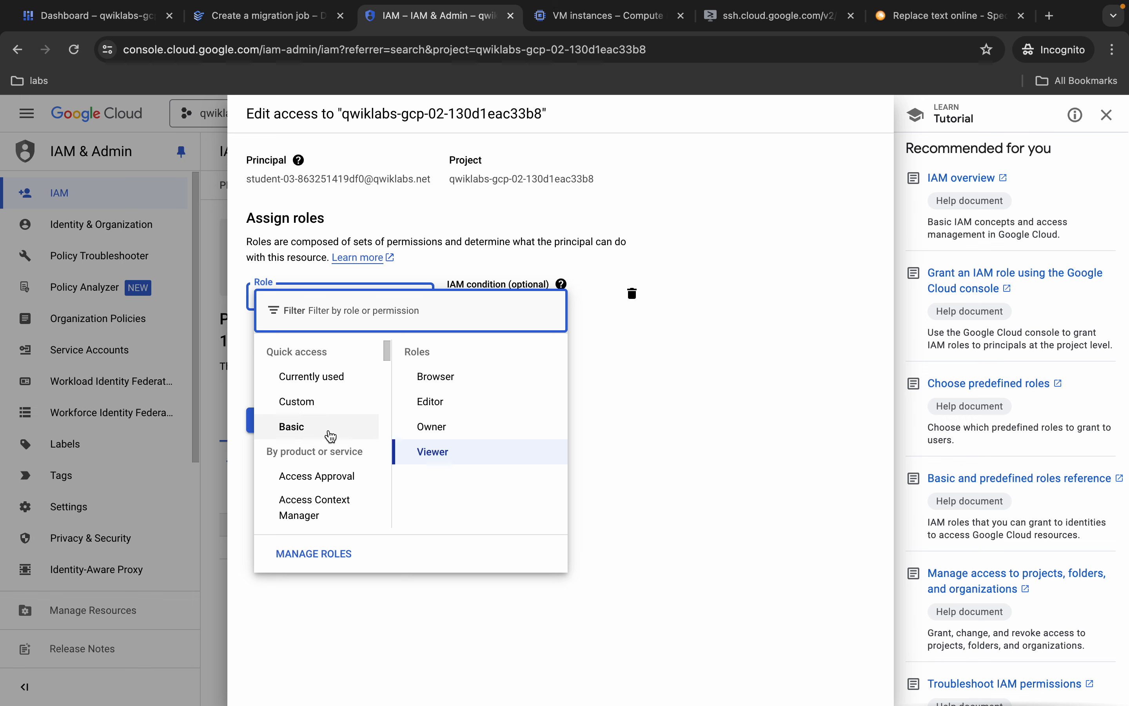
click(442, 407)
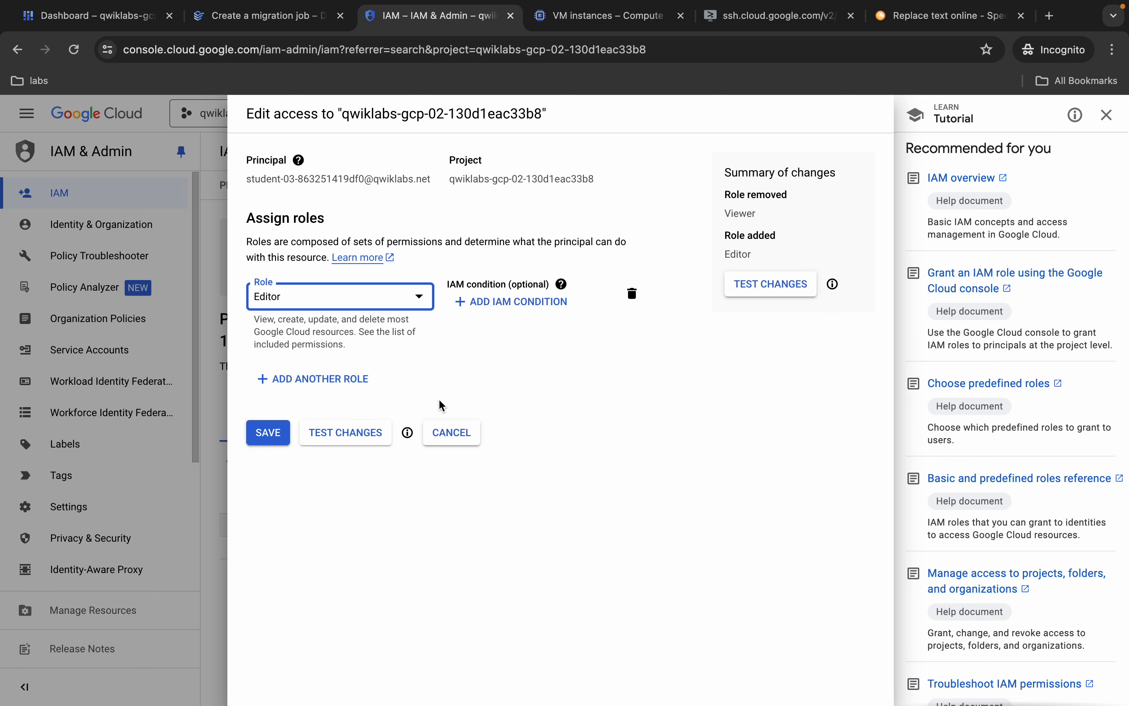
click(268, 438)
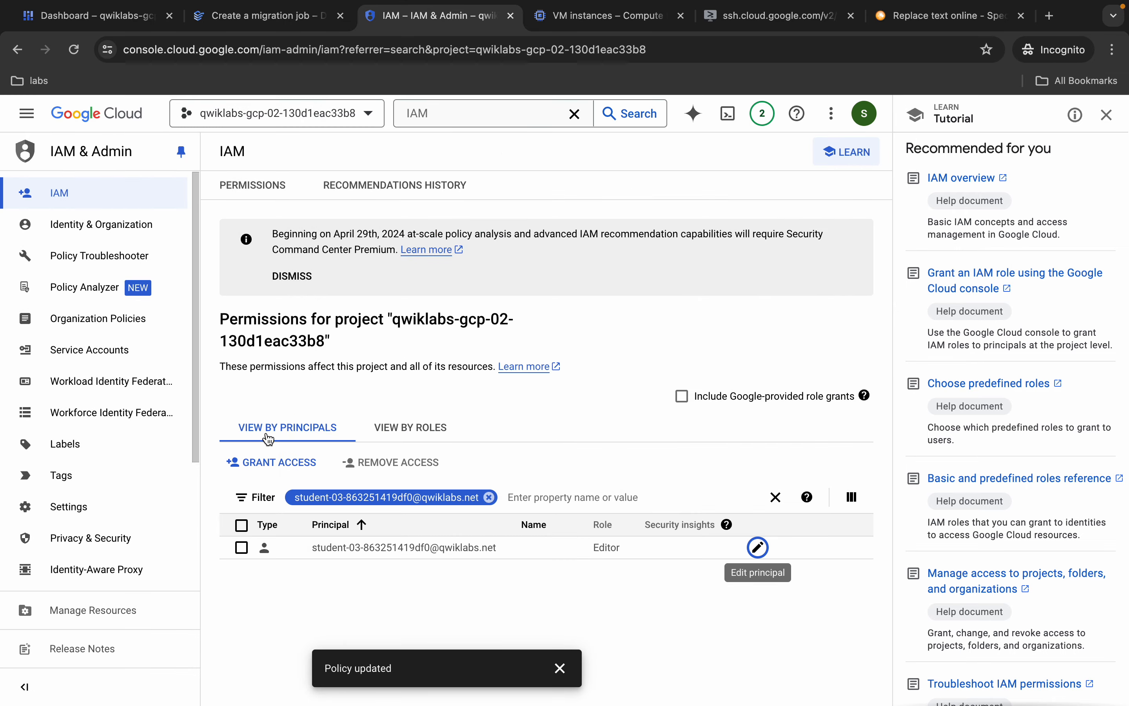
Run the lab's progress check for "Update permissions and add IAM roles to users", repeating it if the first check fails.
key(ctrl+Left)
scroll(526, 478, down, 1)
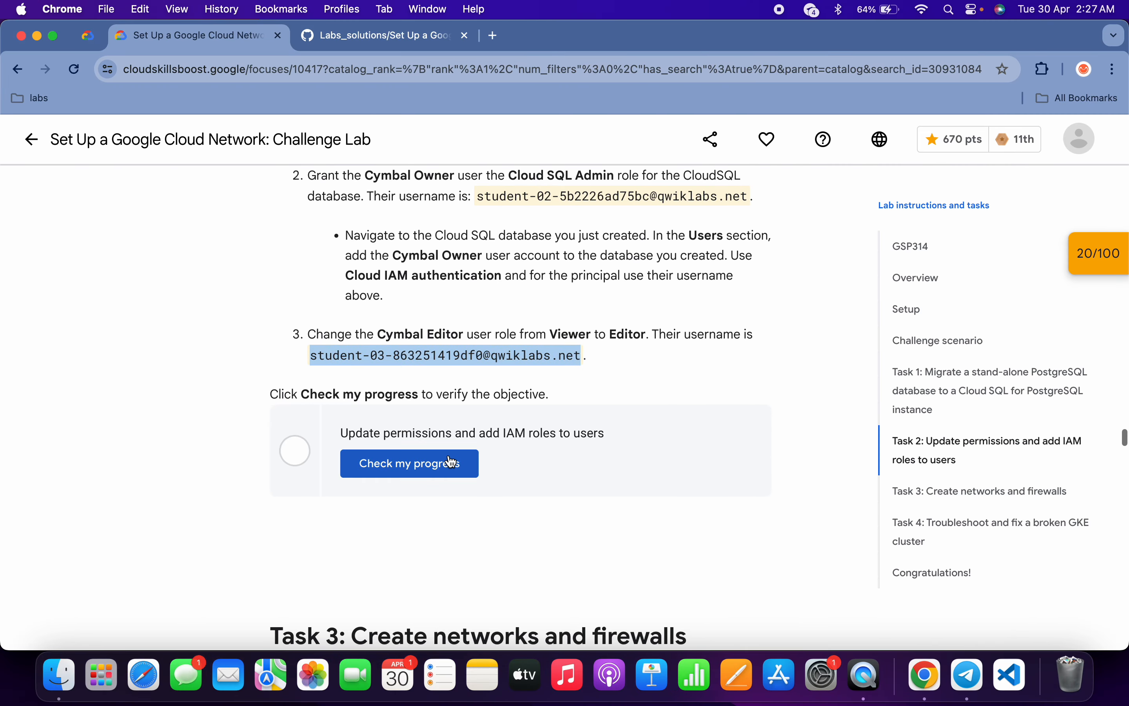
click(425, 466)
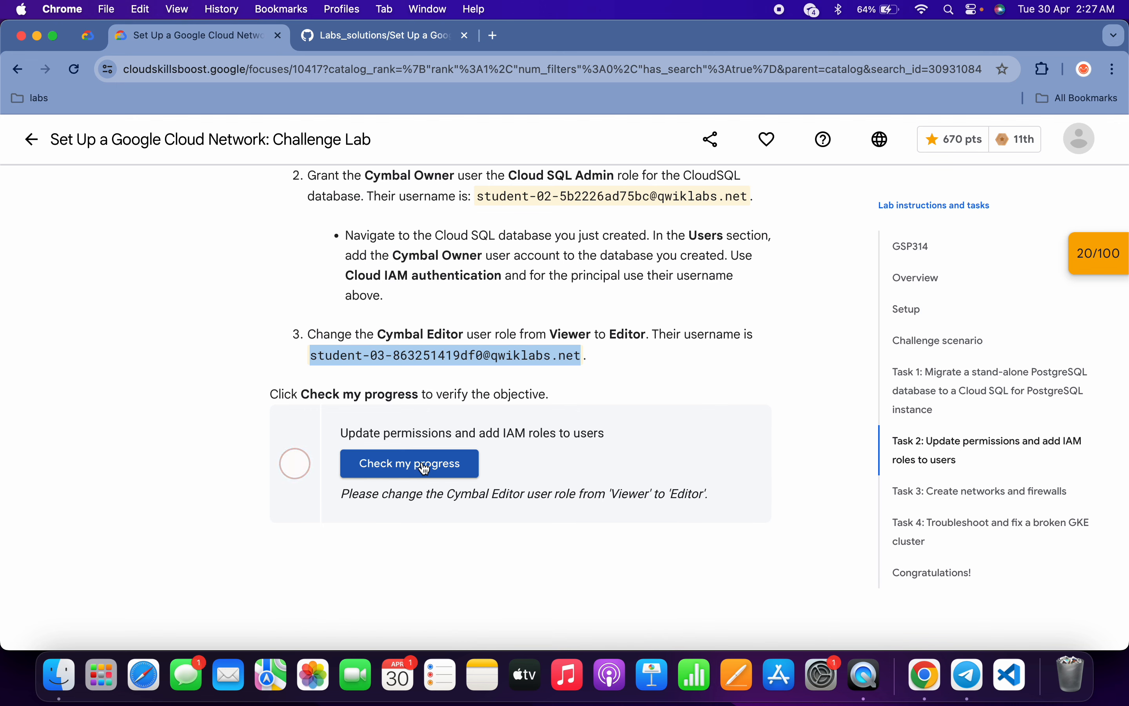
click(424, 466)
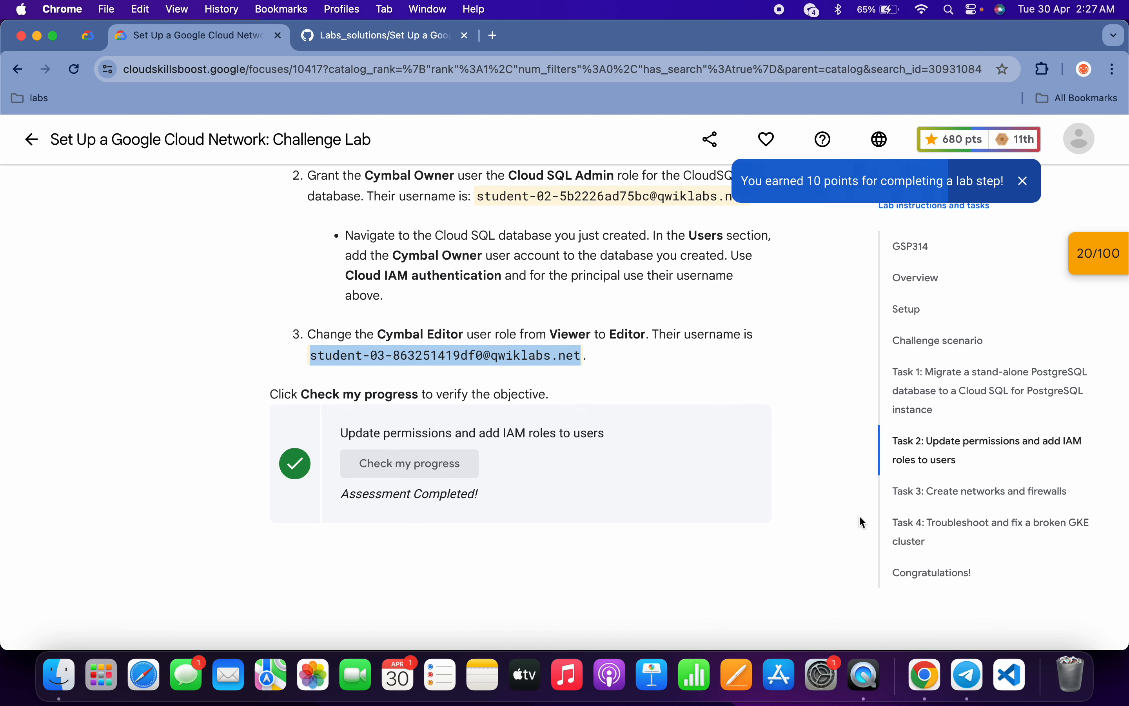
Return to the migration job's destination settings and check the private IP connection status.
key(ctrl+Right)
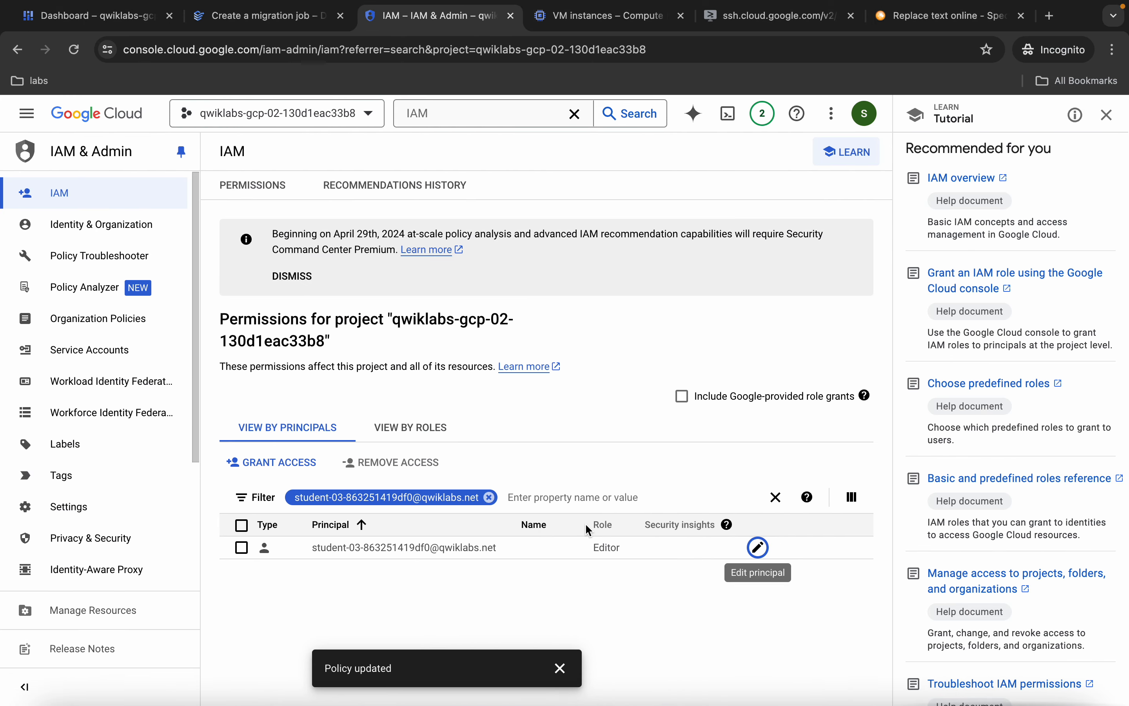
click(261, 15)
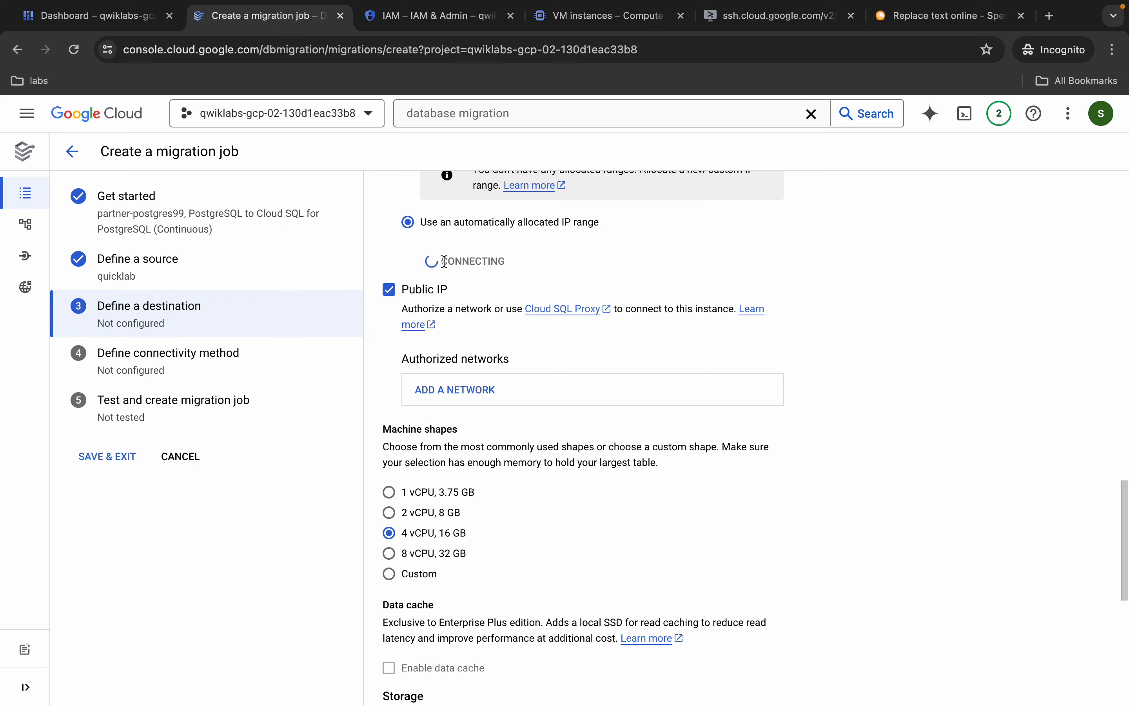
drag(443, 261, 507, 262)
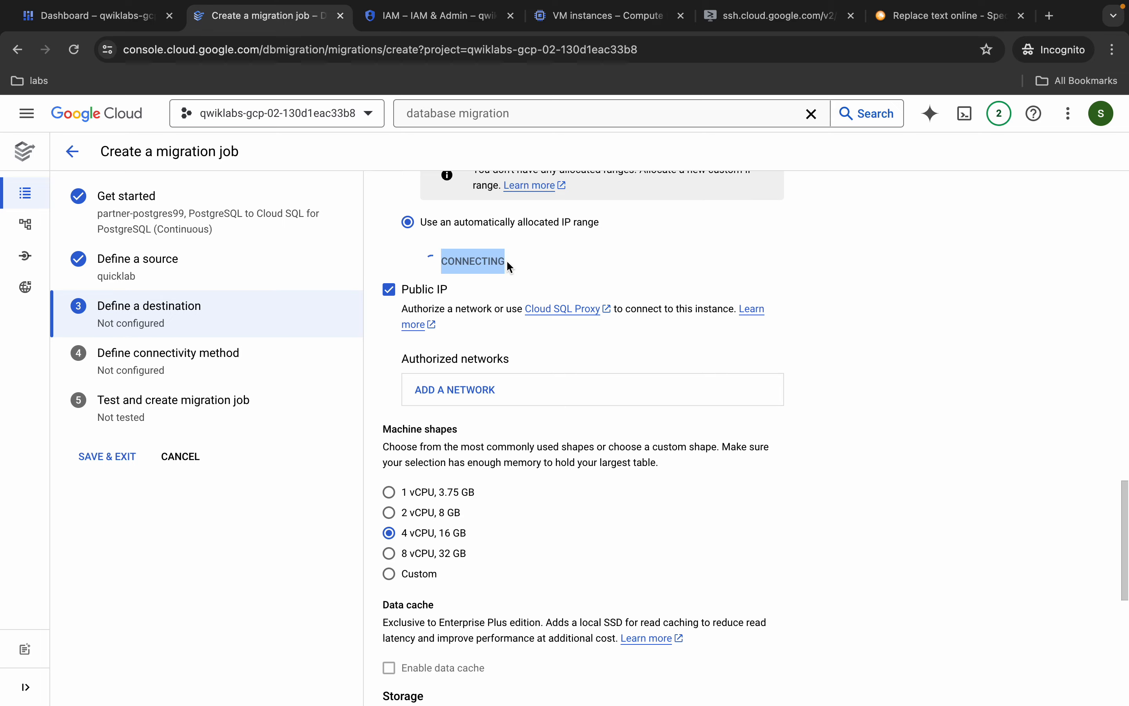
Review the Task 3 introduction in the lab instructions and open the Cymbal Project Console in an incognito window.
key(ctrl+Left)
scroll(687, 525, down, 1)
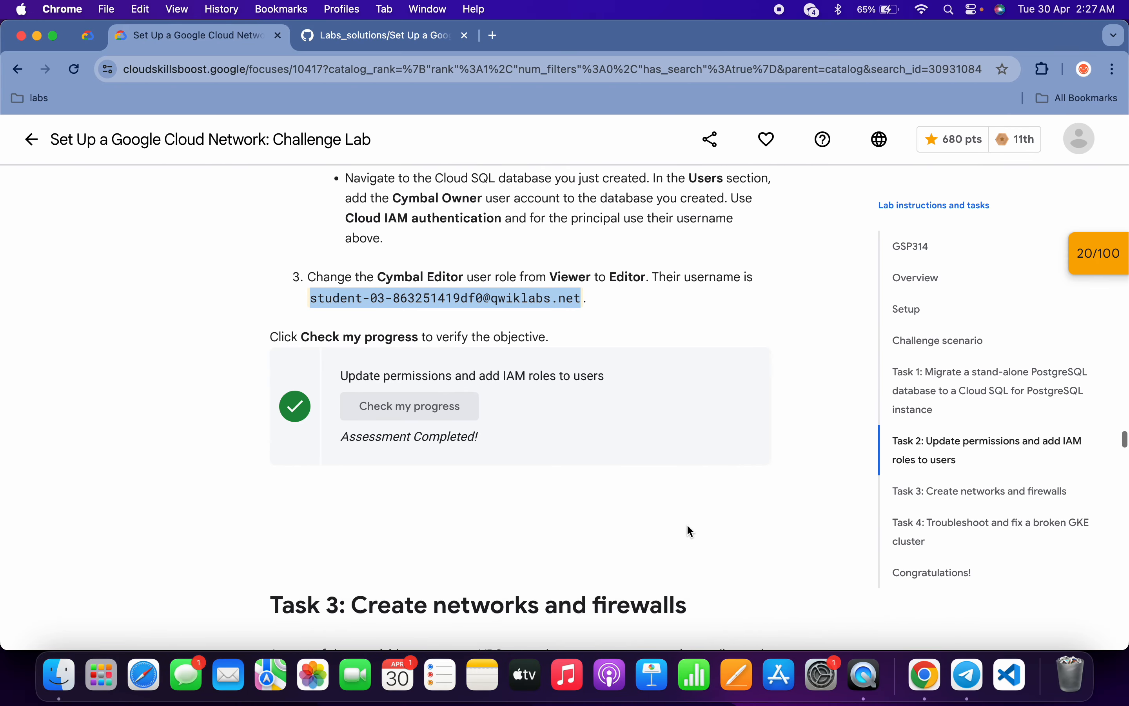
scroll(690, 530, down, 5)
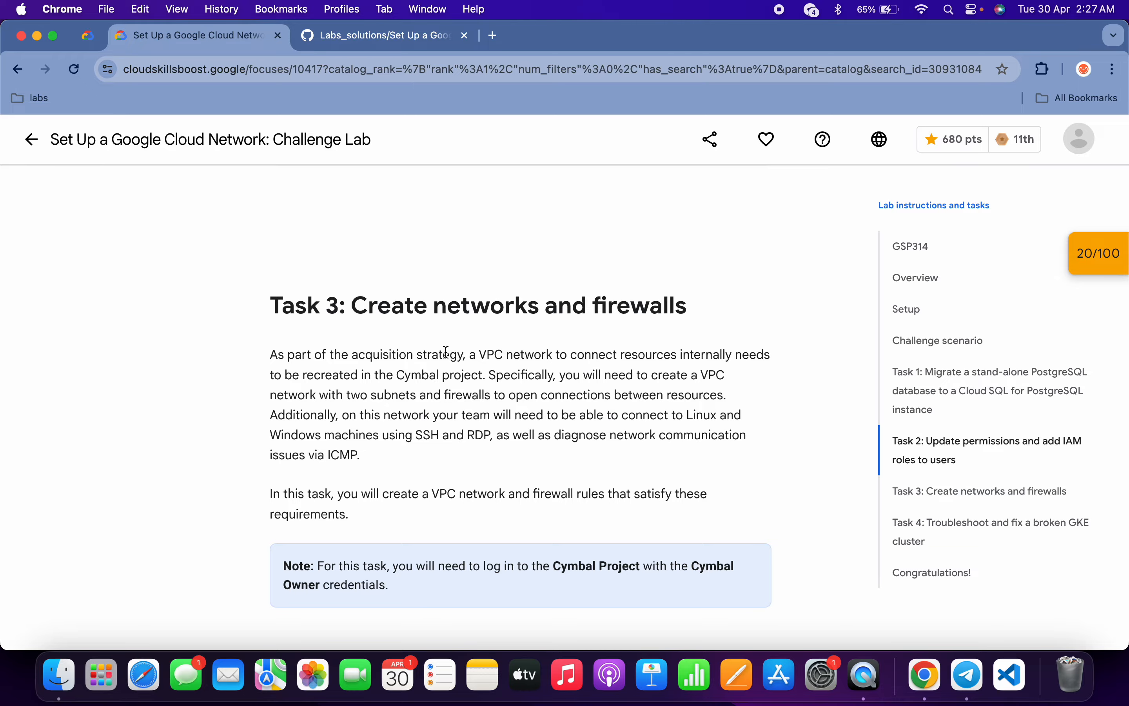
scroll(447, 353, up, 15)
scroll(446, 352, up, 20)
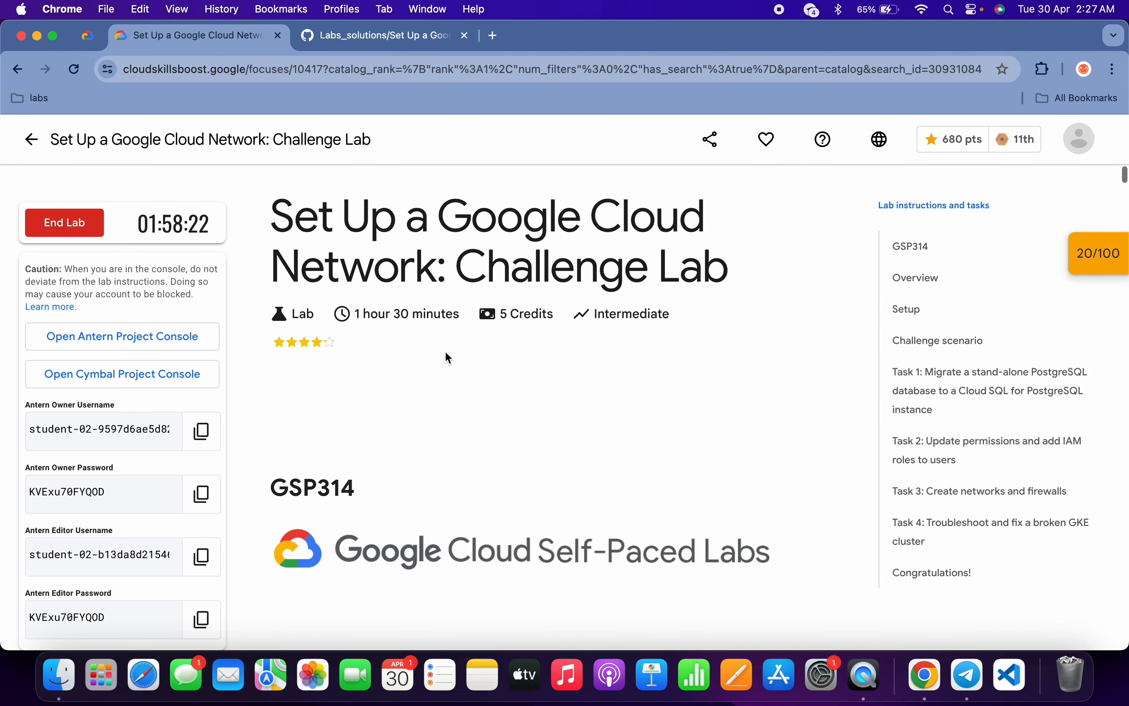
right_click(140, 376)
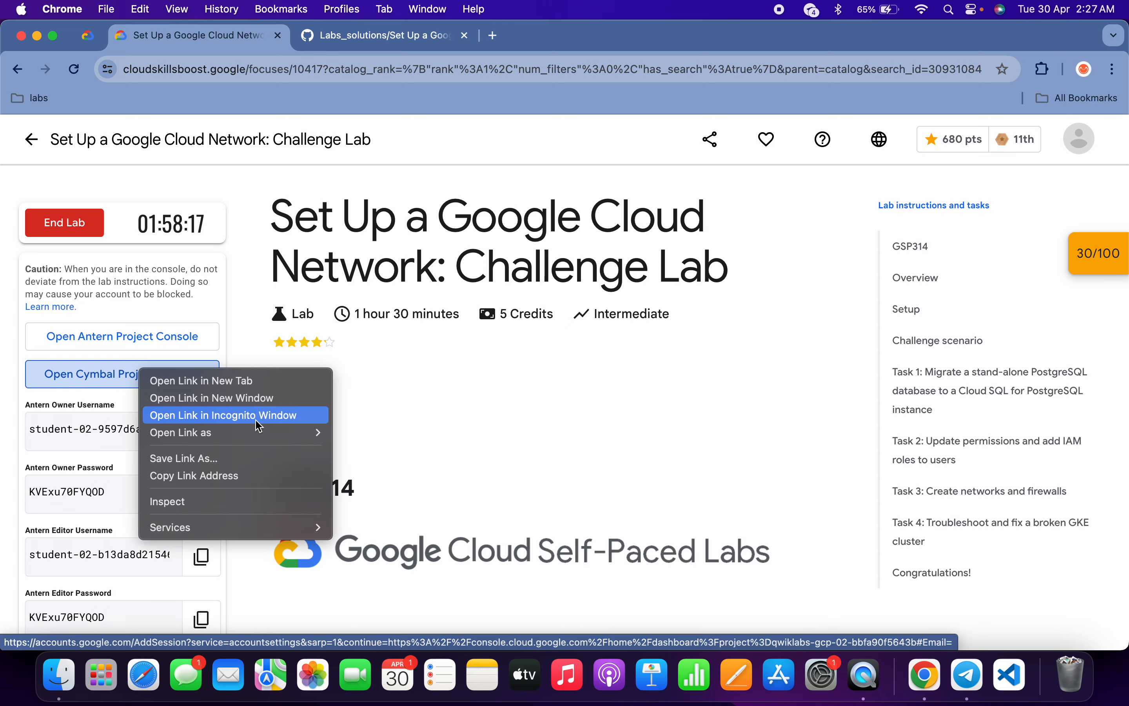
click(225, 414)
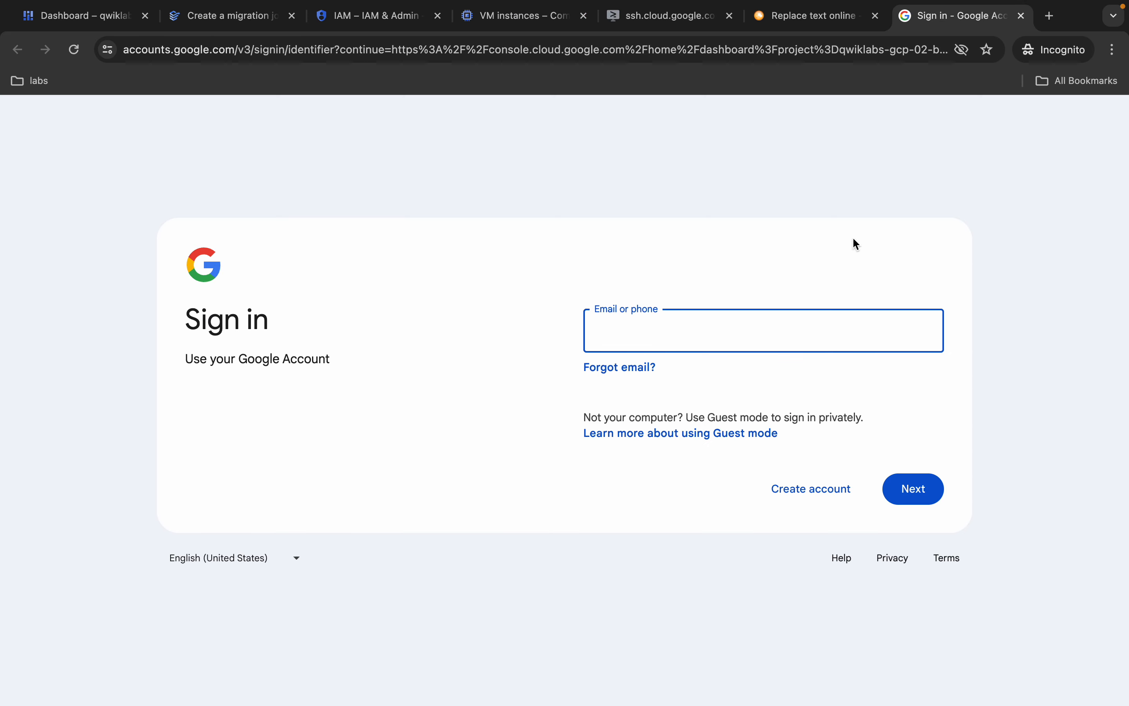
Copy the Cymbal Owner username from the lab credentials and submit it on the Google sign-in page.
key(ctrl+Left)
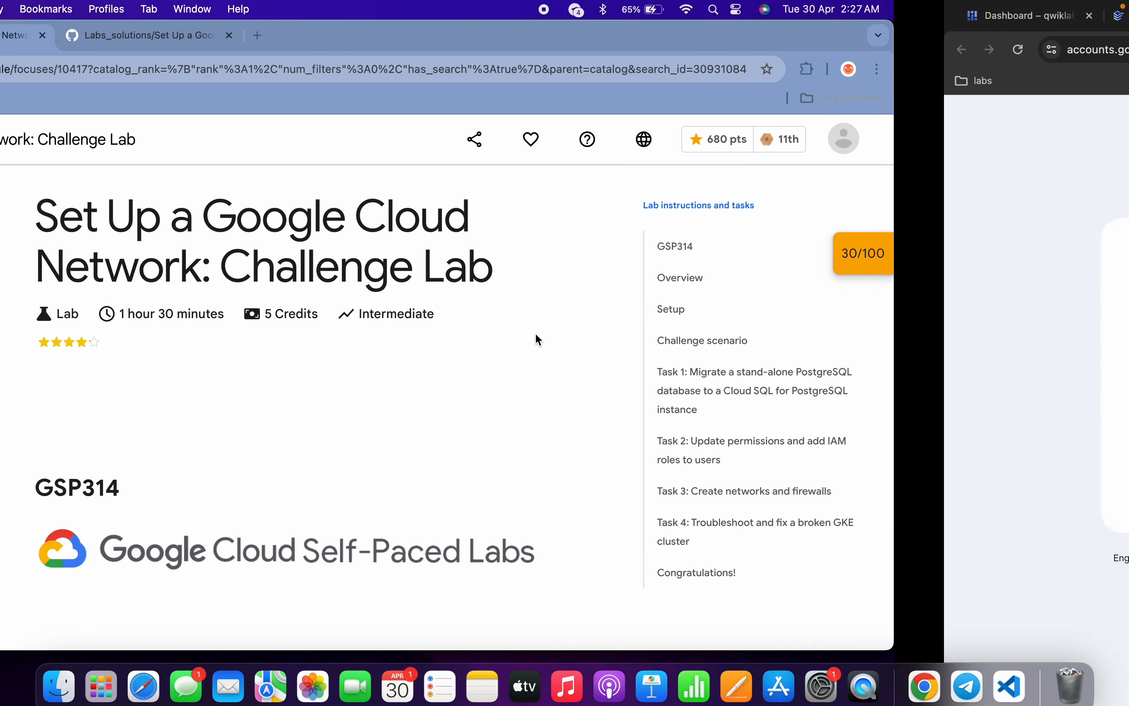
scroll(137, 574, down, 5)
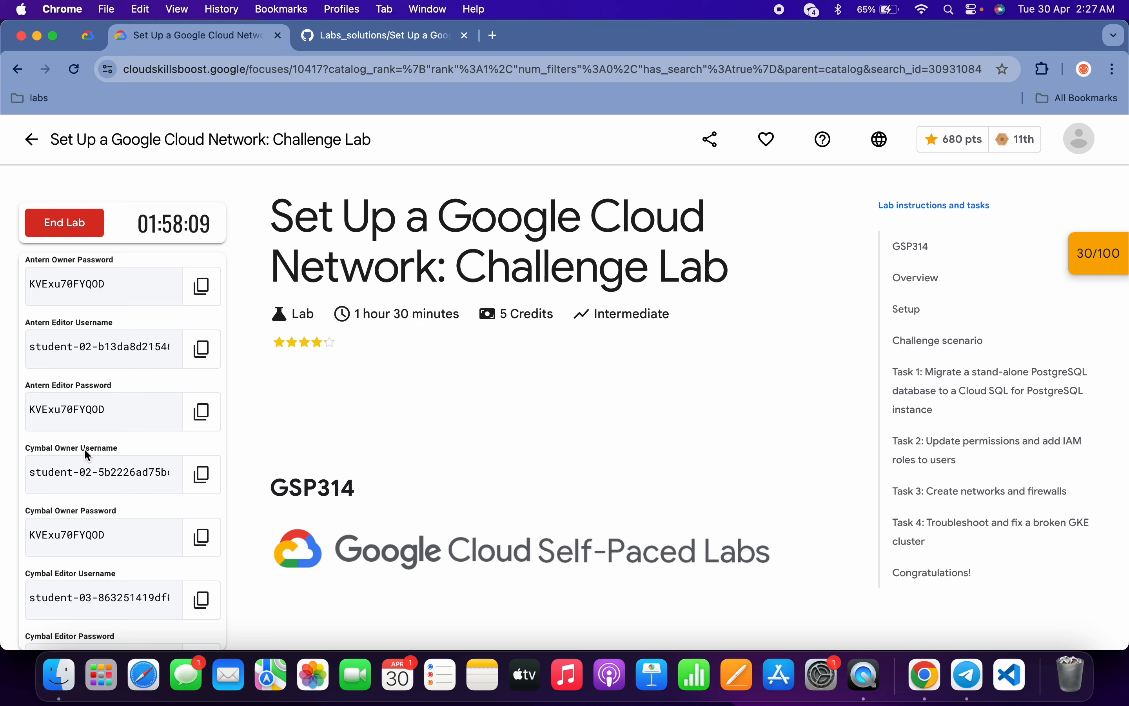
click(202, 475)
key(ctrl+Right)
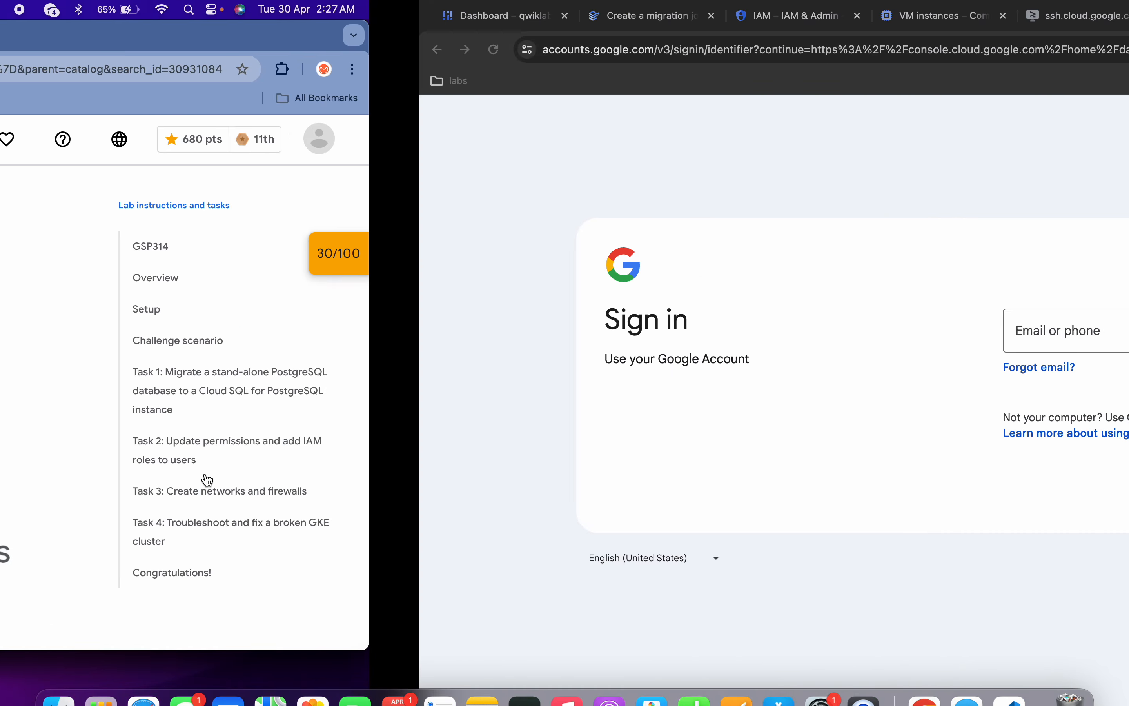
key(super+v)
key(Return)
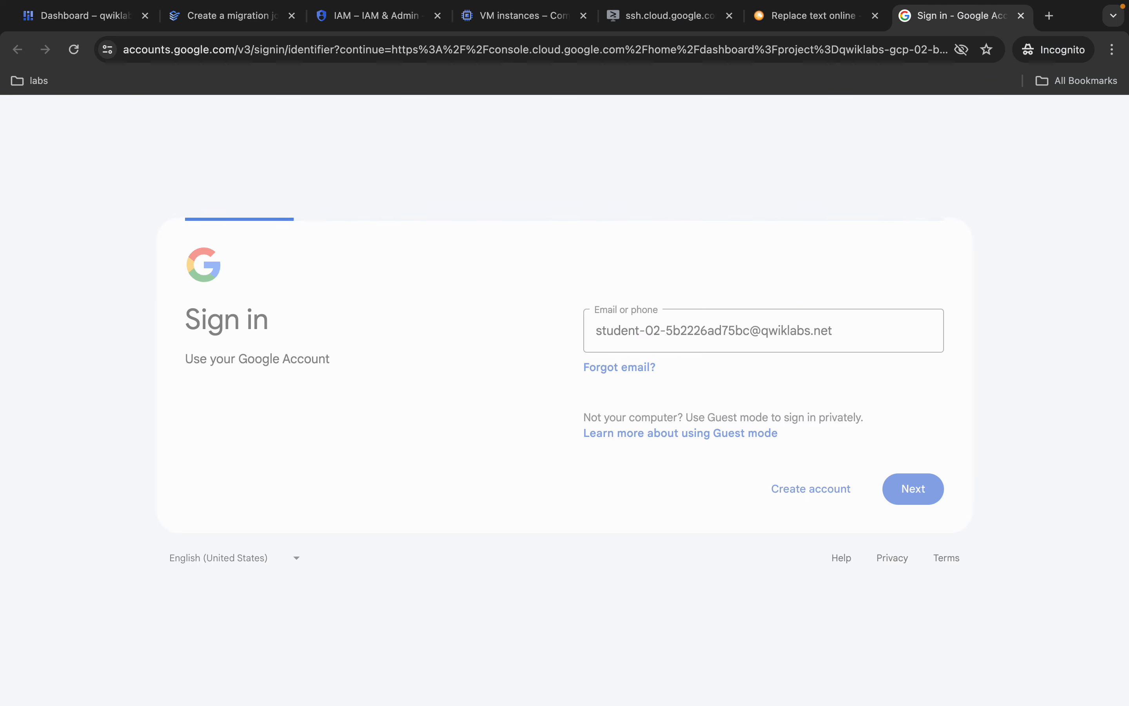
Copy the Cymbal Owner password from the lab credentials and submit it to sign in to the account.
key(ctrl+Left)
scroll(122, 525, down, 1)
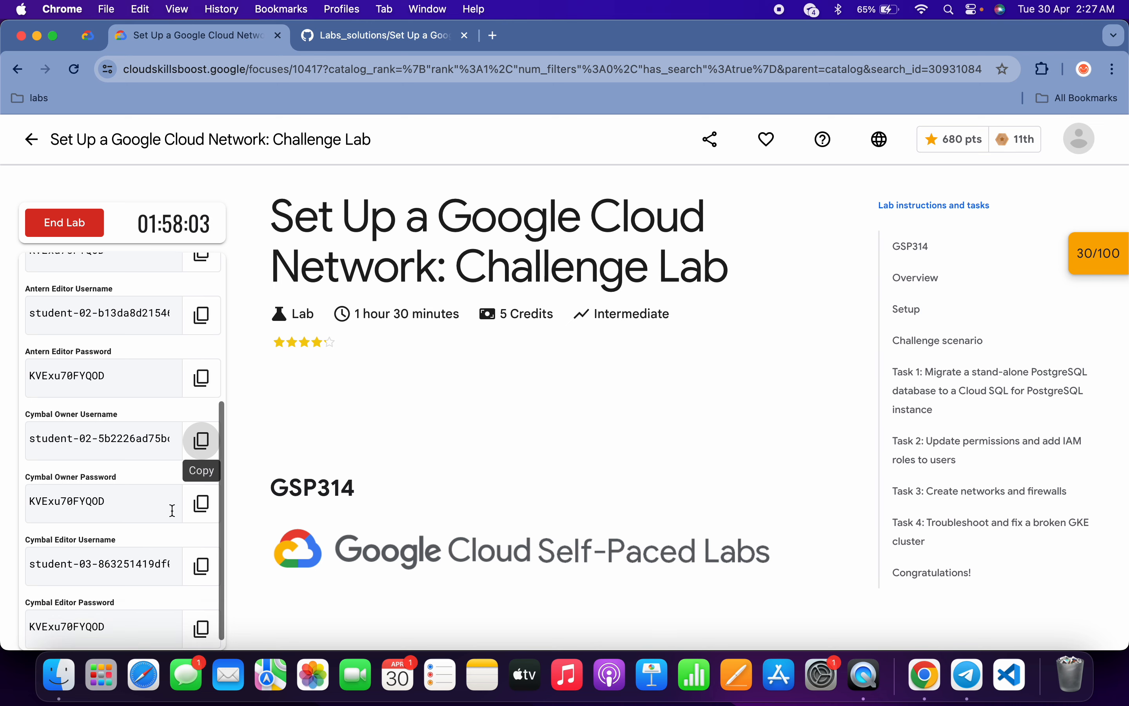
click(202, 505)
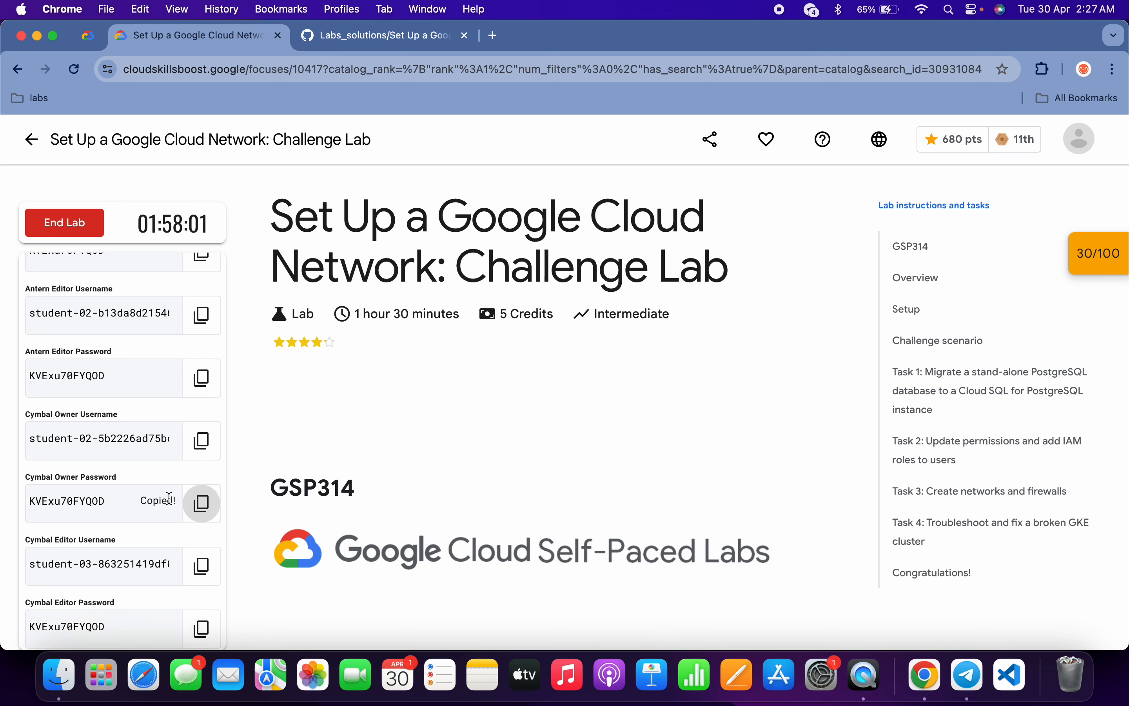
key(ctrl+Right)
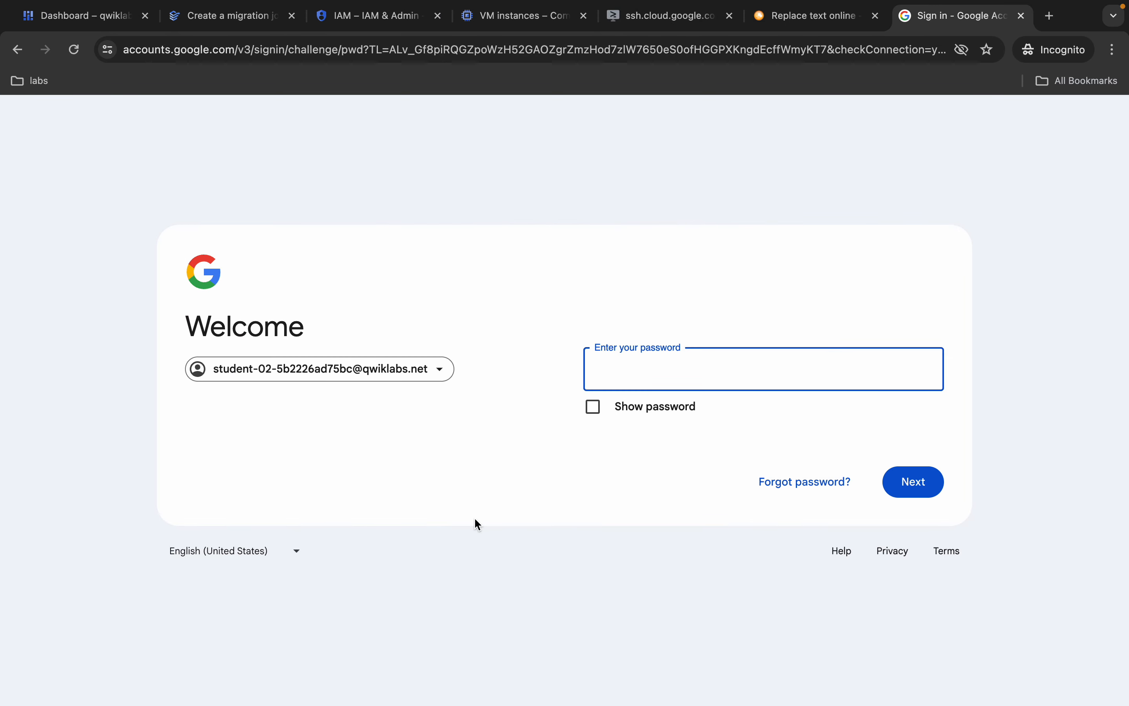
key(super+v)
key(Return)
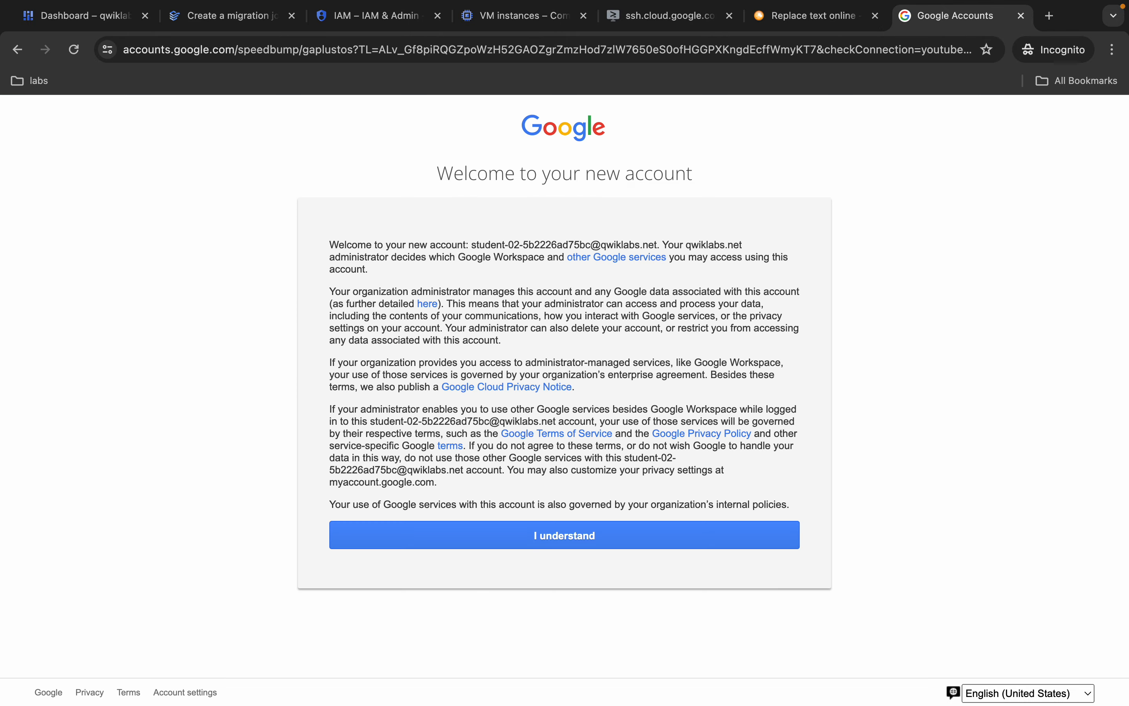
Accept the welcome notice for the new Cymbal Owner account so the Cymbal project dashboard loads.
click(587, 540)
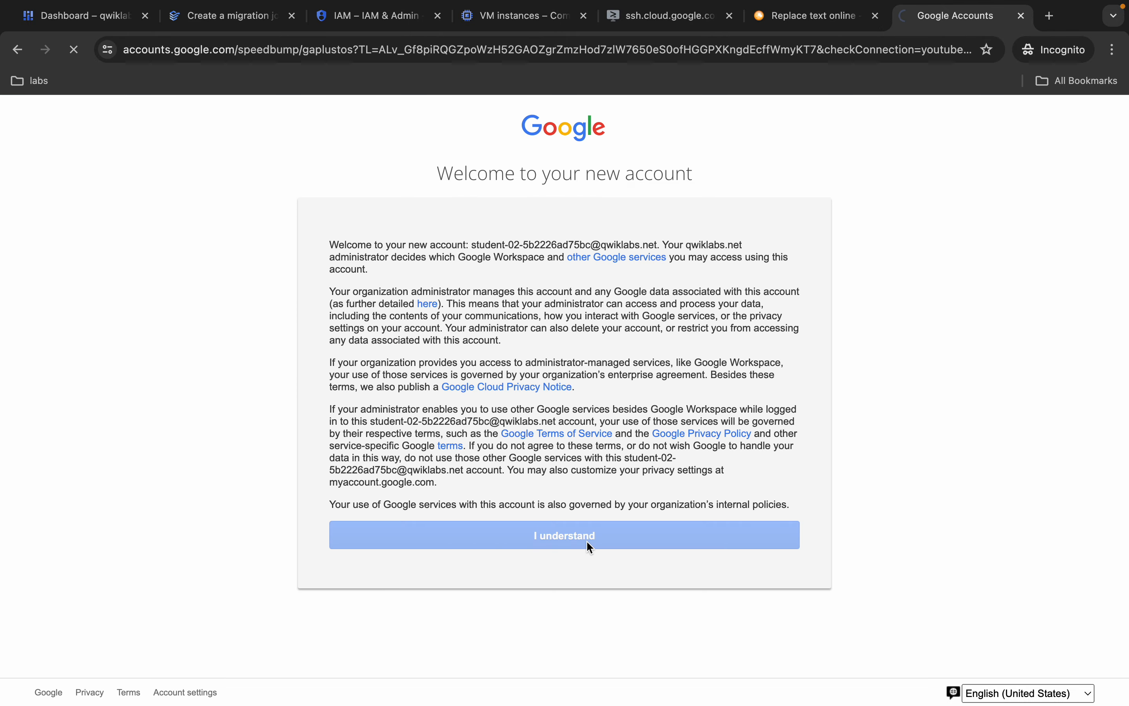
key(ctrl+Left)
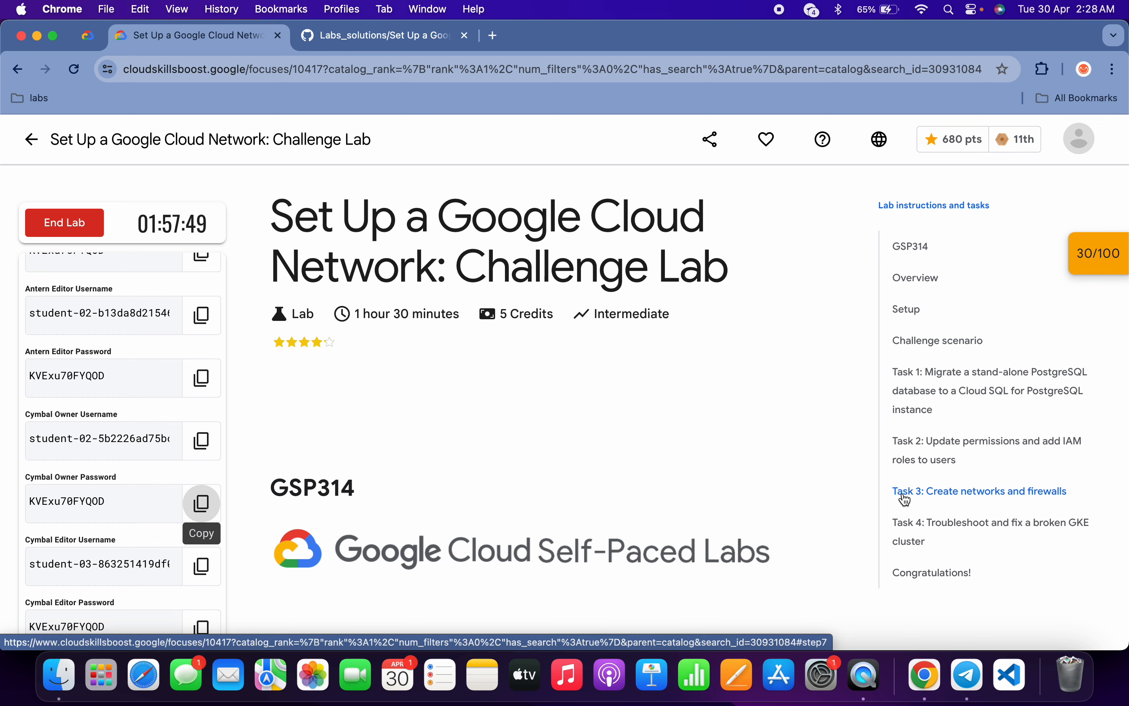
key(ctrl+Right)
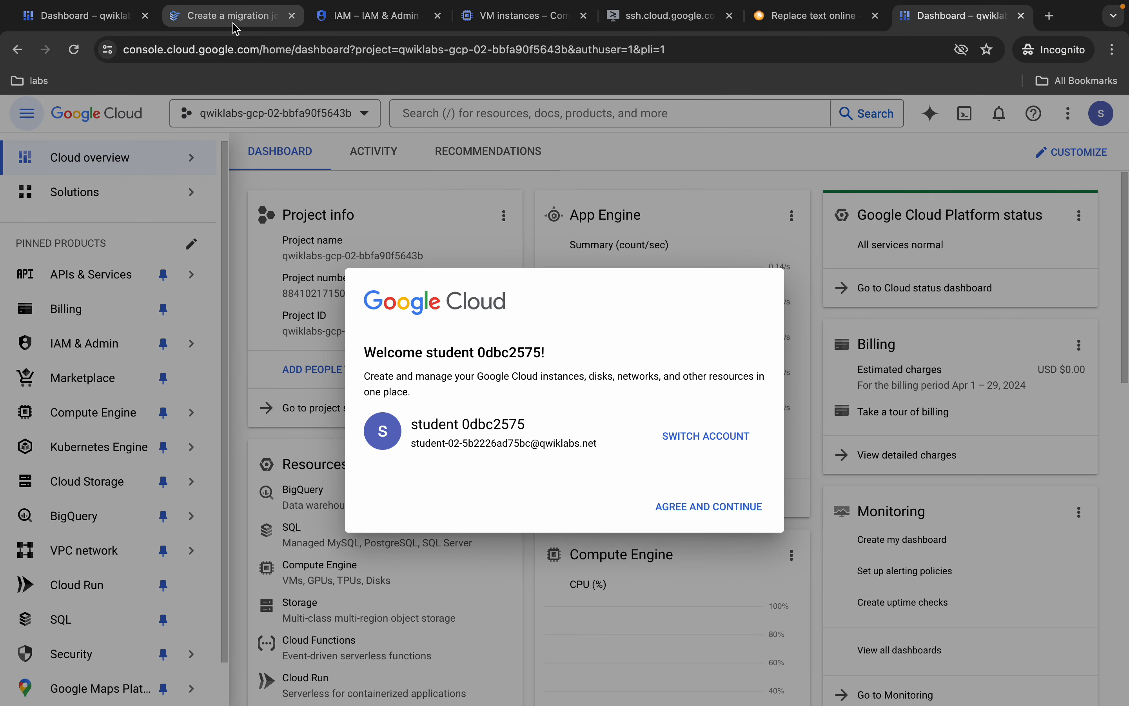
Return to the migration job, review its destination settings, and create the destination Cloud SQL database with 10 GB storage.
click(233, 24)
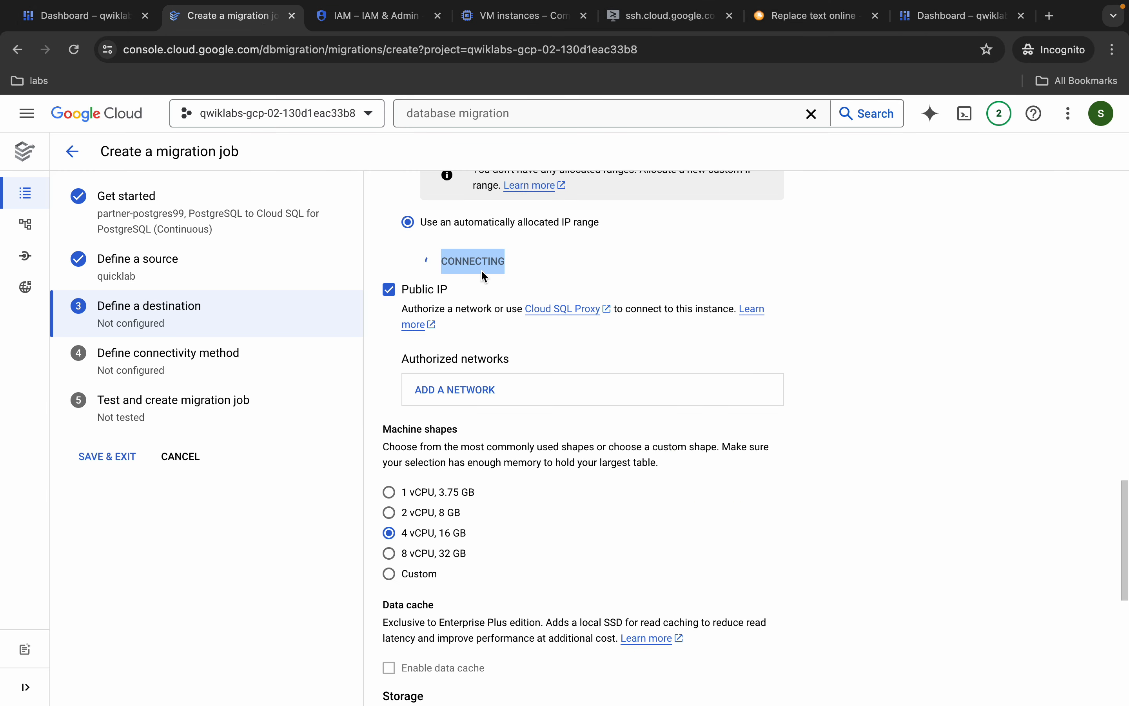
scroll(459, 265, down, 3)
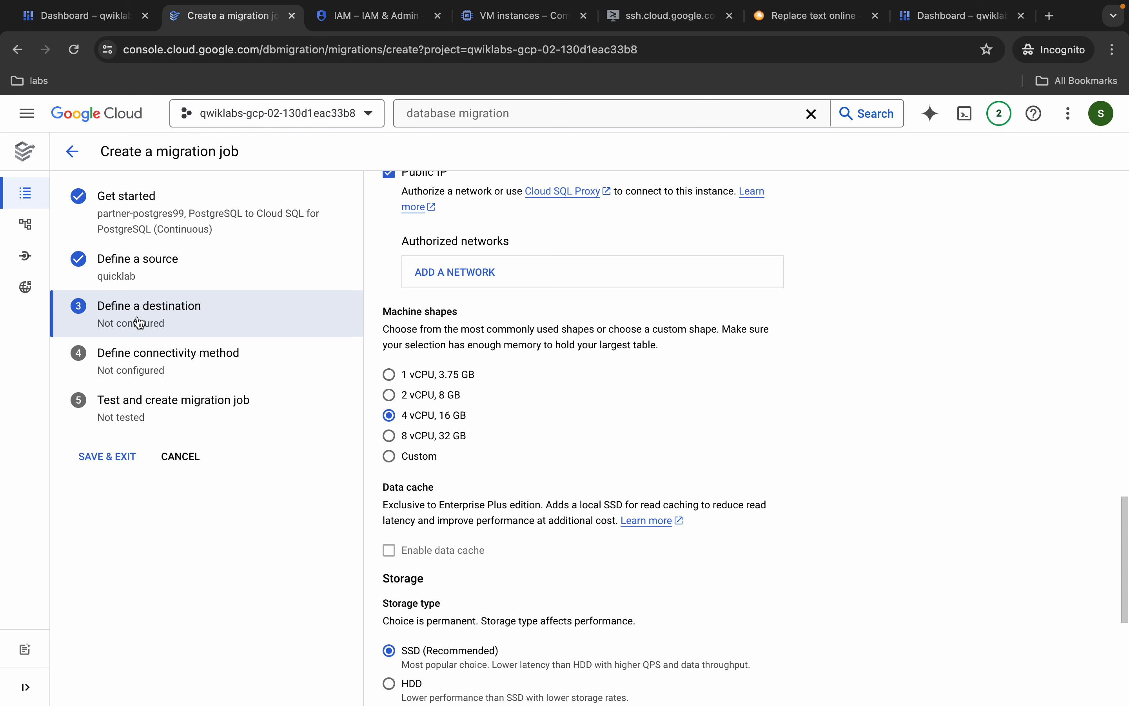
scroll(545, 250, up, 2)
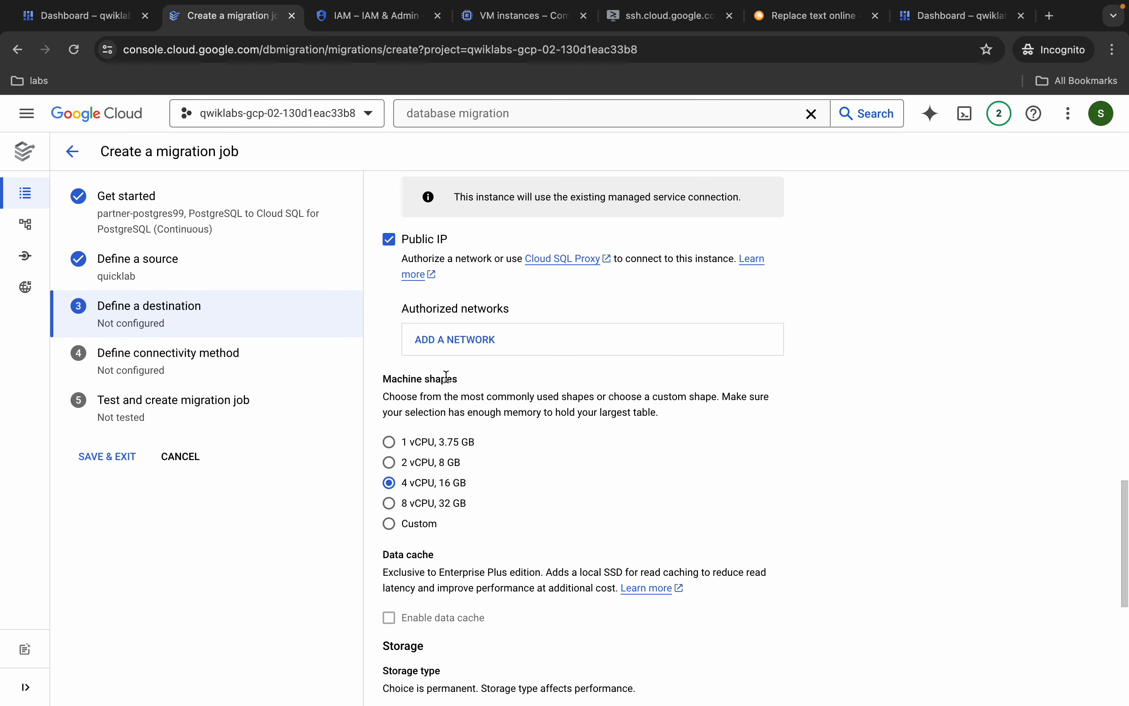
scroll(446, 376, up, 4)
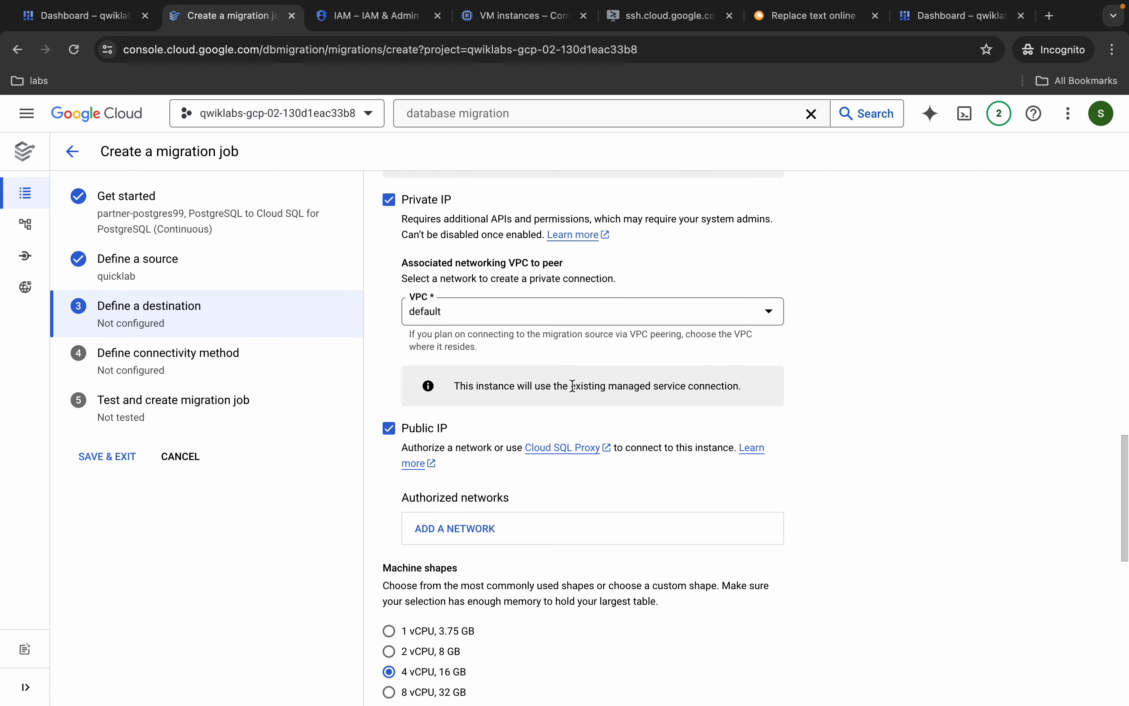
scroll(572, 387, down, 4)
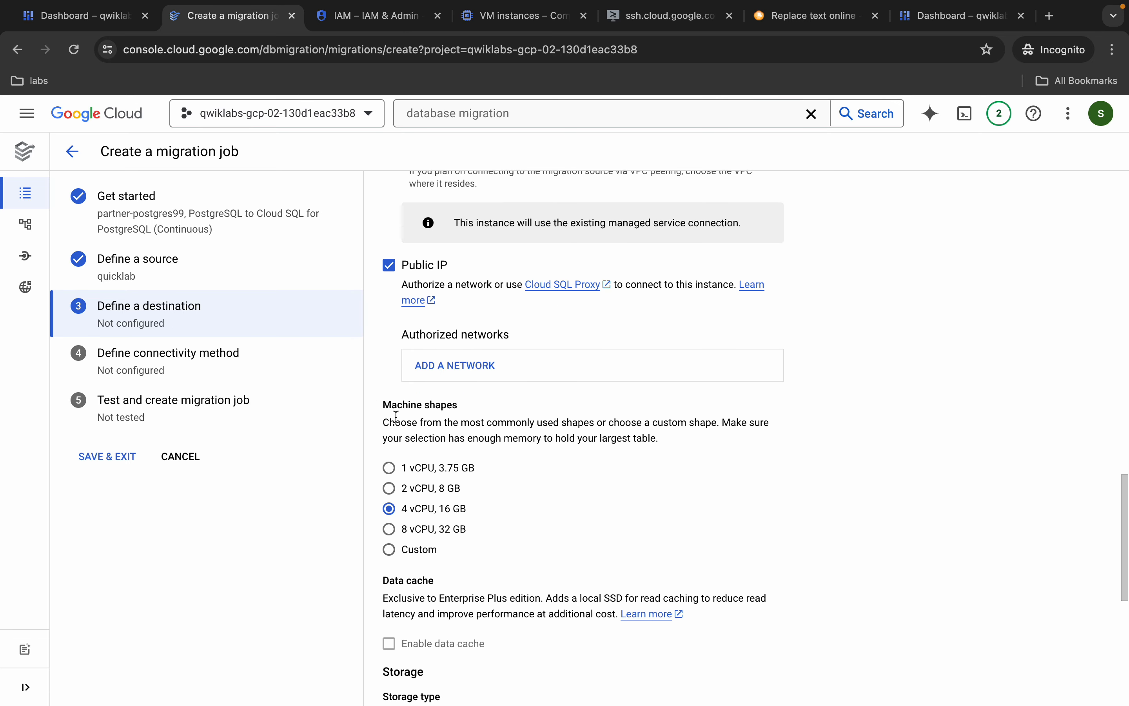
scroll(423, 515, down, 9)
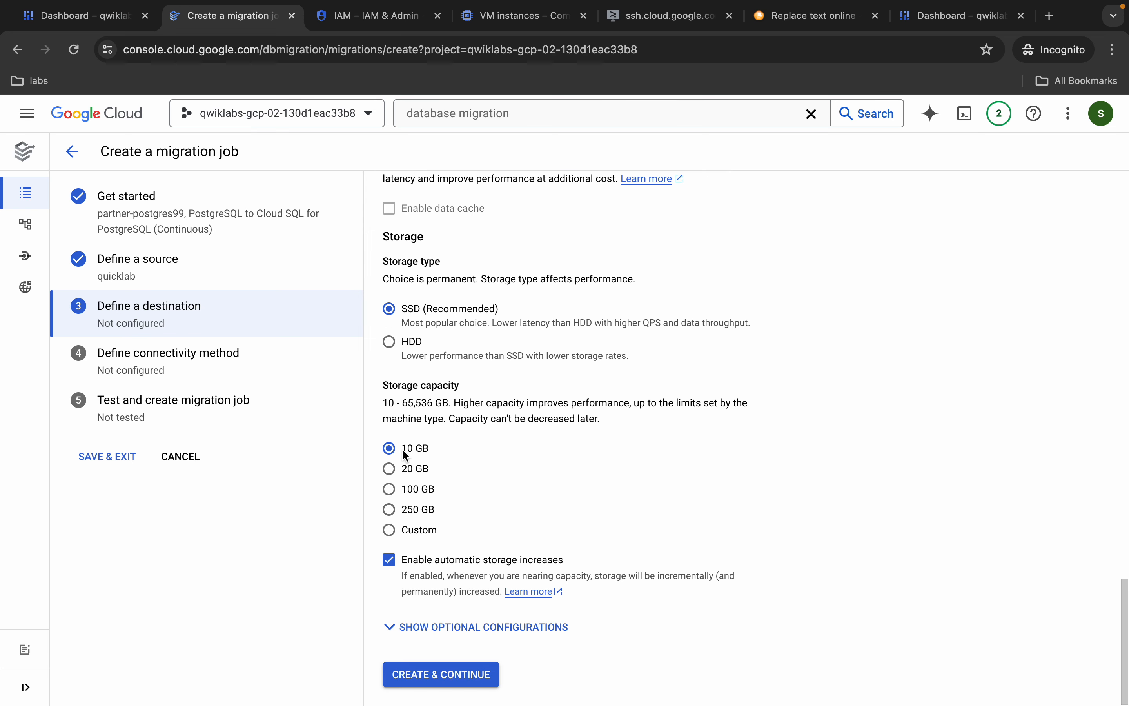
click(446, 683)
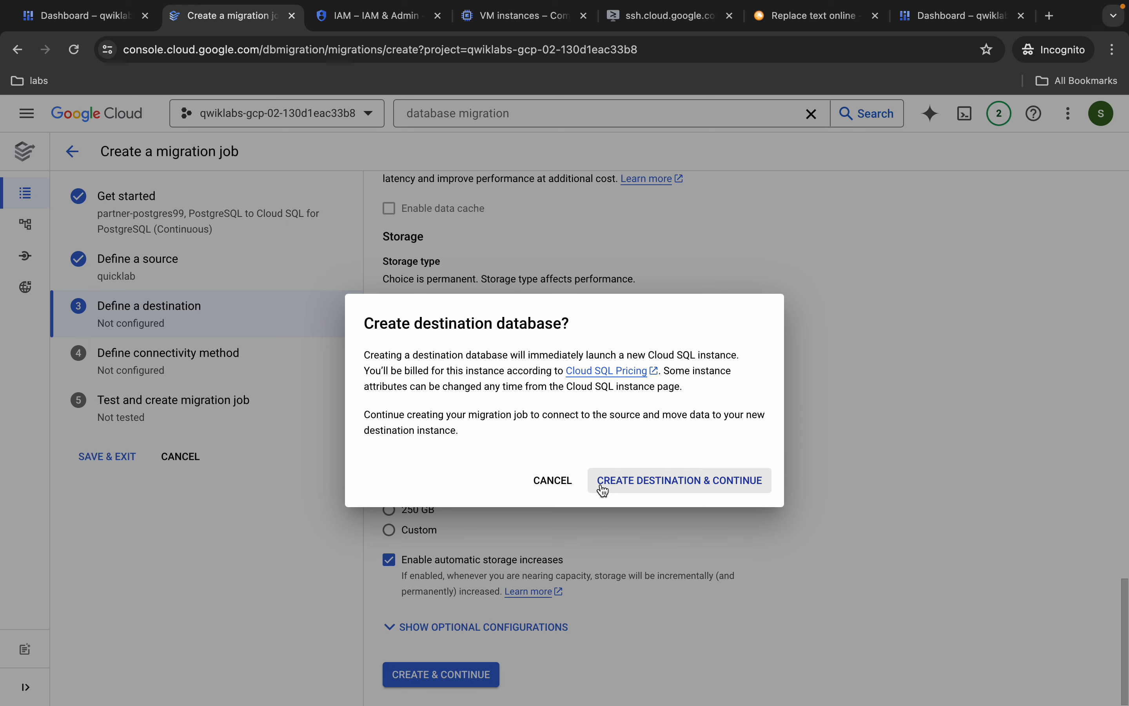
click(672, 481)
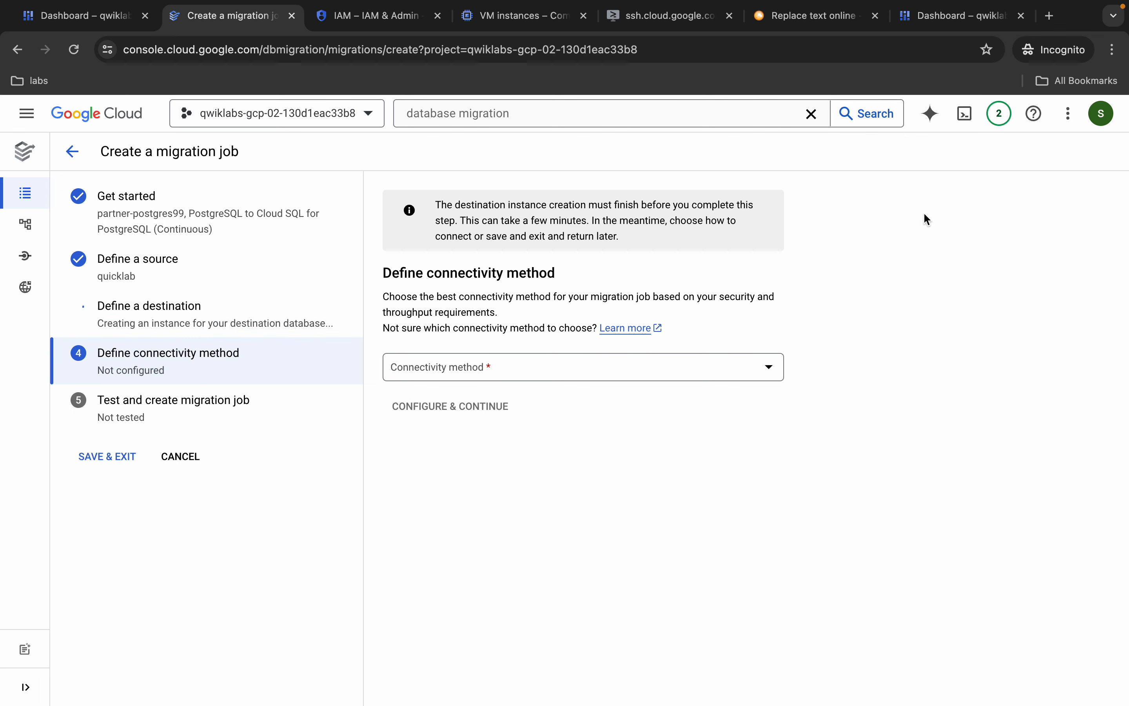
Return to the Cymbal project dashboard and accept the Google Cloud Platform Terms of Service.
click(940, 14)
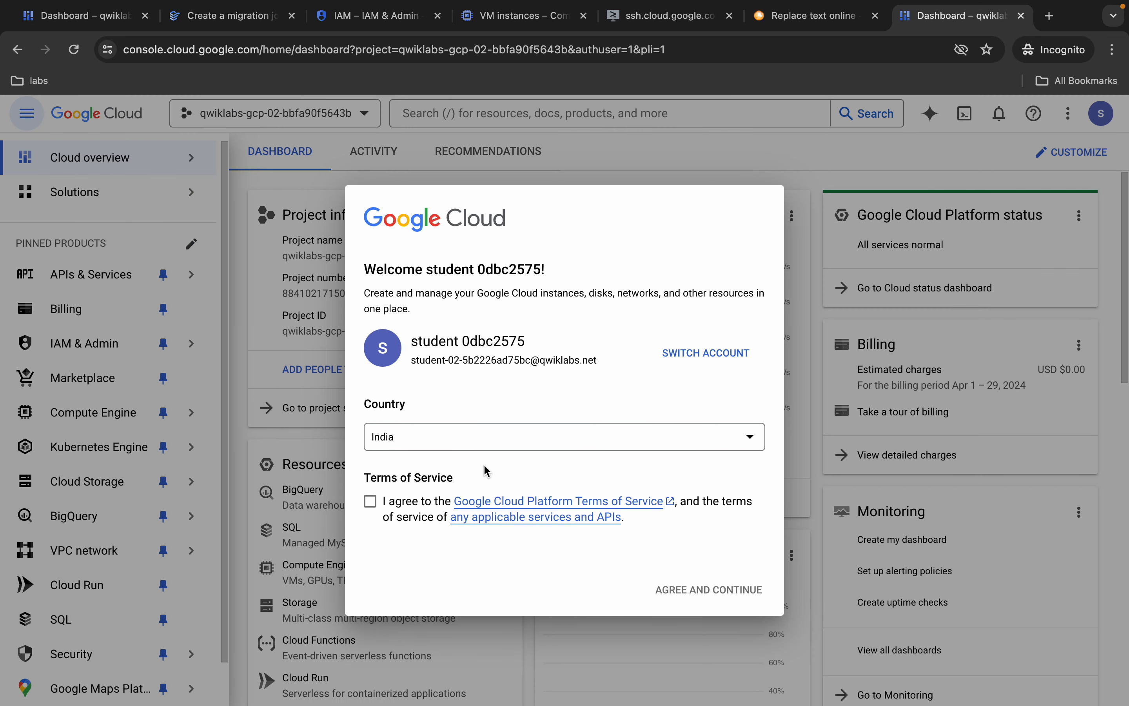
click(371, 501)
click(707, 592)
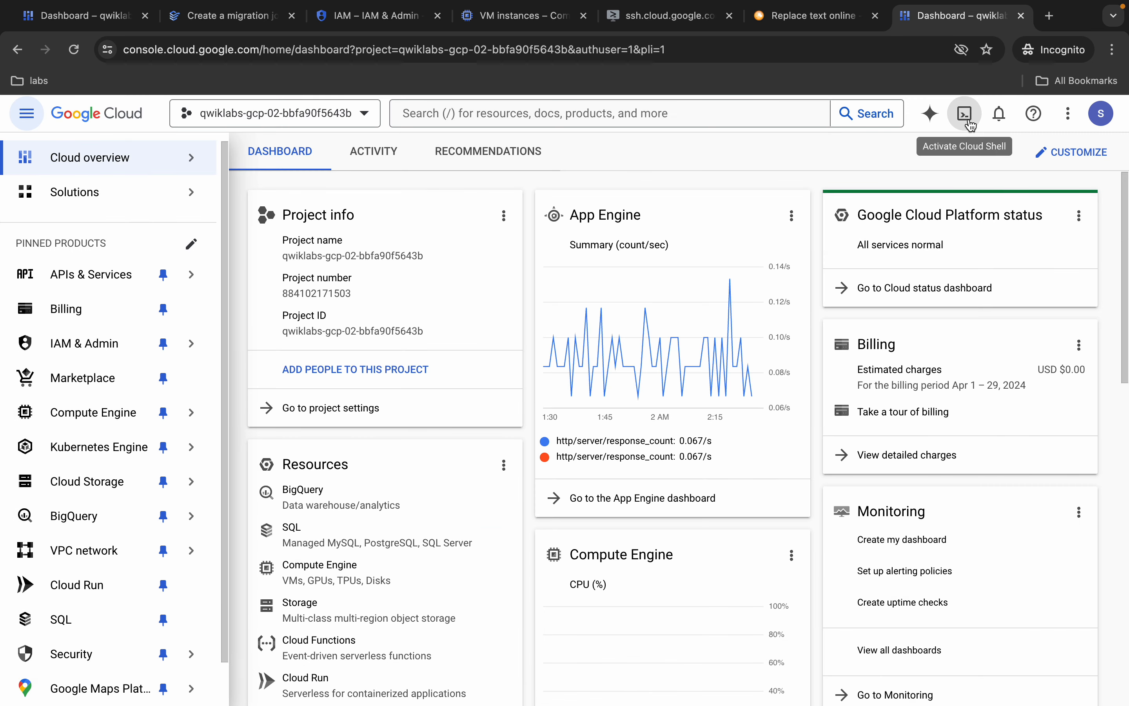
Activate Cloud Shell in the Cymbal project and expand its terminal to full view.
click(965, 114)
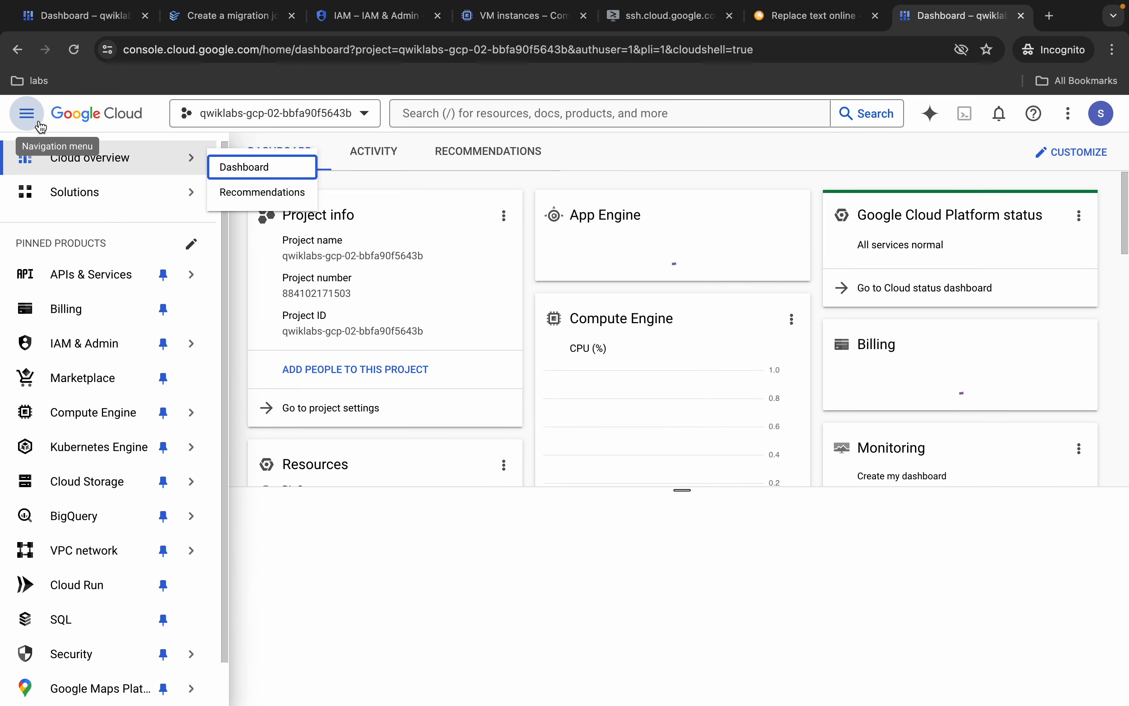
click(26, 116)
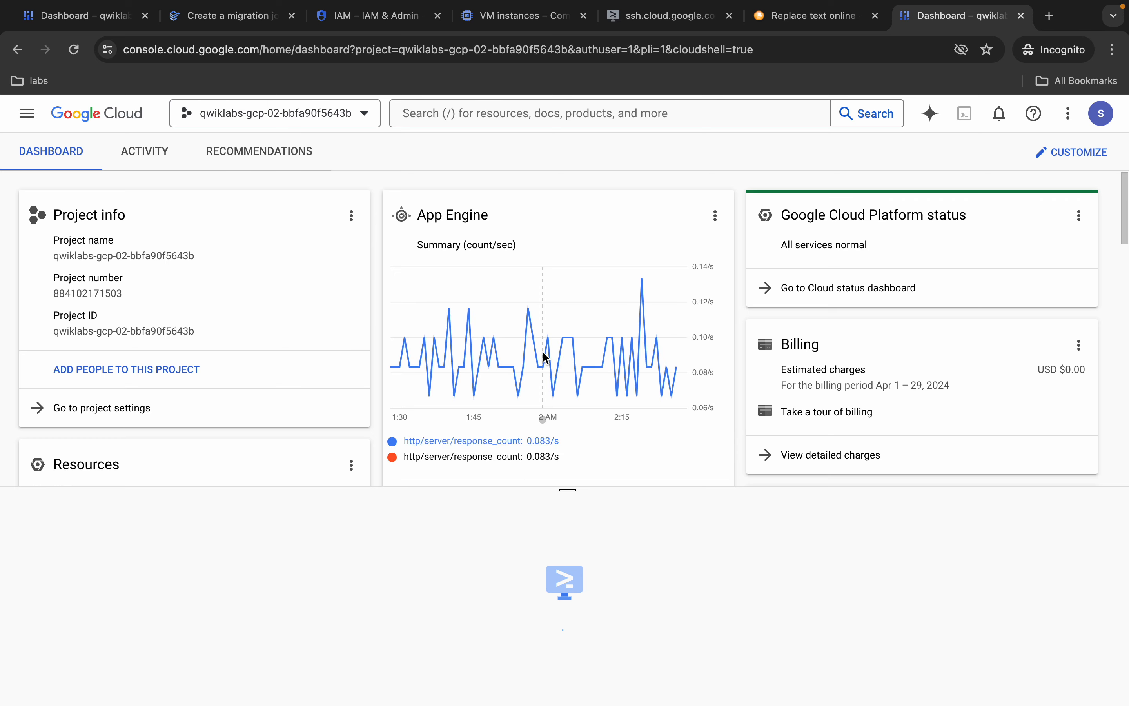
click(203, 19)
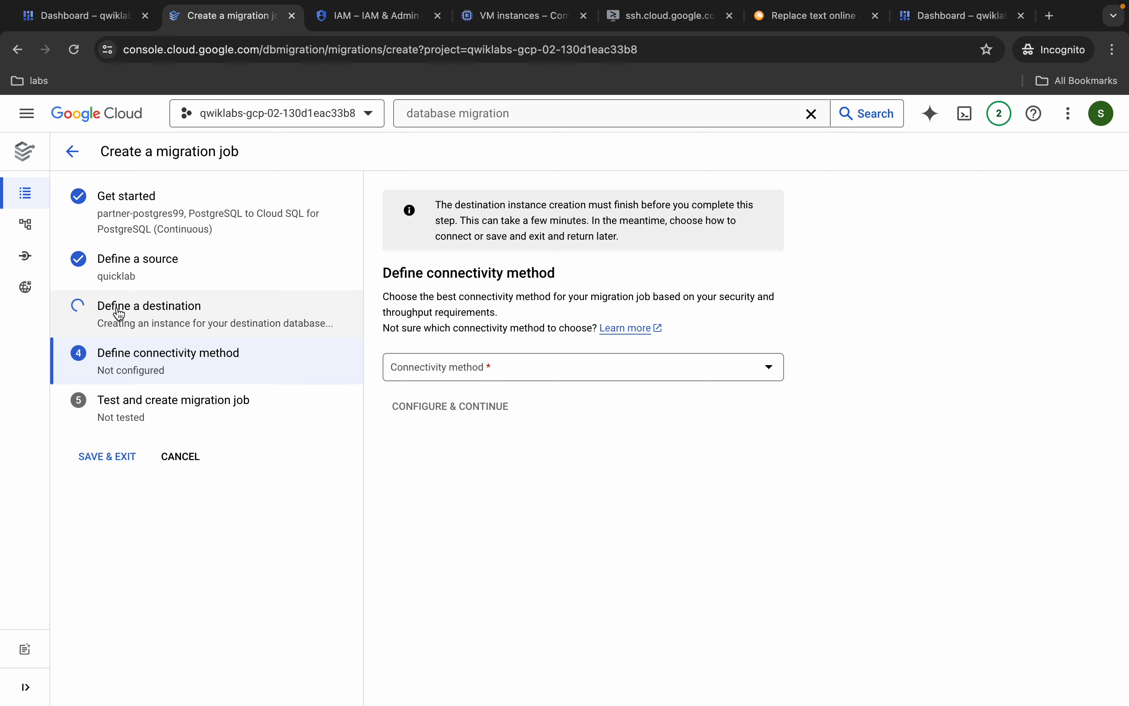
click(949, 24)
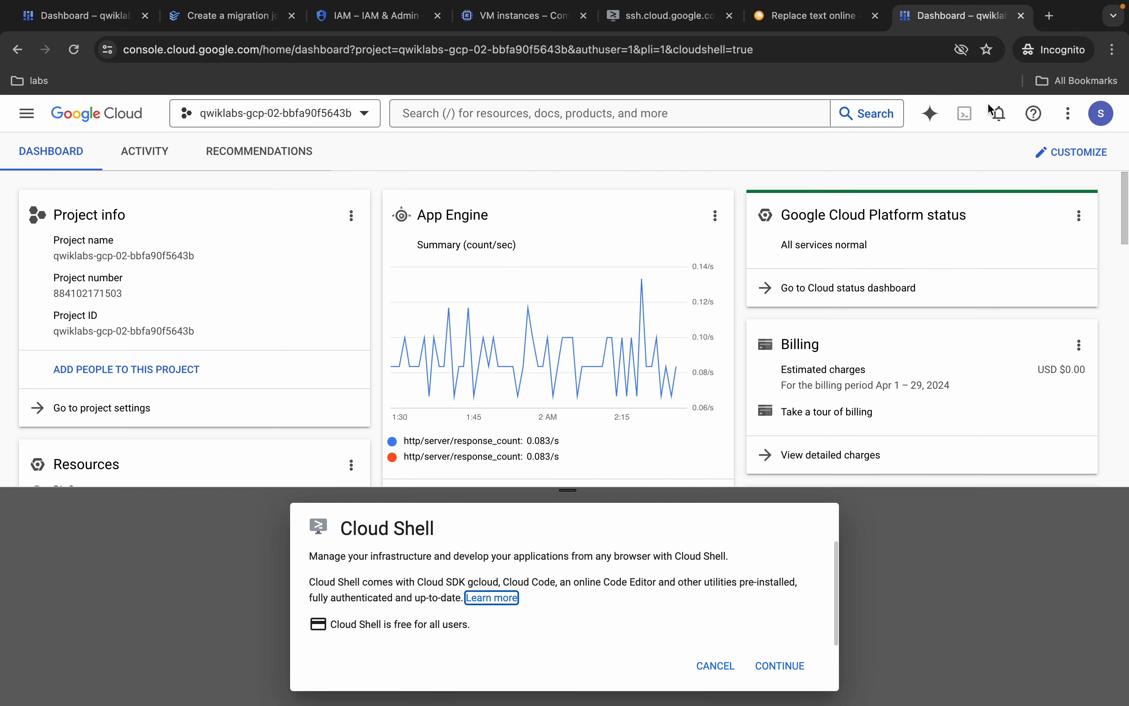
click(790, 668)
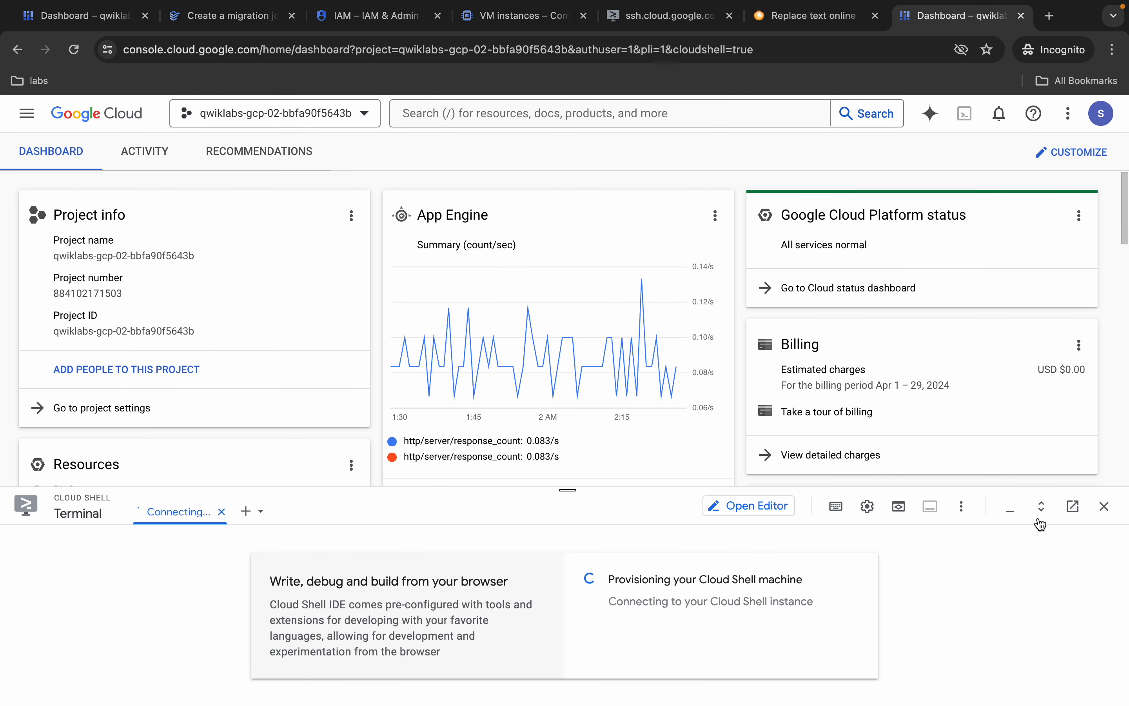
click(1040, 506)
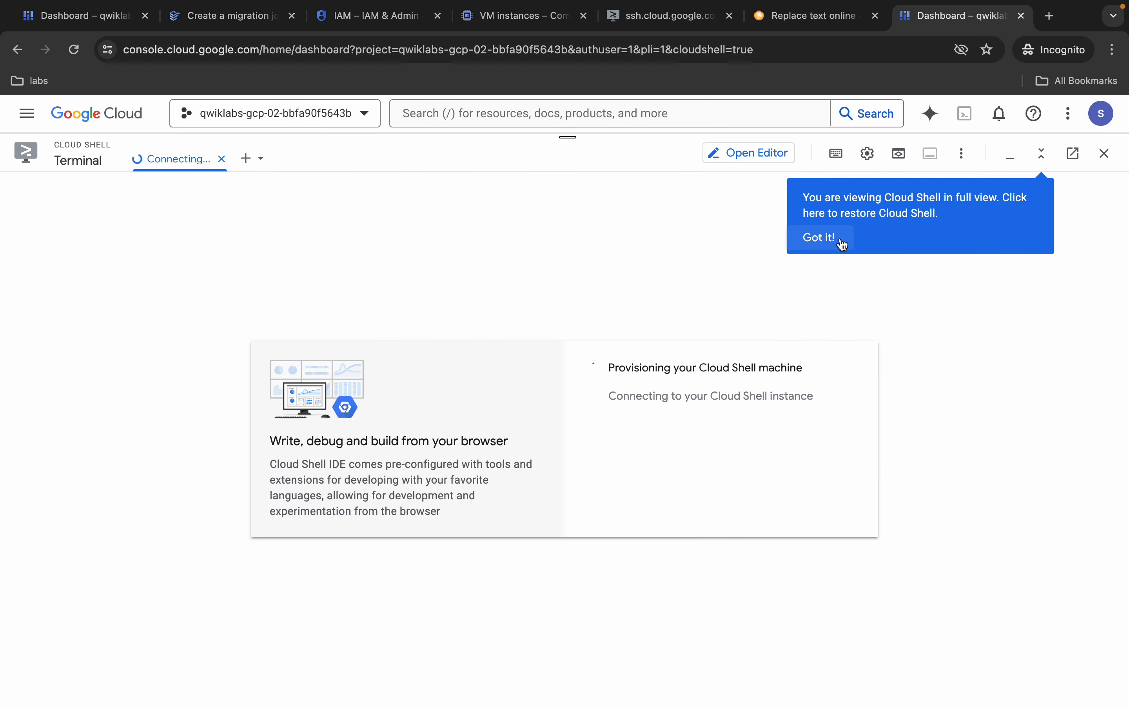
click(827, 239)
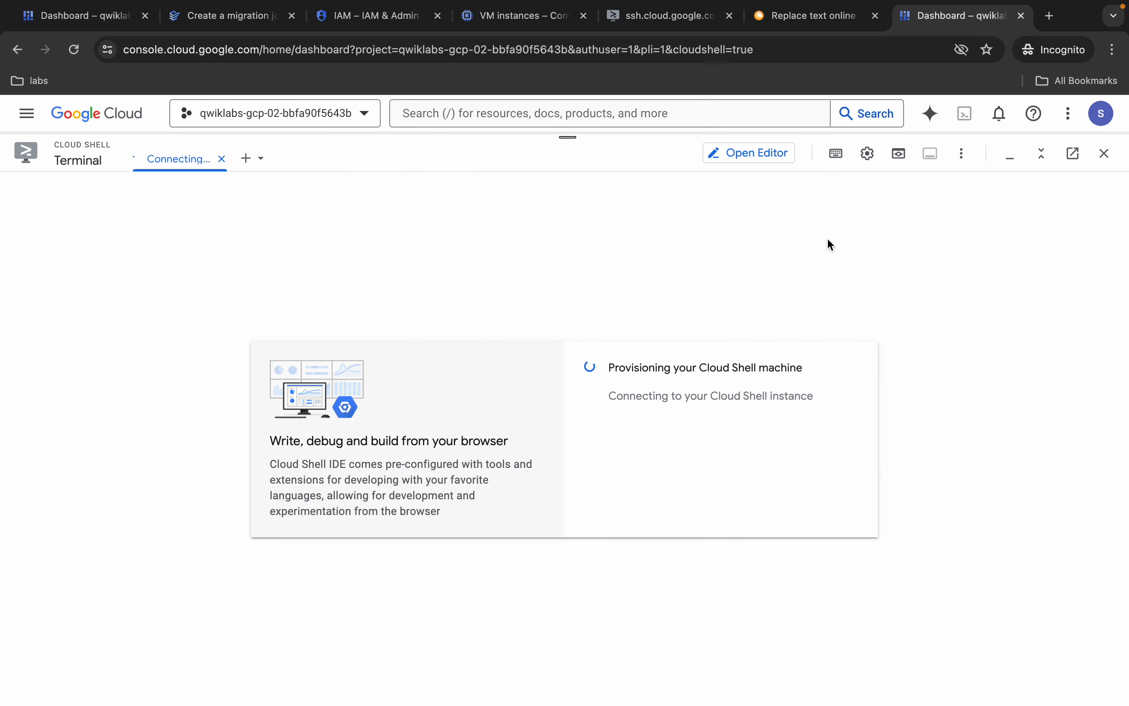
Open the RapidTables online Notepad in a new incognito tab and dismiss its two notices.
key(ctrl+t)
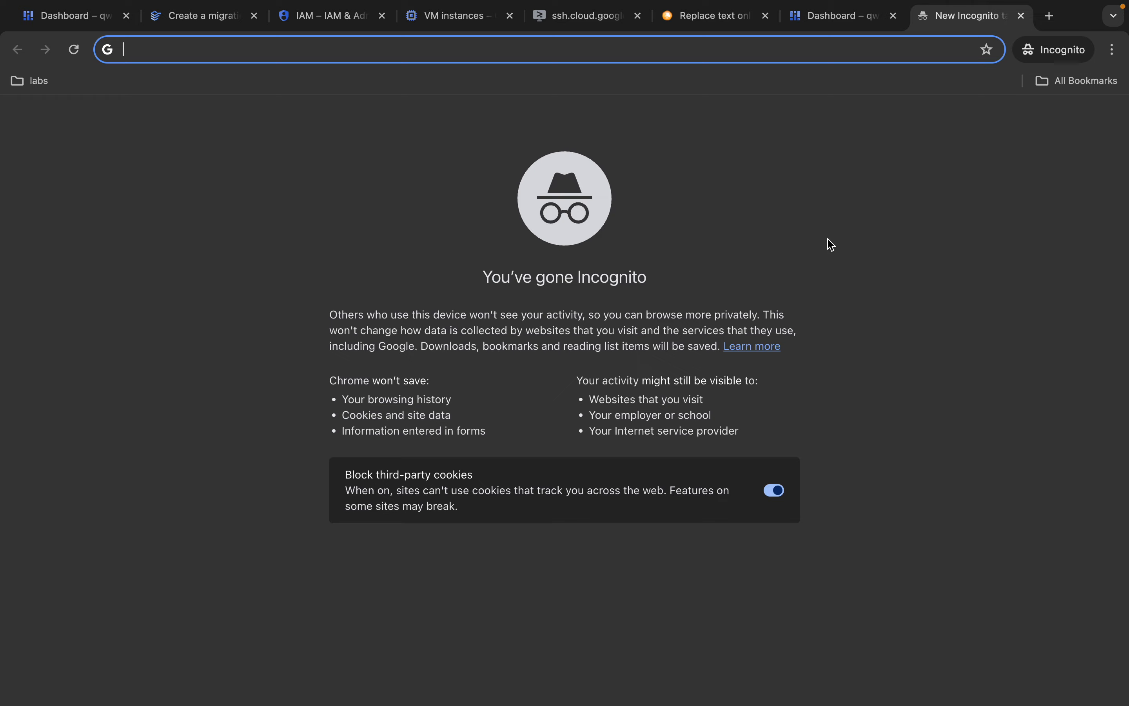
text(online)
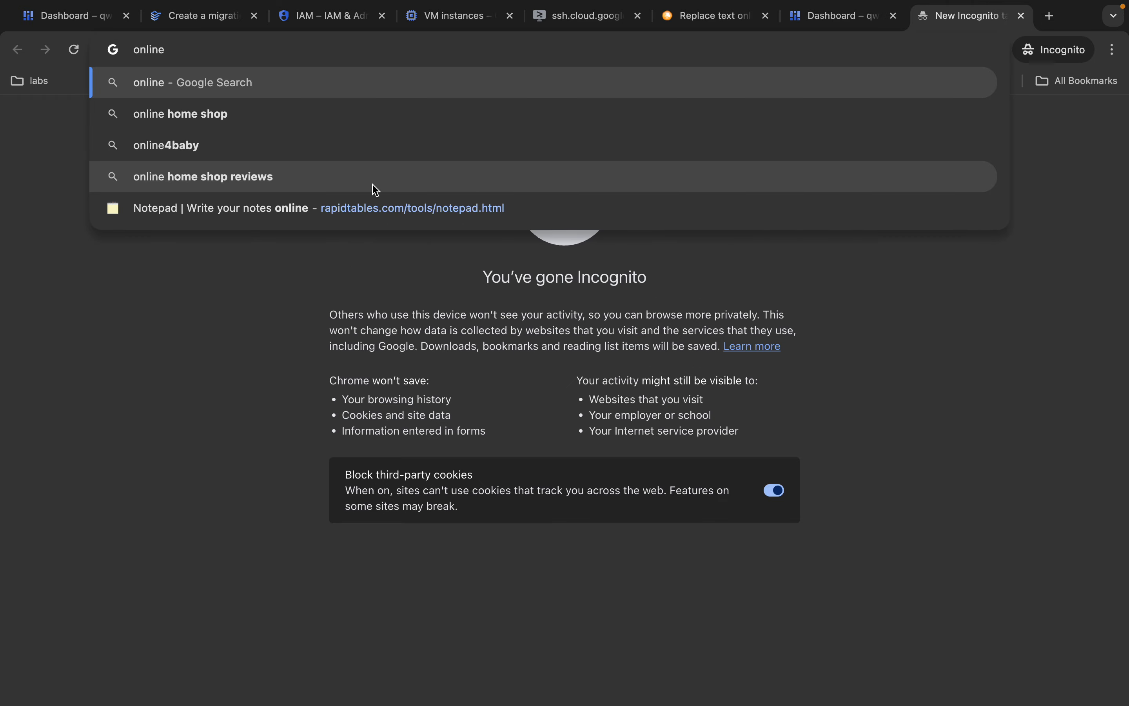
click(284, 213)
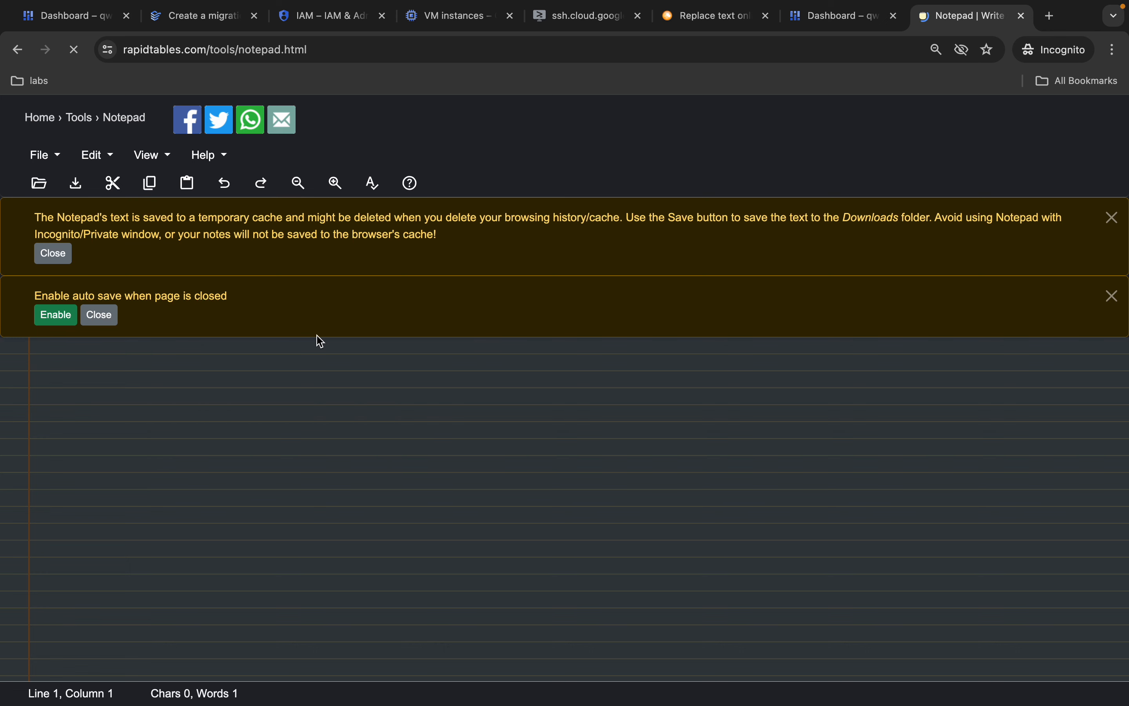
click(1116, 295)
click(1115, 221)
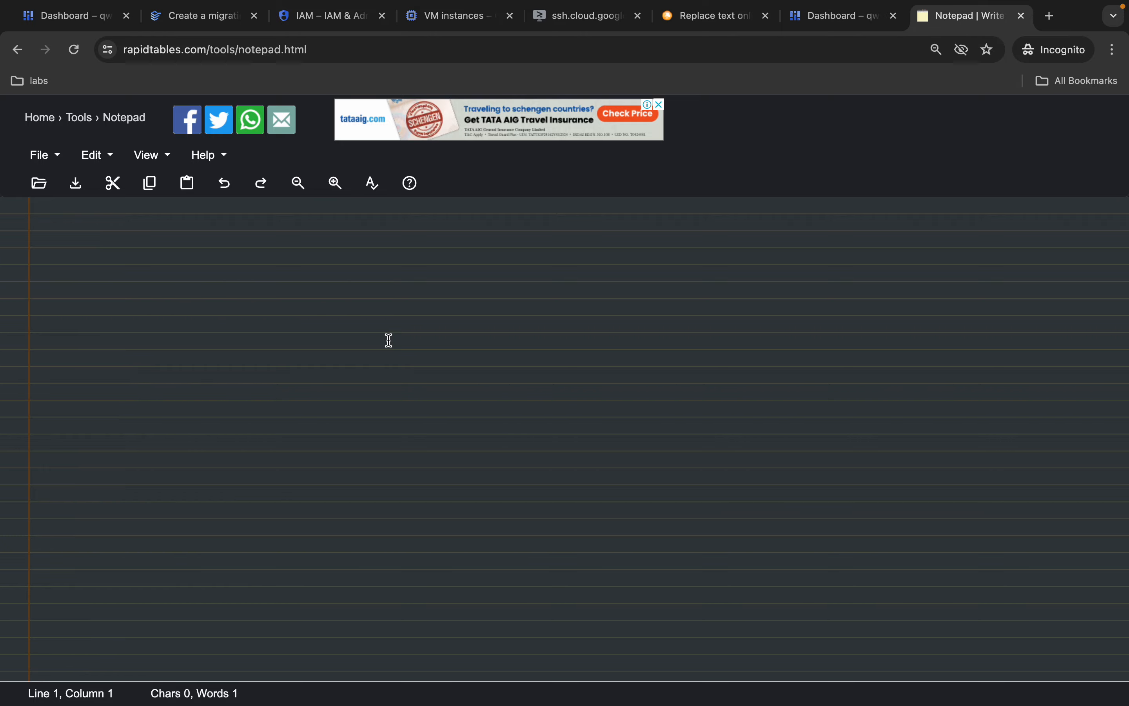
Copy the export variables block, VPC_NAME through RULE_NAME3, from the GitHub solution file and paste it into the online notepad.
key(ctrl+Left)
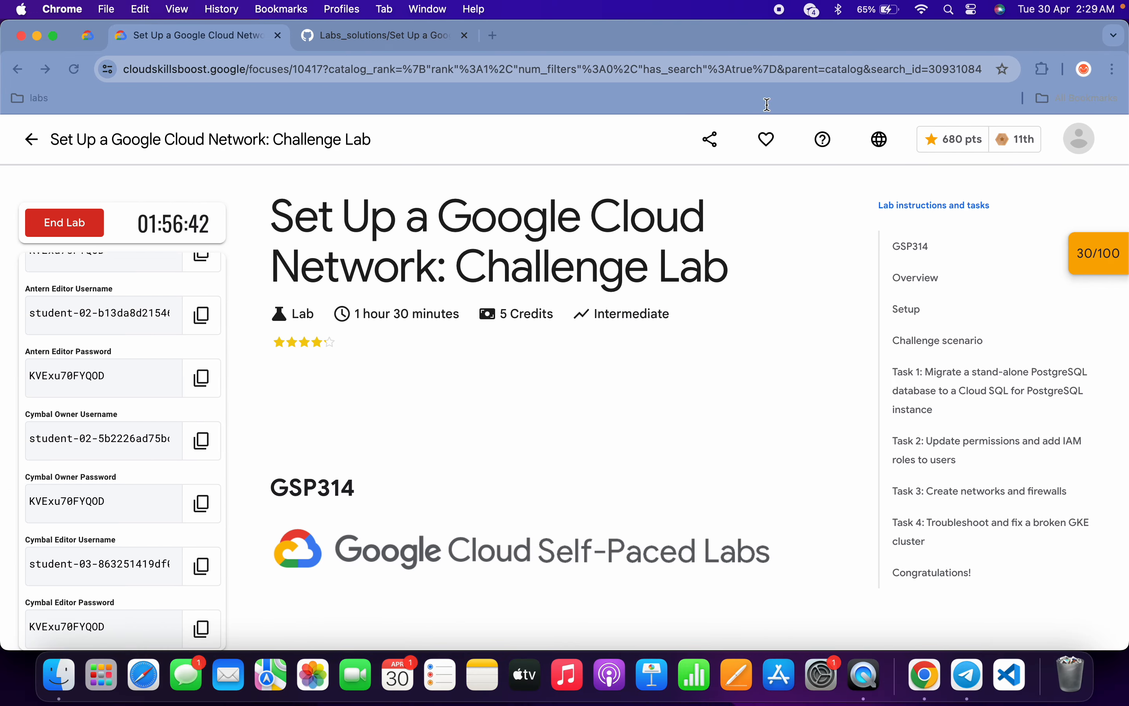
click(326, 37)
scroll(731, 421, down, 2)
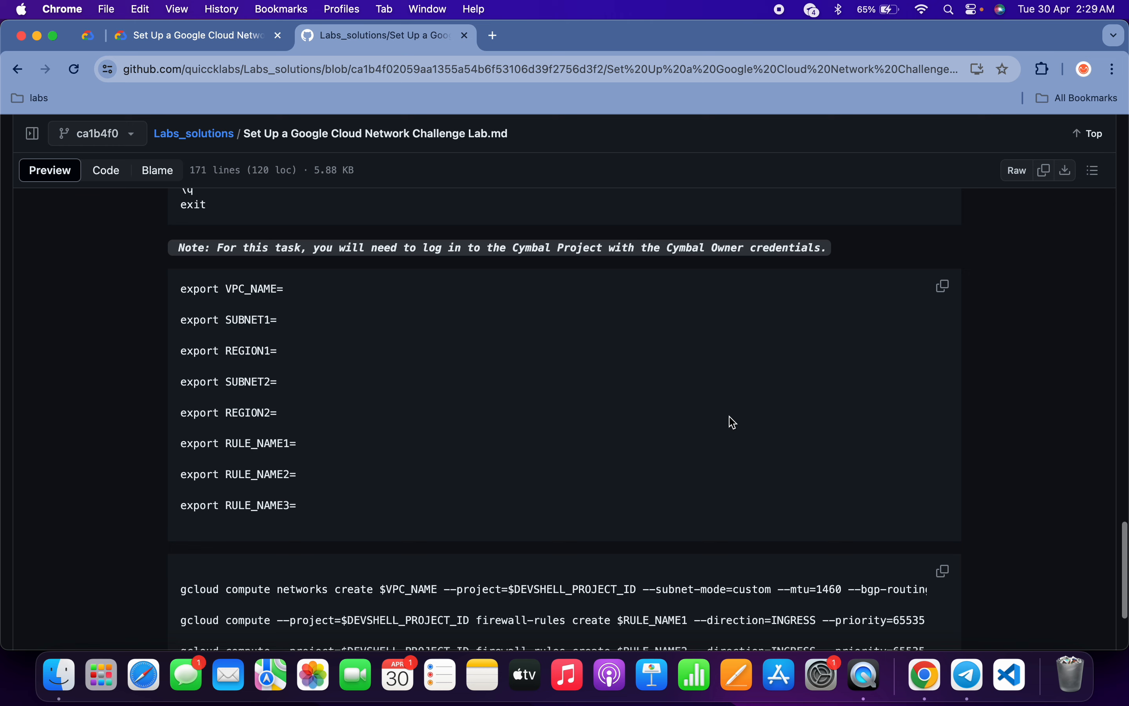
click(945, 288)
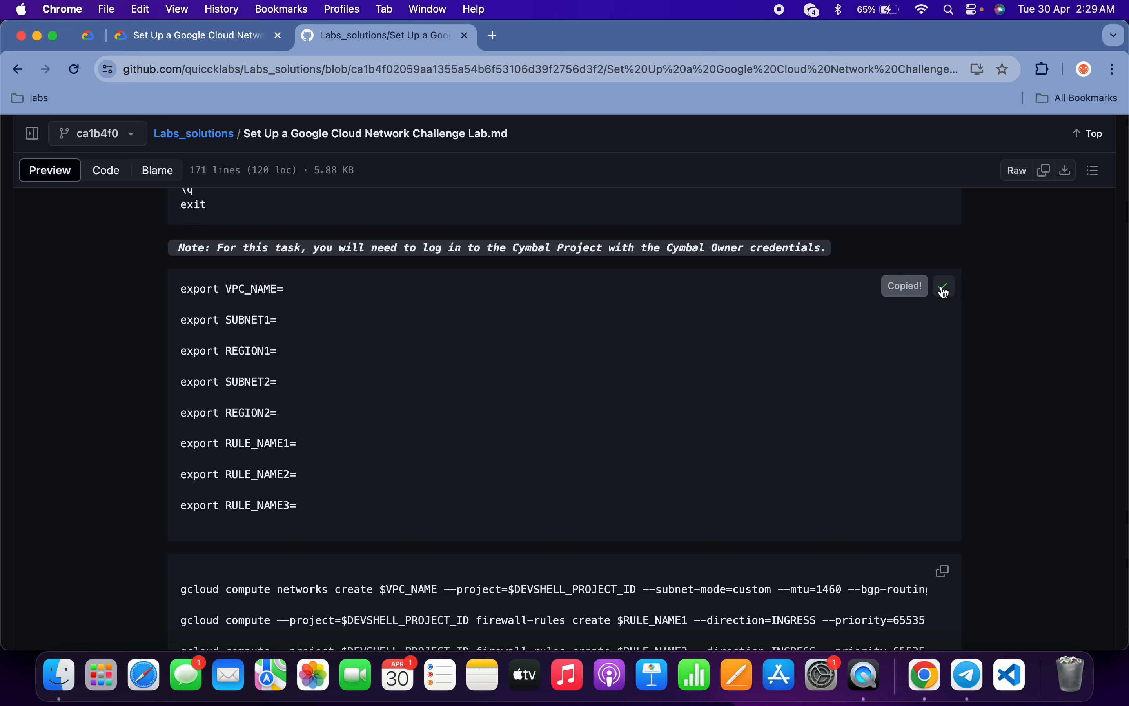
key(ctrl+Right)
click(758, 373)
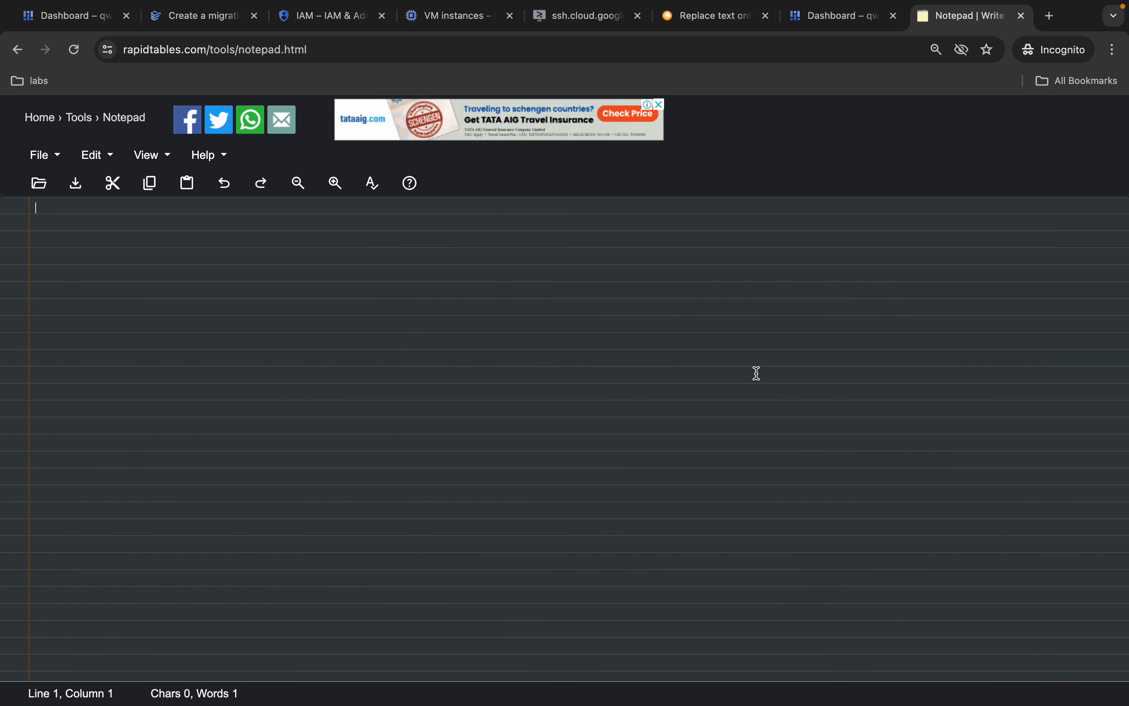
key(super+v)
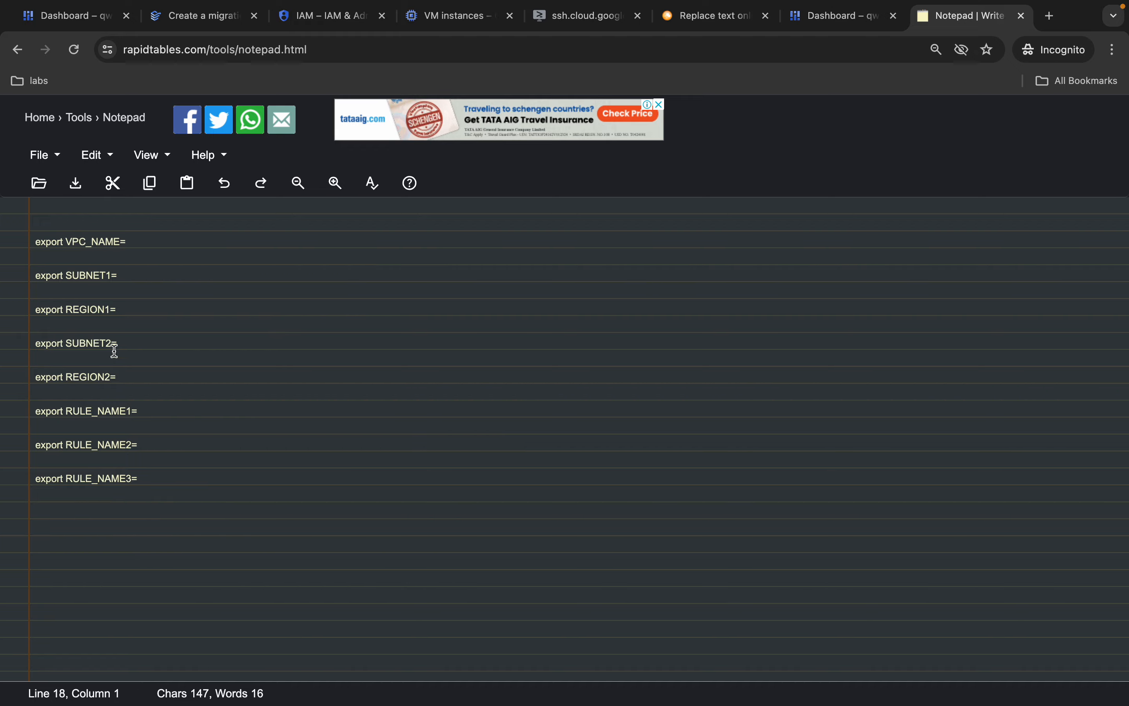
Copy the VPC network name from the Task 3 instructions and set VPC_NAME to vpc-network-62vl in the notepad.
key(ctrl+Left)
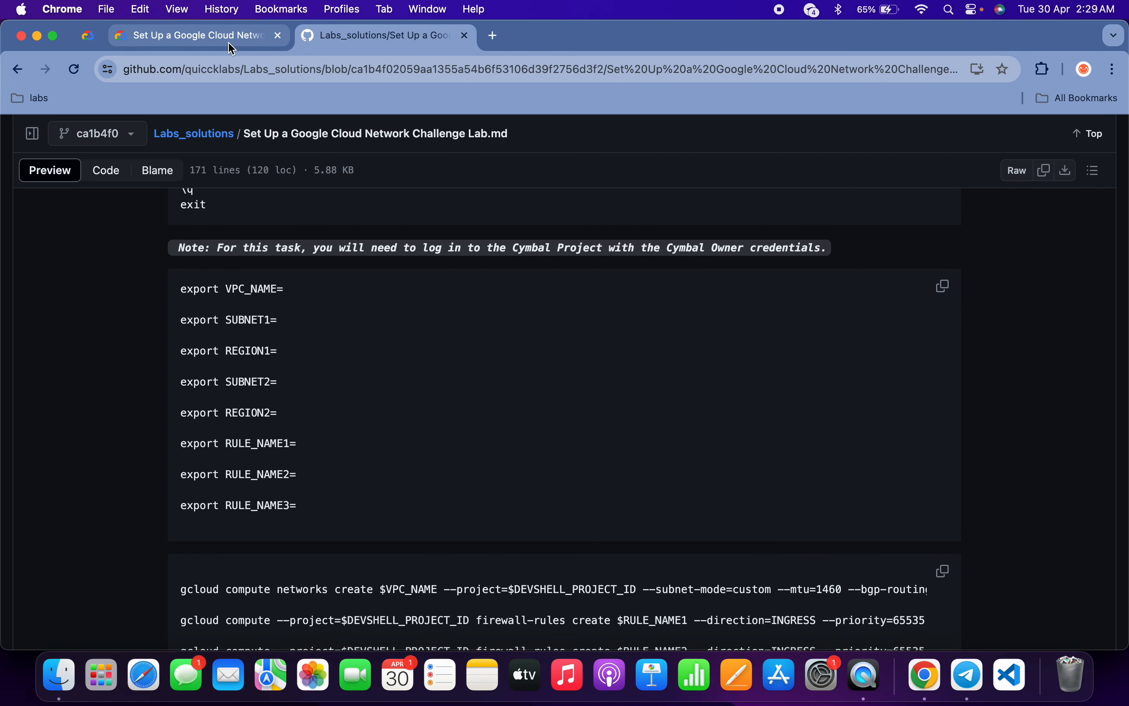
click(230, 46)
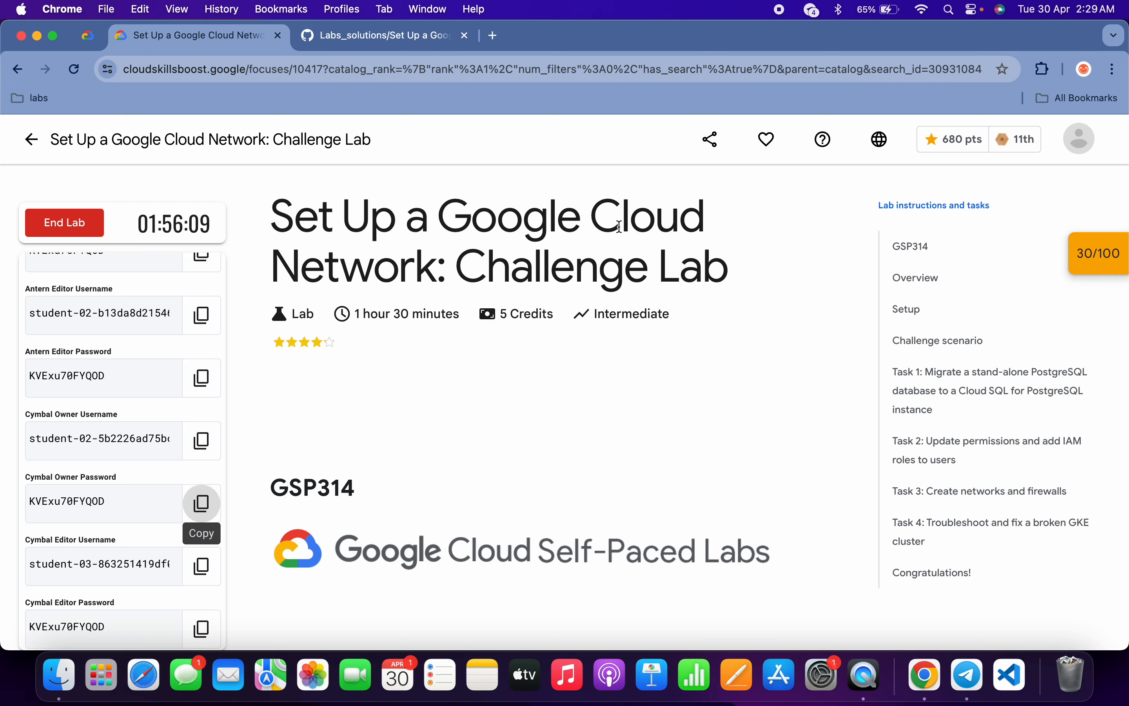
click(940, 490)
scroll(508, 403, down, 5)
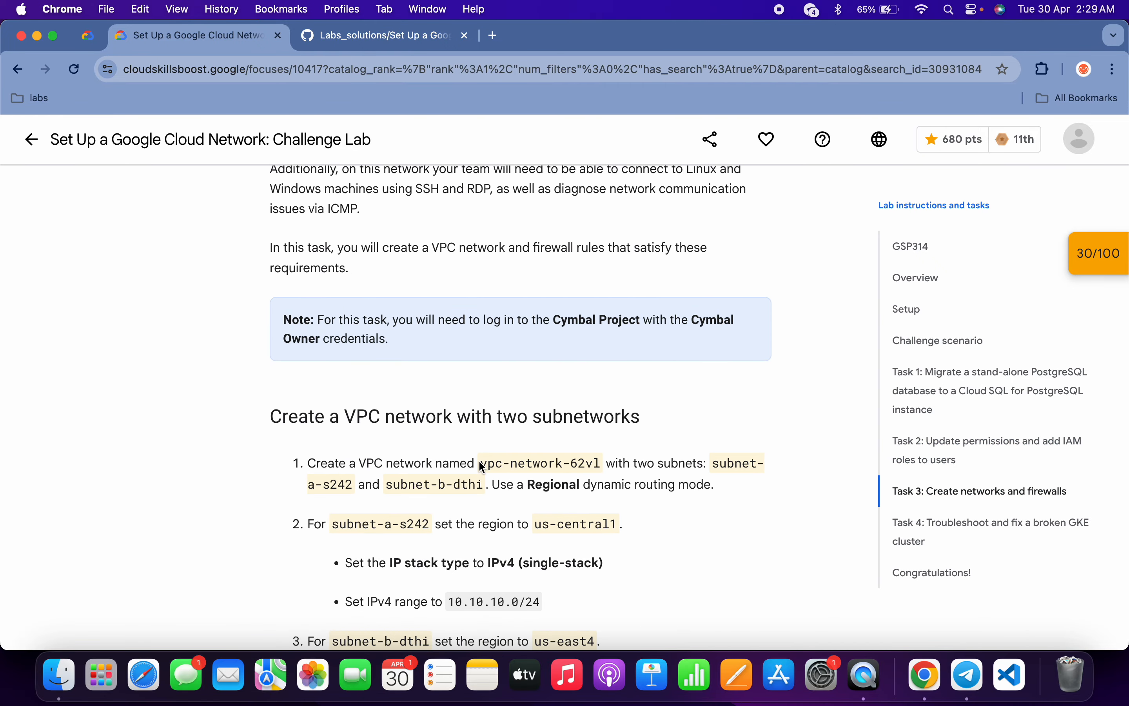
drag(480, 464, 599, 463)
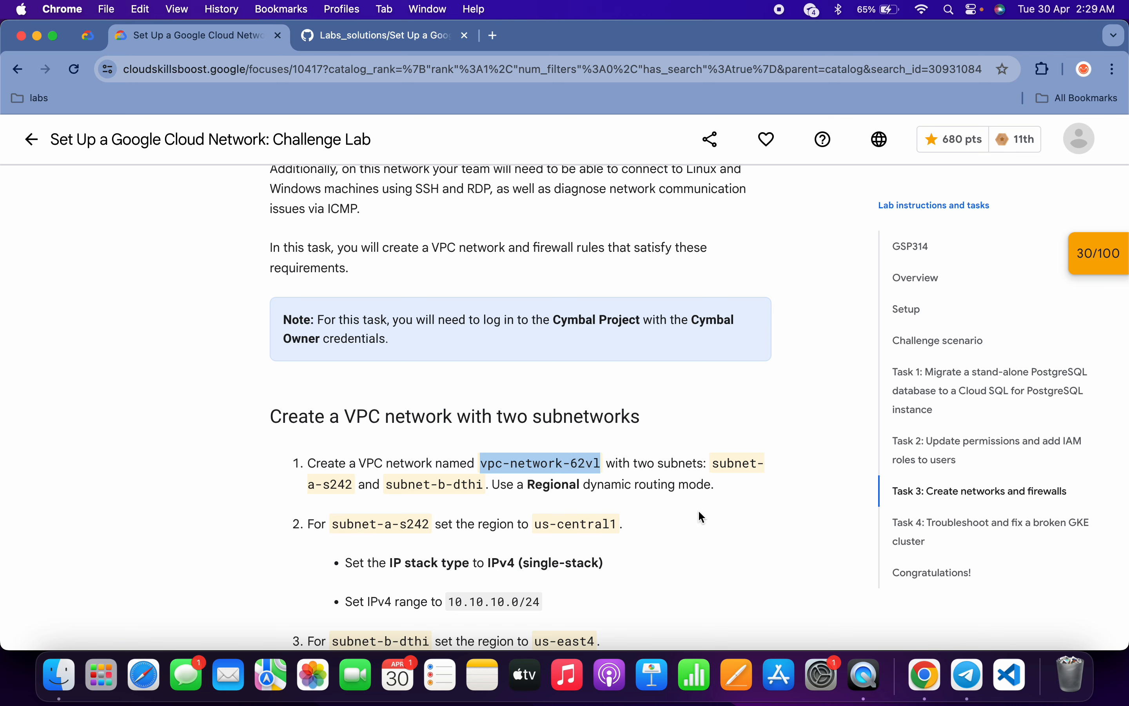
key(ctrl+Right)
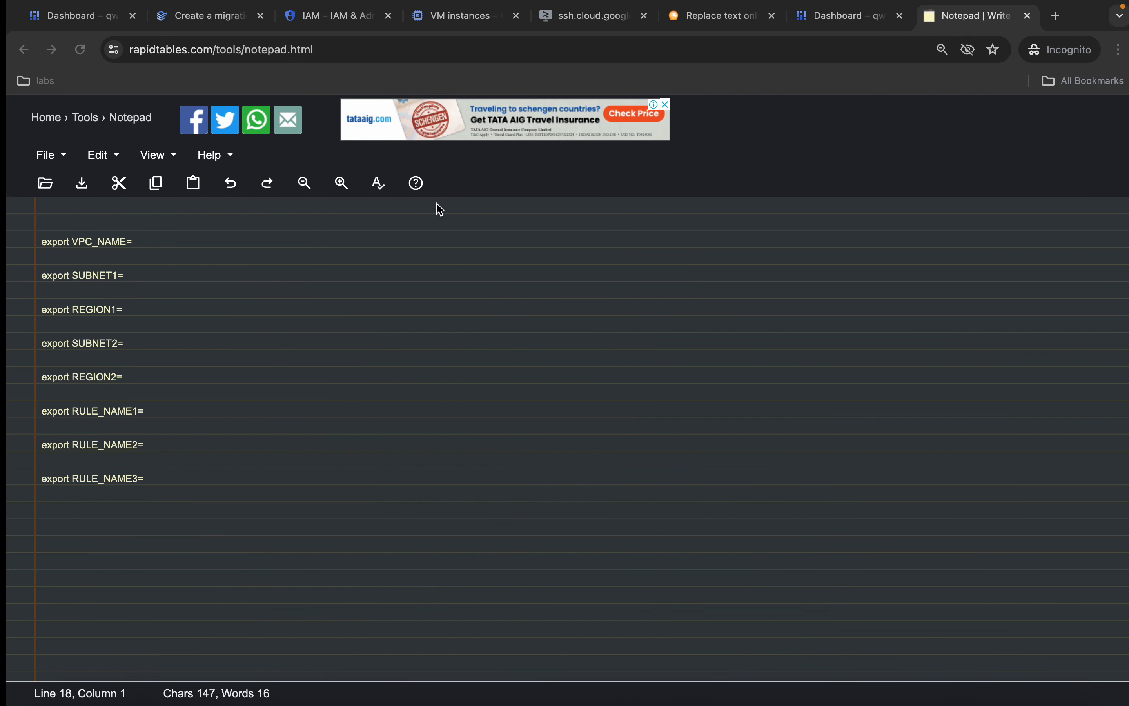
click(132, 246)
key(ctrl+v)
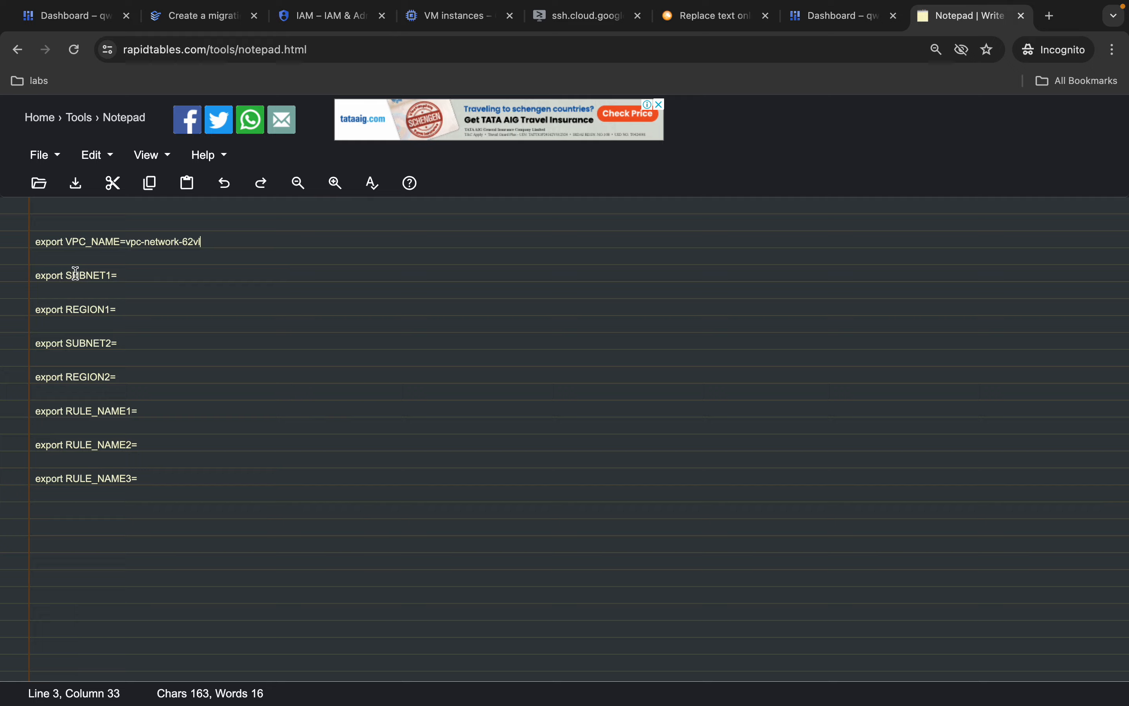
Copy the first subnet's name from the Task 3 instructions and set SUBNET1 to subnet-a-s242 in the notepad.
key(ctrl+Left)
scroll(508, 467, down, 3)
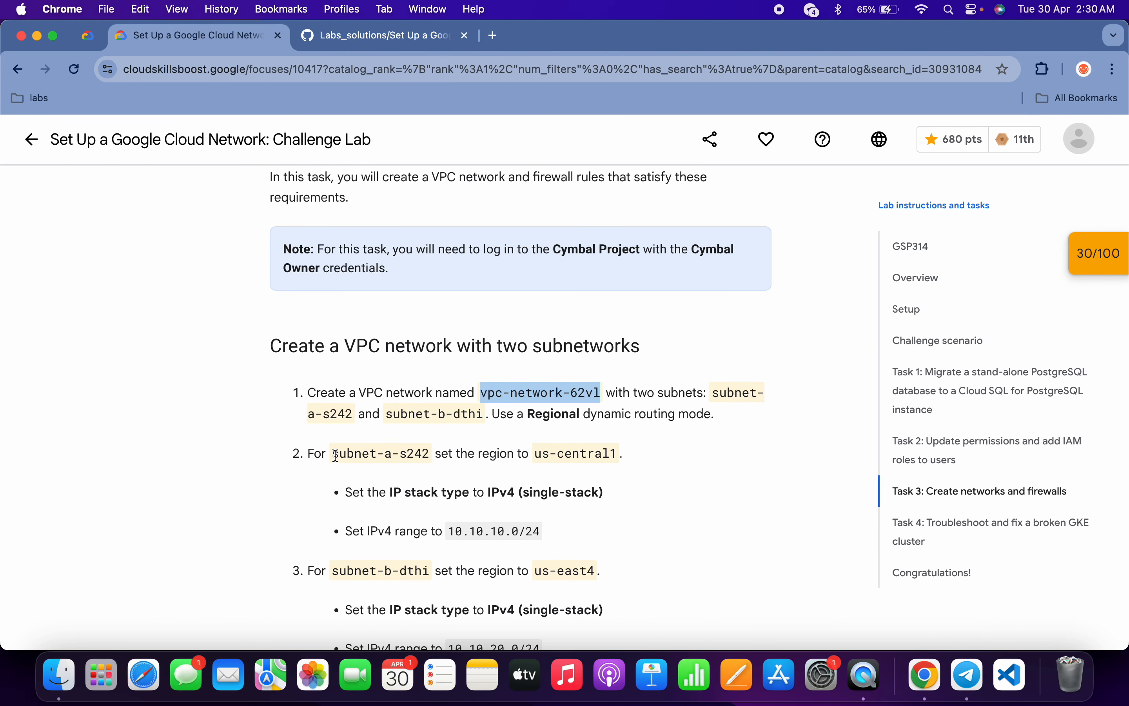
drag(336, 455, 436, 455)
key(super+c)
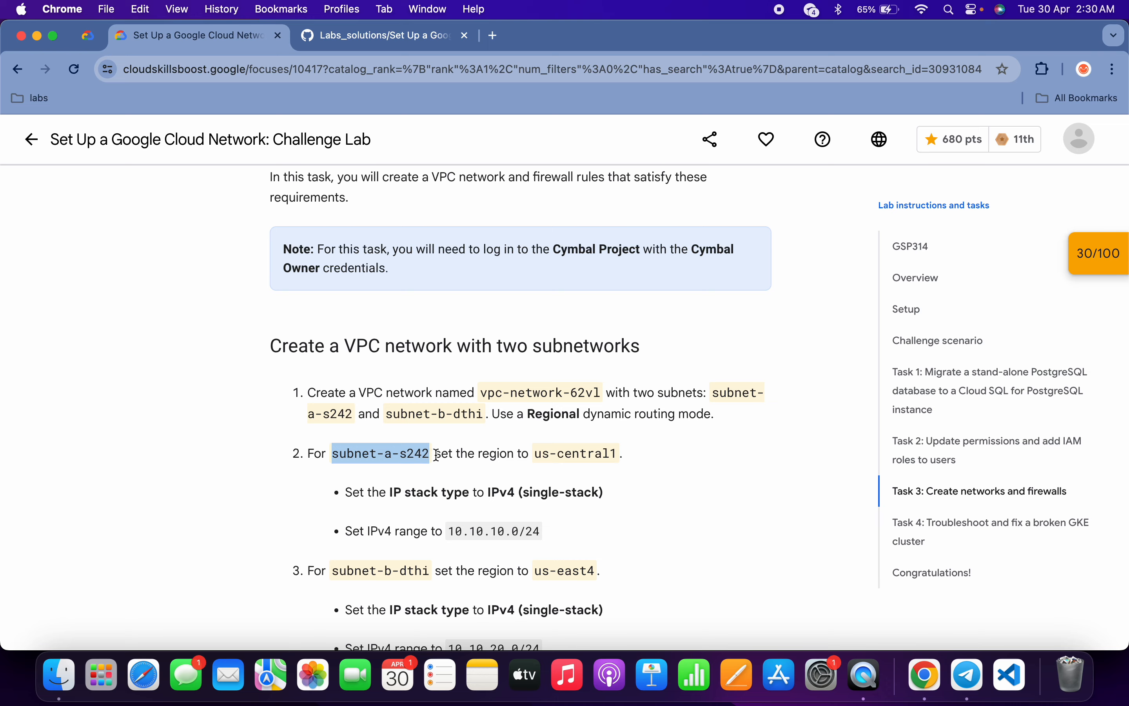
key(ctrl+Right)
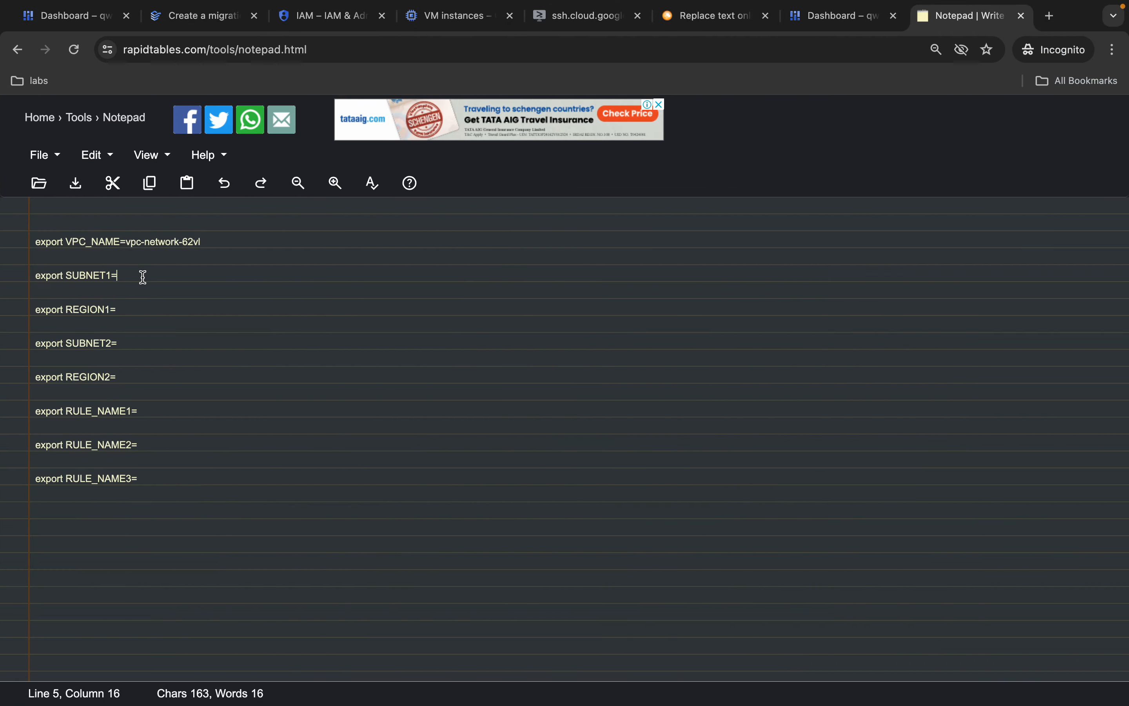
key(super+v)
Copy the region given for subnet-a-s242 from the lab page and set REGION1 to us-central1 in the notepad.
key(ctrl+Left)
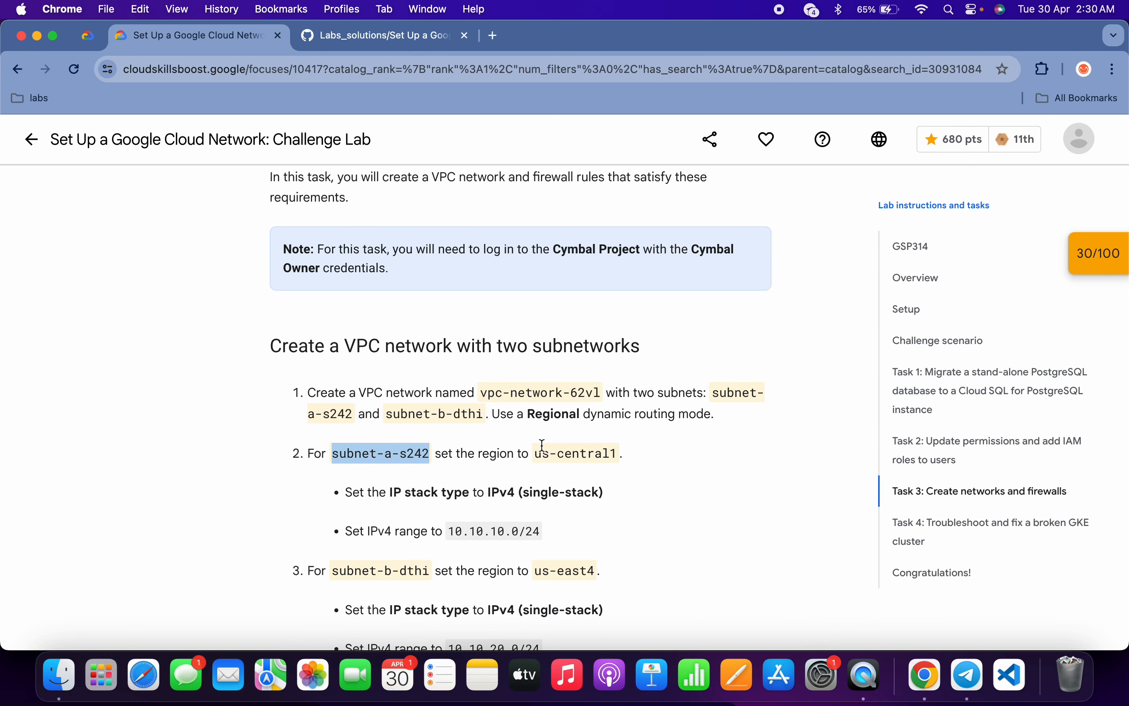
drag(536, 452, 618, 453)
key(super+c)
key(ctrl+Right)
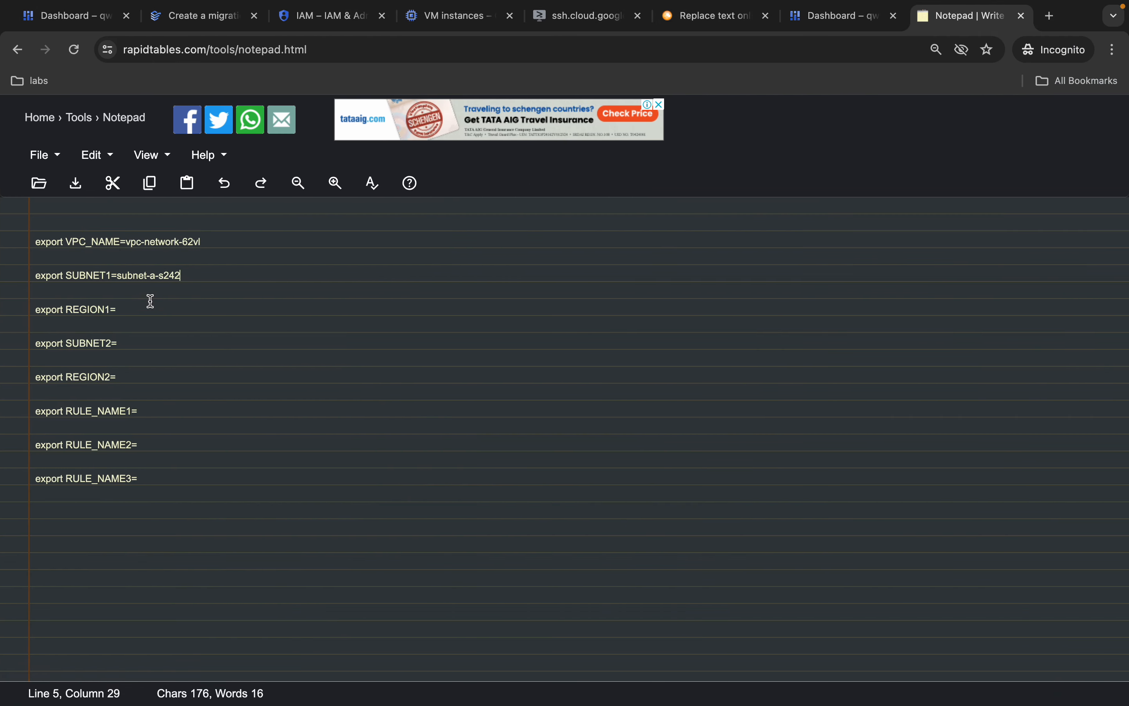
click(148, 308)
key(super+v)
Copy the second subnet's name from the lab instructions and set SUBNET2 to subnet-b-dthi in the notepad.
key(ctrl+Left)
scroll(570, 416, down, 5)
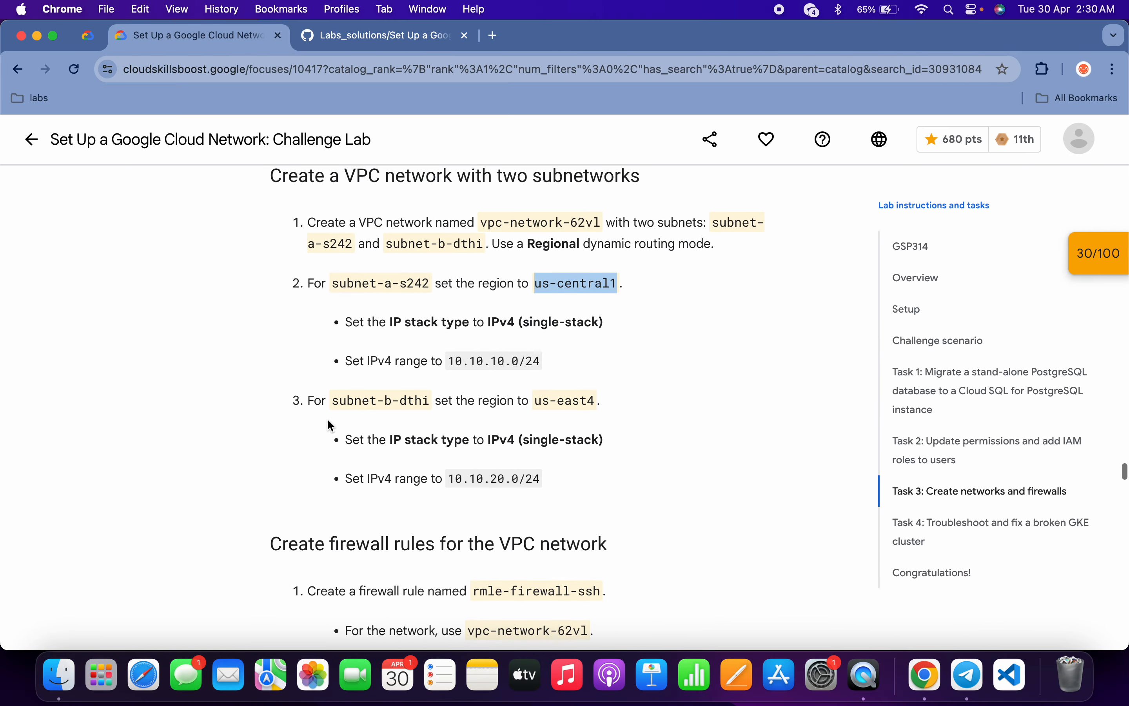
drag(332, 398, 431, 398)
key(ctrl+Right)
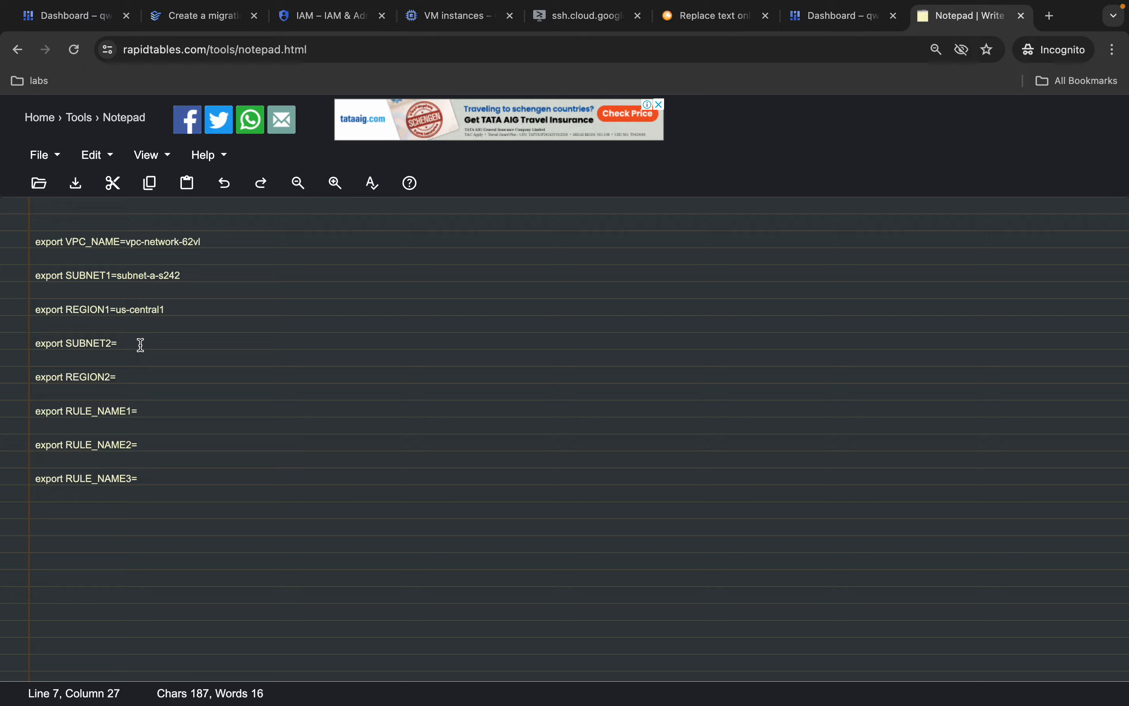
Copy the region given for subnet-b-dthi from the lab page and set REGION2 to us-east4 in the notepad.
key(ctrl+Left)
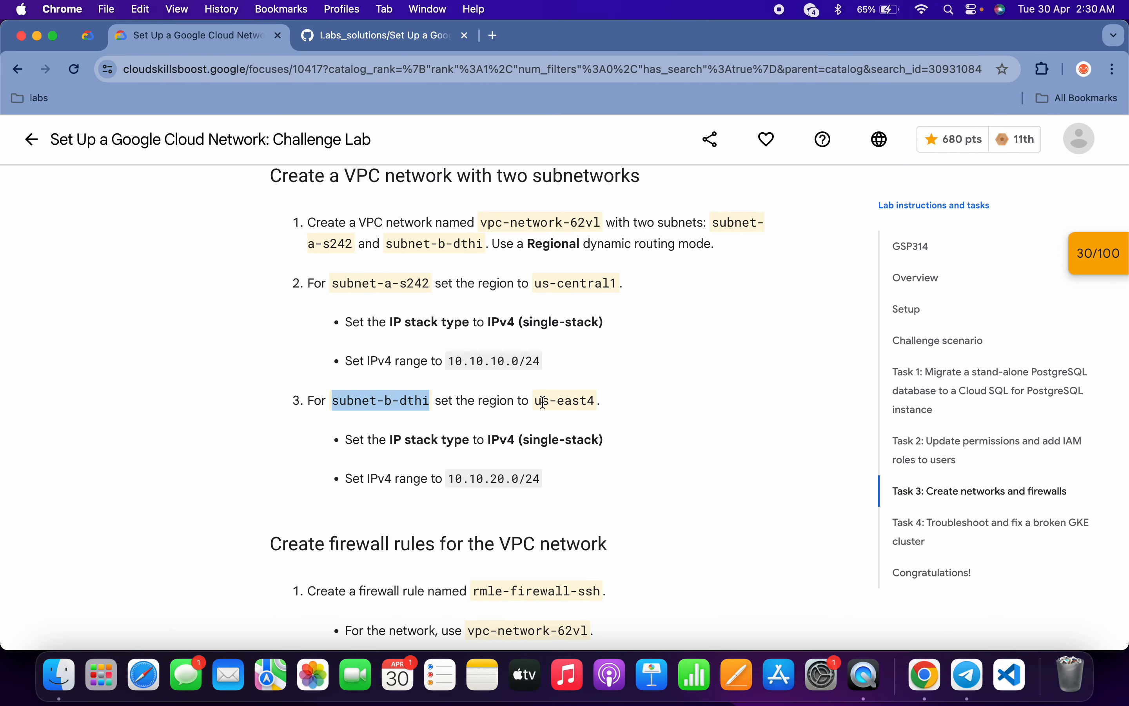
drag(537, 400, 596, 399)
key(super+c)
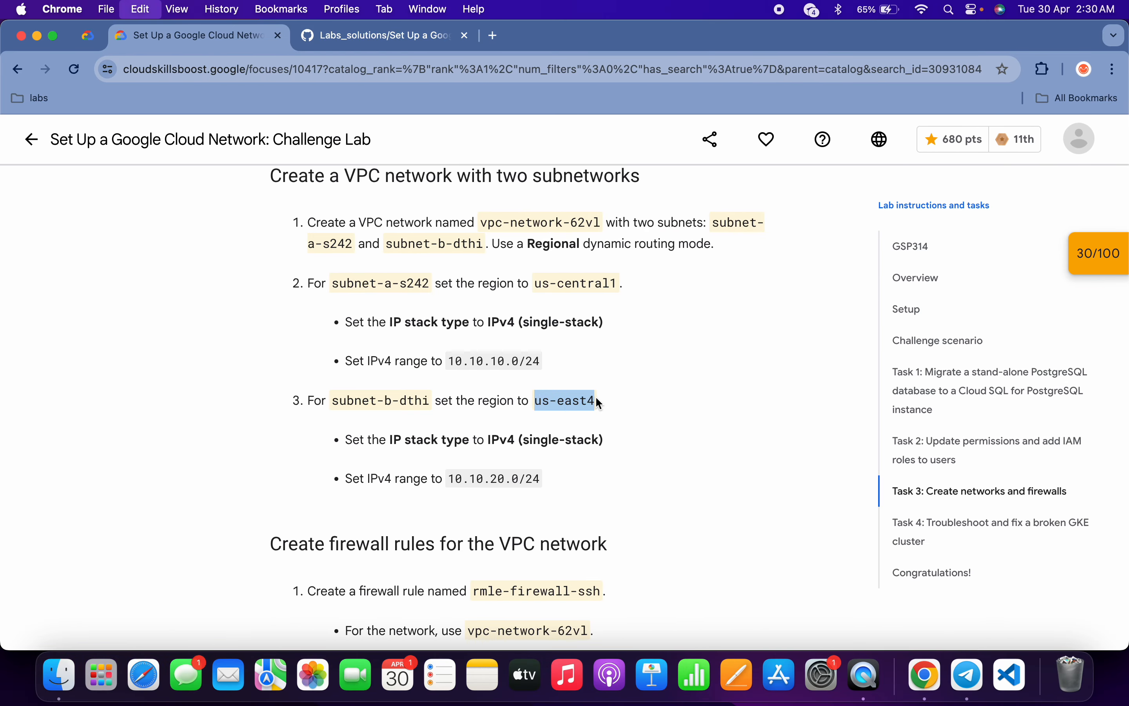
key(ctrl+Right)
click(145, 381)
key(super+v)
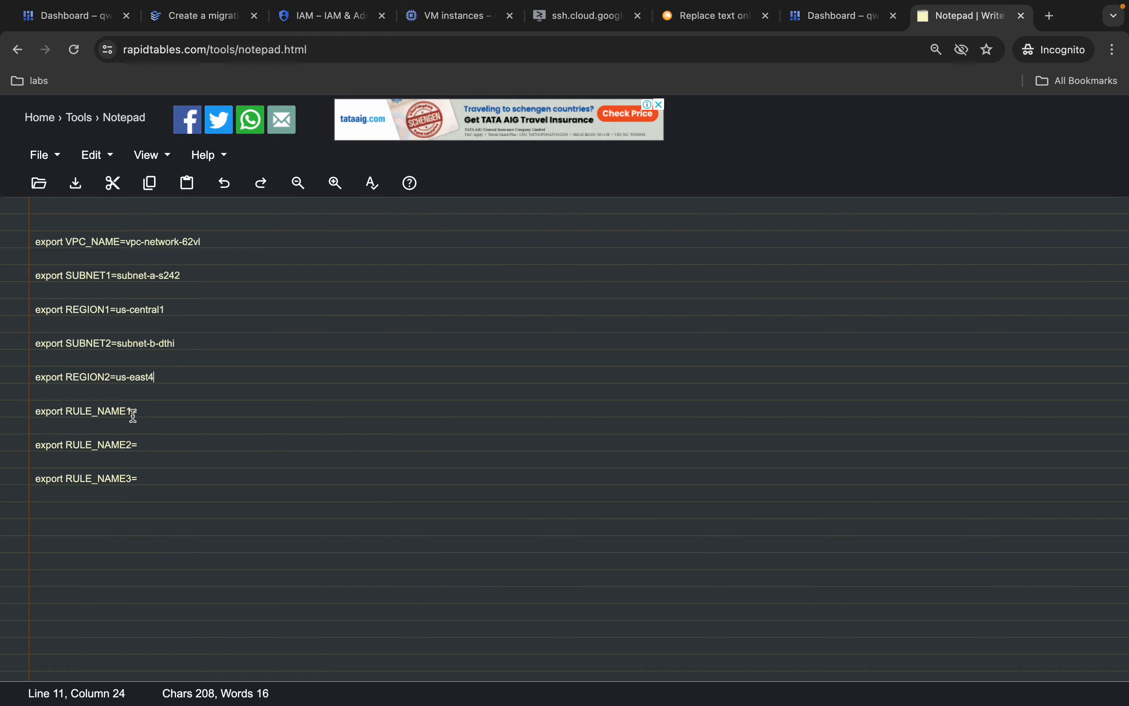
Copy the first firewall rule's name from the lab instructions and set RULE_NAME1 to rmle-firewall-ssh in the notepad.
key(ctrl+Left)
scroll(474, 466, down, 3)
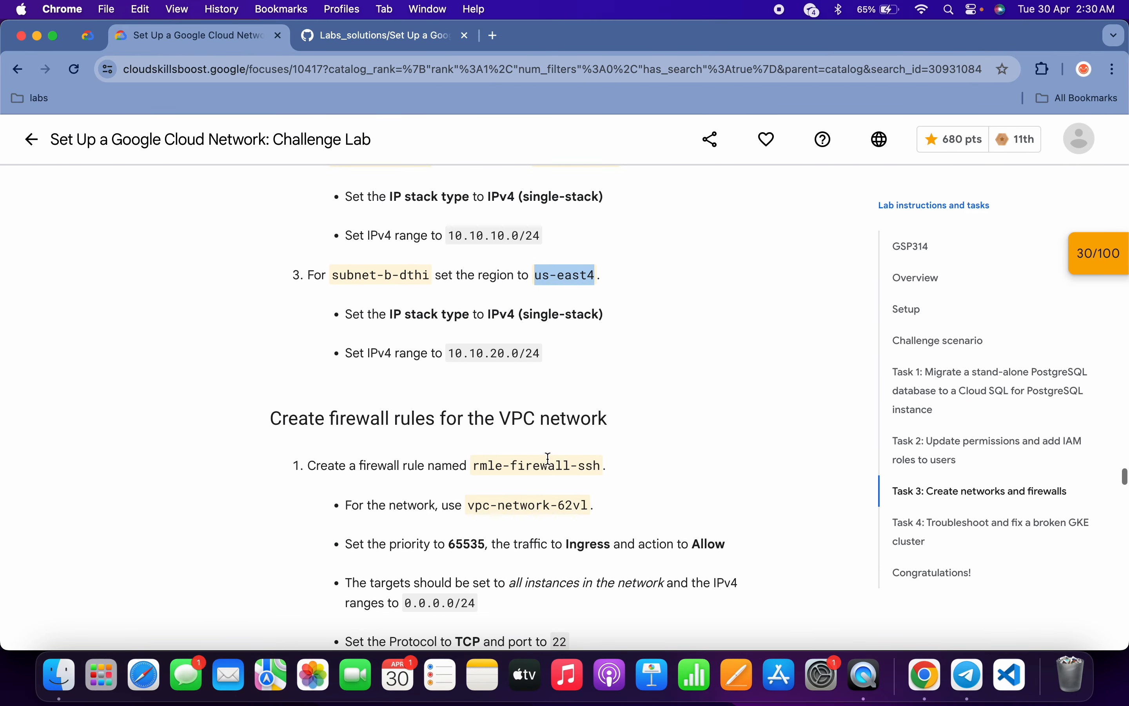
drag(474, 467, 604, 466)
key(ctrl+Right)
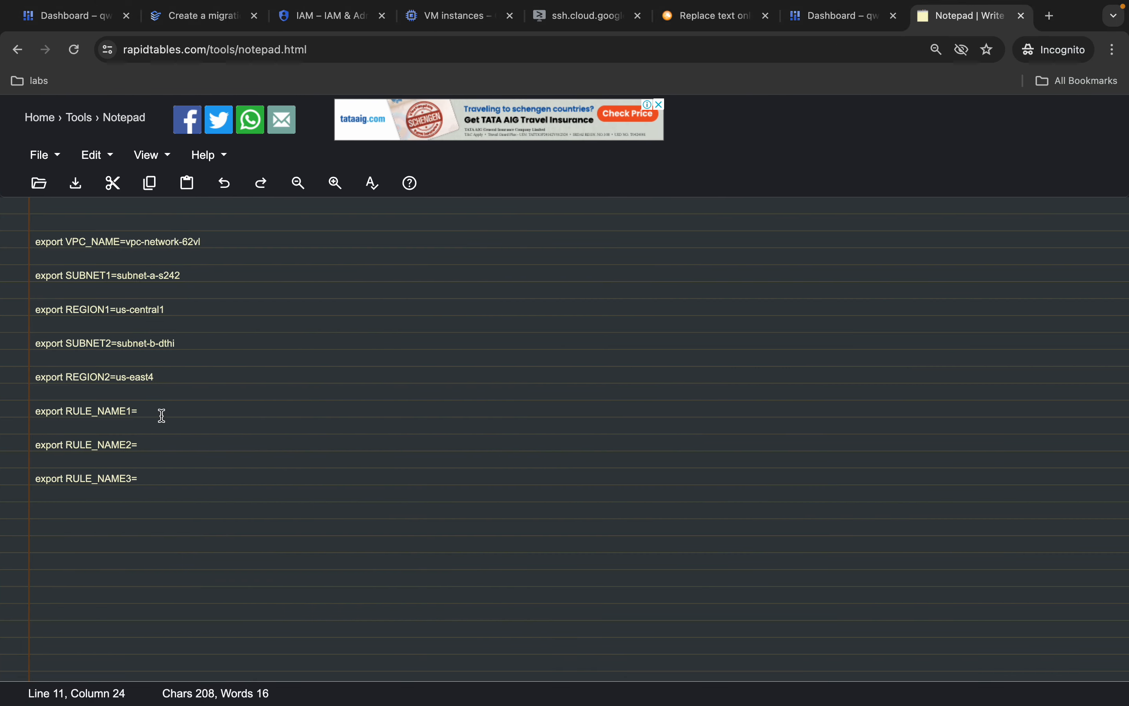
click(158, 414)
key(super+v)
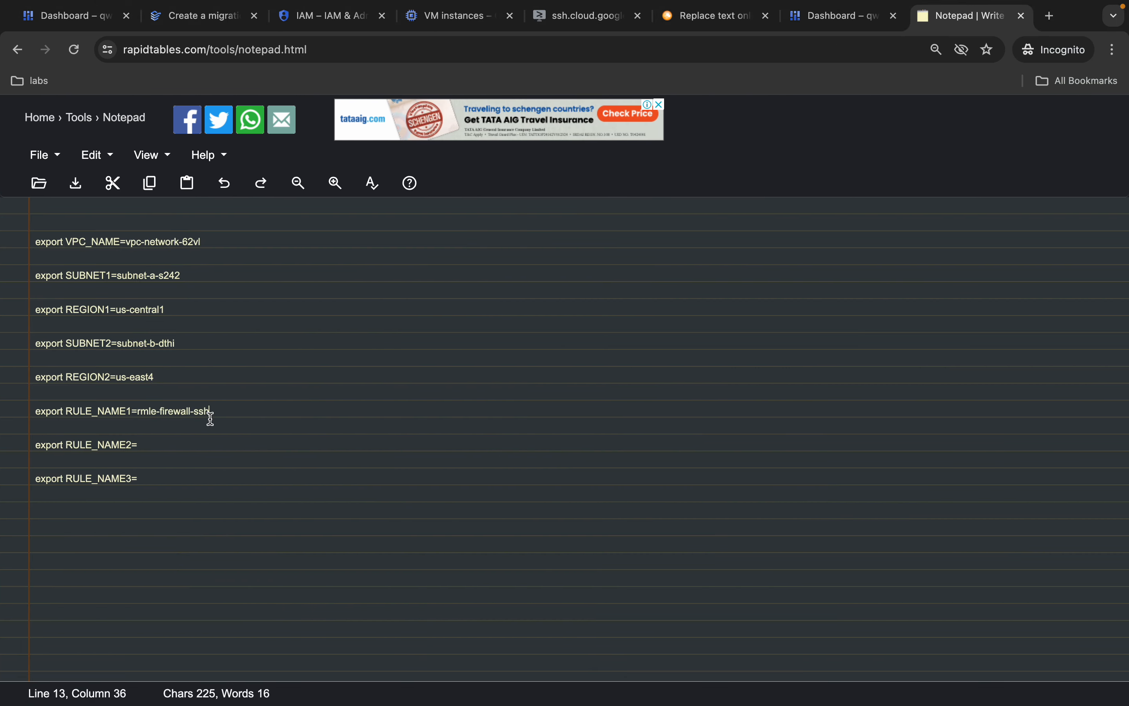
Copy the second firewall rule's name from the lab instructions and set RULE_NAME2 to mlhz-firewall-rdp in the notepad.
key(ctrl+Left)
scroll(530, 487, down, 5)
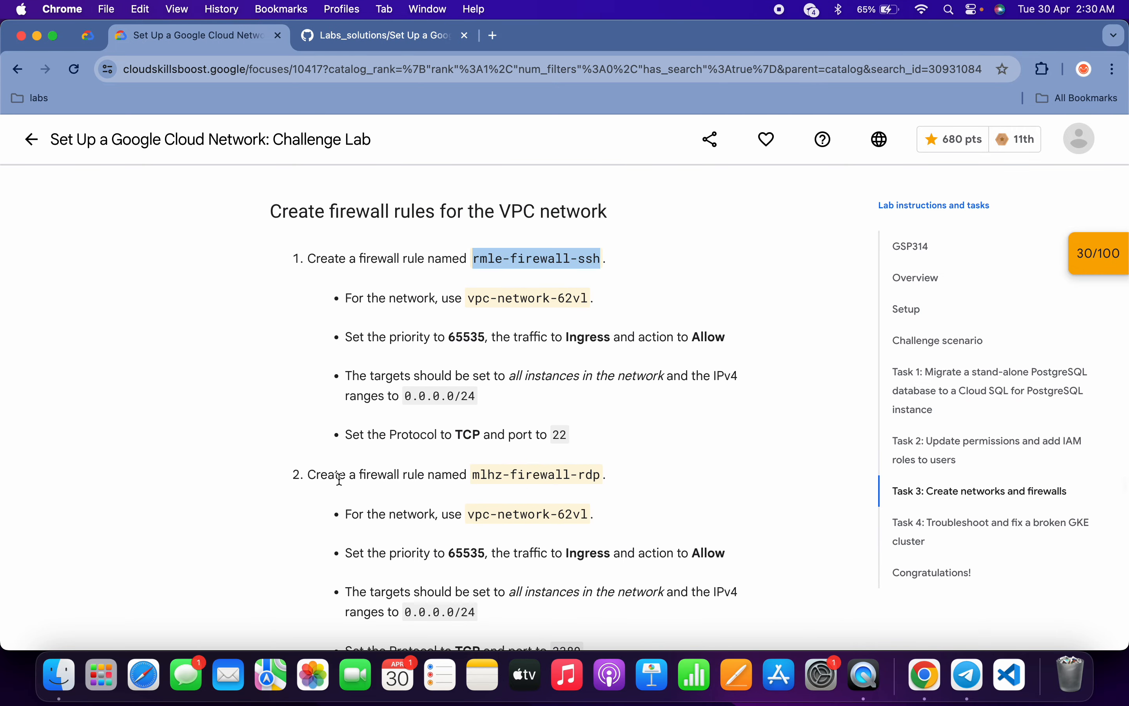
drag(475, 475, 602, 476)
key(super+c)
key(ctrl+Right)
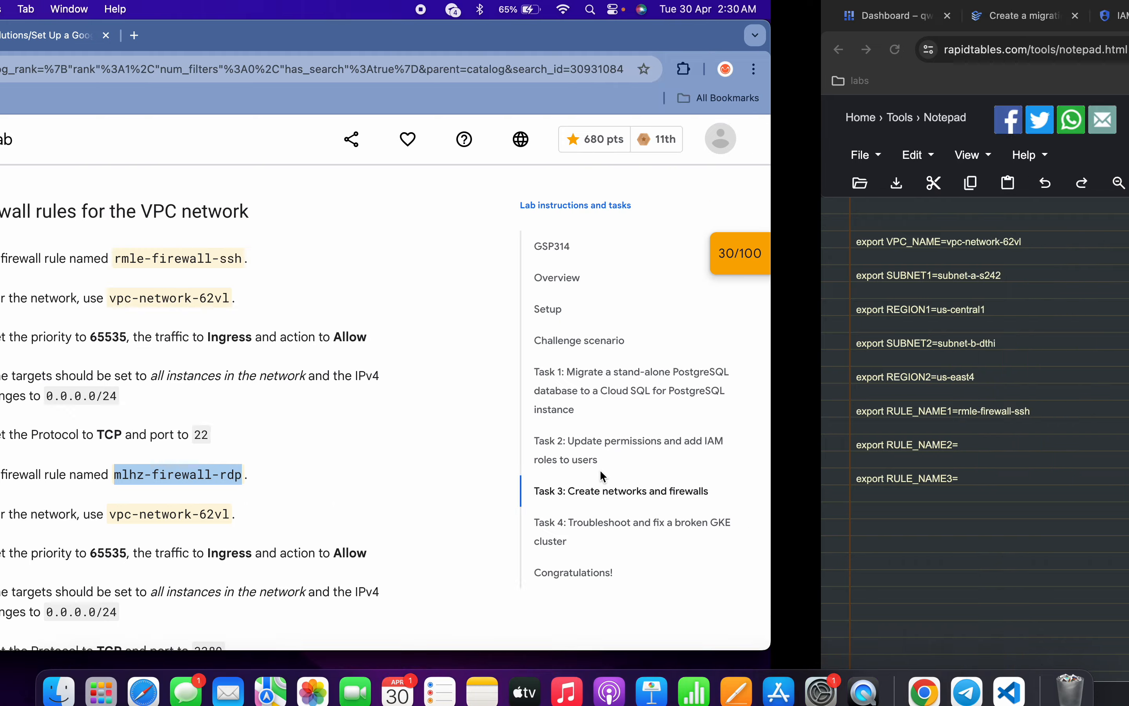
key(super+v)
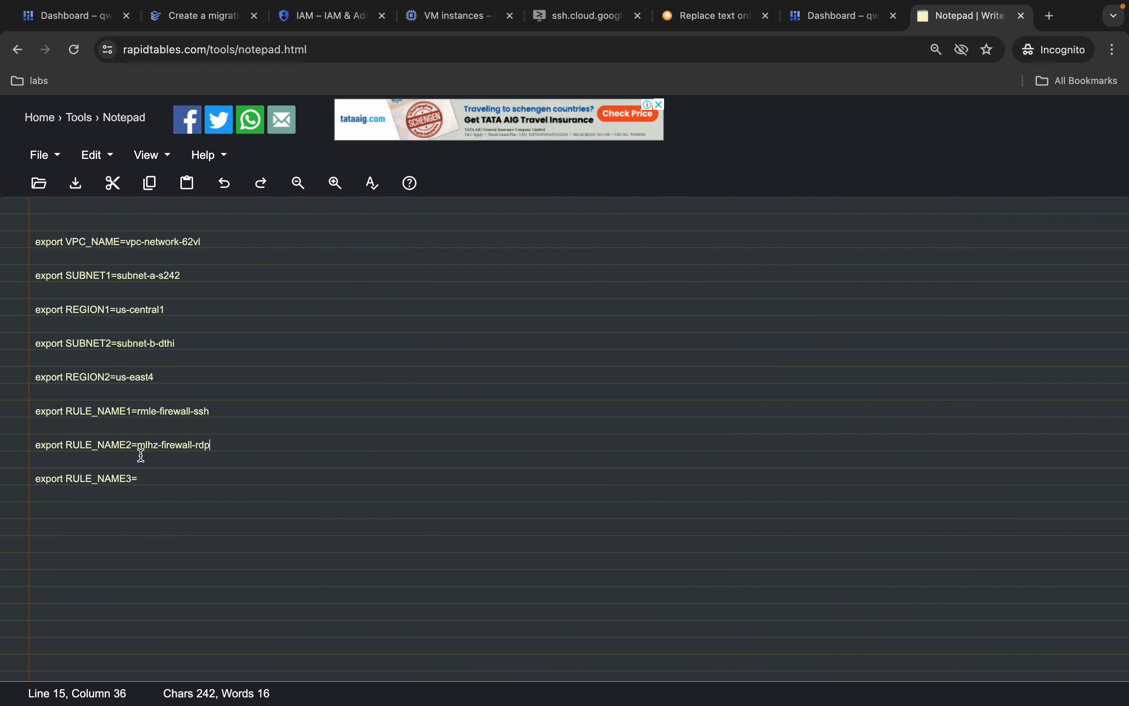
Copy the third firewall rule's name from the lab instructions and set RULE_NAME3 to vvah-firewall-icmp in the notepad.
key(ctrl+Left)
scroll(589, 478, down, 4)
scroll(590, 479, down, 3)
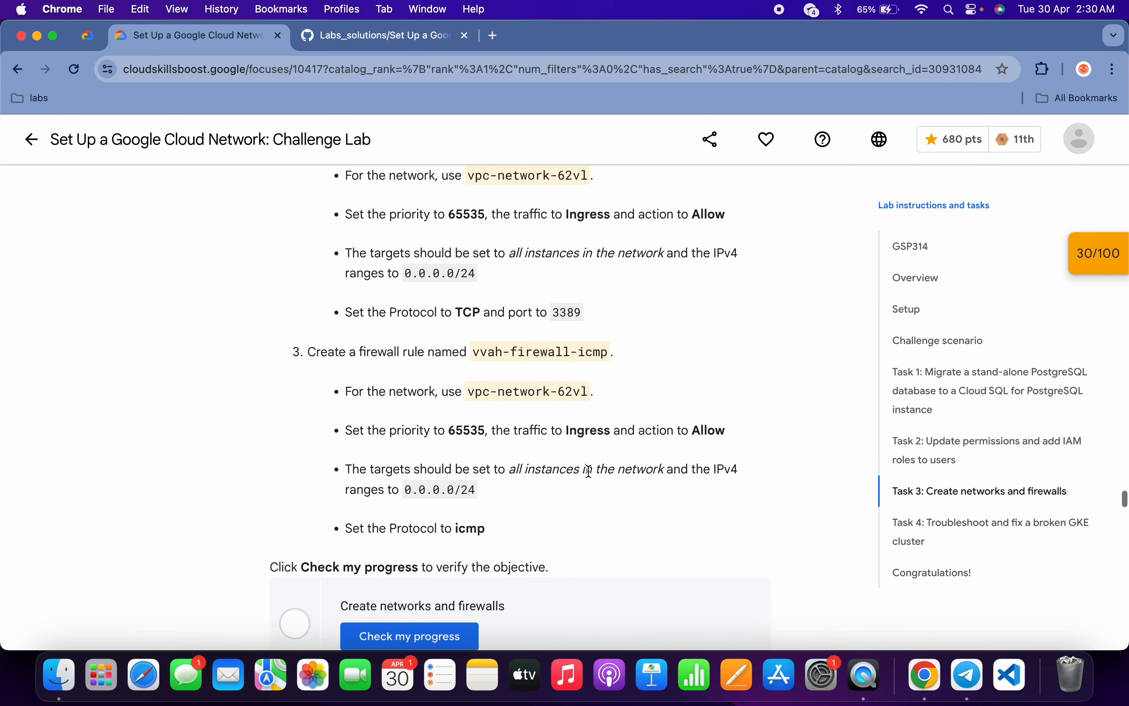
drag(475, 349, 609, 350)
key(super+c)
key(ctrl+Right)
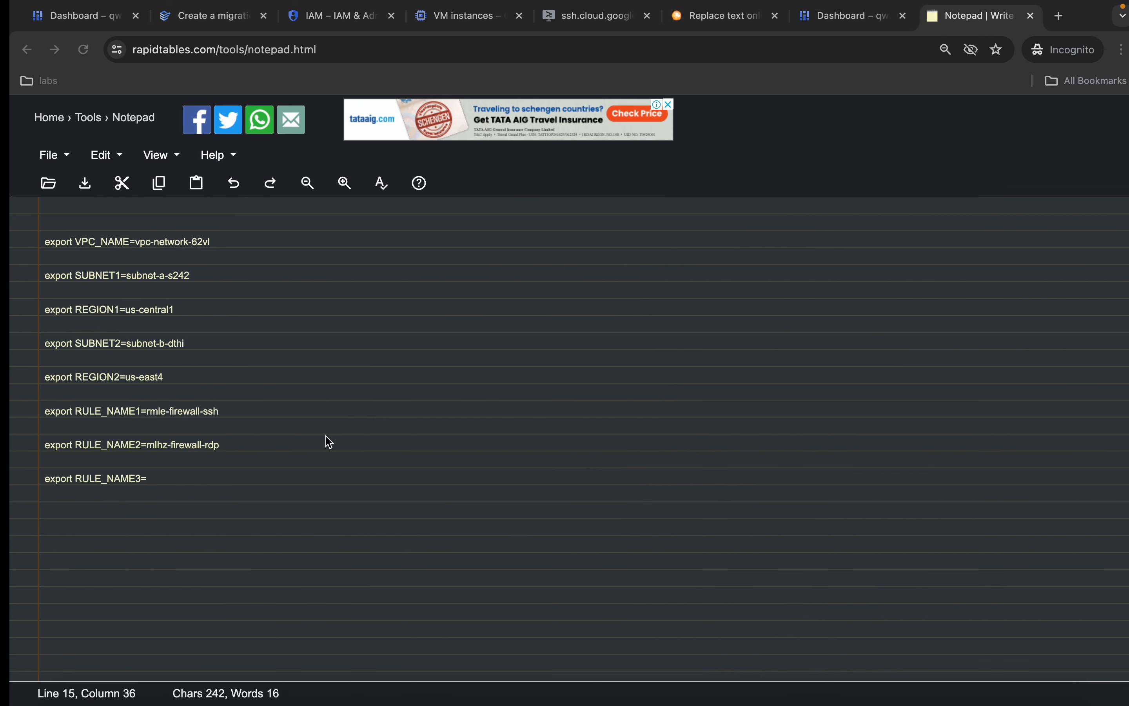
key(super+v)
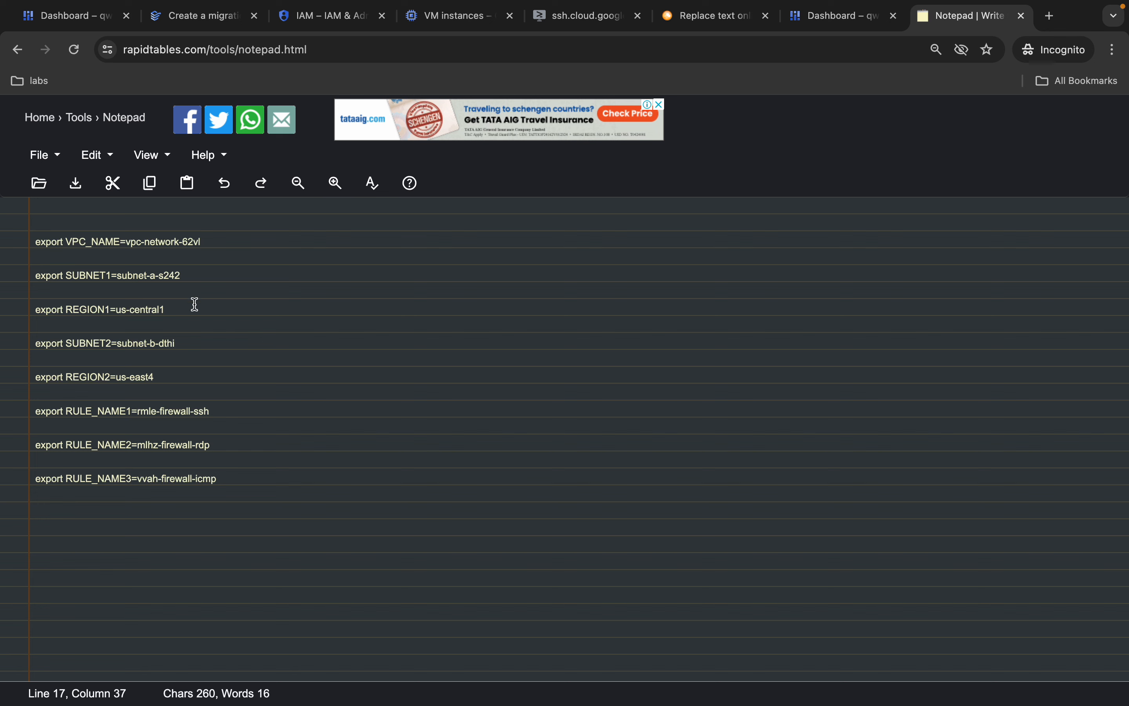
Copy all the completed export lines from the notepad and run them in the Cymbal project's Cloud Shell.
drag(111, 342, 27, 243)
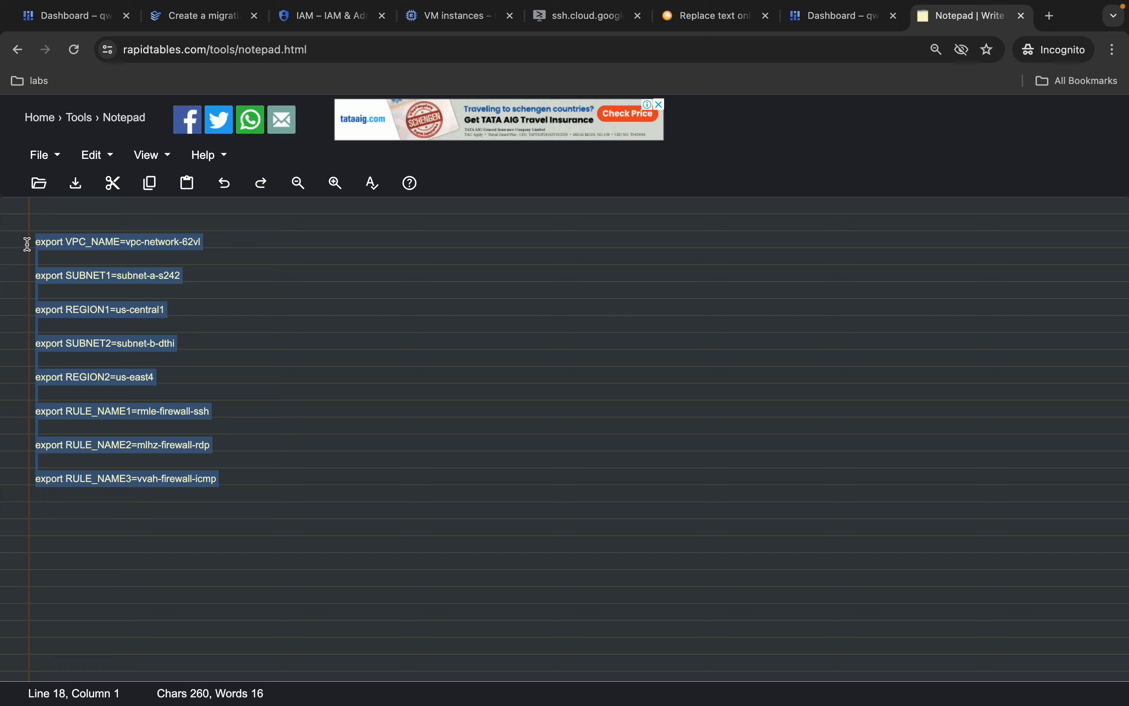
click(807, 19)
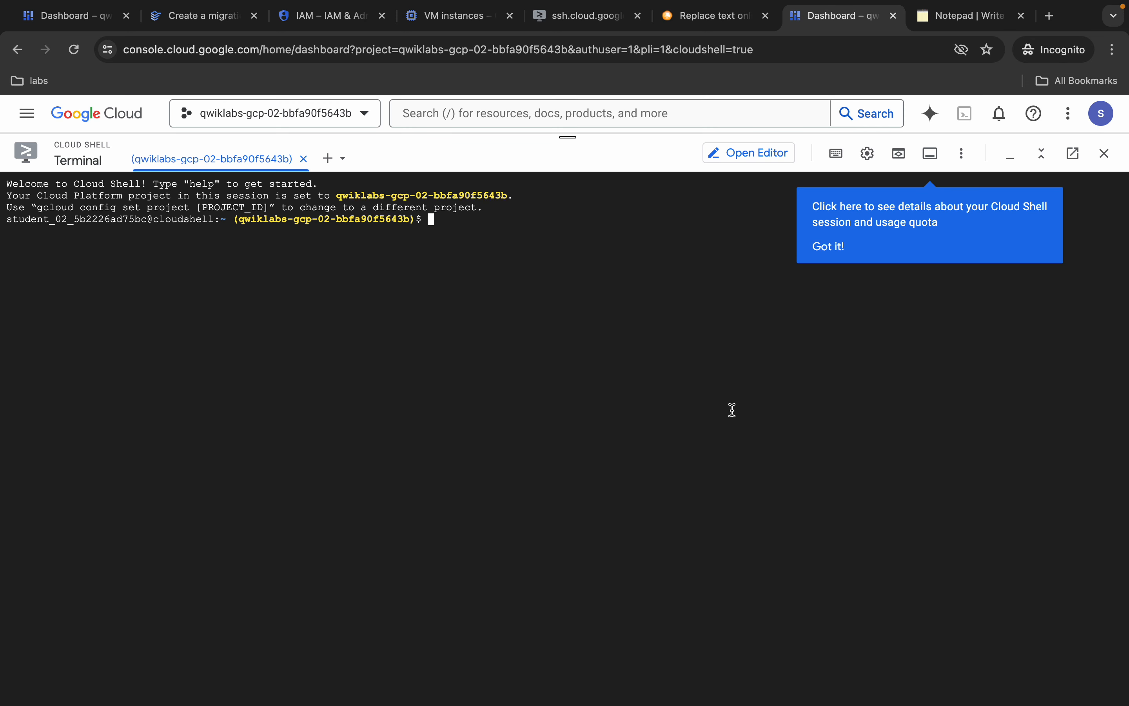
key(ctrl+v)
key(Return)
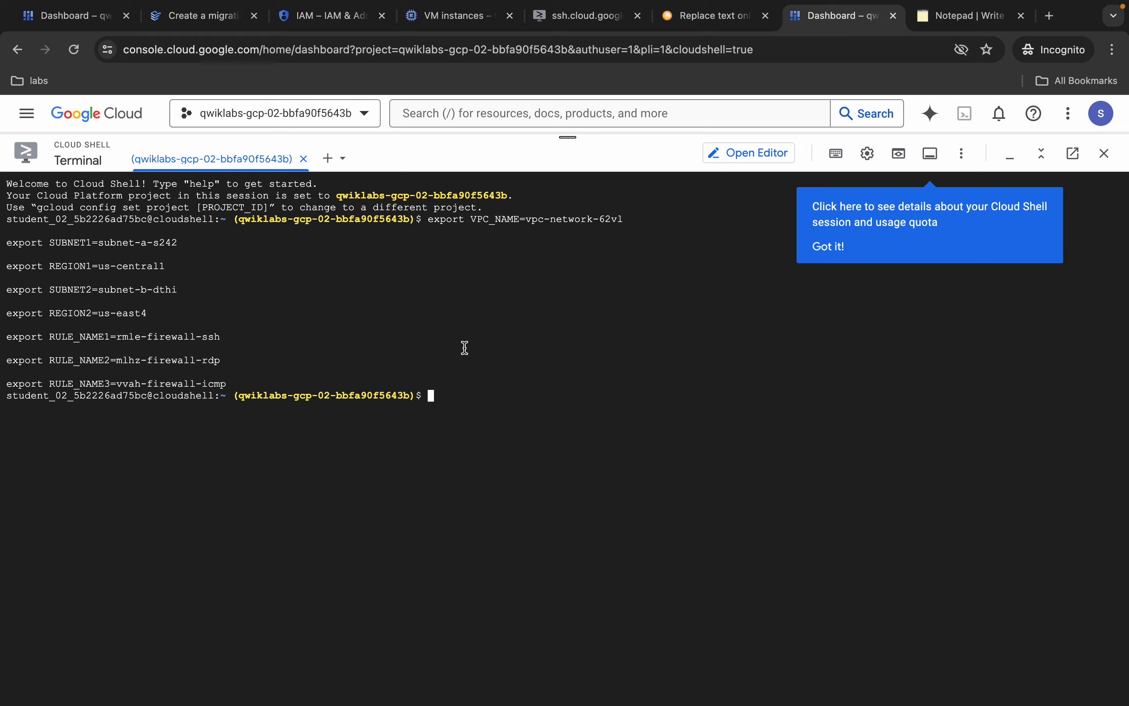
Copy the gcloud block creating the network, subnets and firewall rules from the GitHub solution, run it in Cloud Shell and authorize the request.
key(ctrl+Left)
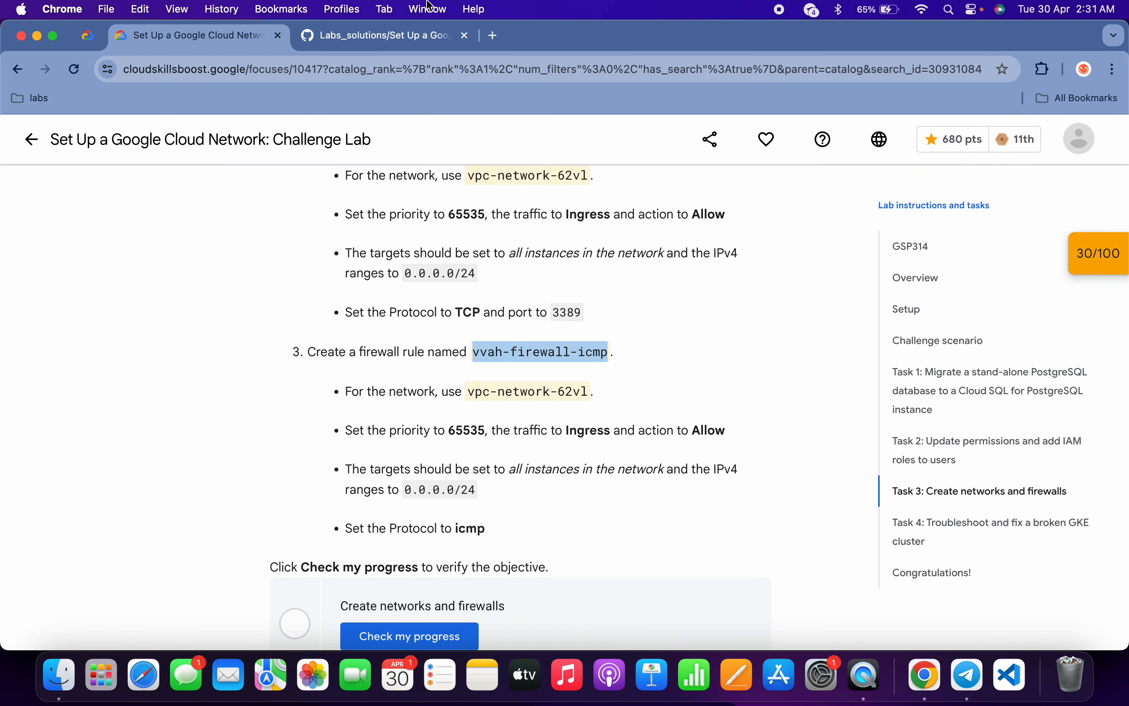
click(329, 29)
scroll(563, 368, down, 3)
scroll(563, 368, down, 2)
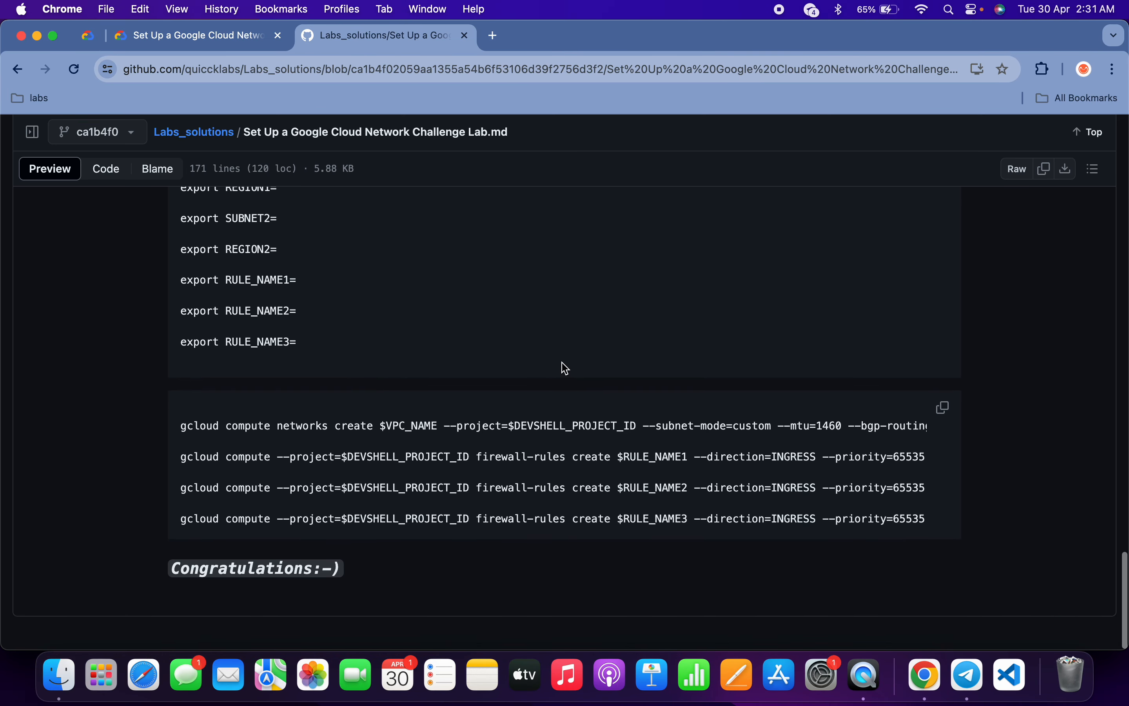
click(945, 411)
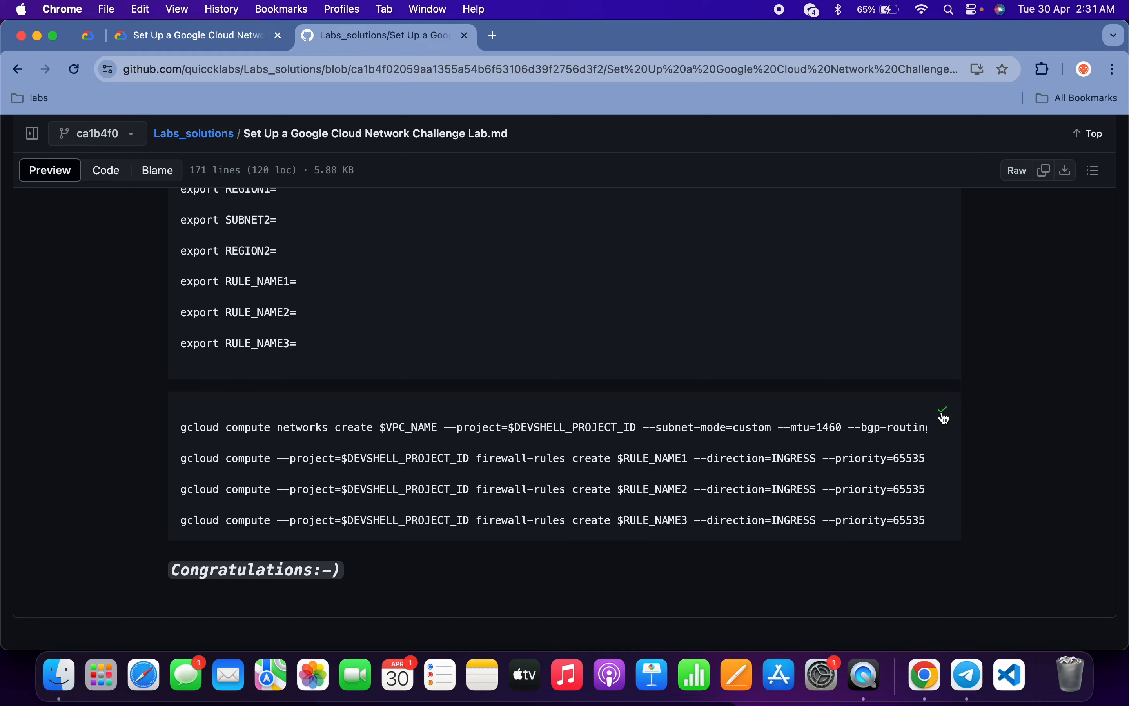
key(ctrl+Right)
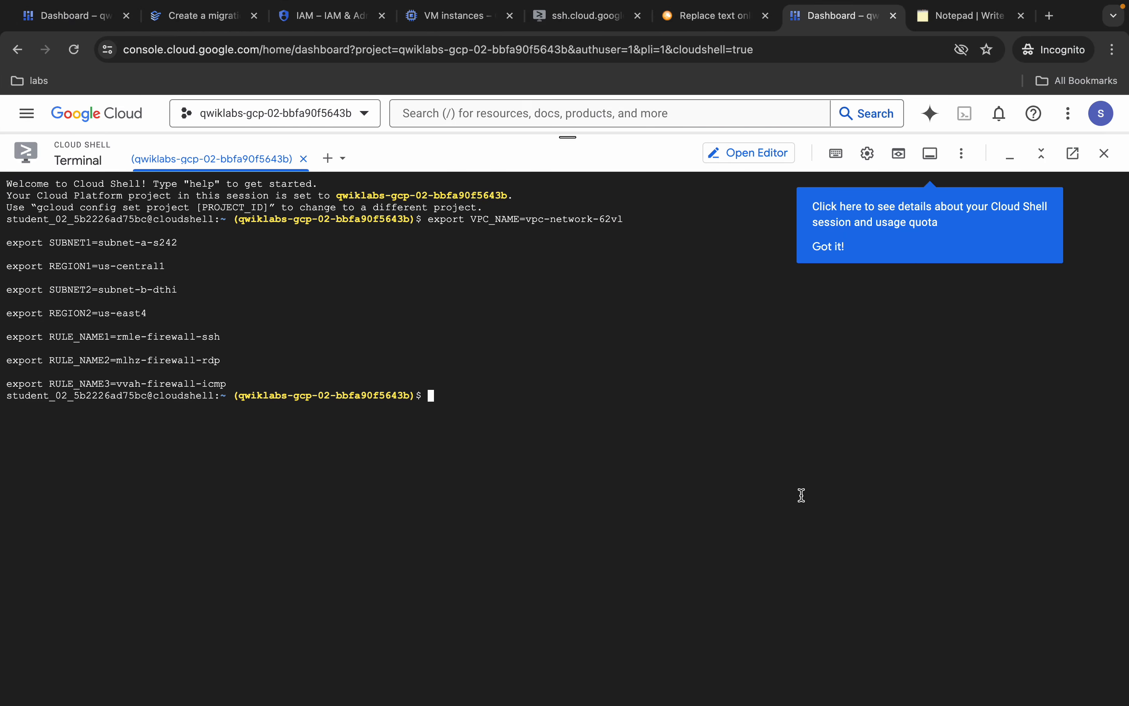
key(super+v)
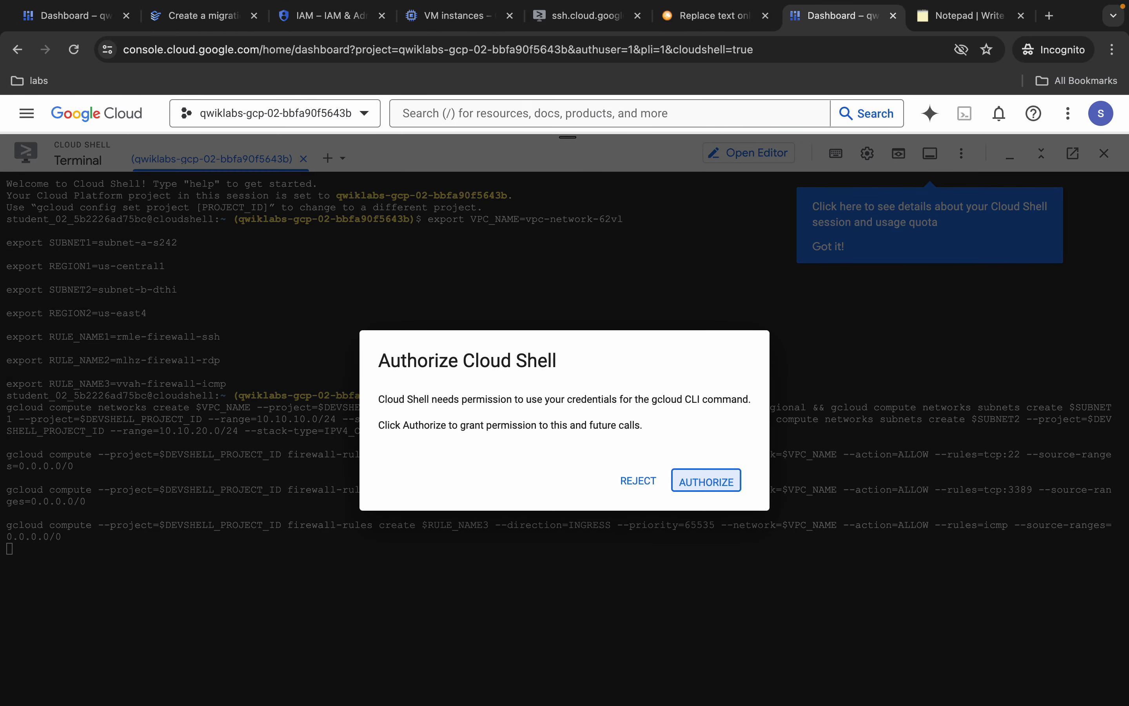
key(Return)
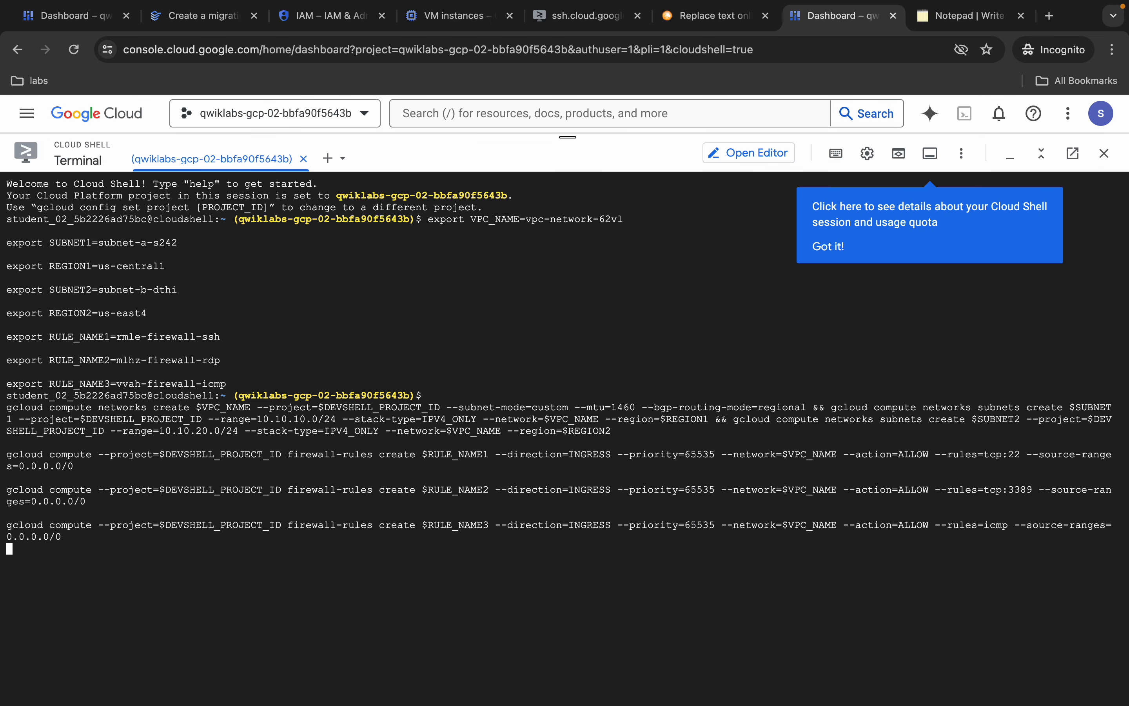
Search the Google Cloud console for "monitor" and open the Monitoring page in a new browser tab.
click(618, 118)
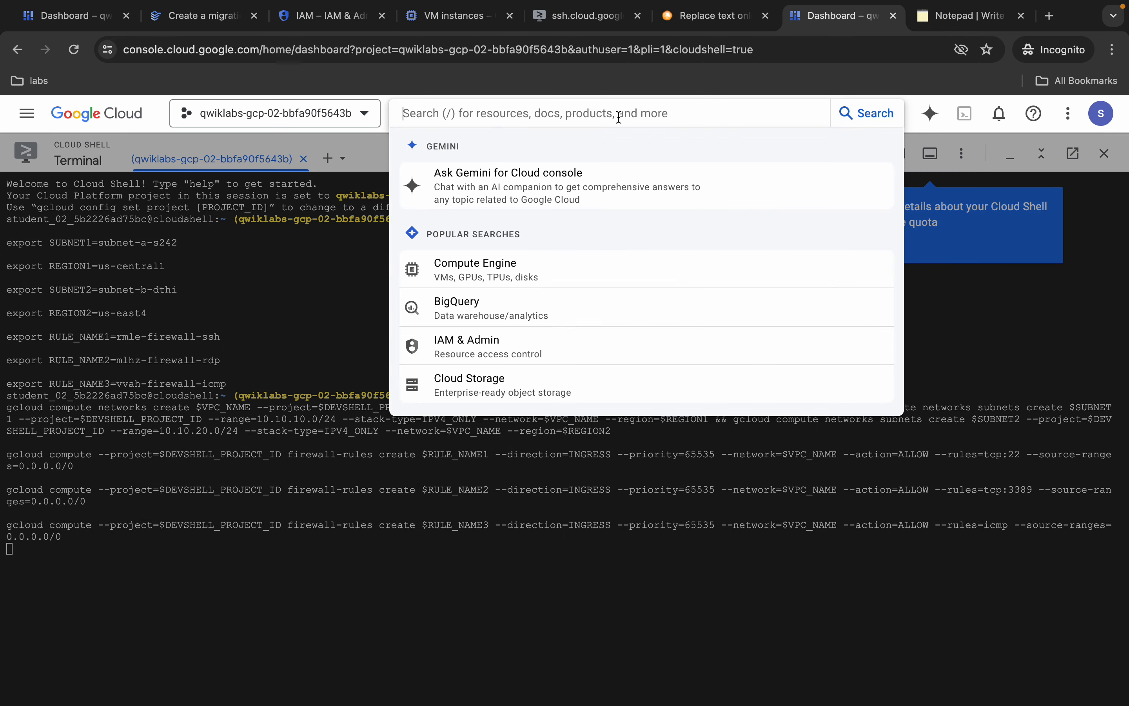
text(moni)
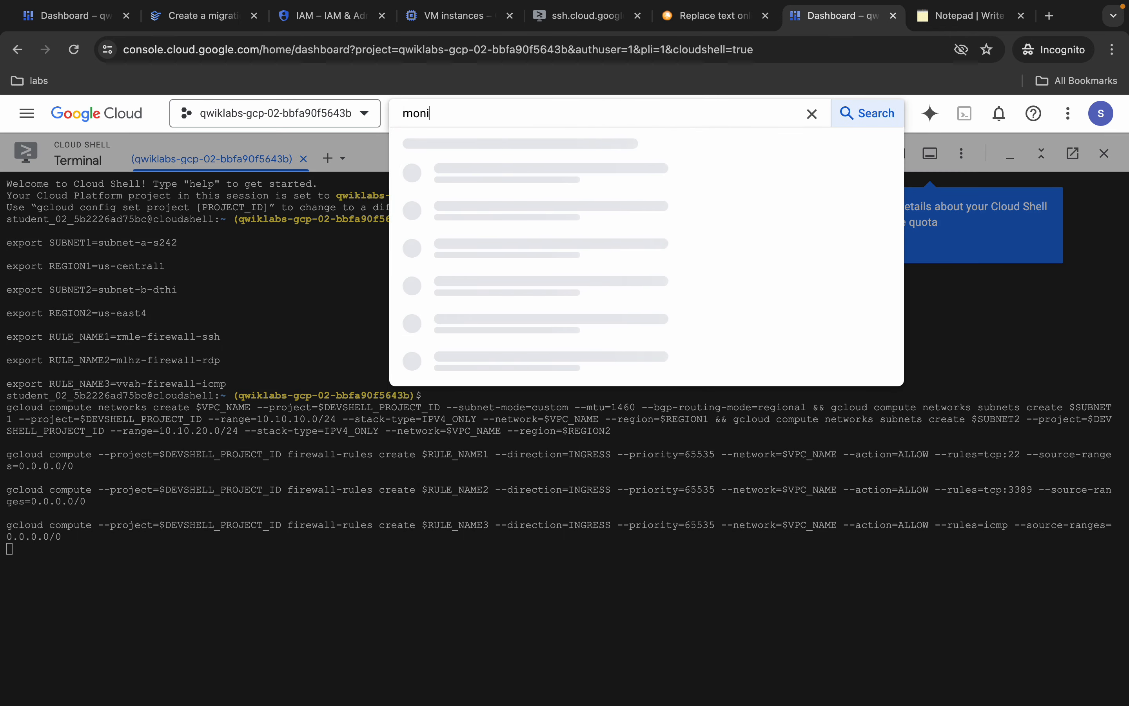
text(tor)
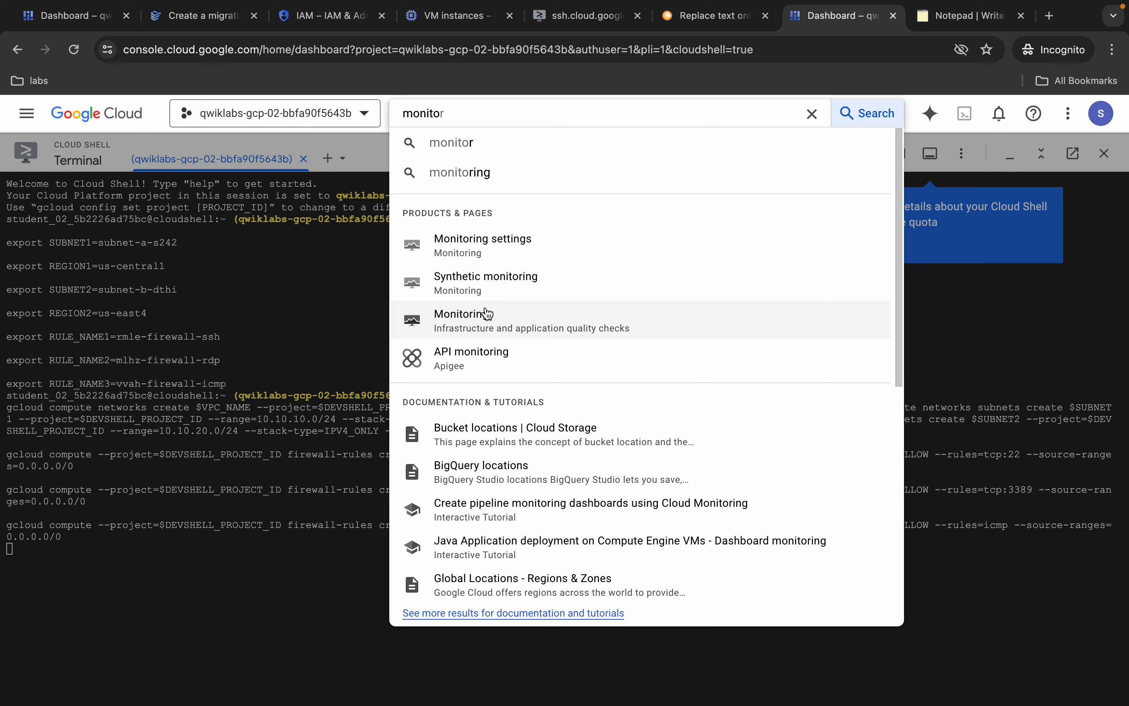
super+click(487, 314)
click(844, 19)
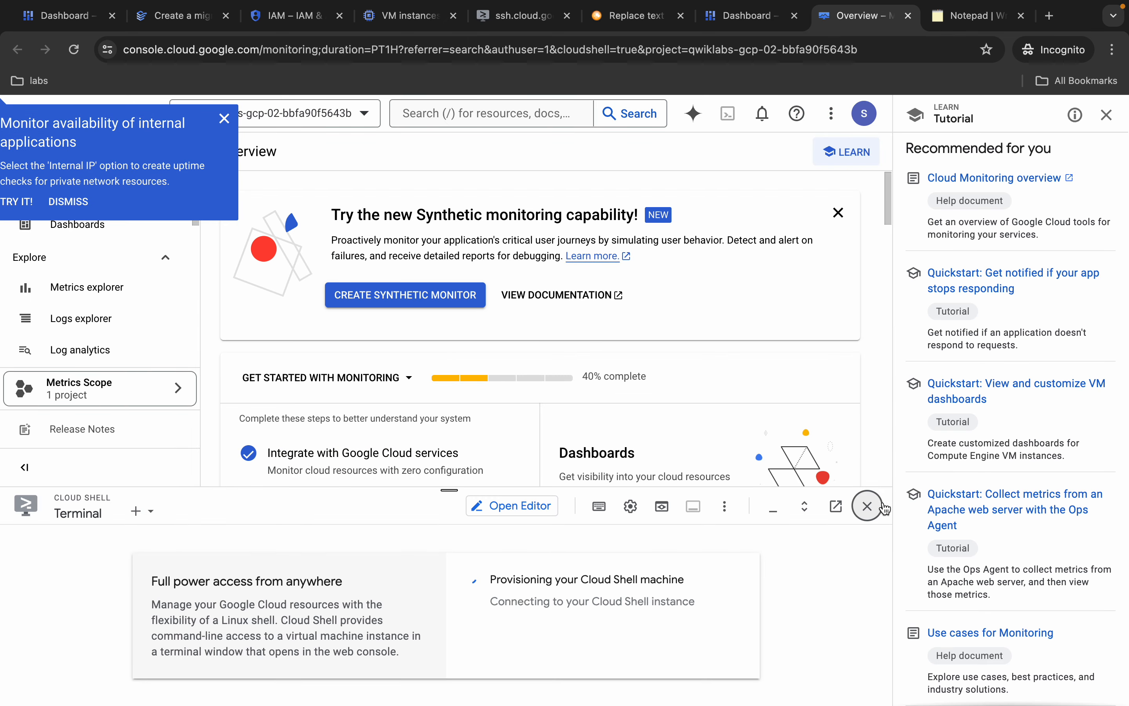
Clear the tutorial, availability notice and Cloud Shell pane from the Monitoring page, and open Logs Explorer.
click(1106, 114)
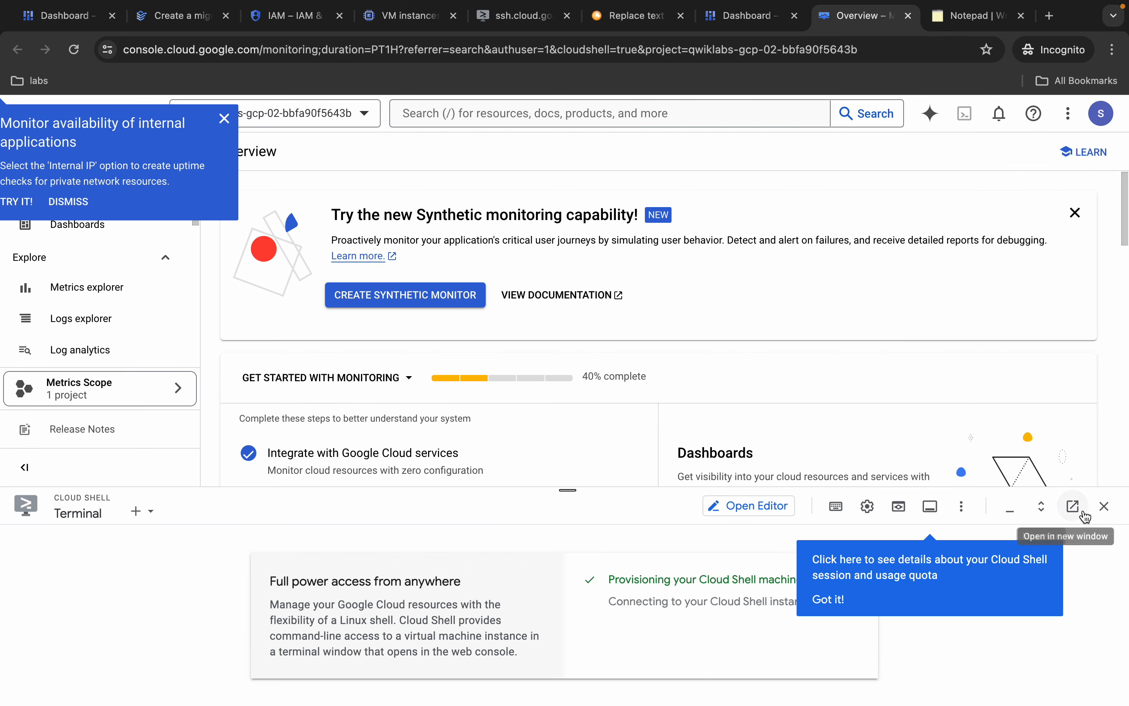
click(225, 119)
click(1009, 507)
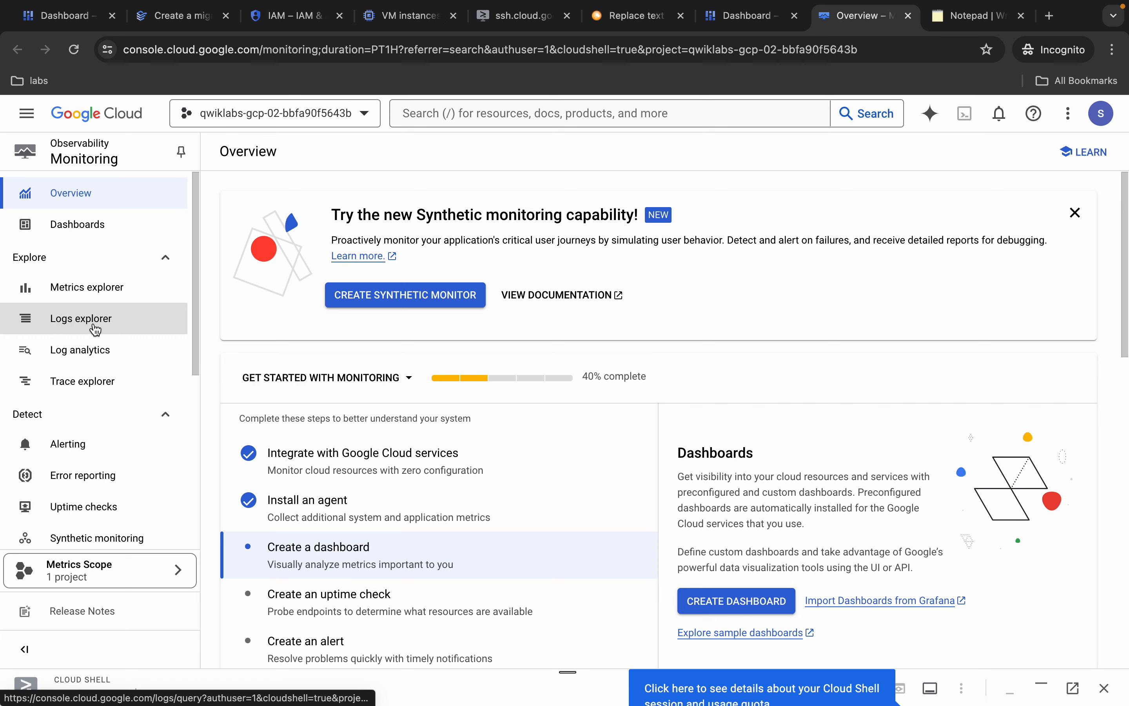
click(95, 327)
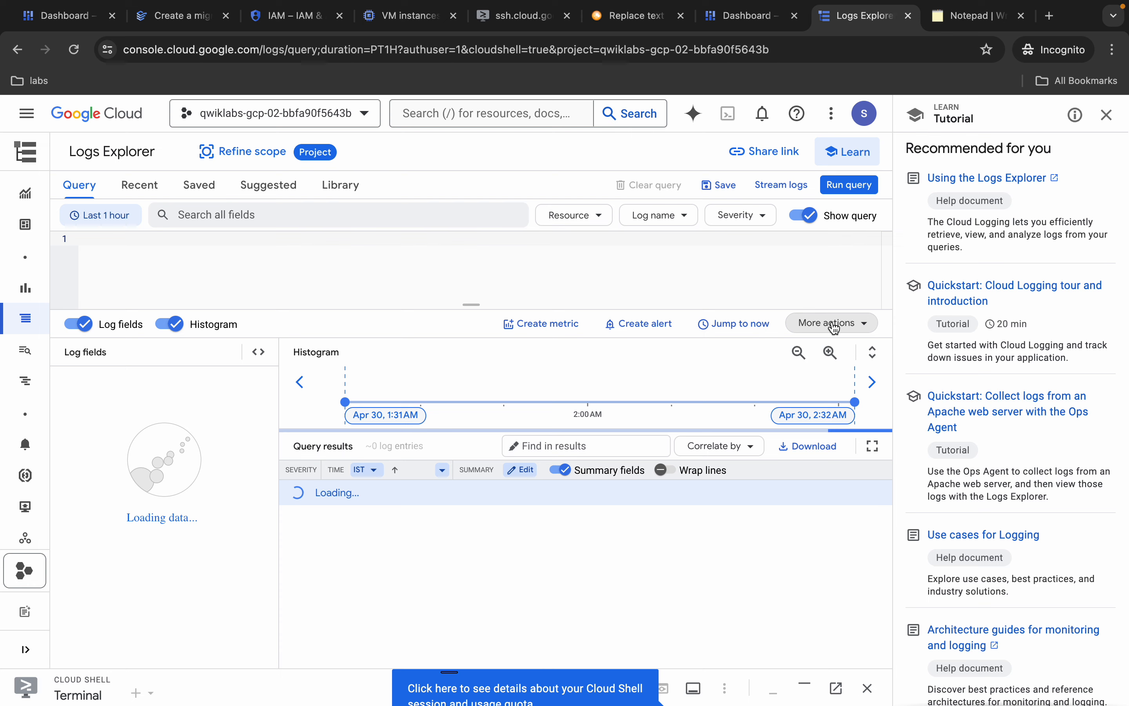
Start creating a log sink from Logs Explorer and copy the sink name frontend-service-error-sink from the lab's Task 4 instructions.
click(835, 328)
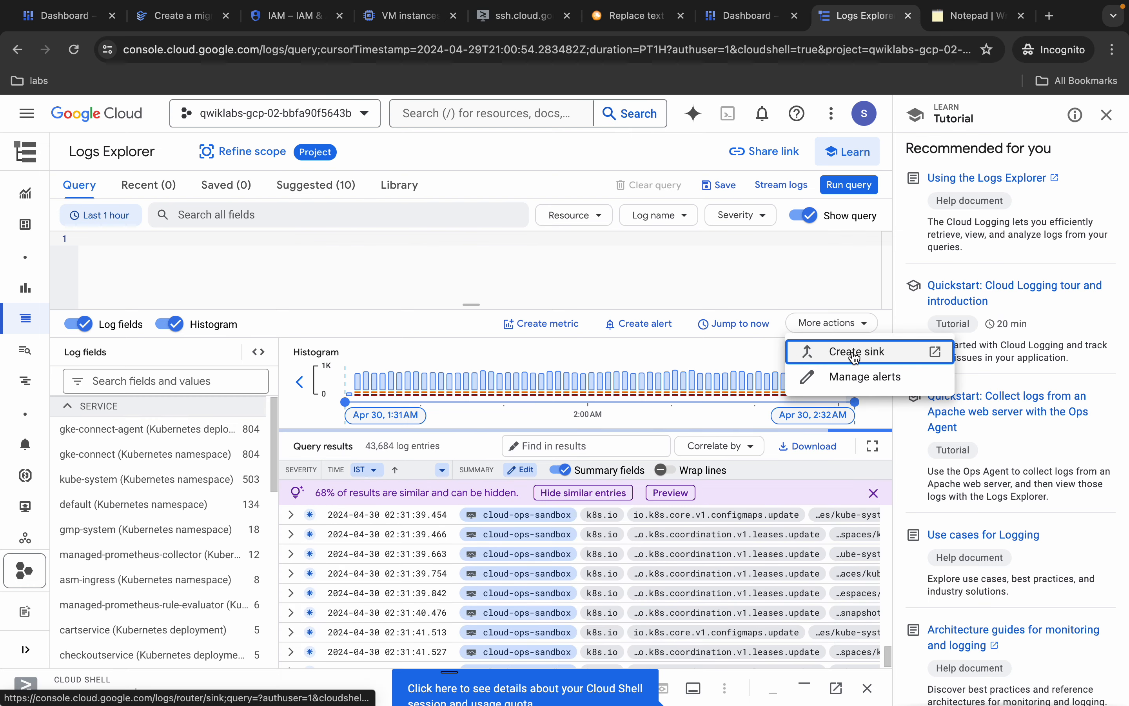
click(855, 354)
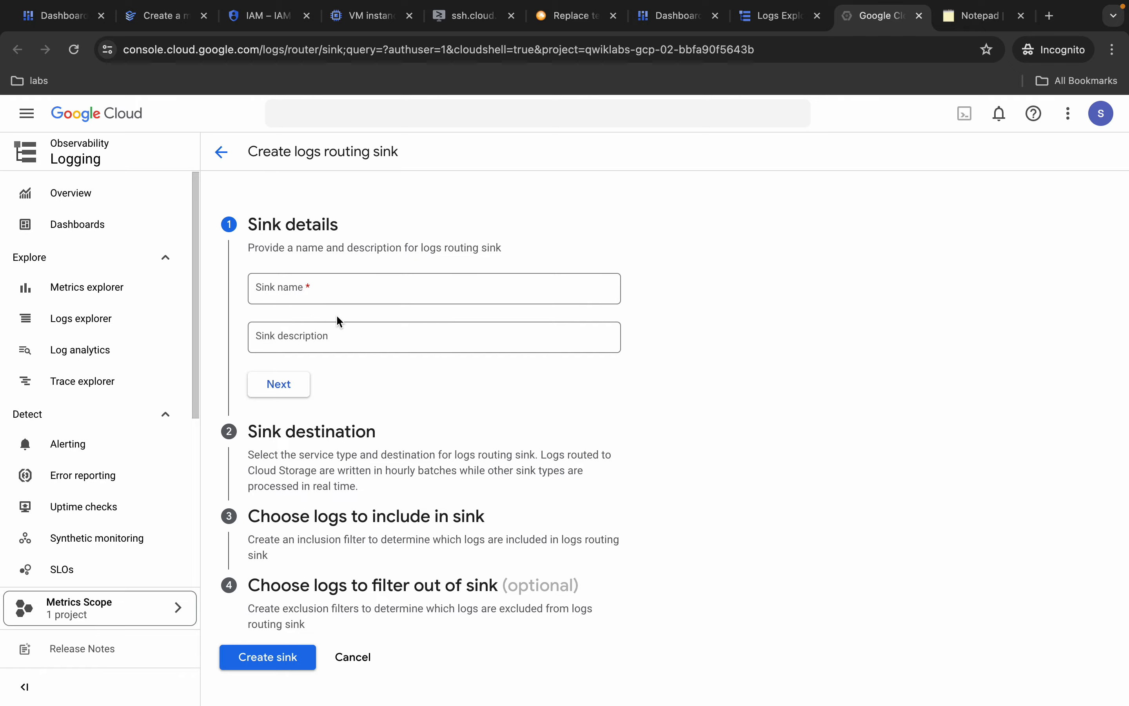
key(ctrl+Left)
click(231, 40)
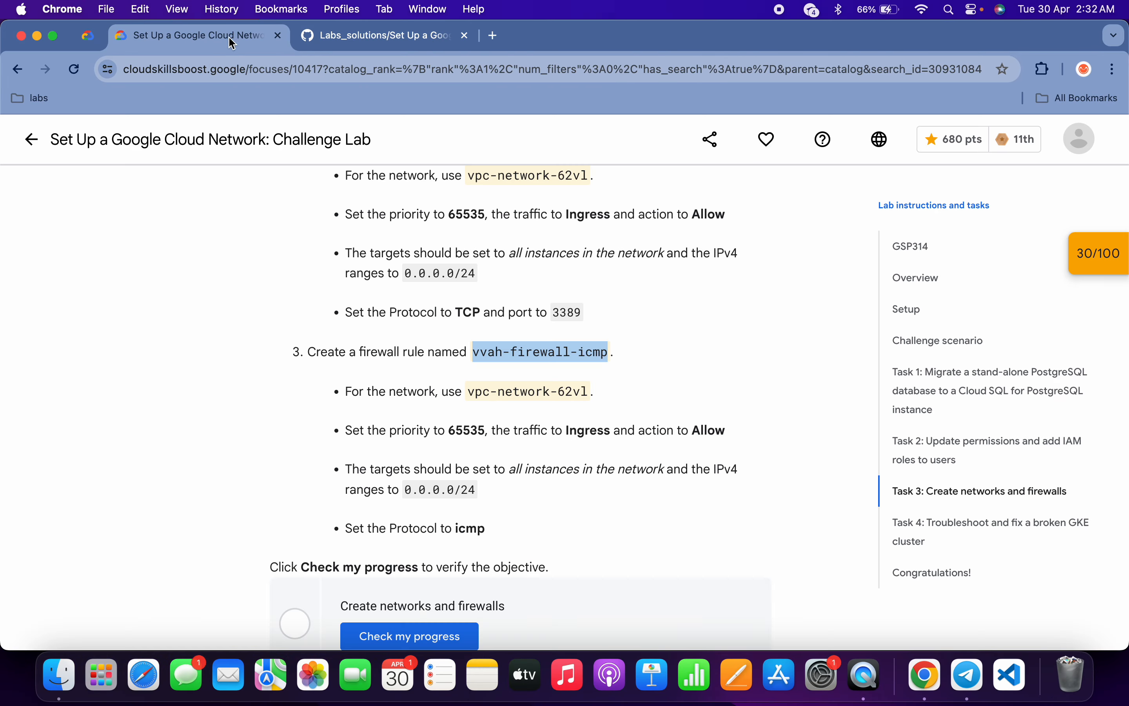
scroll(690, 497, down, 10)
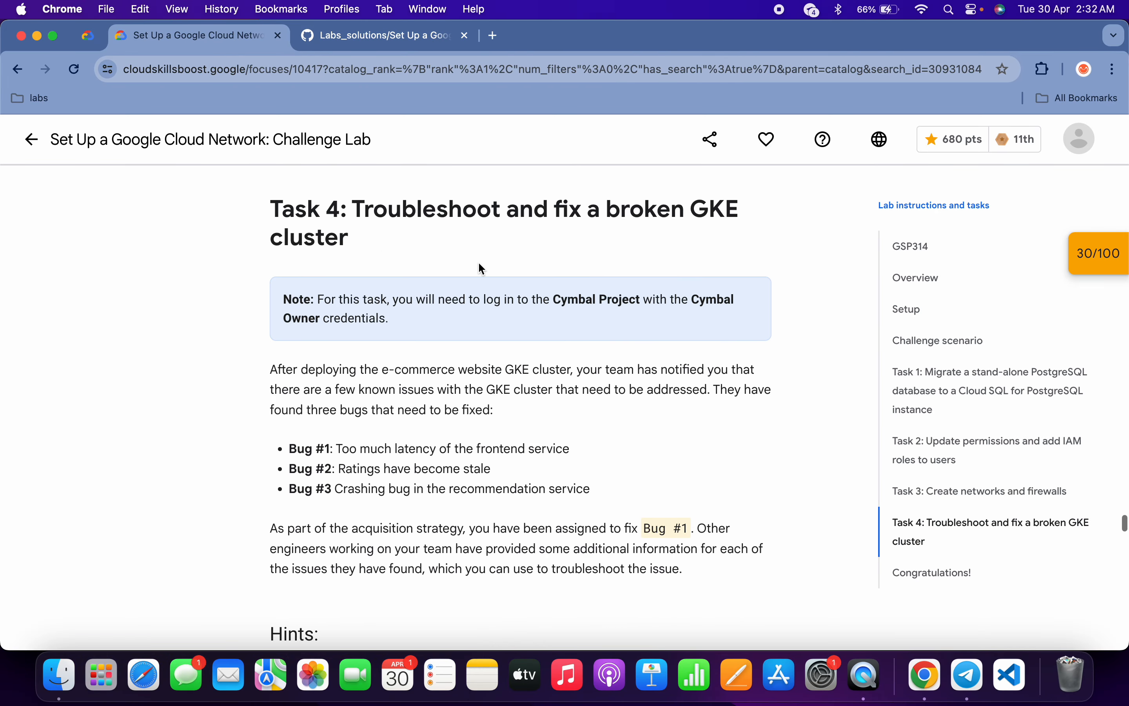
scroll(562, 455, down, 15)
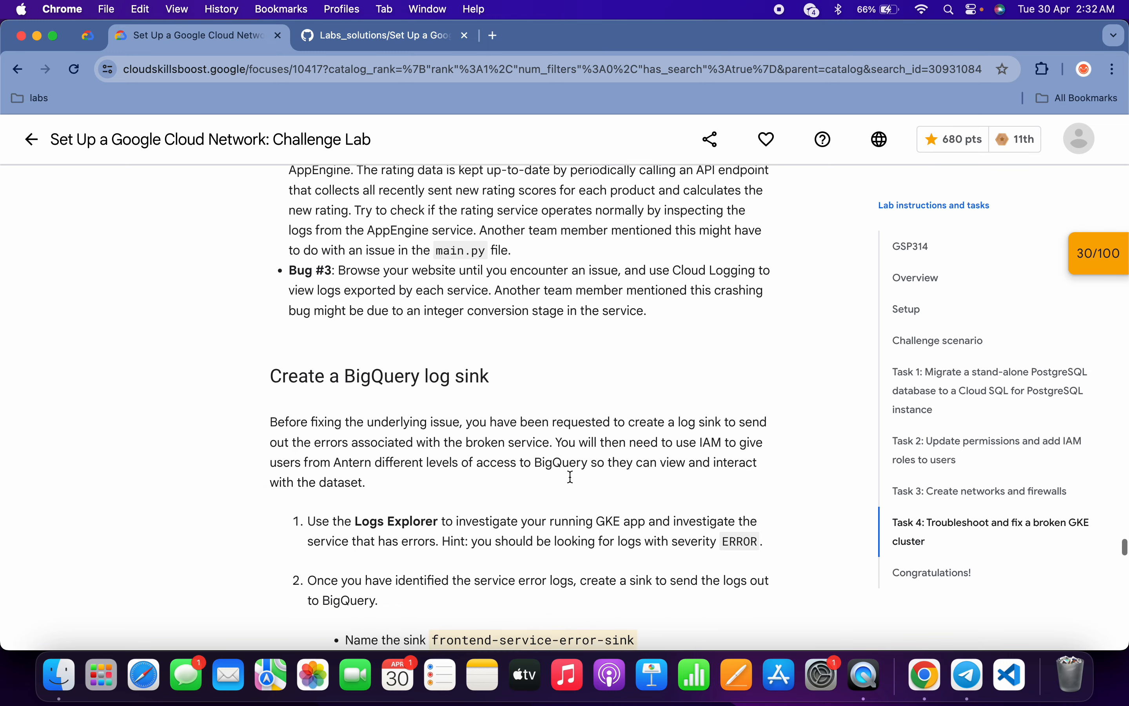
scroll(571, 476, down, 5)
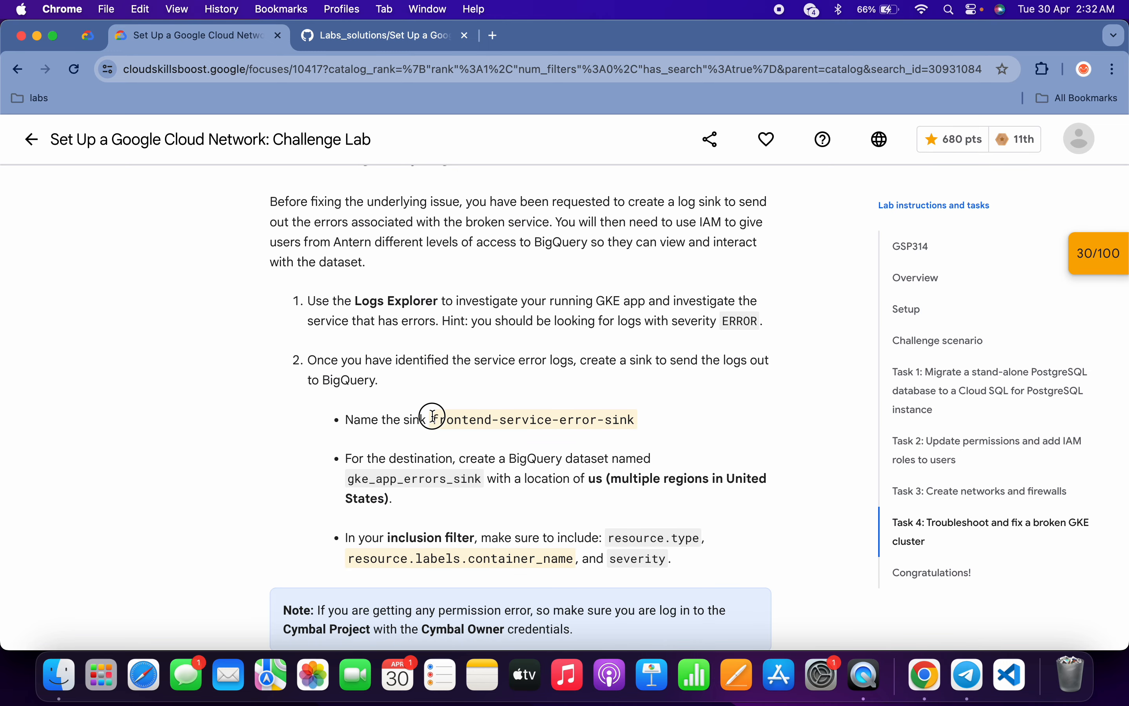
drag(432, 415, 636, 416)
key(super+c)
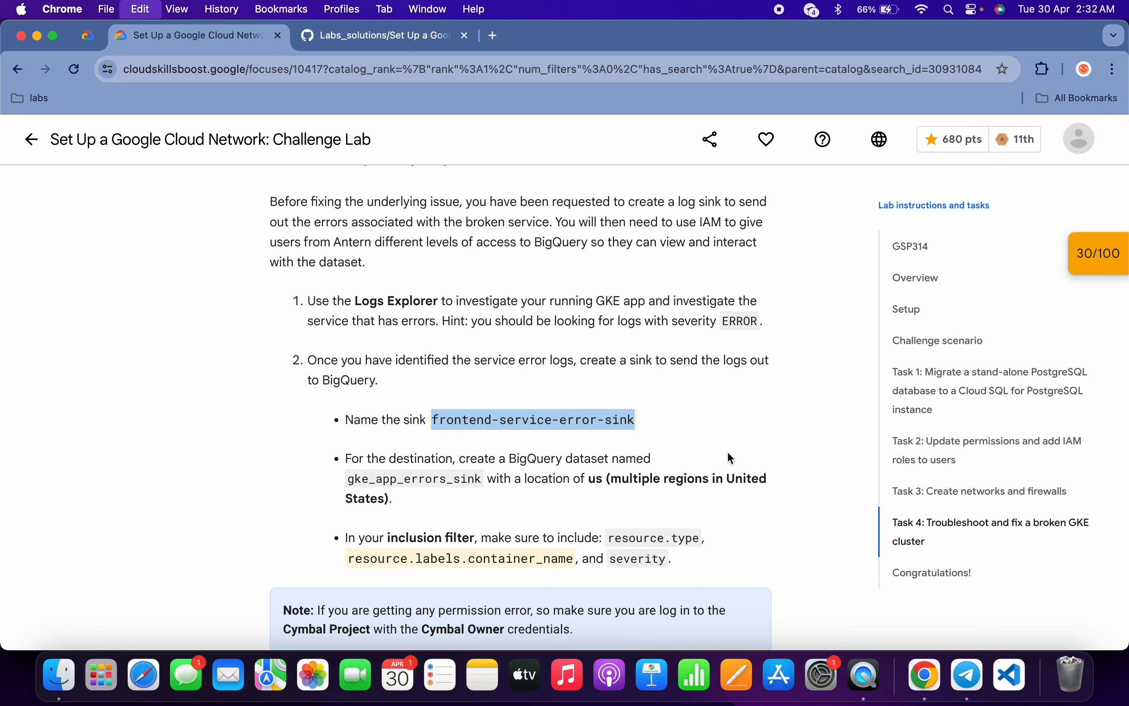
Clear the Cloud Shell and tutorial panes from the sink page, name the sink frontend-service-error-sink and continue to its destination.
key(ctrl+Right)
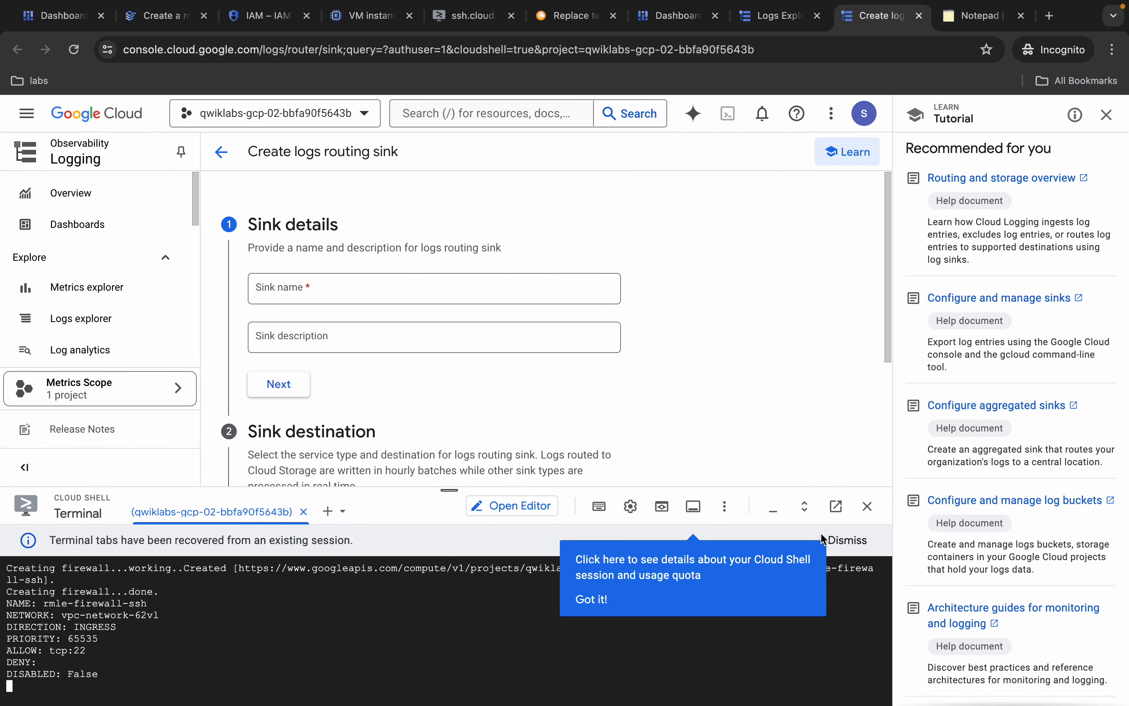
click(773, 506)
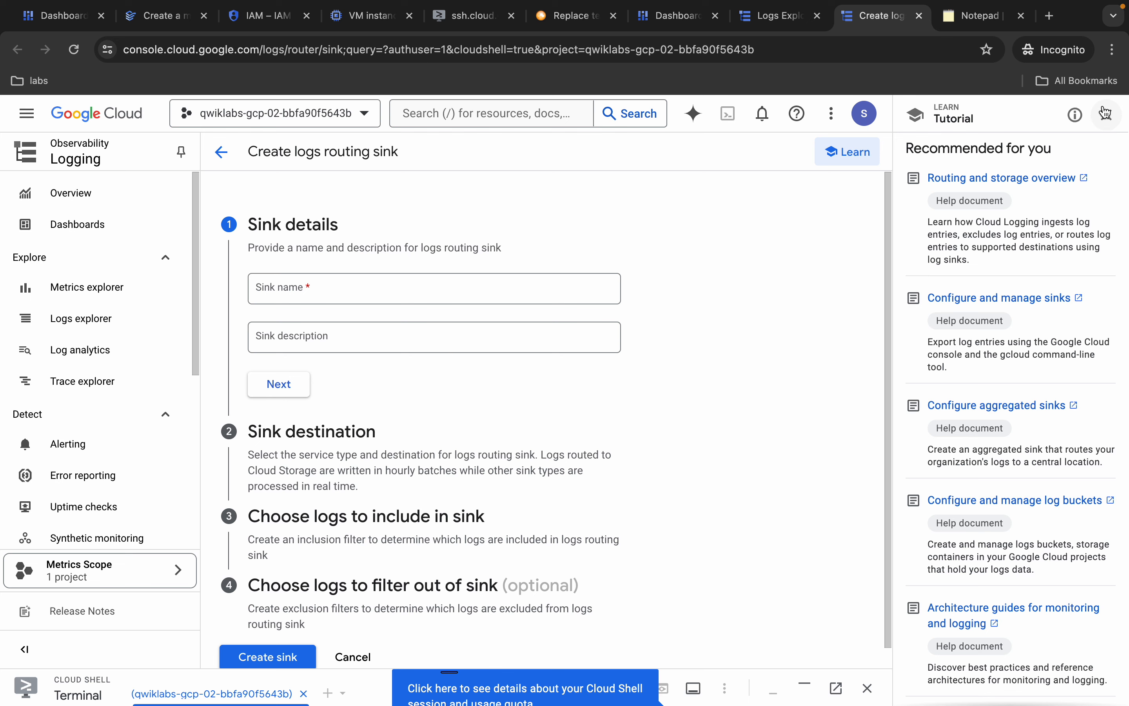
click(1105, 113)
click(324, 289)
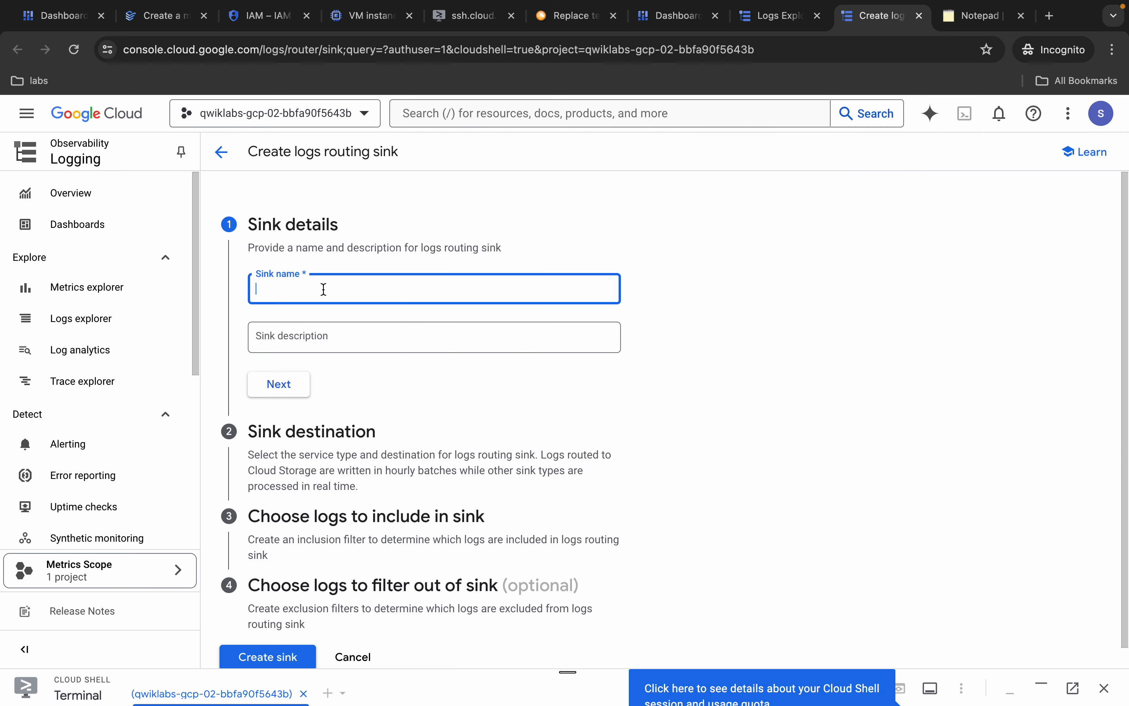
key(ctrl+v)
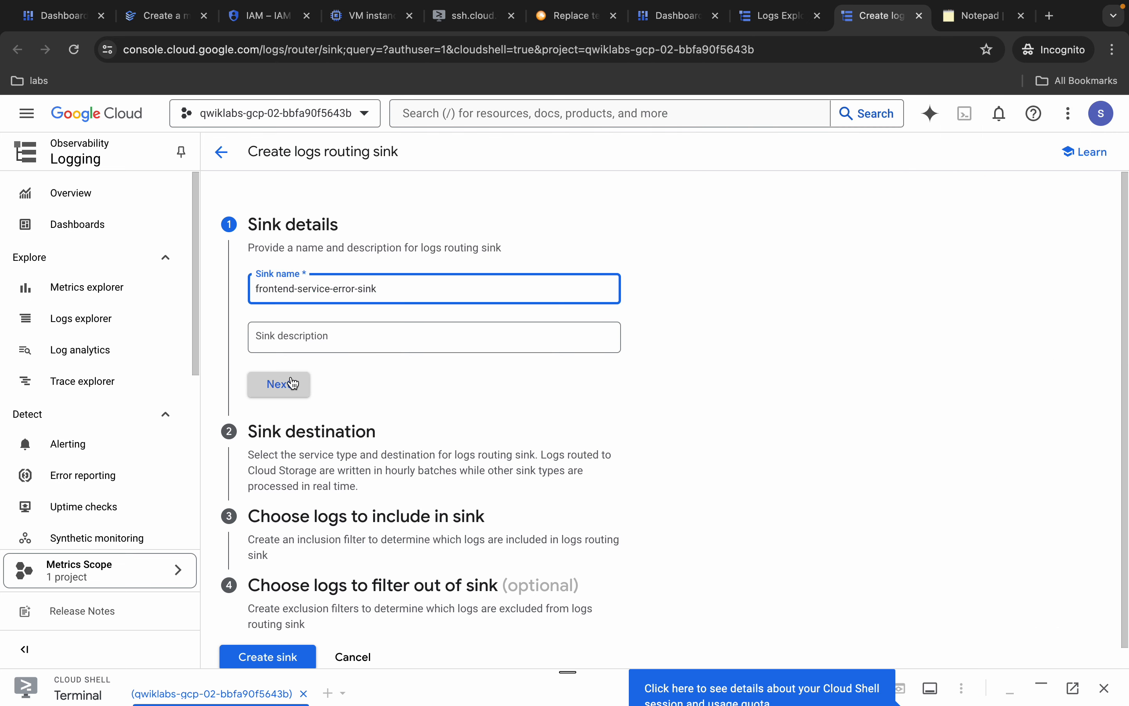
click(291, 384)
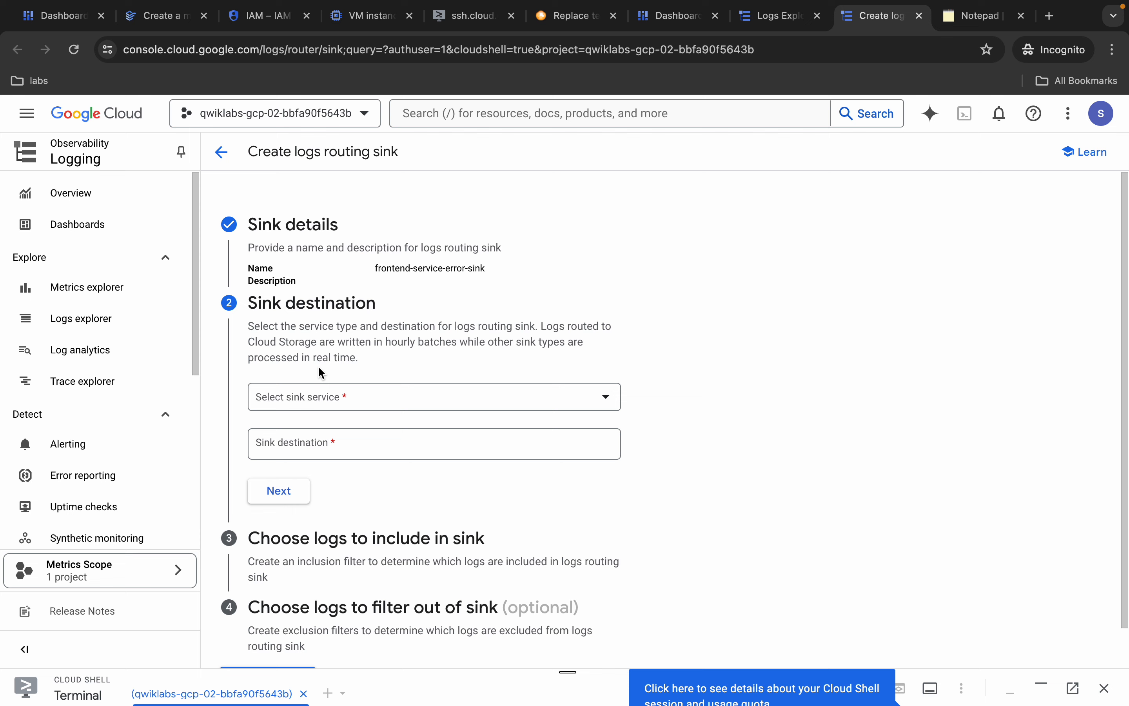
Select BigQuery dataset as the sink service and start creating a new BigQuery dataset for the destination.
click(317, 399)
click(357, 436)
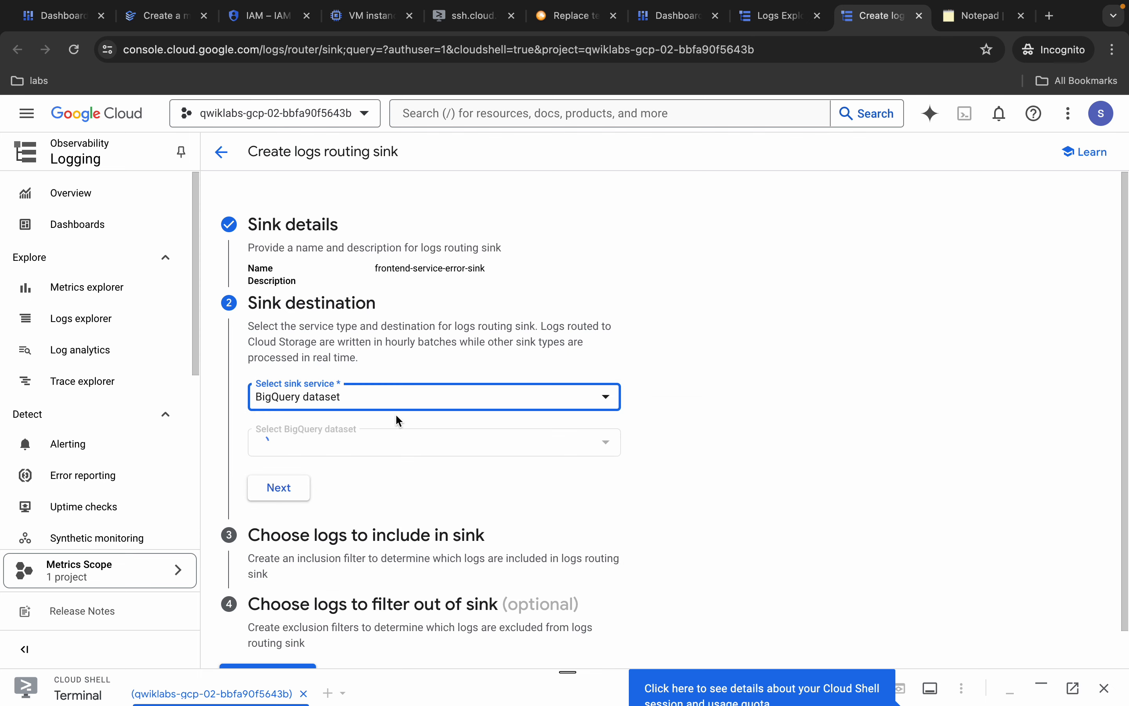
click(371, 442)
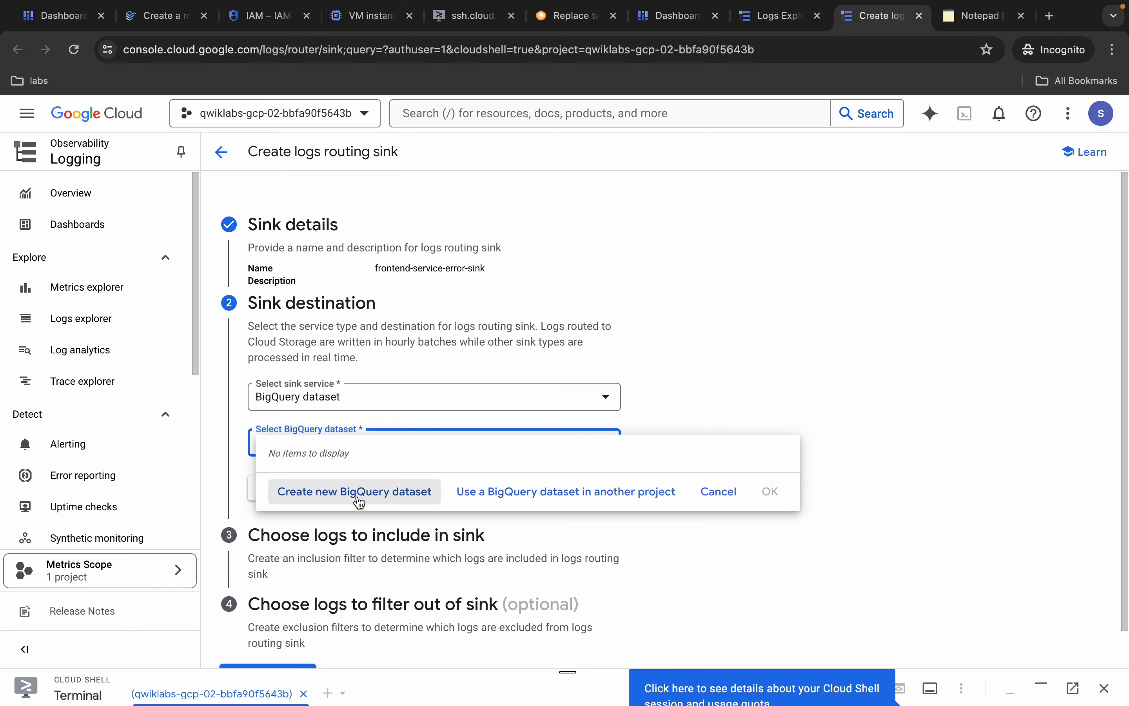
click(378, 500)
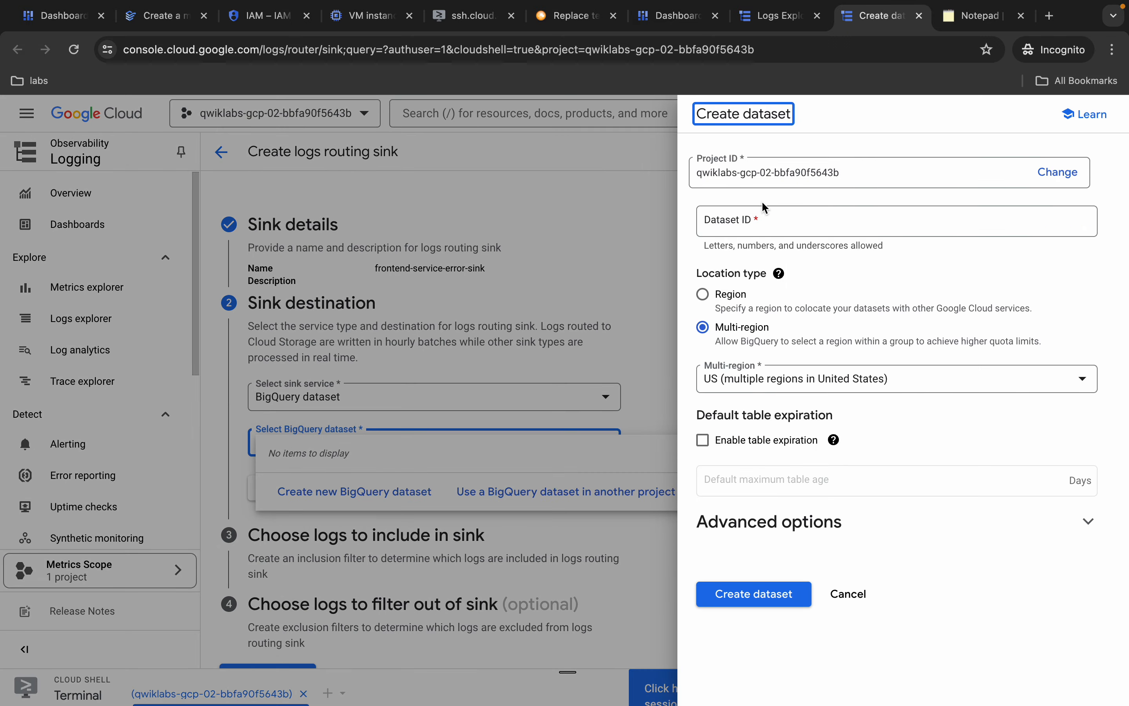
Copy gke_app_errors_sink from the lab instructions and enter it as the new dataset's ID.
key(ctrl+Left)
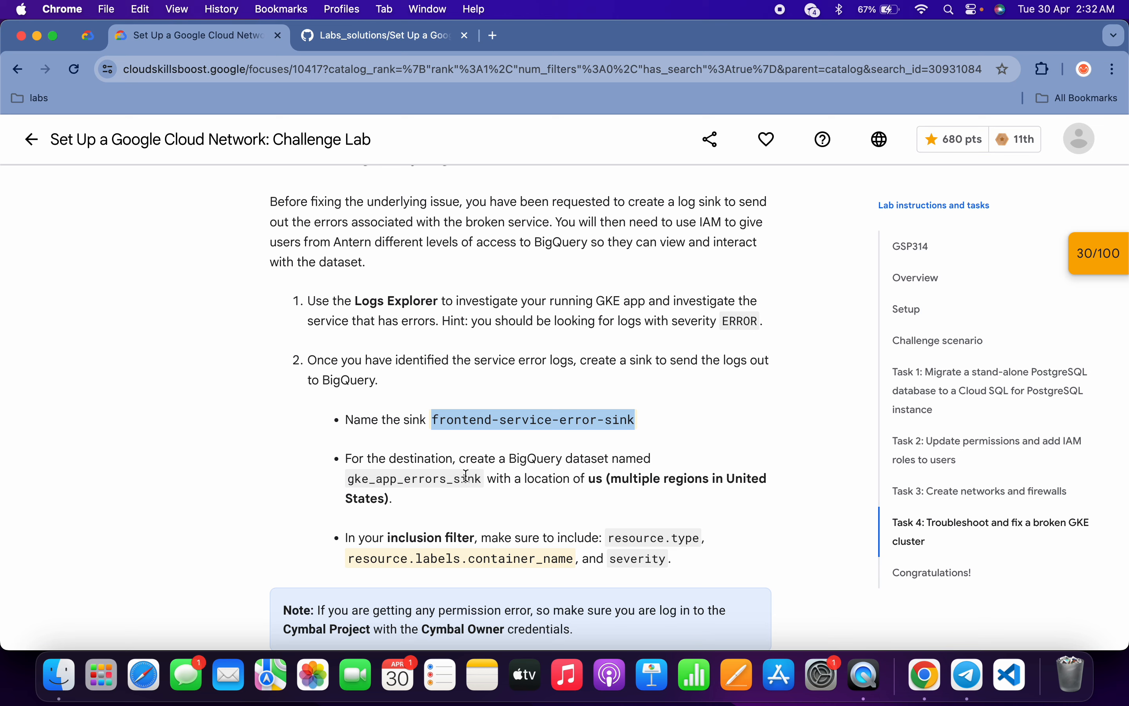
double_click(429, 480)
key(super+c)
key(ctrl+Right)
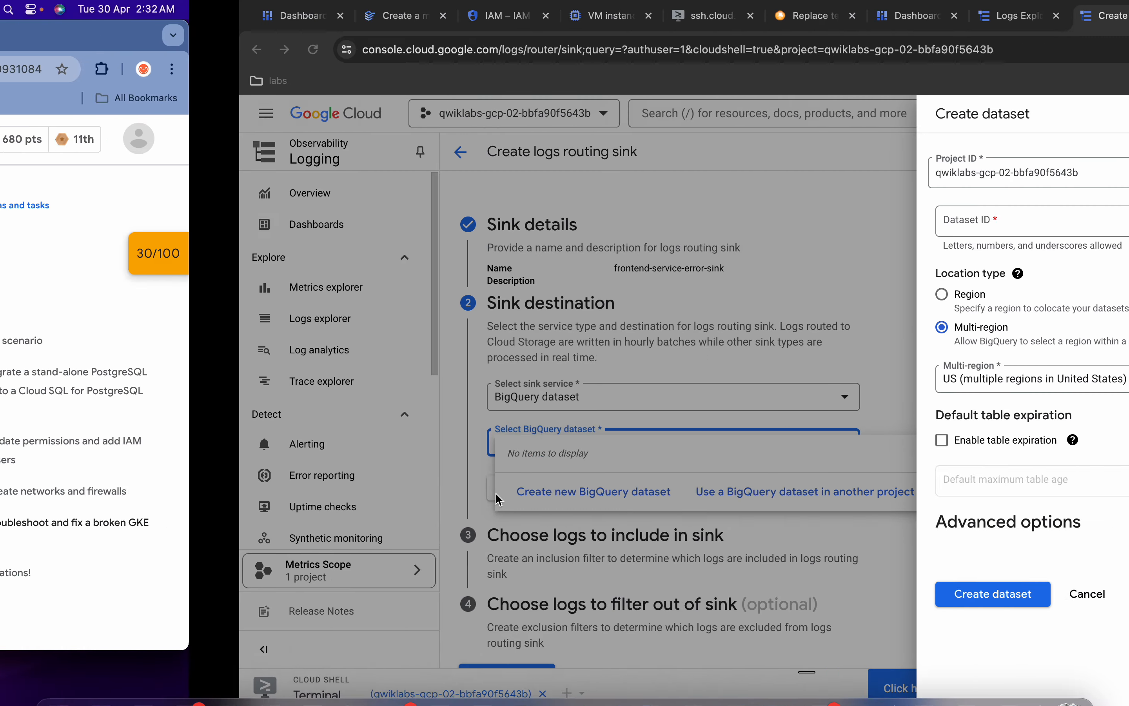
click(749, 223)
key(super+v)
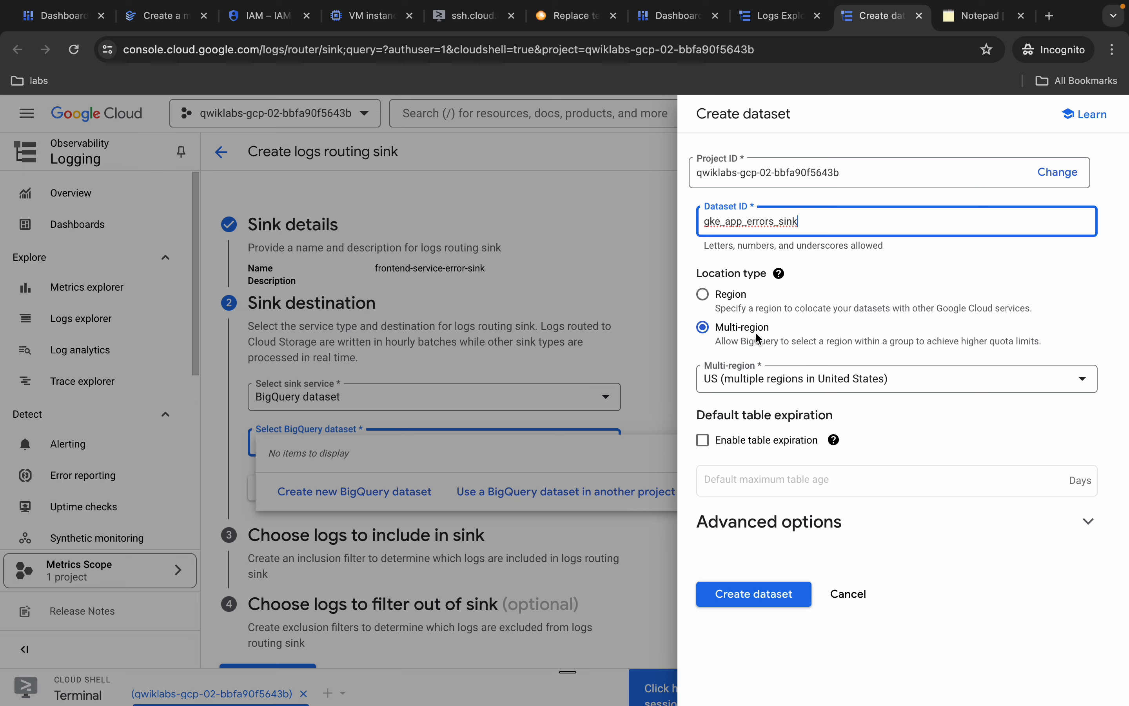
Check the required location in the lab instructions, create the dataset in the US multi-region and accept it as the sink destination.
key(ctrl+Left)
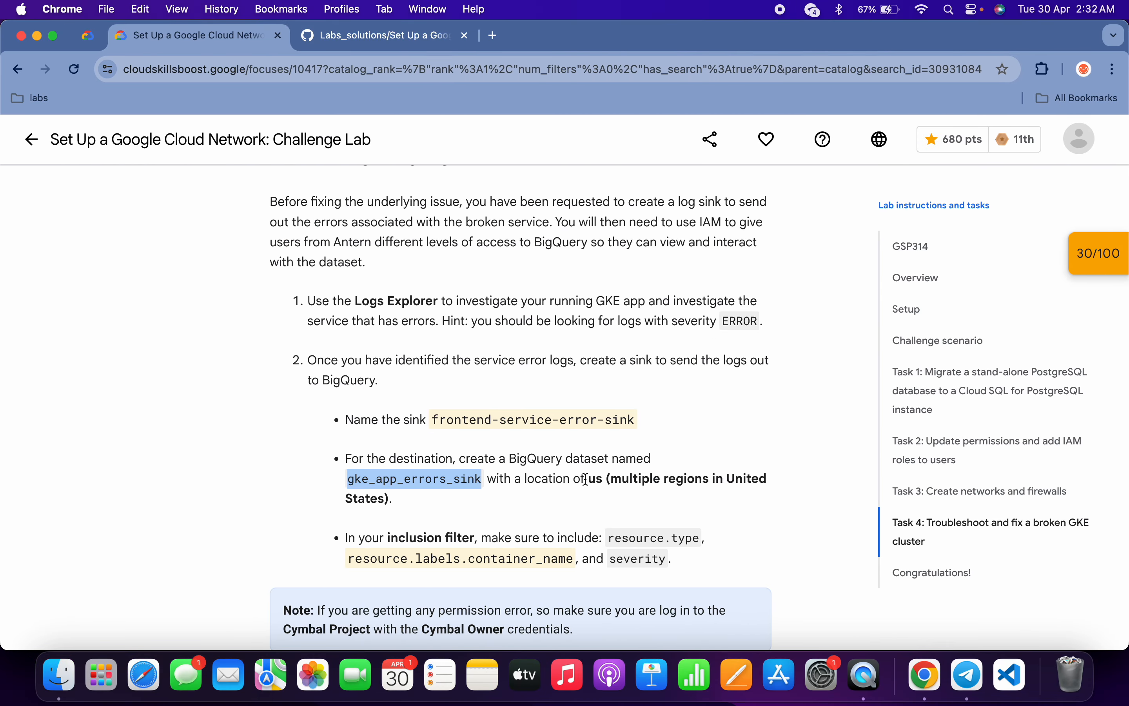
mouse_move(586, 479)
mouse_down()
mouse_move(714, 476)
mouse_move(736, 500)
mouse_move(595, 472)
mouse_move(609, 477)
mouse_up()
key(ctrl+Right)
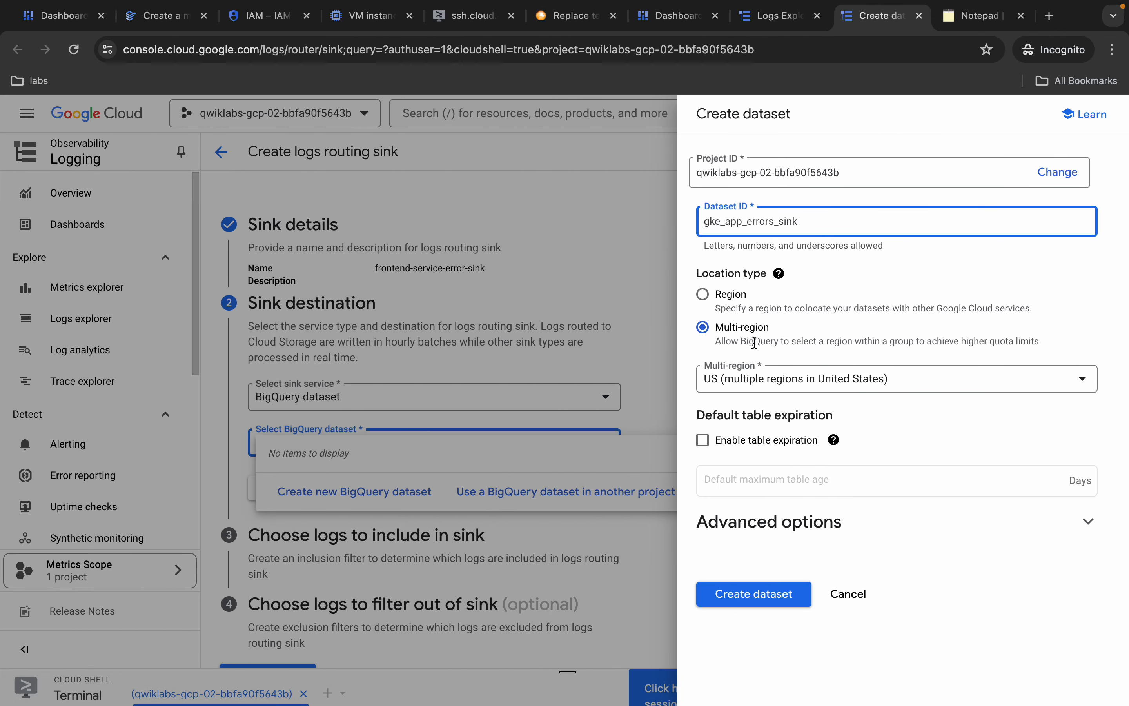
key(ctrl+Left)
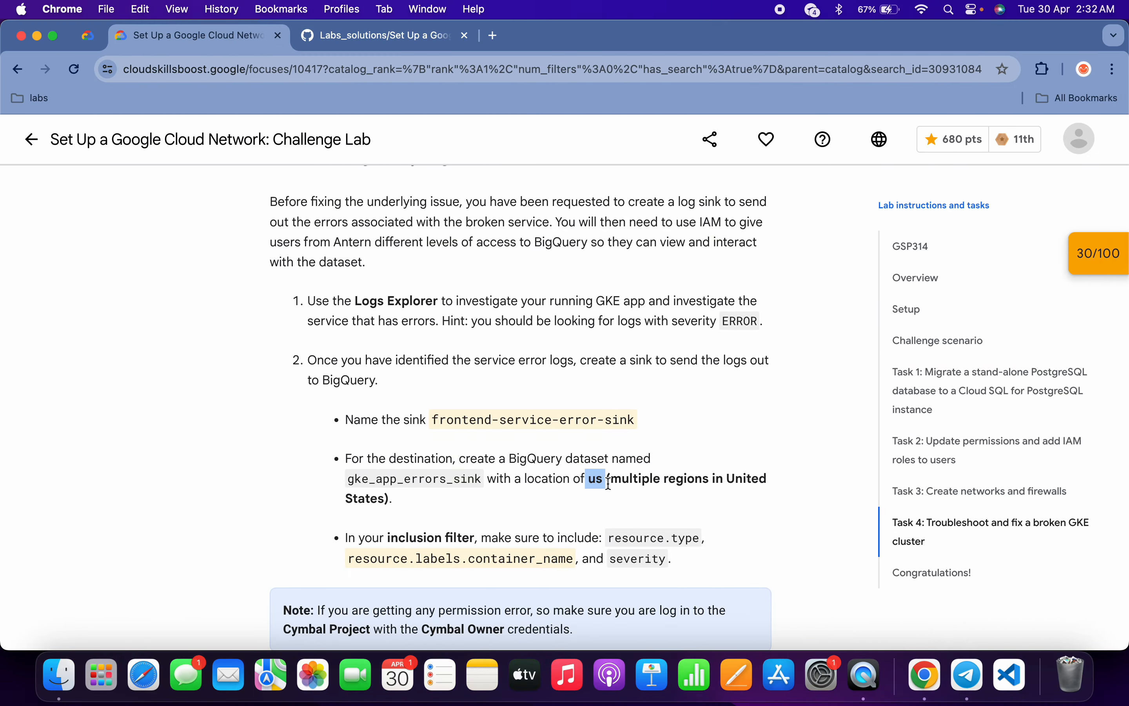
key(ctrl+Right)
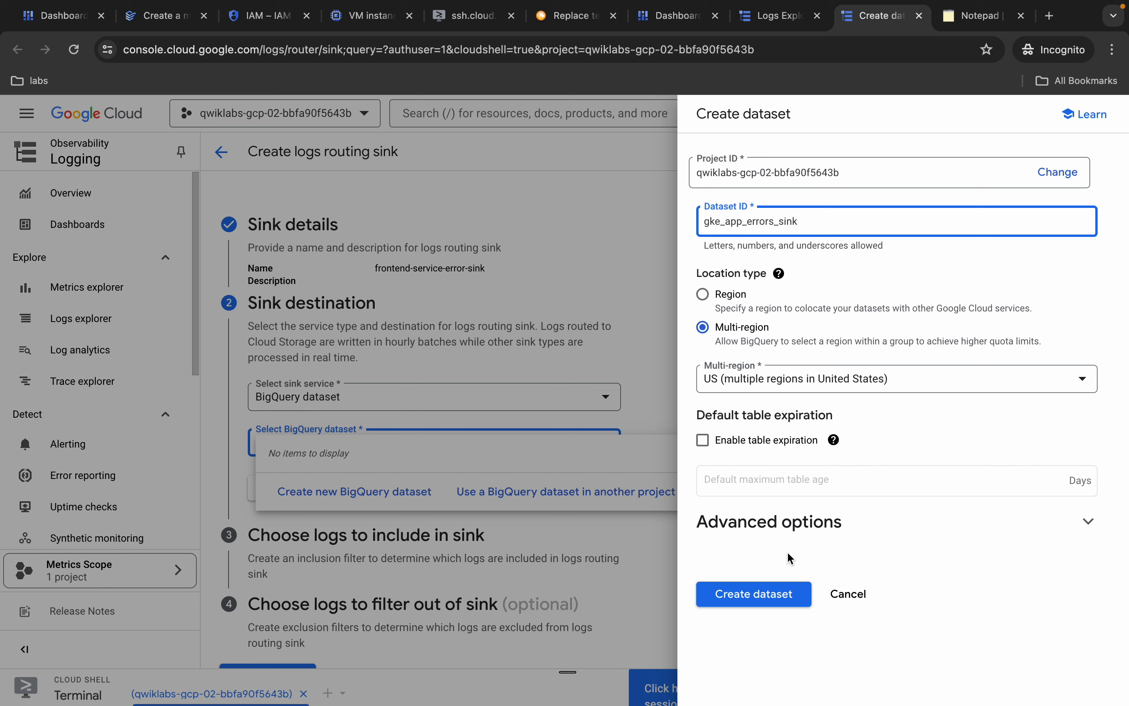
click(766, 599)
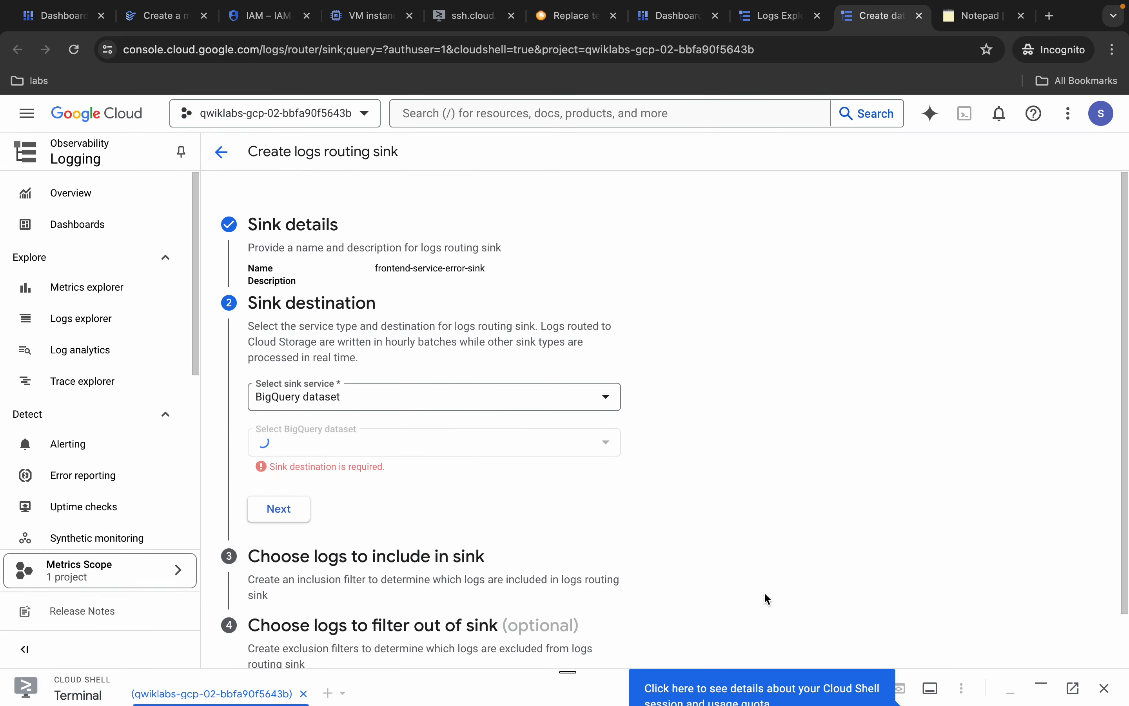
click(278, 517)
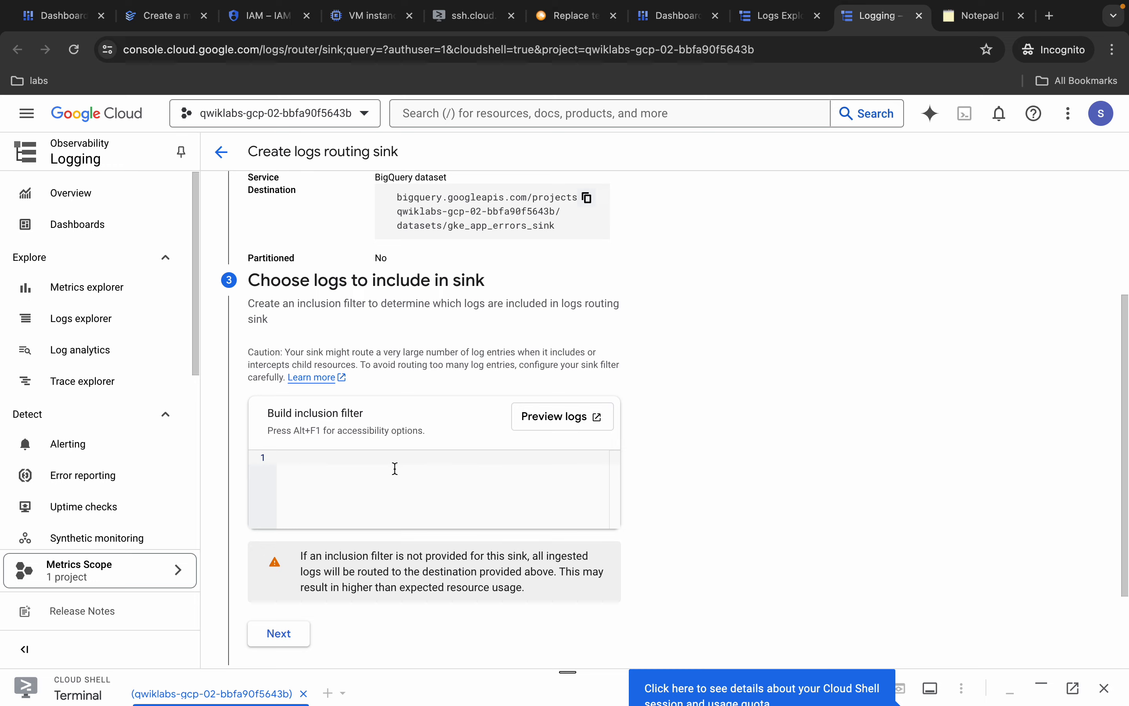
Copy resource.type from the lab instructions into the sink's inclusion filter and add an equals sign after it.
scroll(785, 413, up, 5)
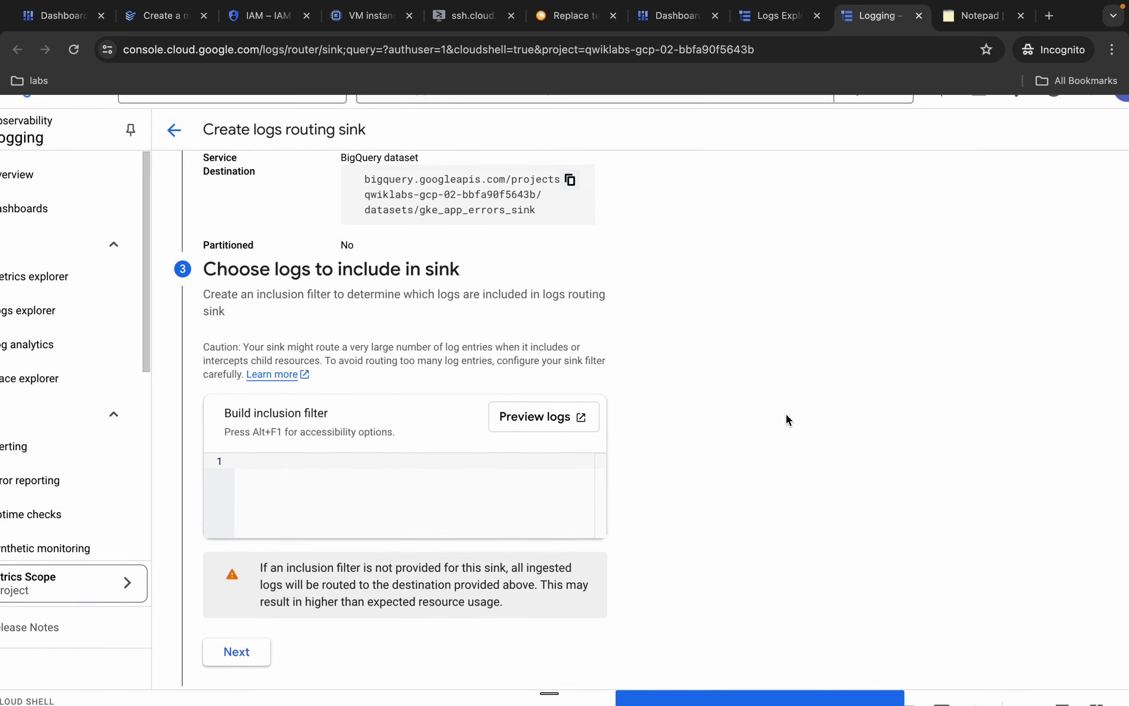
scroll(785, 413, down, 5)
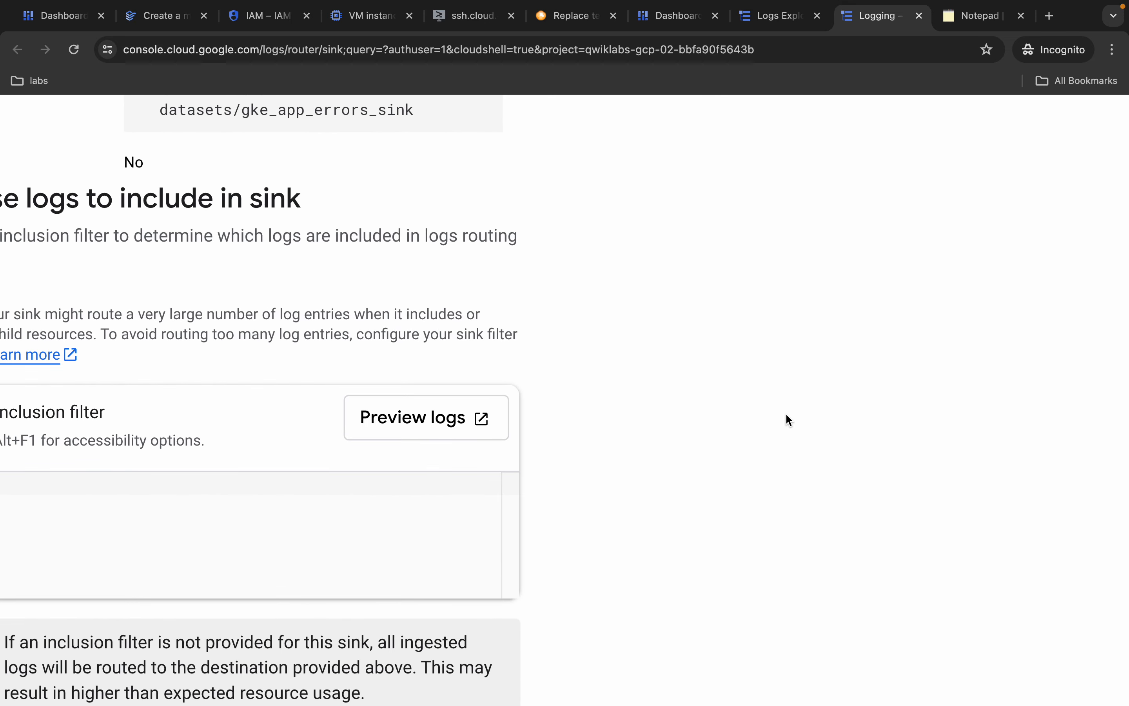
scroll(785, 413, down, 2)
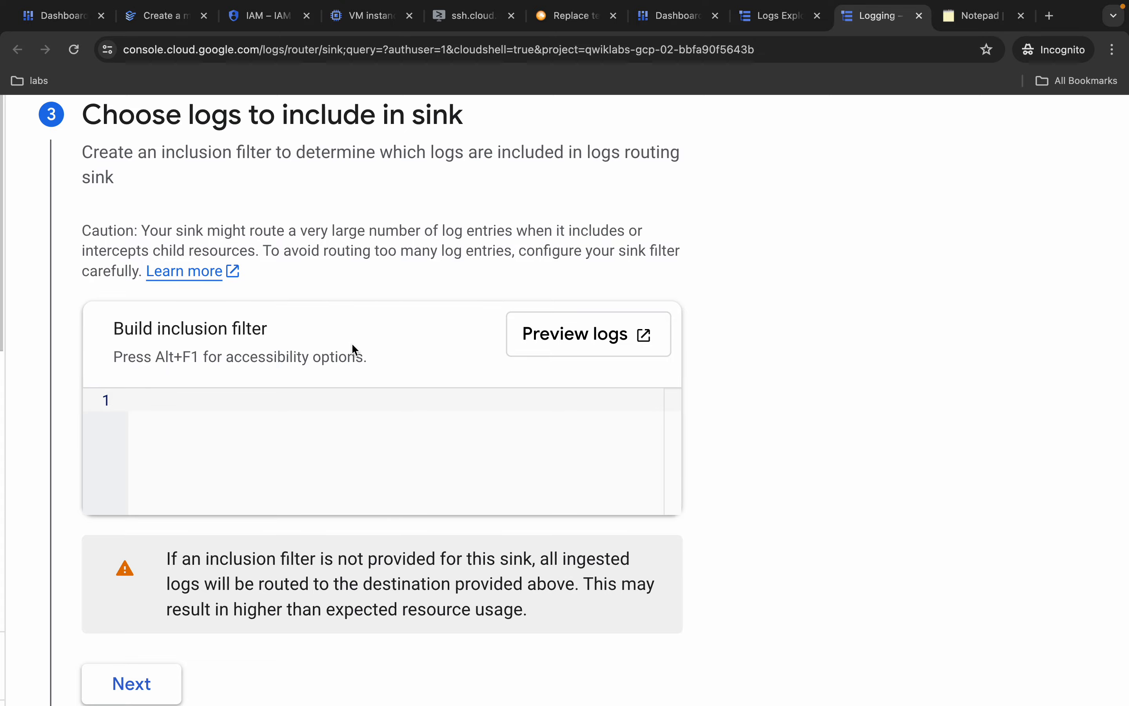
key(ctrl+Left)
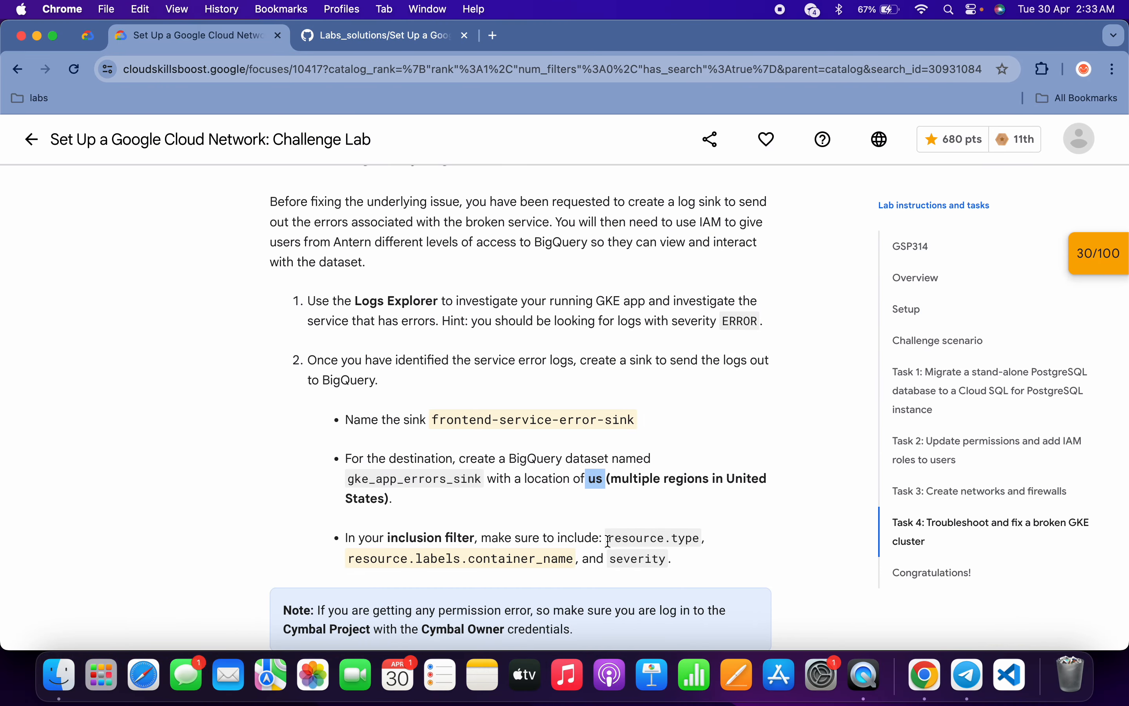
drag(610, 540, 698, 537)
key(super+c)
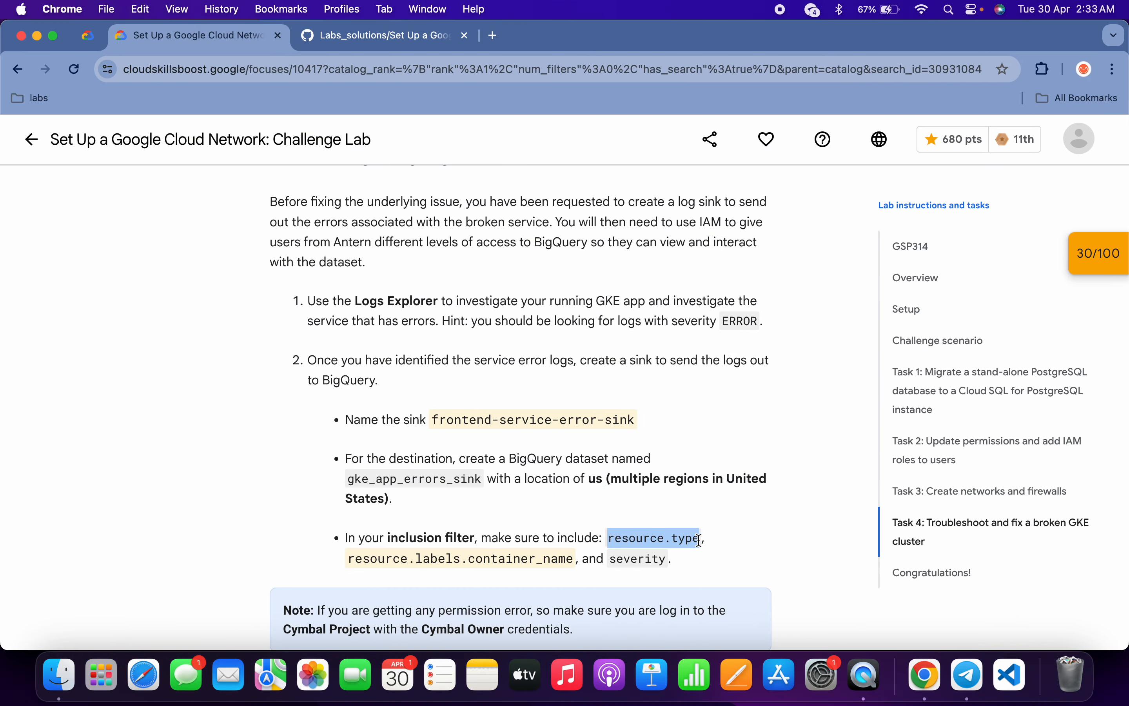
key(ctrl+Right)
key(super+v)
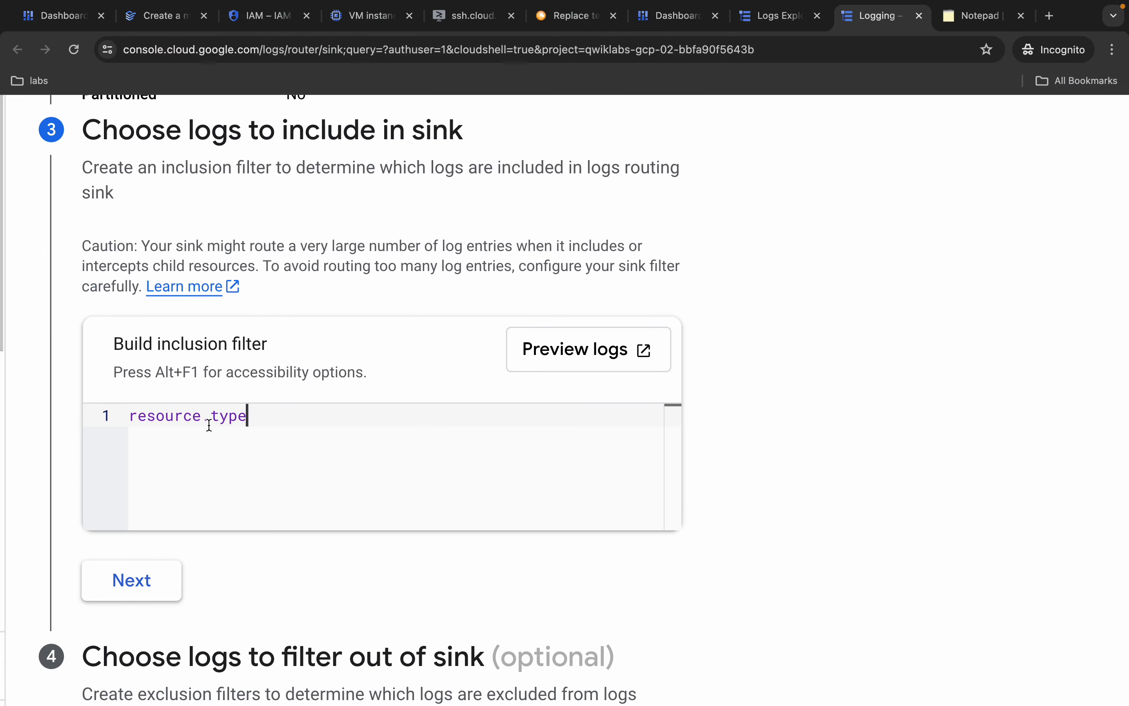
text(=)
Copy resource.labels.container_name from the lab instructions, append it to the filter's first line with a semicolon and start a second line.
key(ctrl+Left)
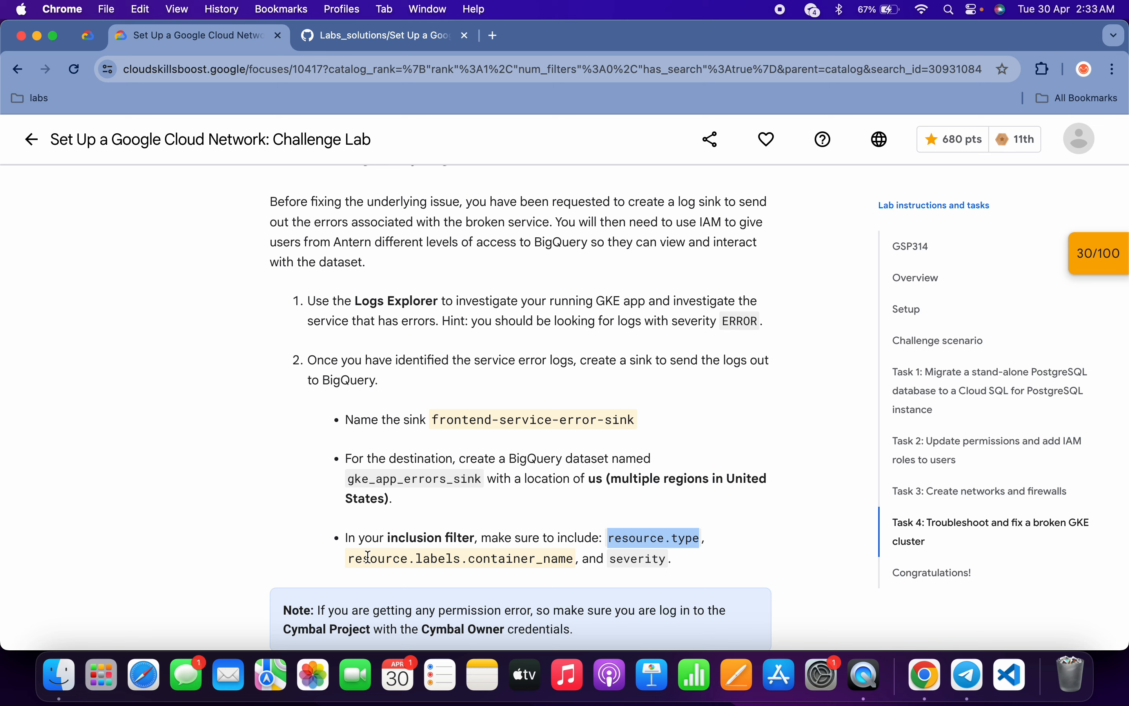
drag(349, 562, 574, 561)
key(super+c)
key(ctrl+Right)
key(super+v)
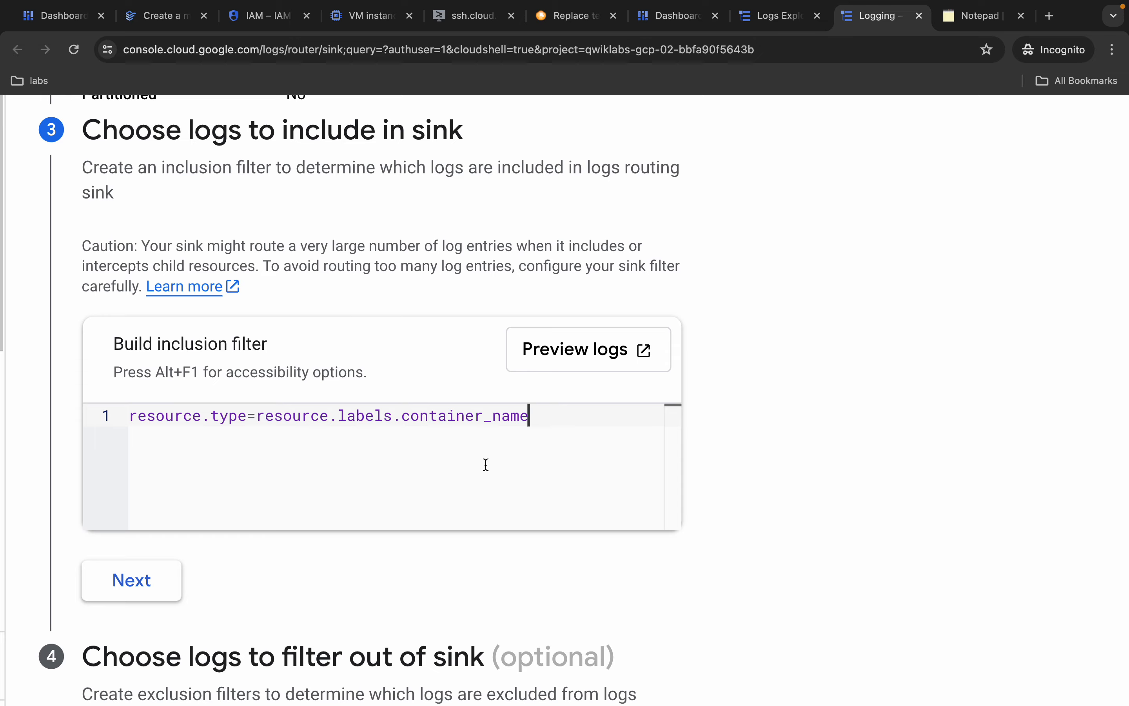
text(;)
key(Return)
Copy severity and ERROR from the lab instructions to complete the inclusion filter's second line as severity=ERROR.
key(ctrl+Left)
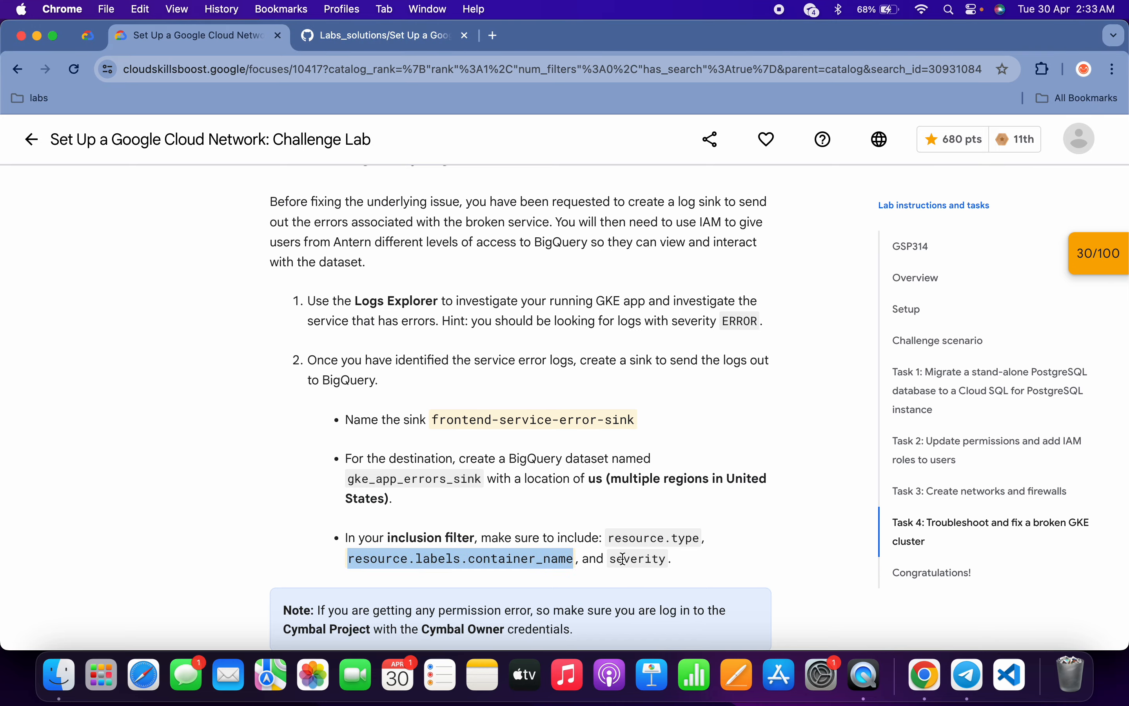
double_click(637, 558)
key(super+c)
key(ctrl+Right)
key(super+v)
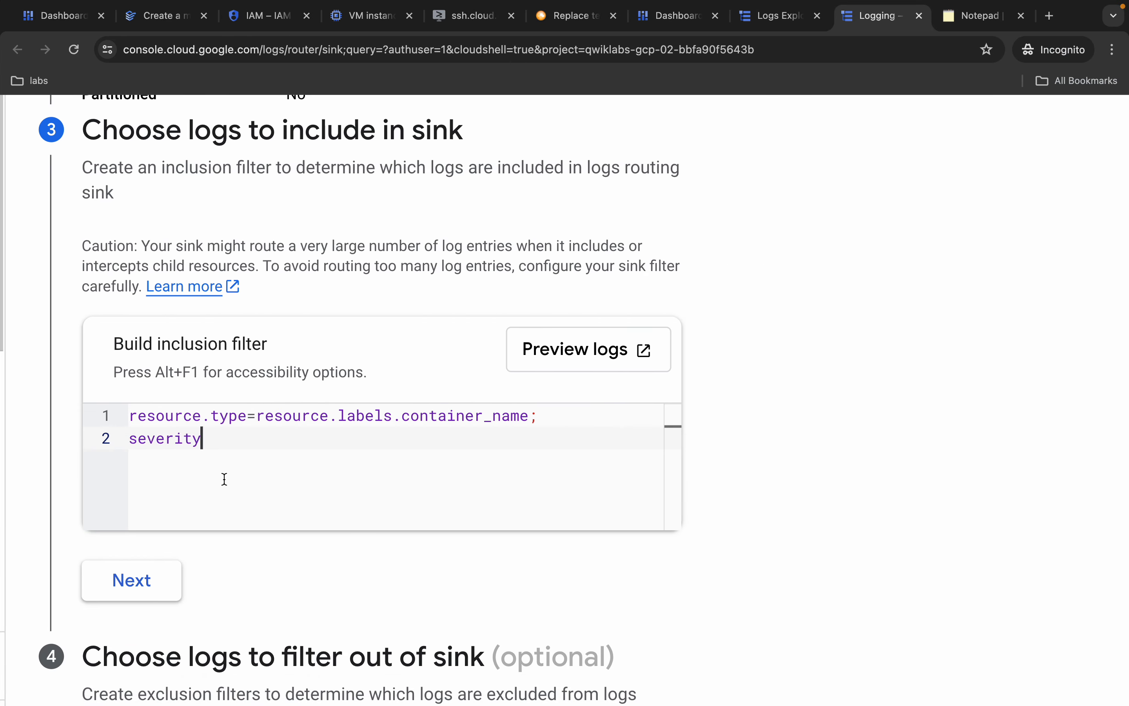
text(=)
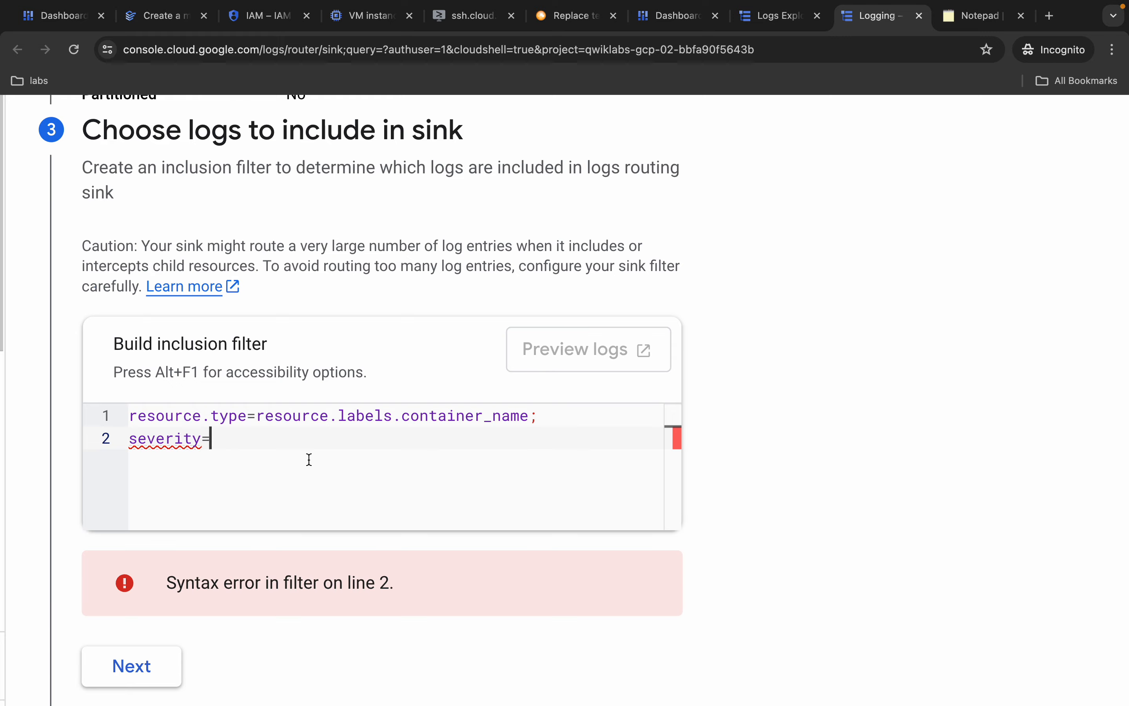
key(ctrl+Left)
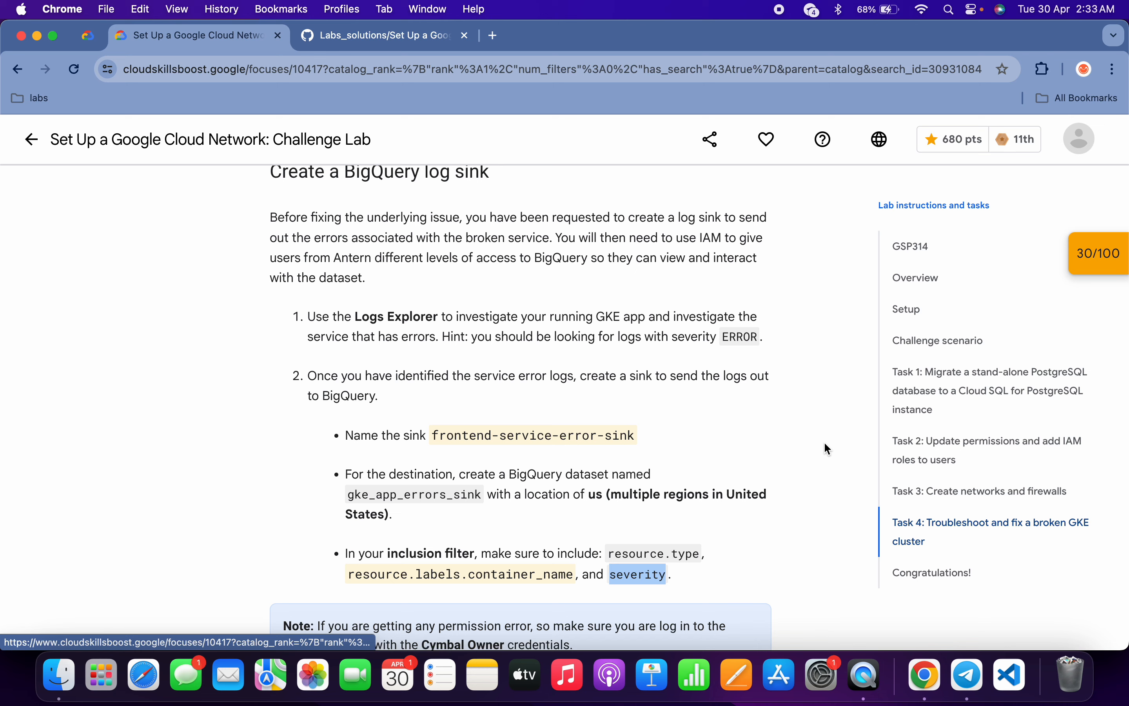
double_click(734, 336)
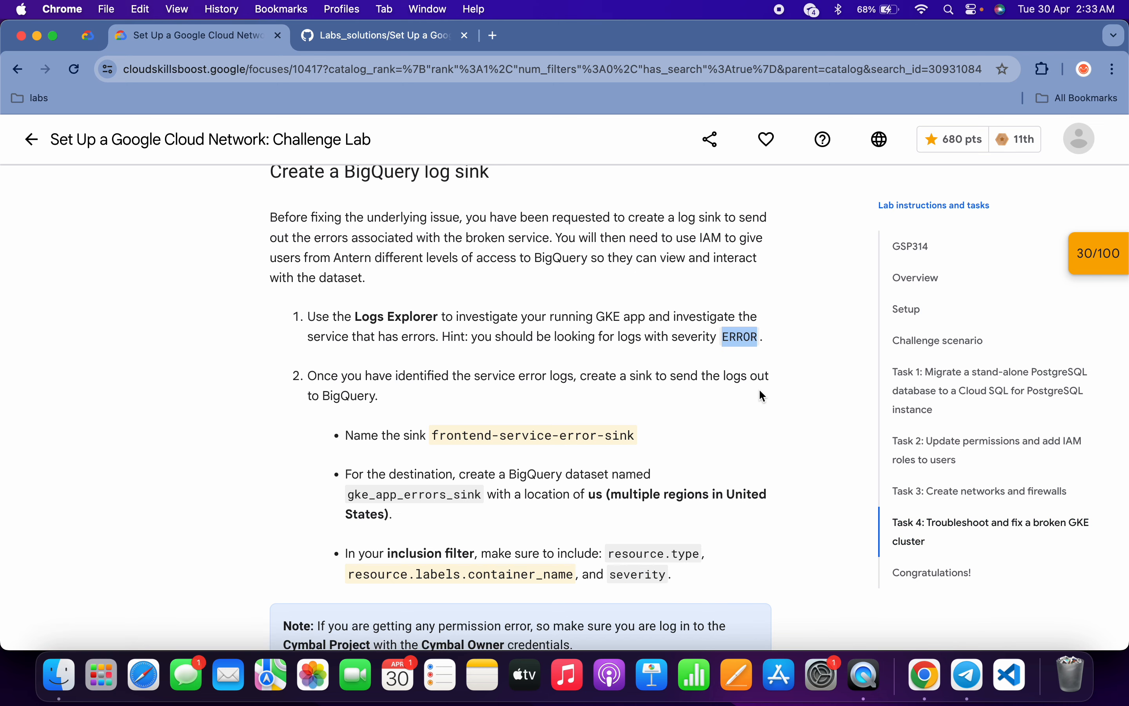
key(ctrl+Right)
key(super+v)
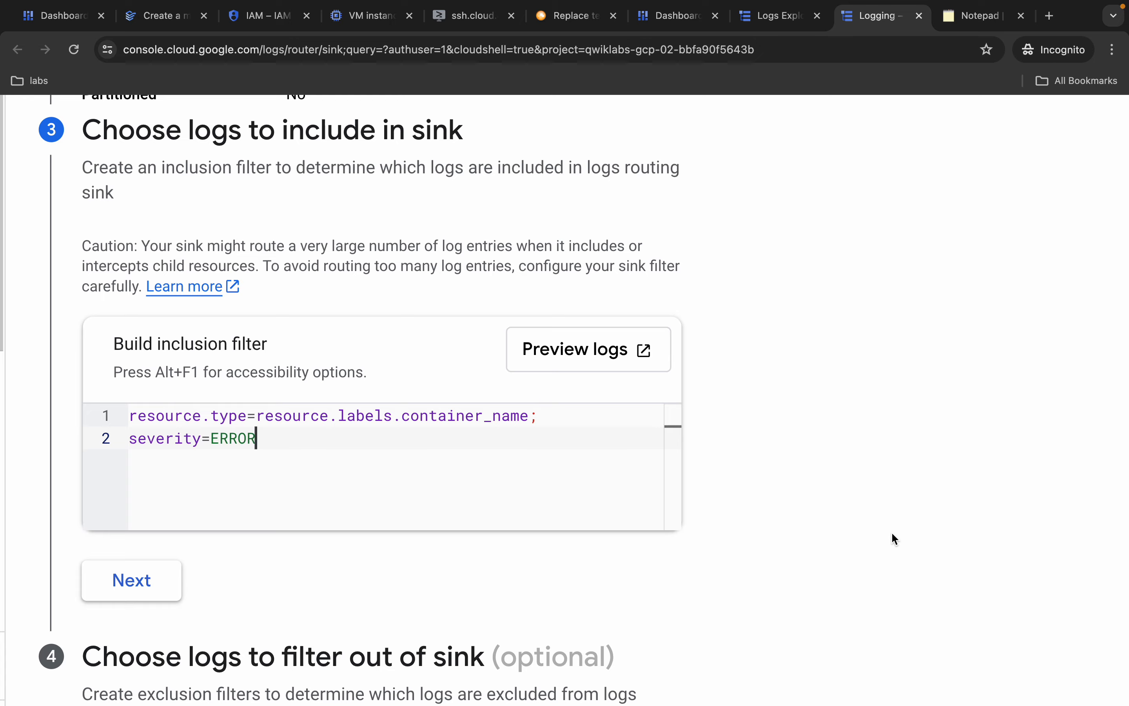
Accept the inclusion filter and create the logs routing sink without any exclusion filter.
scroll(891, 531, down, 5)
click(282, 517)
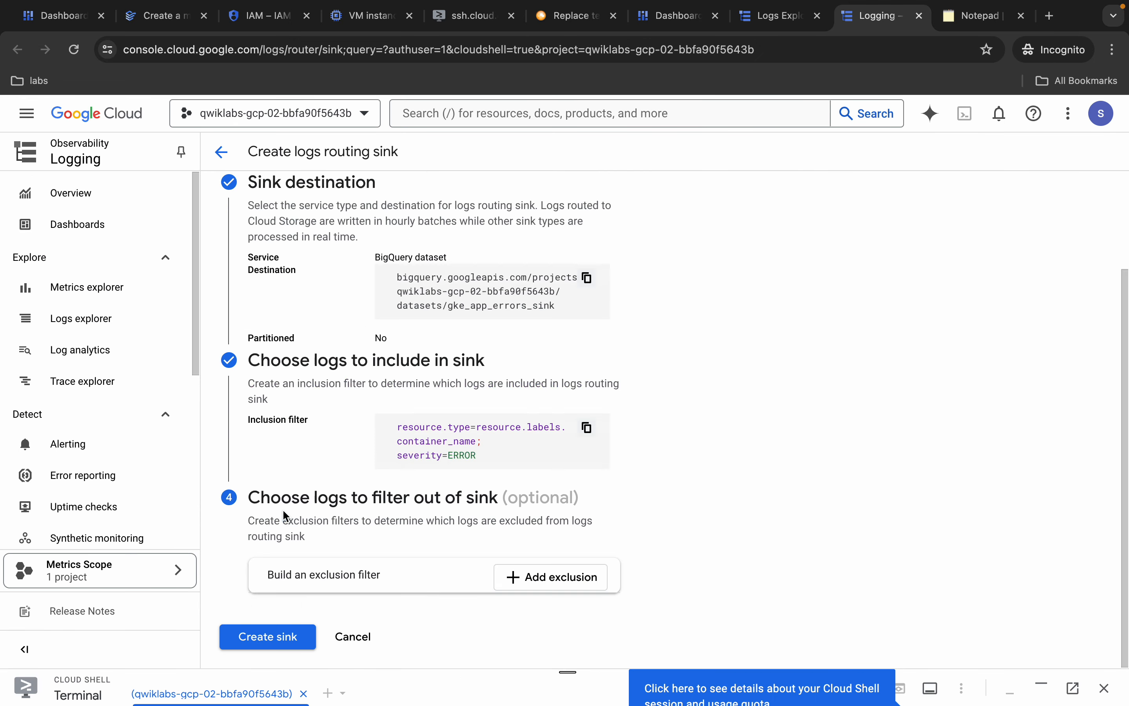
click(292, 626)
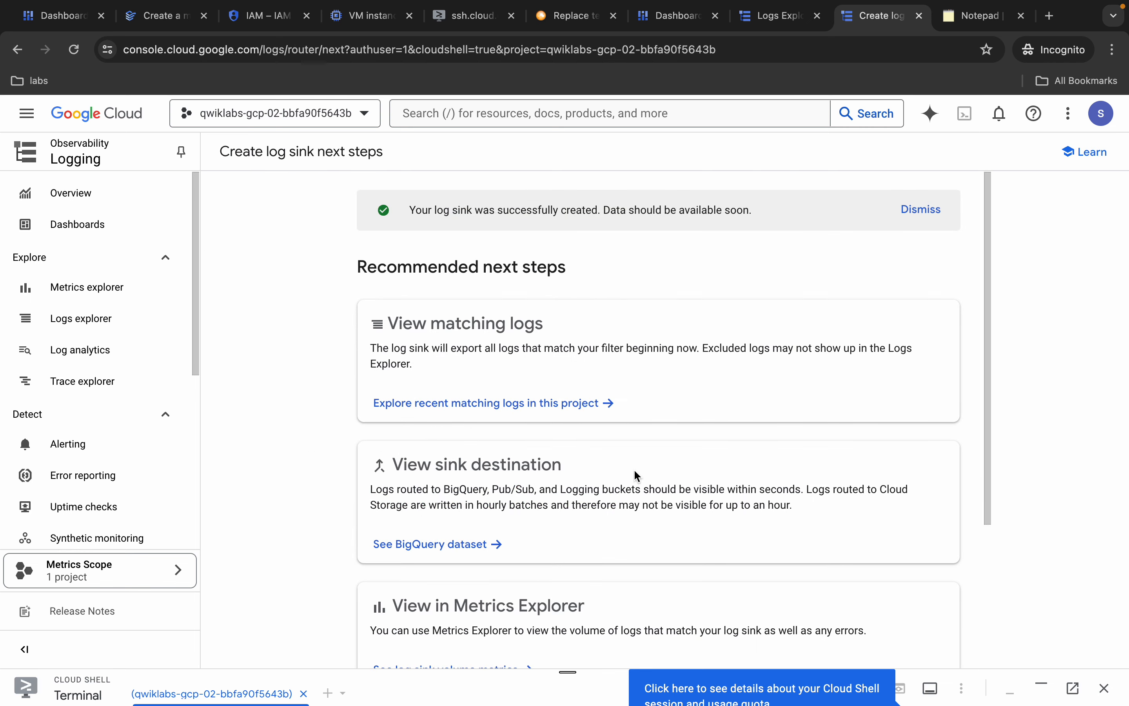
Restore the Cloud Shell terminal and read which BigQuery roles the lab requires for the Antern Editor and Antern Owner users.
click(1040, 686)
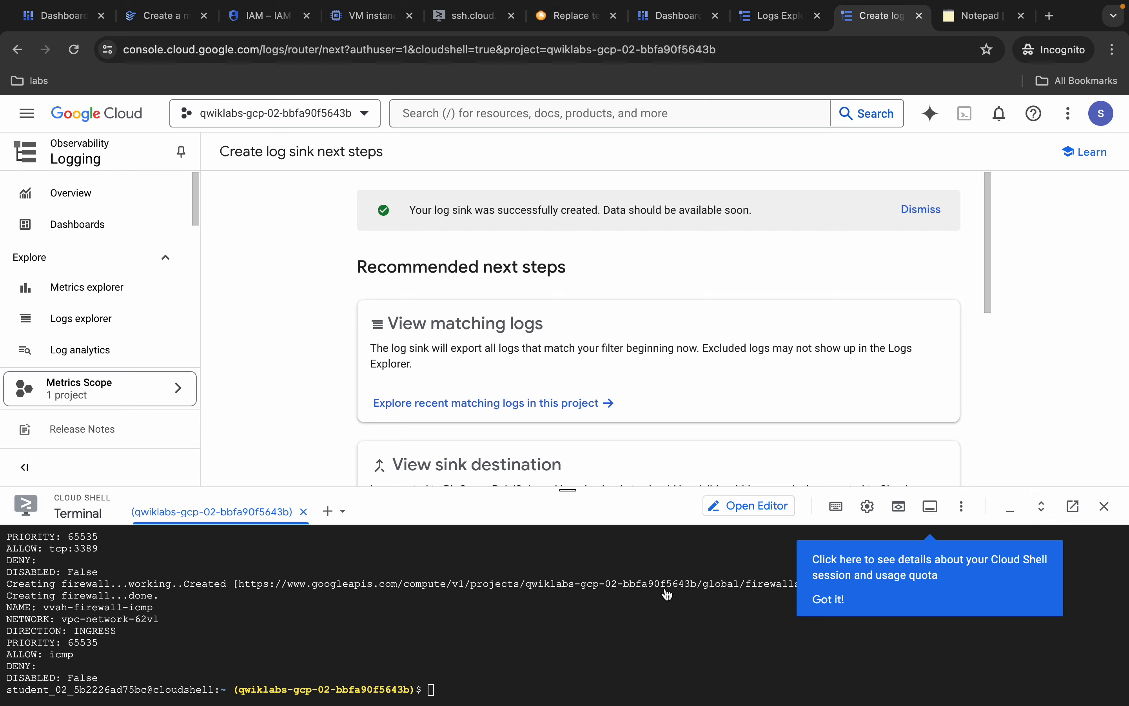
key(ctrl+Left)
scroll(721, 495, down, 6)
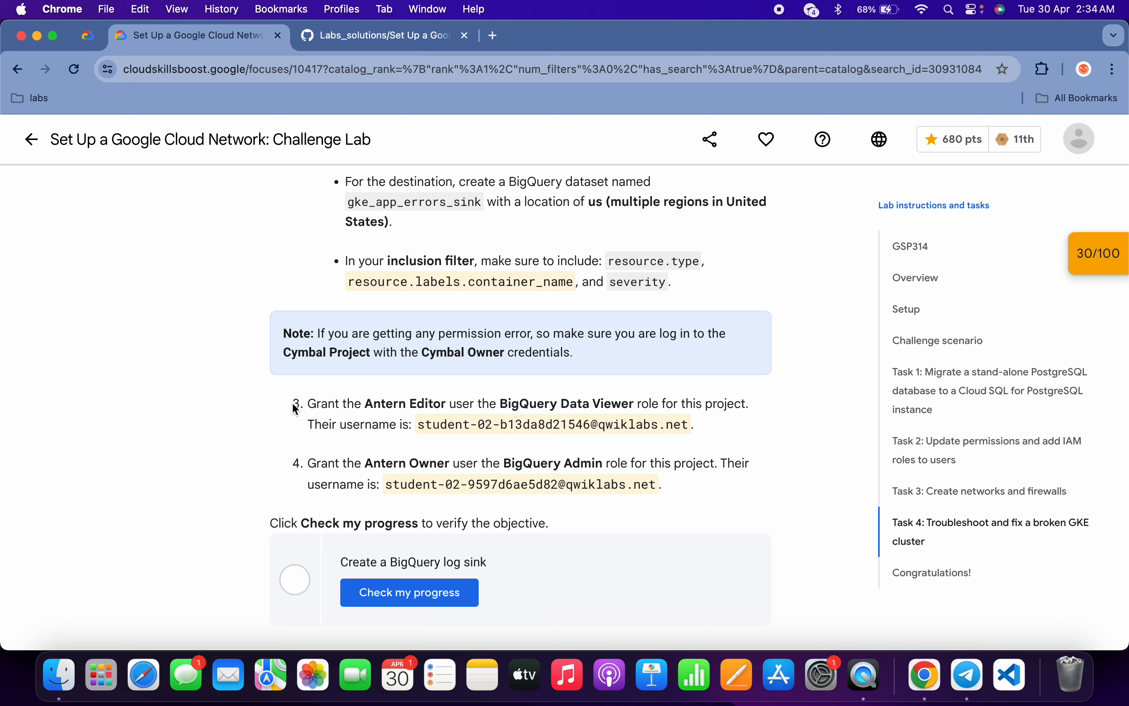
drag(295, 408, 682, 503)
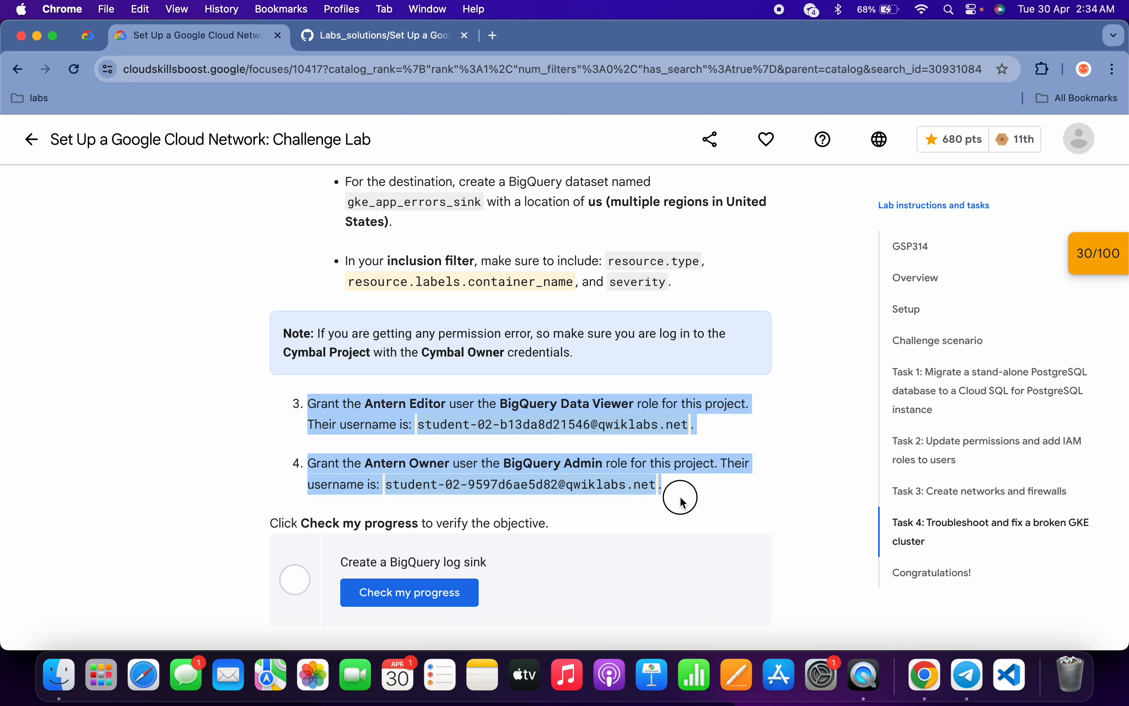
key(ctrl+Right)
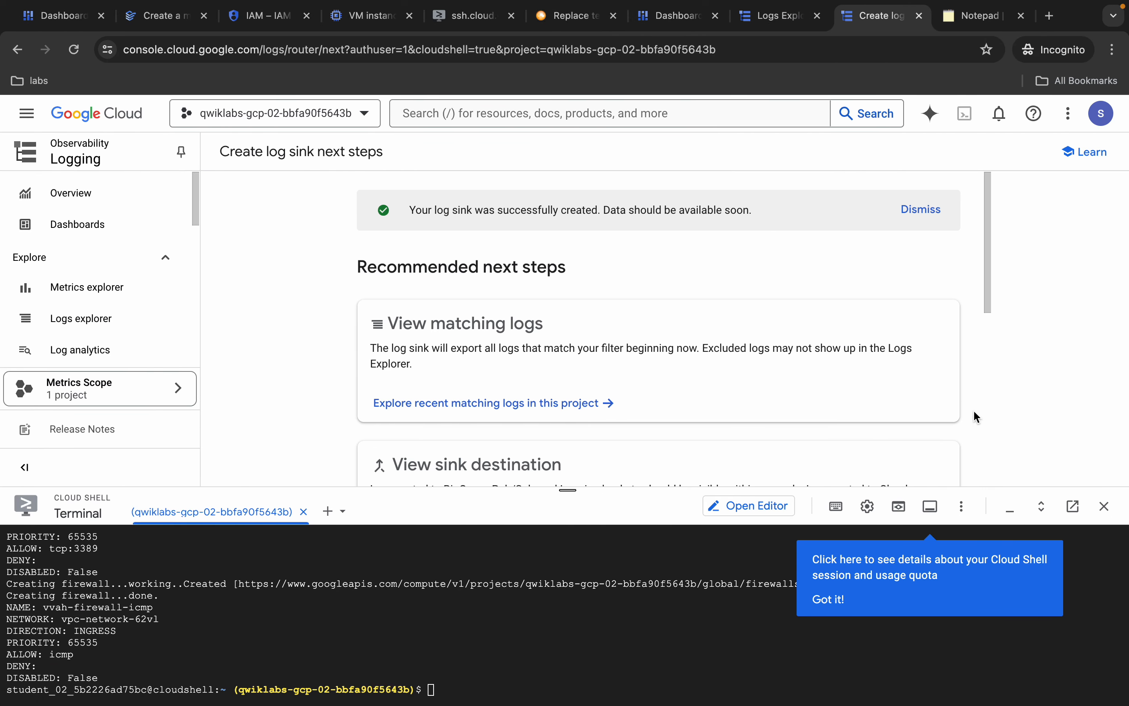
Close Cloud Shell, search the console for IAM and open the project's IAM page.
click(1102, 509)
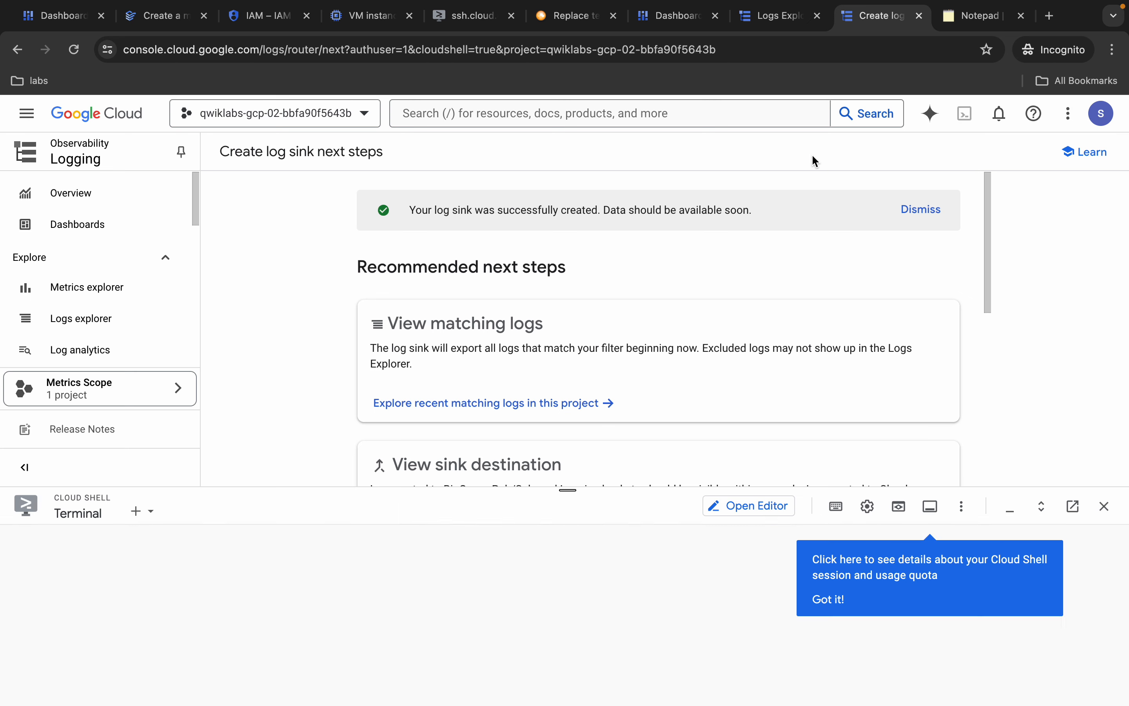
click(603, 117)
text(IAM)
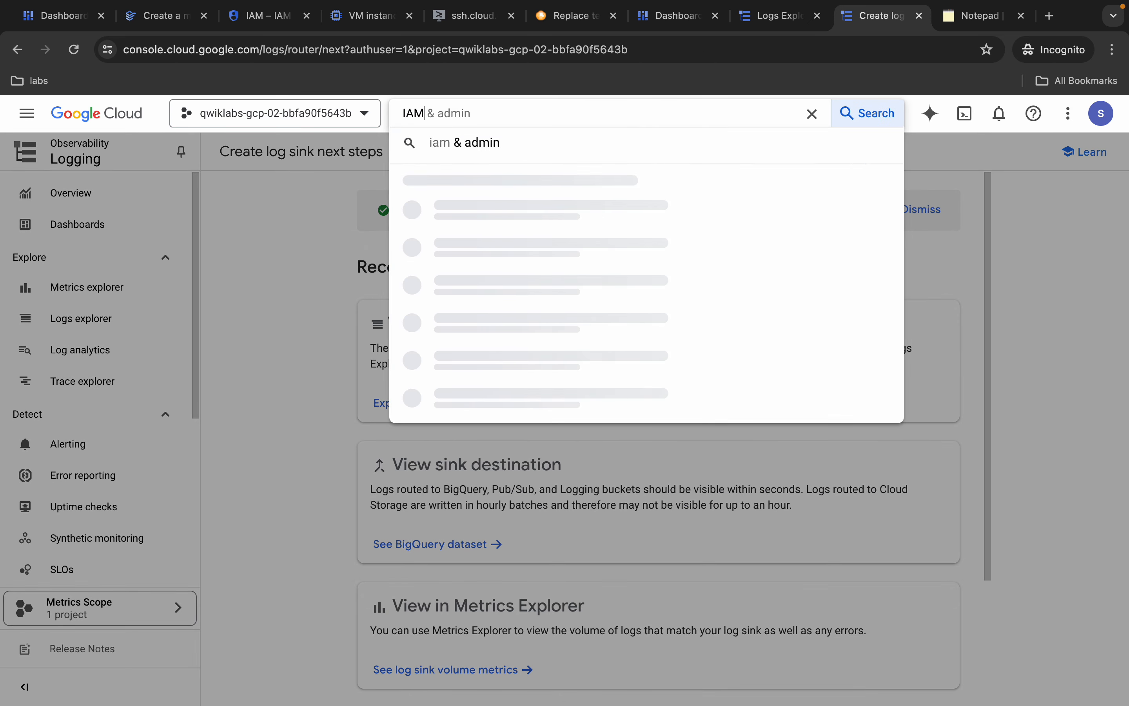
click(459, 220)
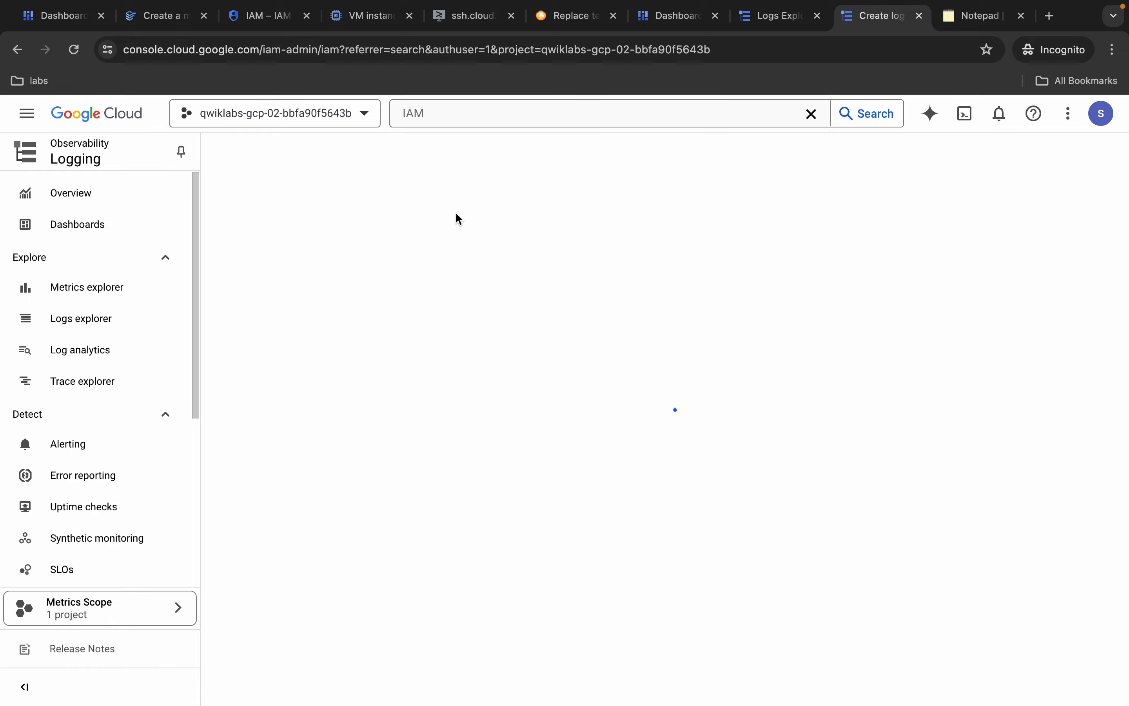
Copy the Antern Editor's username from the lab instructions and filter the IAM principals by it.
key(ctrl+Left)
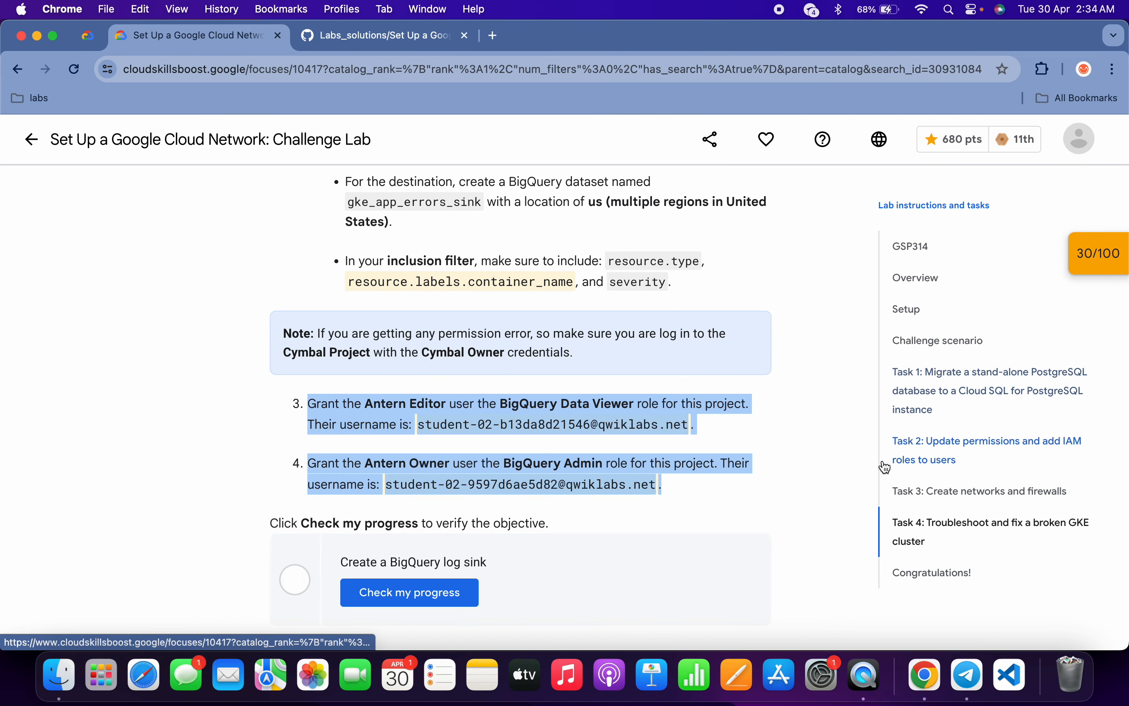
click(622, 432)
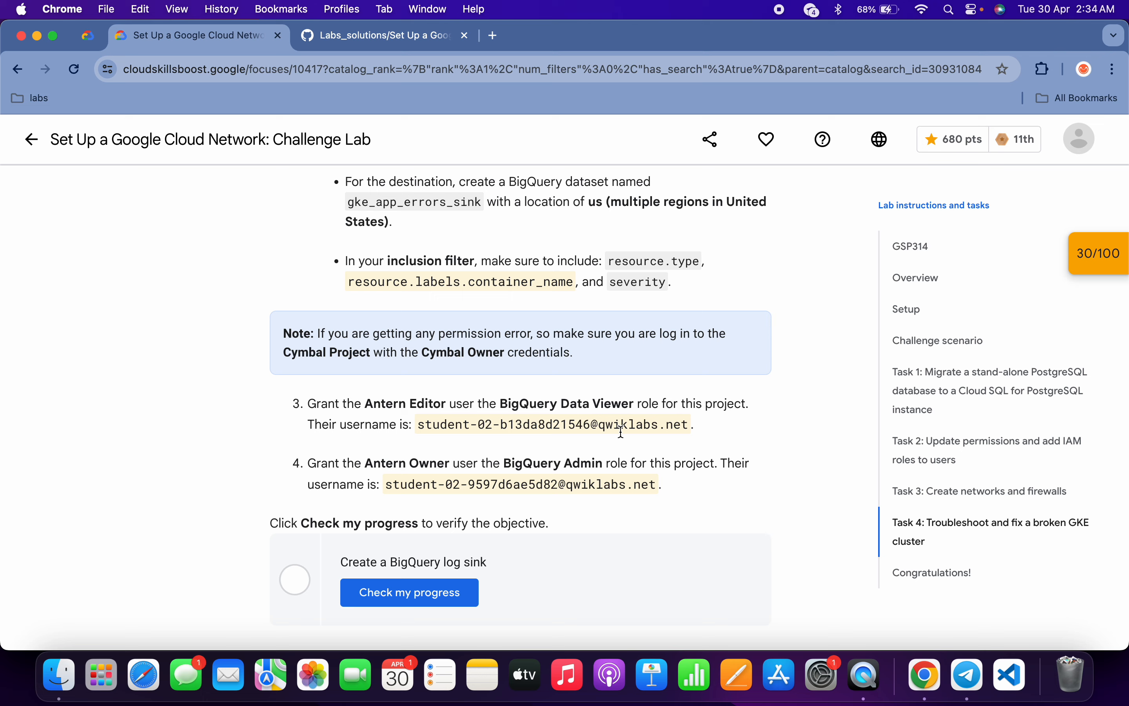
drag(430, 424, 687, 414)
key(super+c)
key(super+Tab)
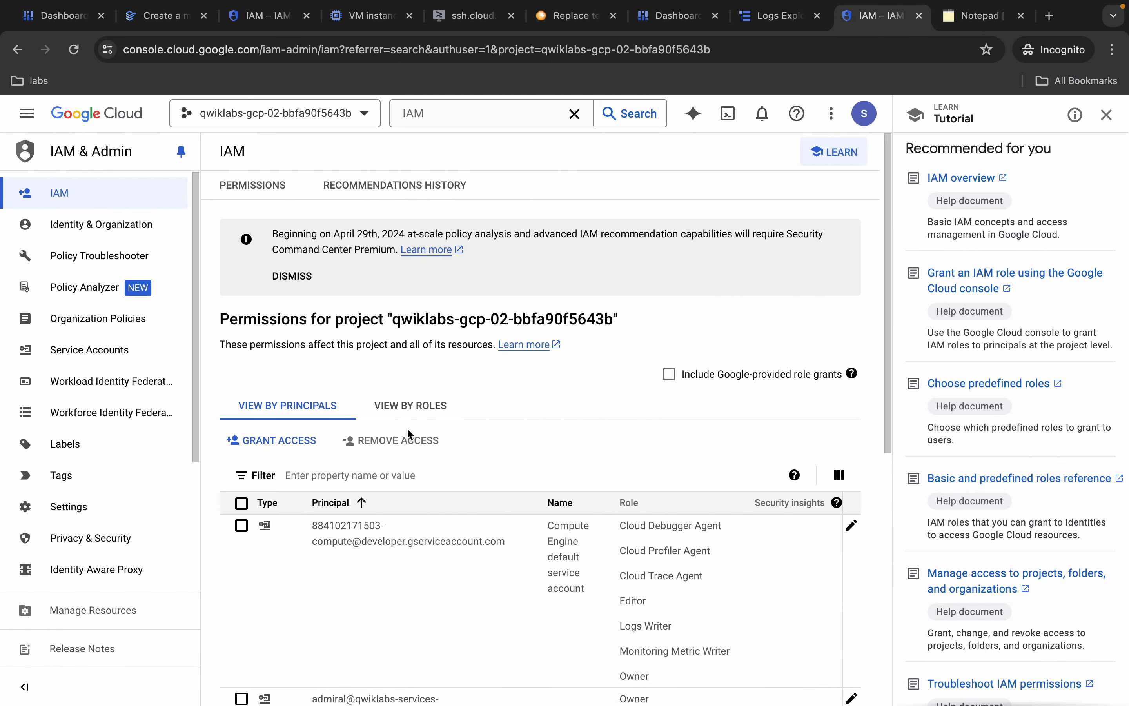
click(353, 469)
key(super+v)
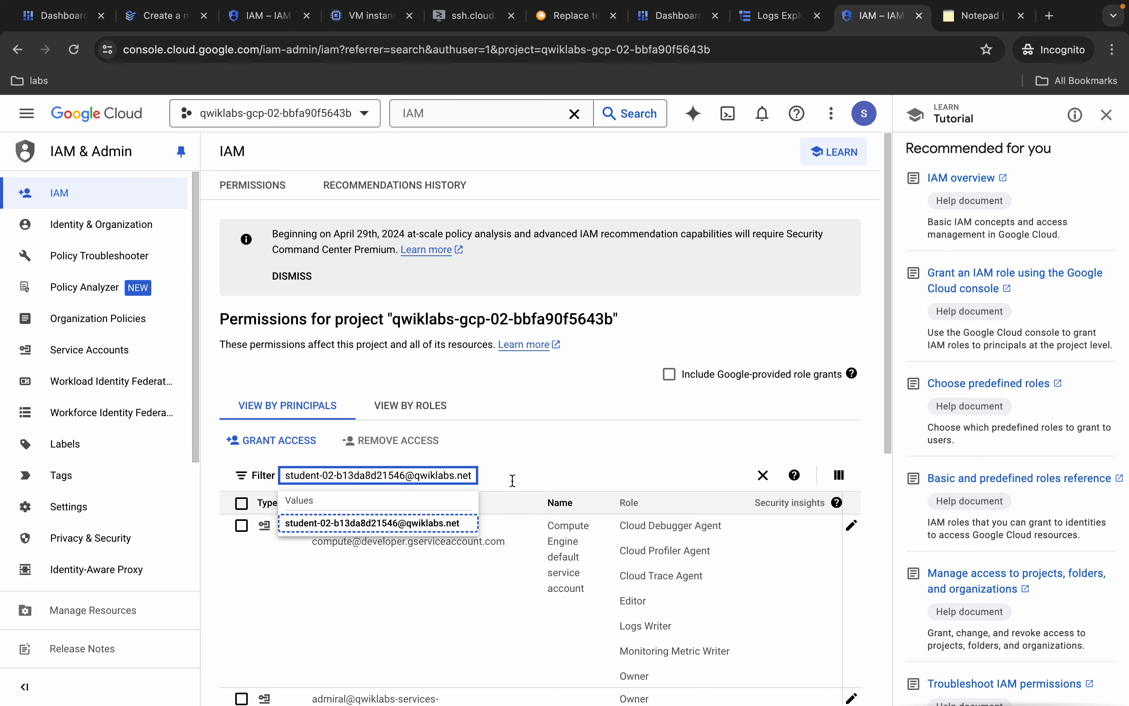
key(Return)
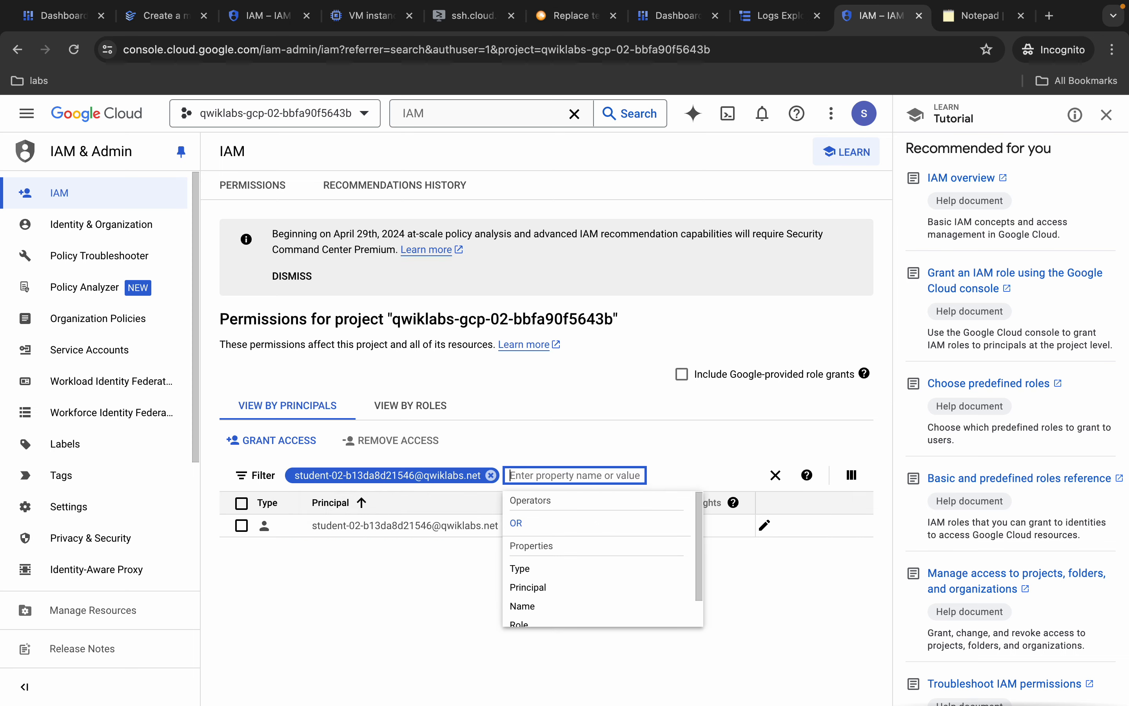
Edit the Antern Editor principal, add the BigQuery Data Viewer role named in the lab instructions and save the policy.
click(770, 527)
key(ctrl+Left)
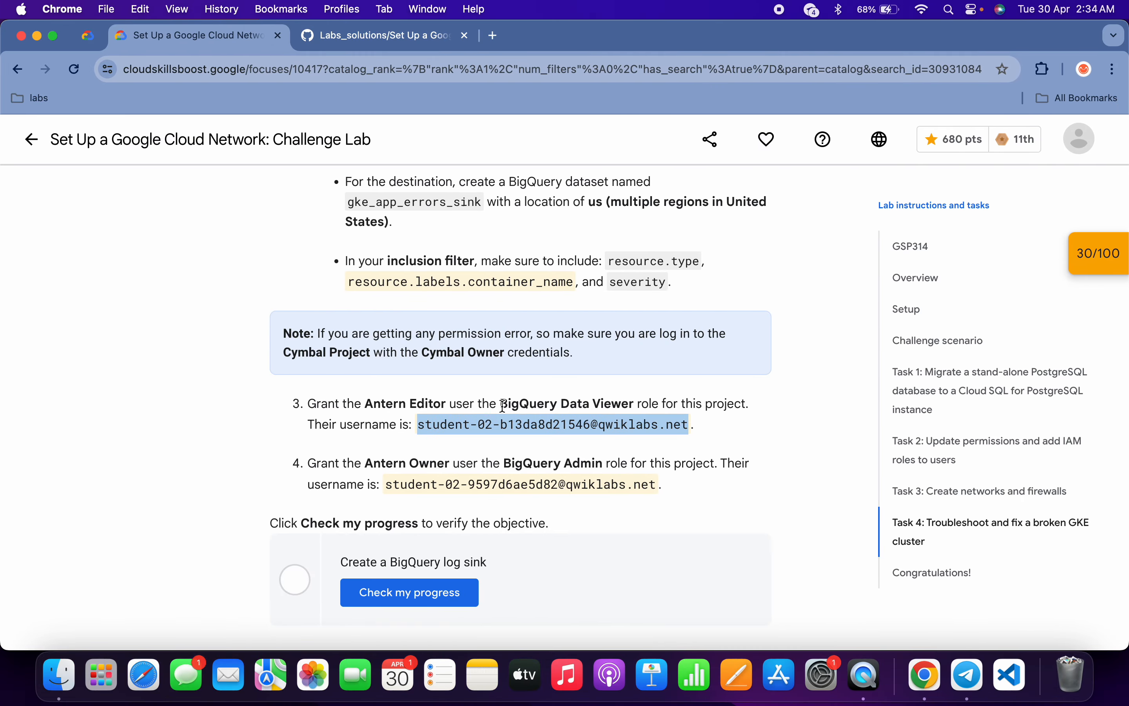
drag(501, 406, 632, 404)
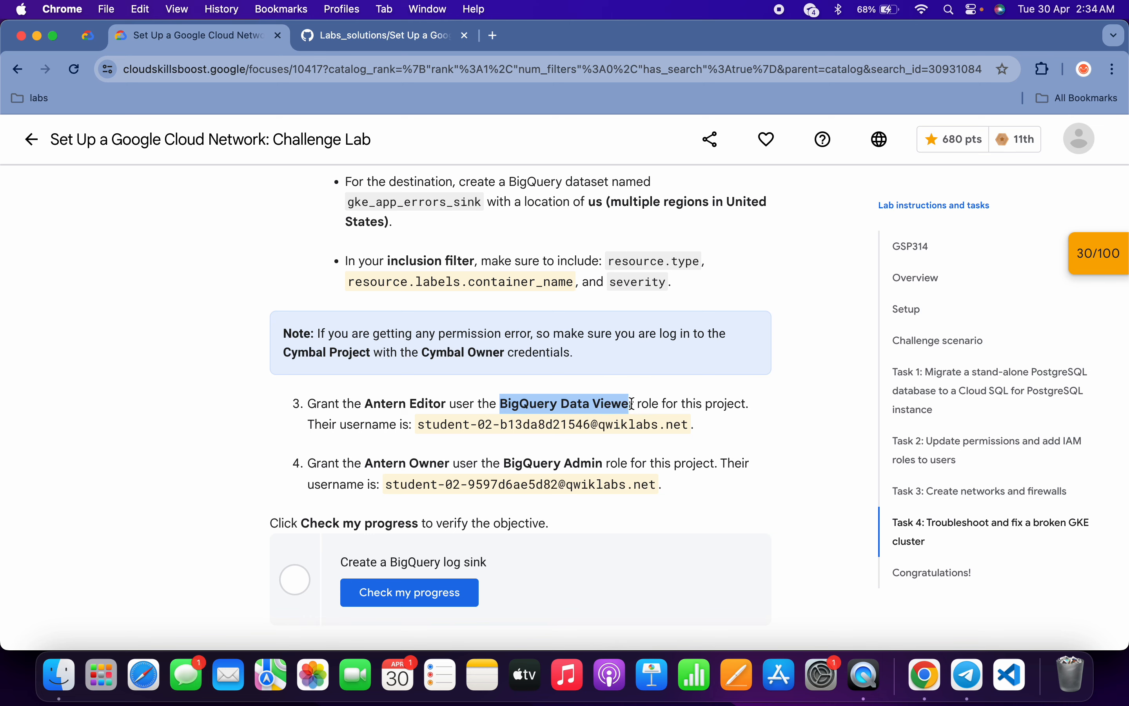
key(ctrl+Right)
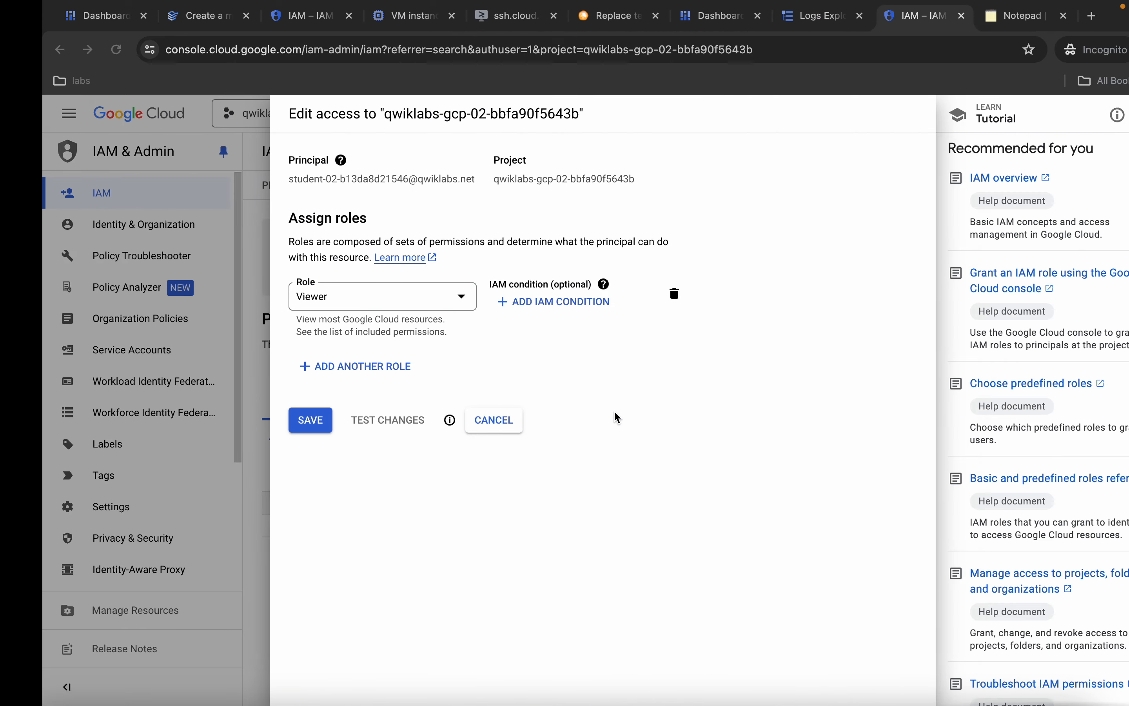
click(323, 370)
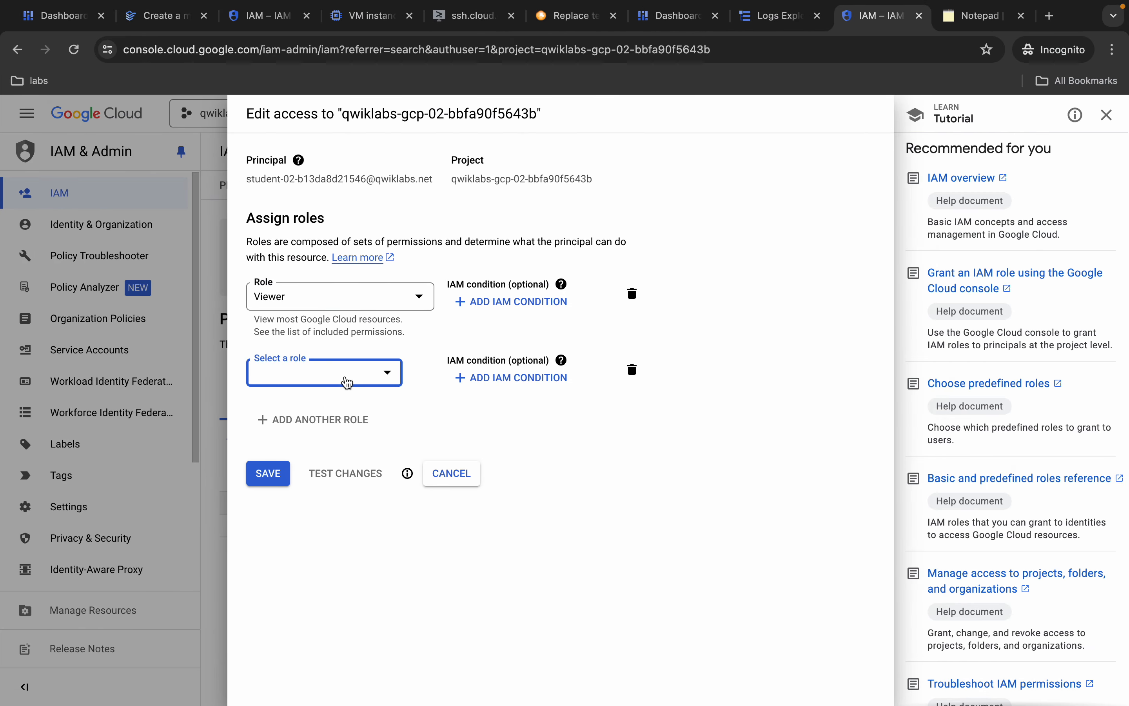
click(350, 378)
key(ctrl+v)
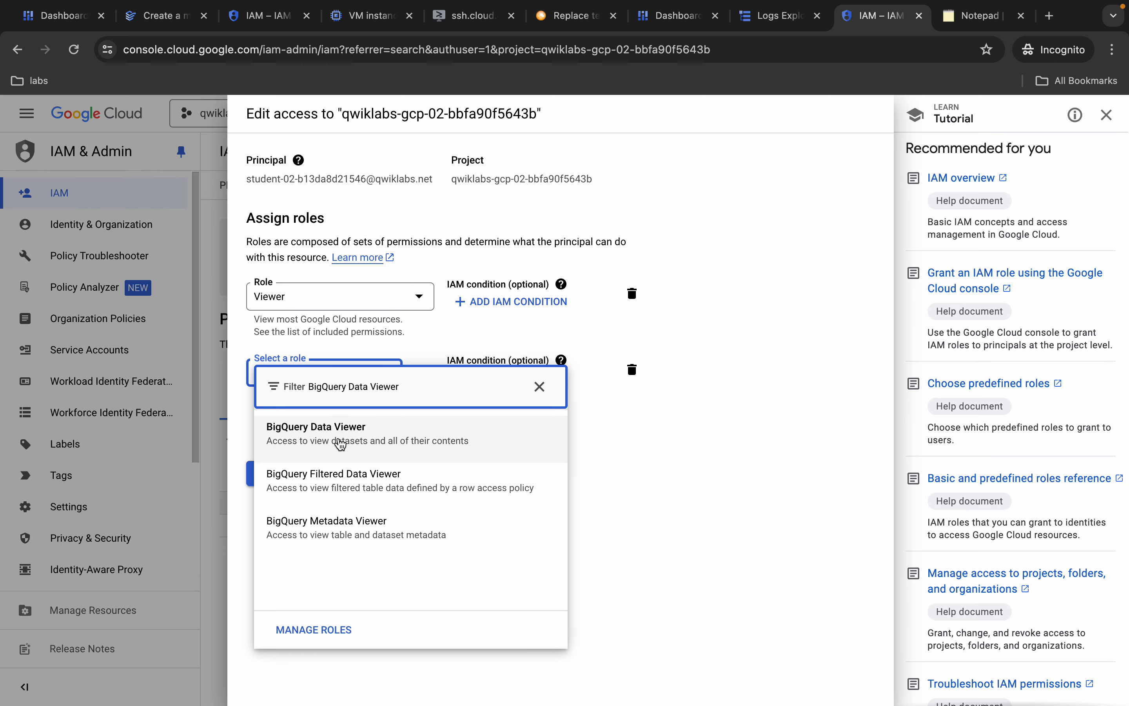
click(341, 444)
click(275, 498)
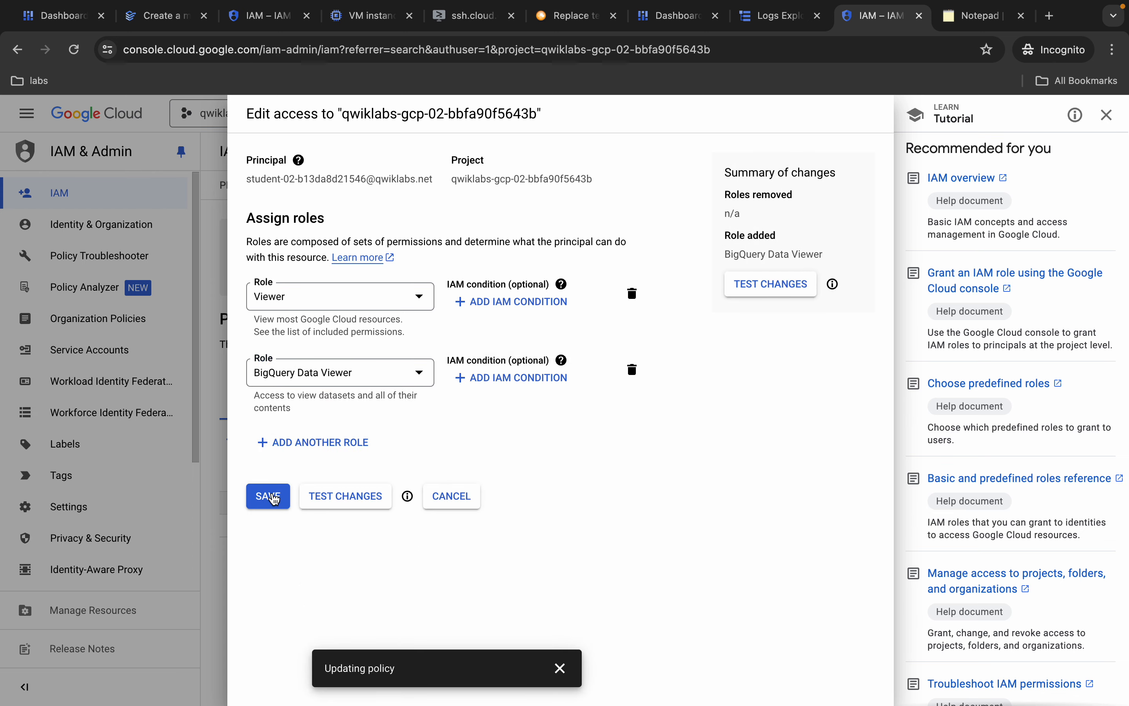
Copy the Antern Owner's username from the lab instructions and replace the principals filter with it.
key(ctrl+Left)
drag(388, 484, 661, 483)
key(ctrl+c)
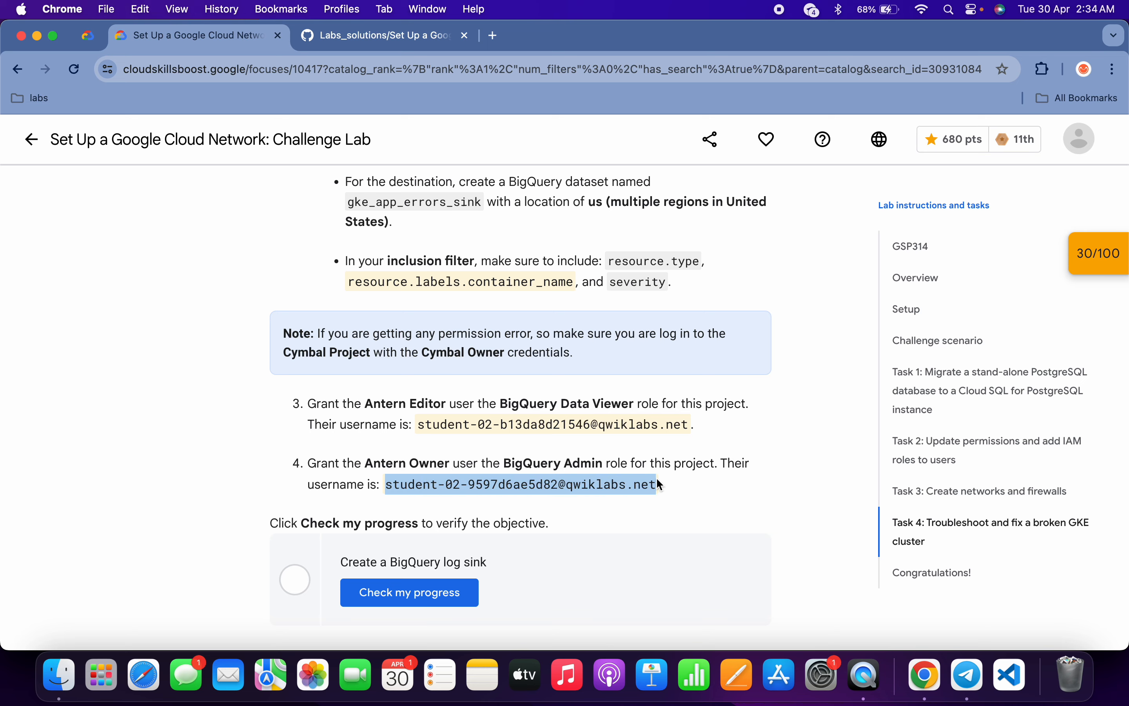
key(ctrl+Right)
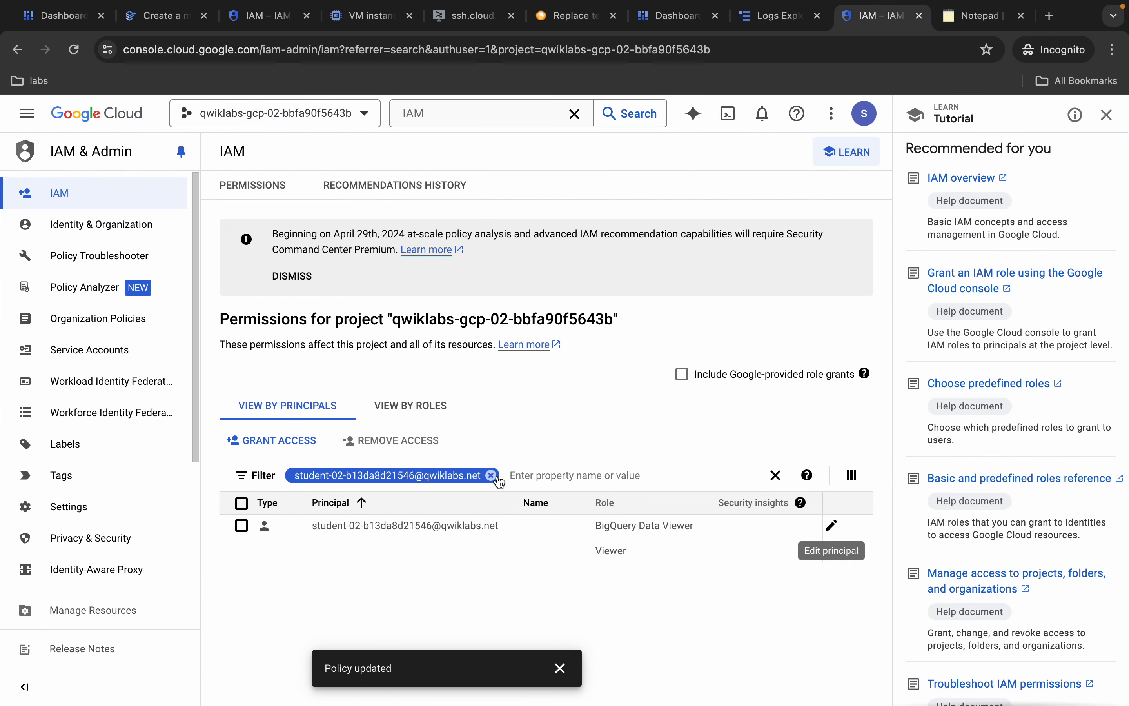
click(491, 475)
key(ctrl+v)
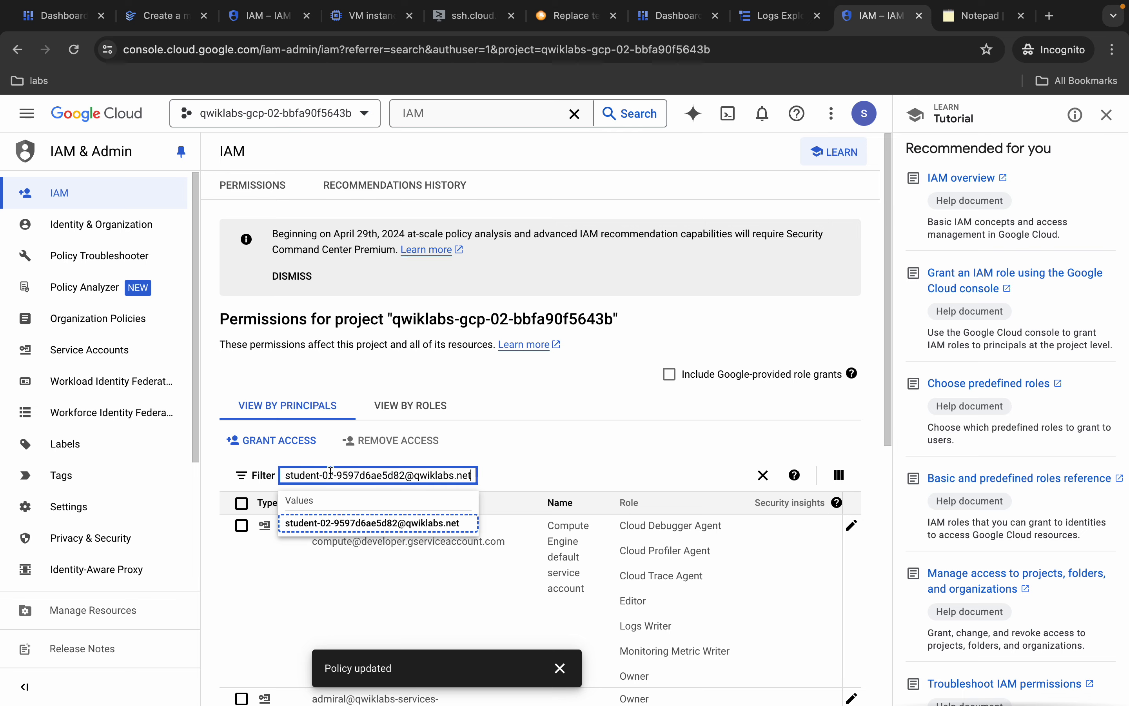
key(Return)
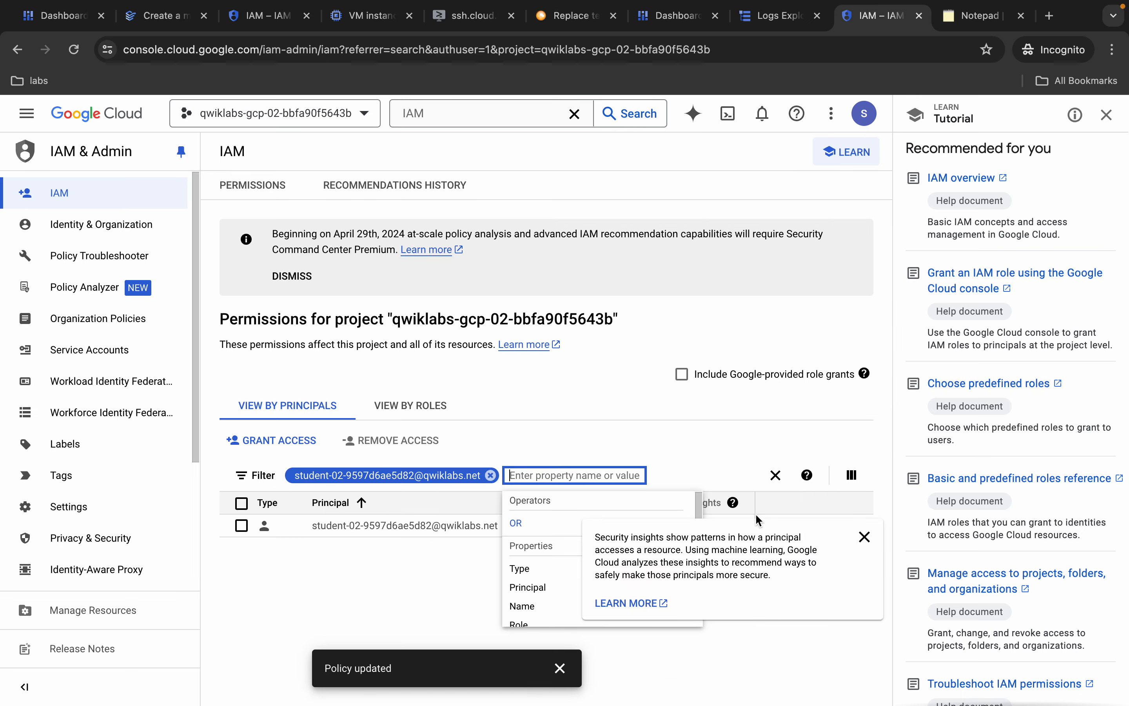
Edit the Antern Owner principal, add the BigQuery Admin role named in the lab instructions and save the policy.
click(764, 522)
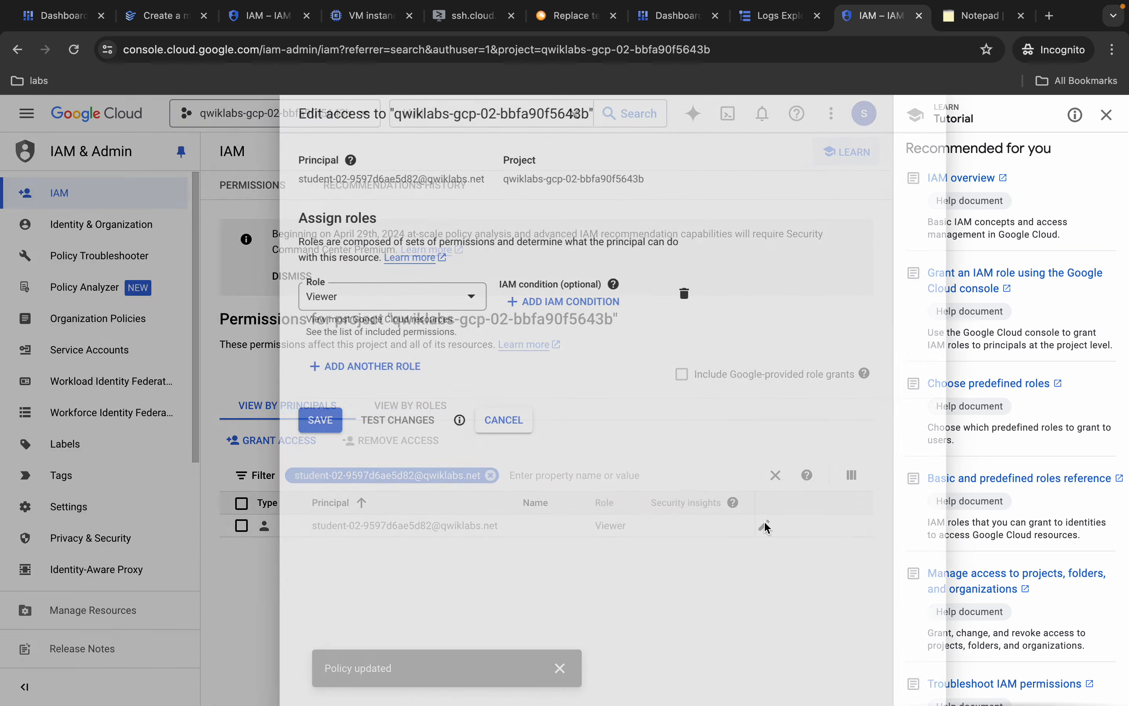
key(ctrl+Left)
drag(504, 466, 602, 461)
key(ctrl+c)
key(ctrl+Right)
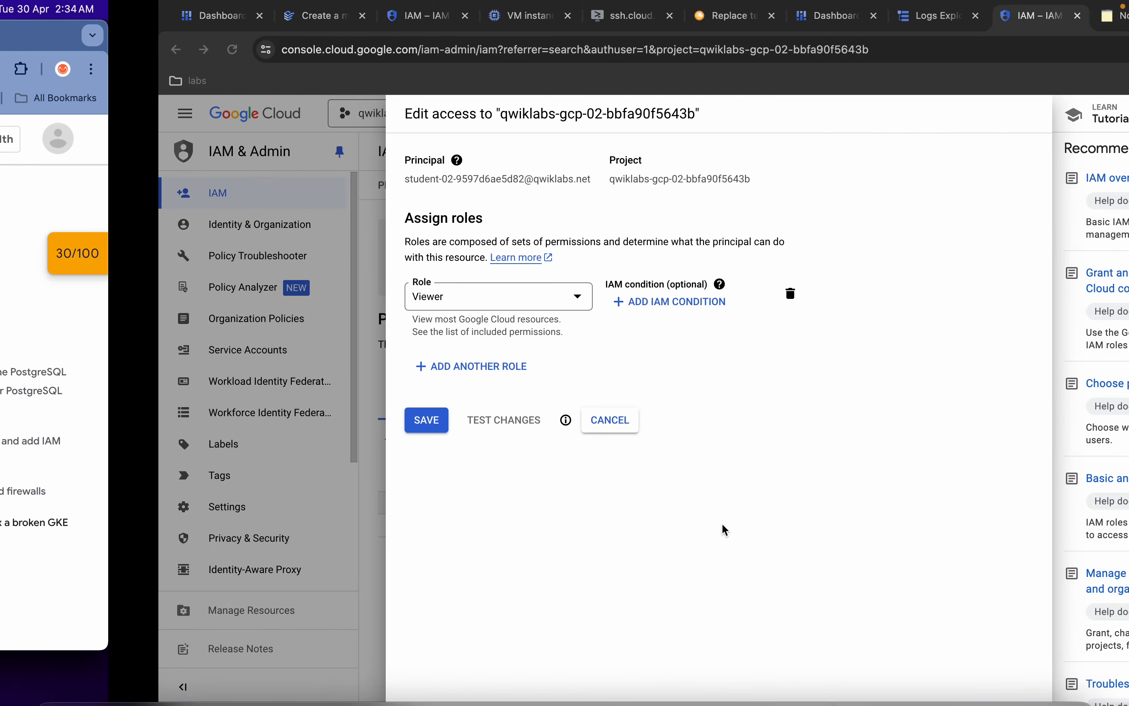
click(319, 370)
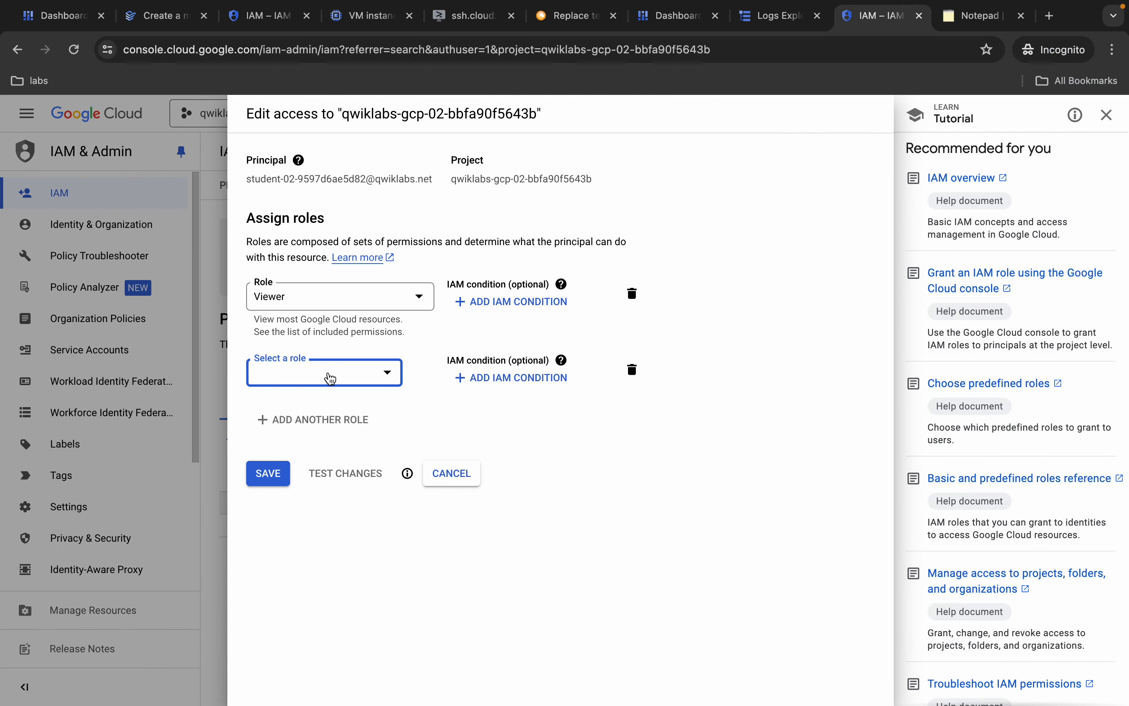
click(331, 378)
key(ctrl+v)
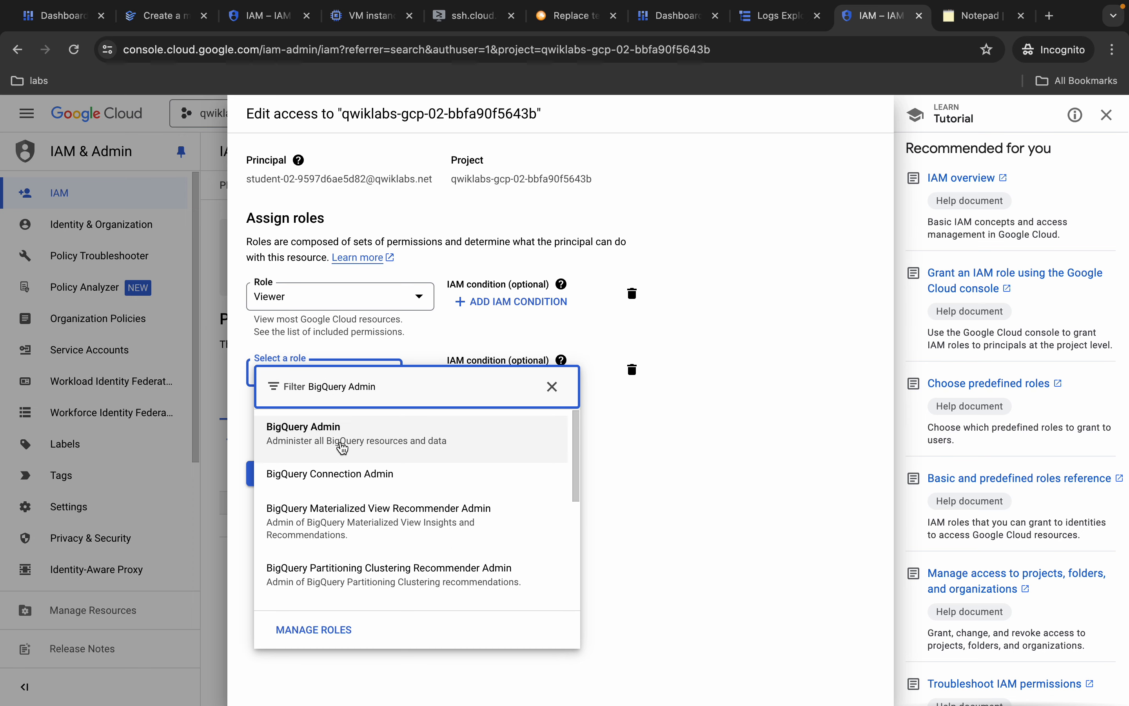
click(343, 448)
click(267, 495)
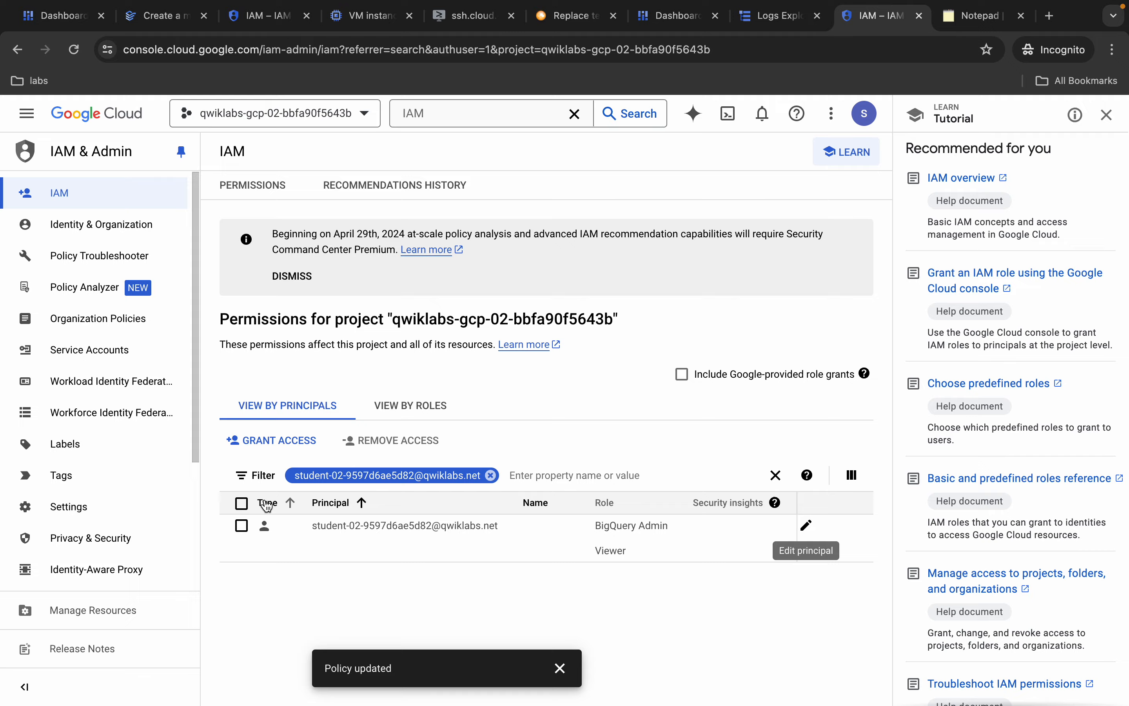
Check the lab progress for the BigQuery log sink objective and the Task 3 networks and firewalls objective.
key(ctrl+Left)
click(443, 598)
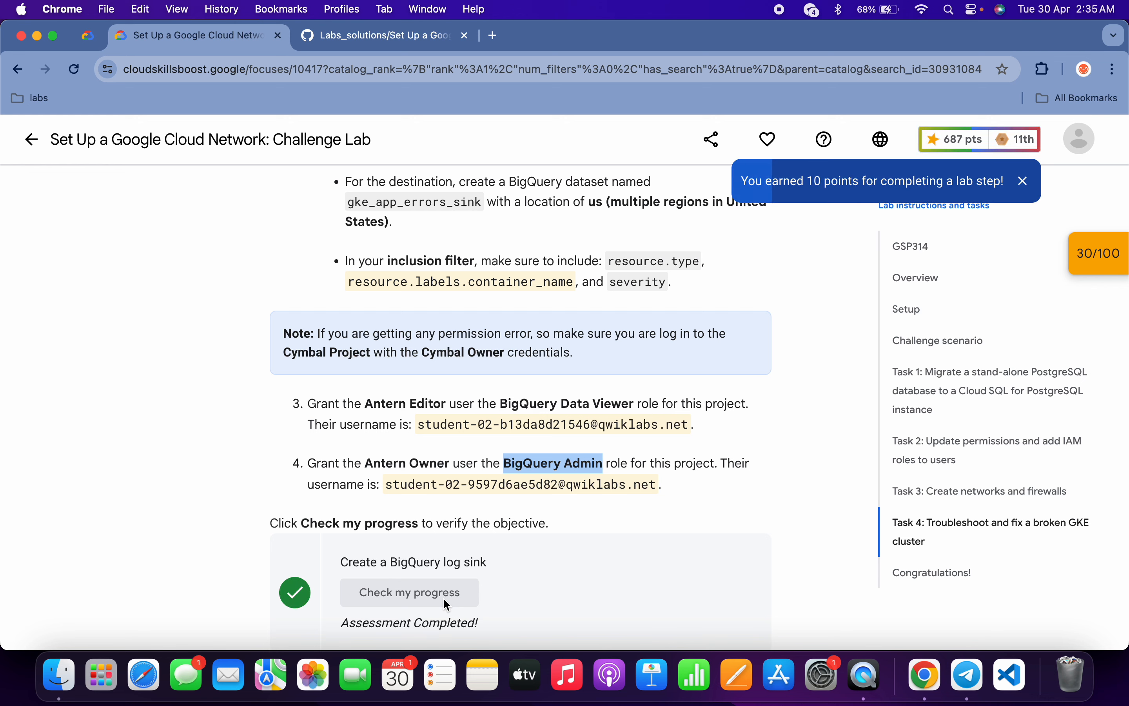
scroll(443, 598, up, 15)
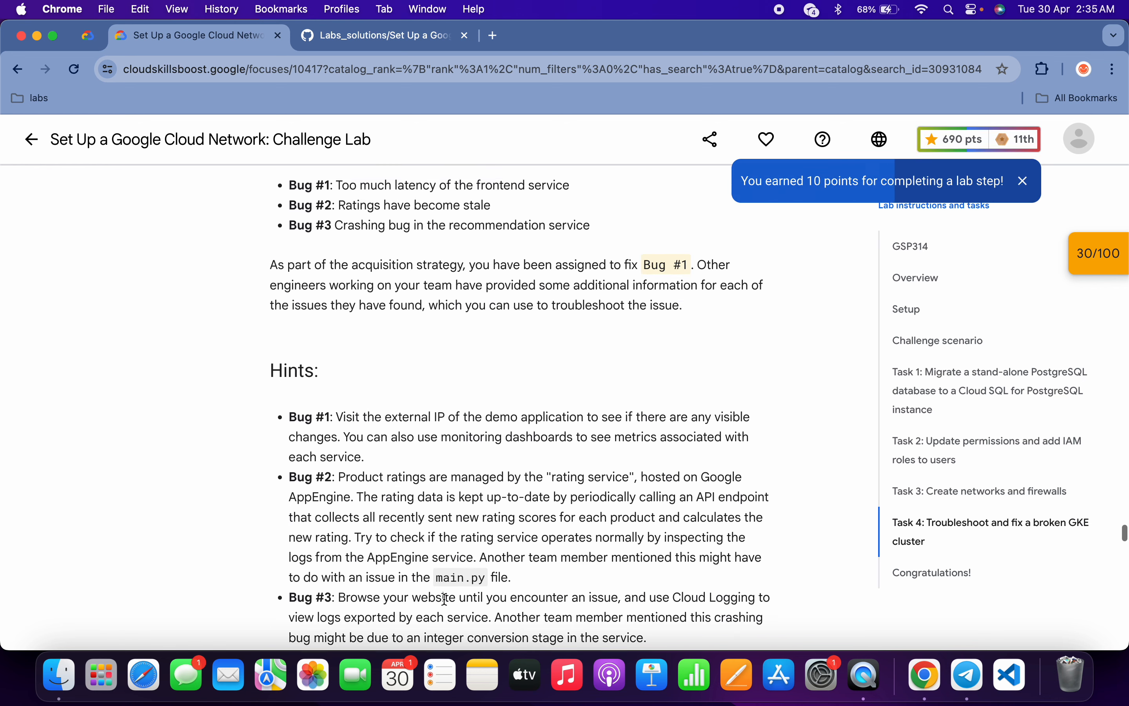
scroll(443, 599, up, 10)
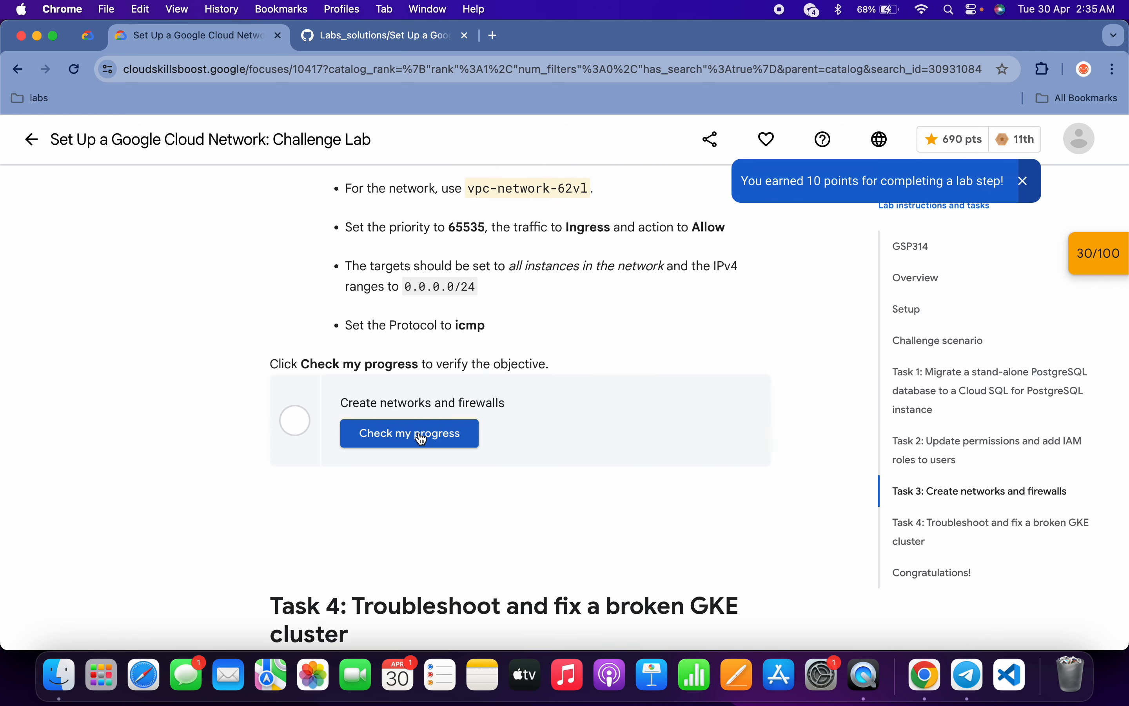
click(422, 438)
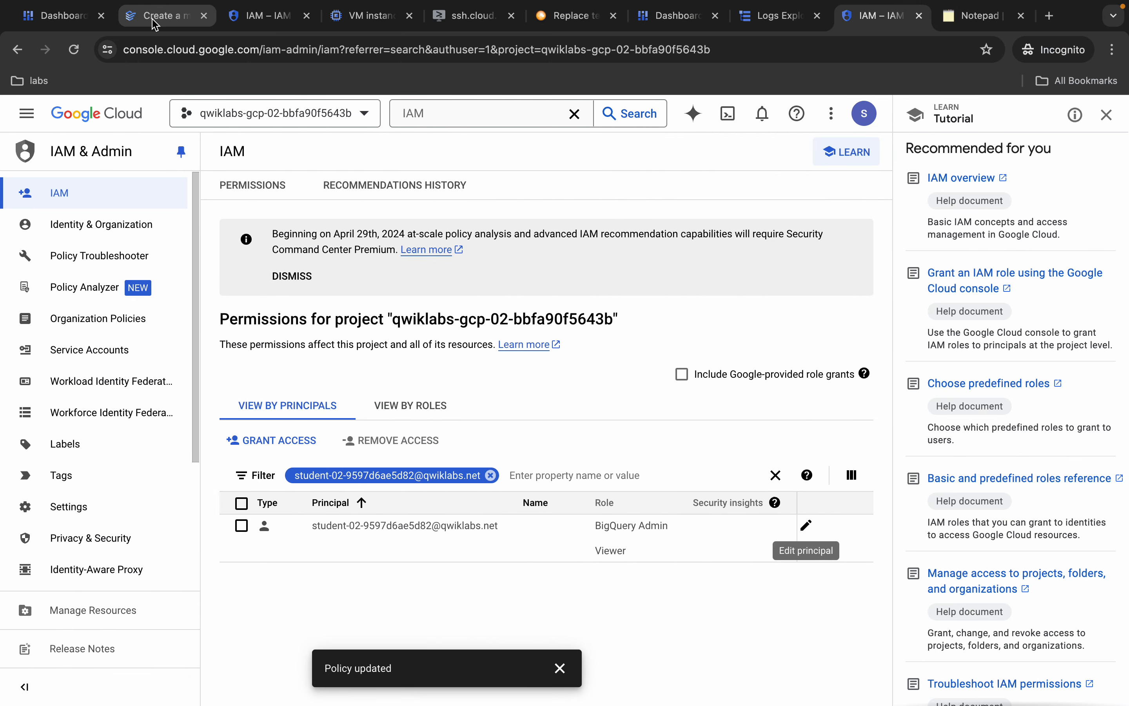
In the open migration job setup, set the connectivity method to VPC peering on the default VPC and configure it.
click(155, 24)
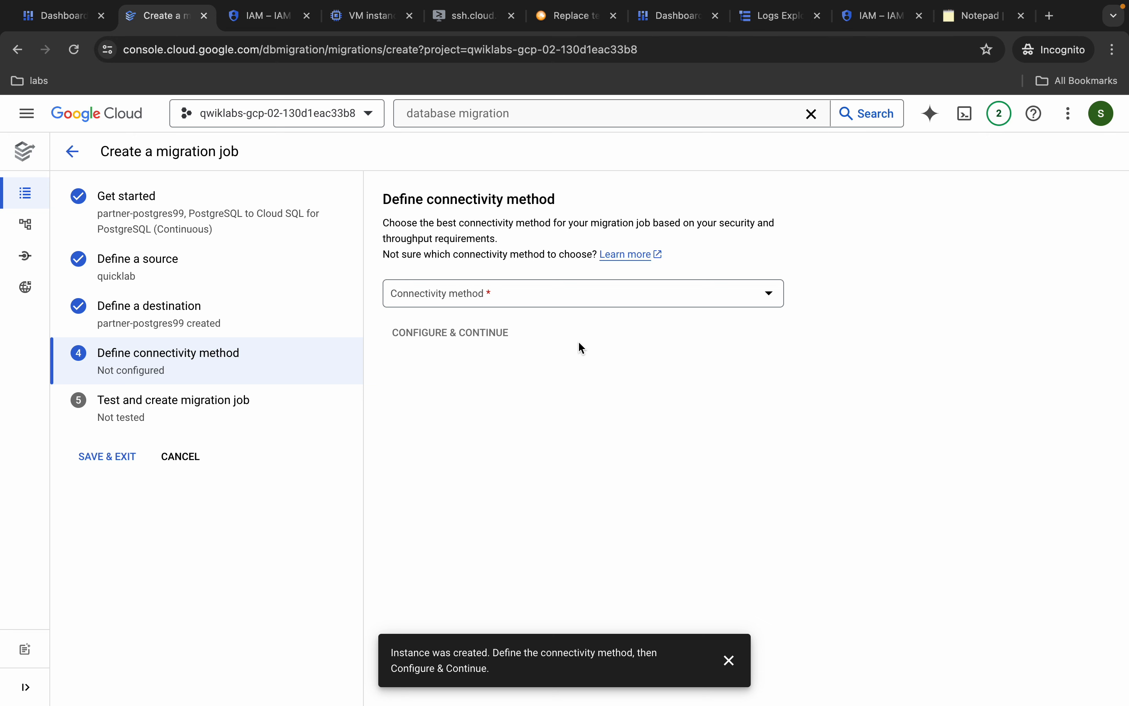
click(479, 302)
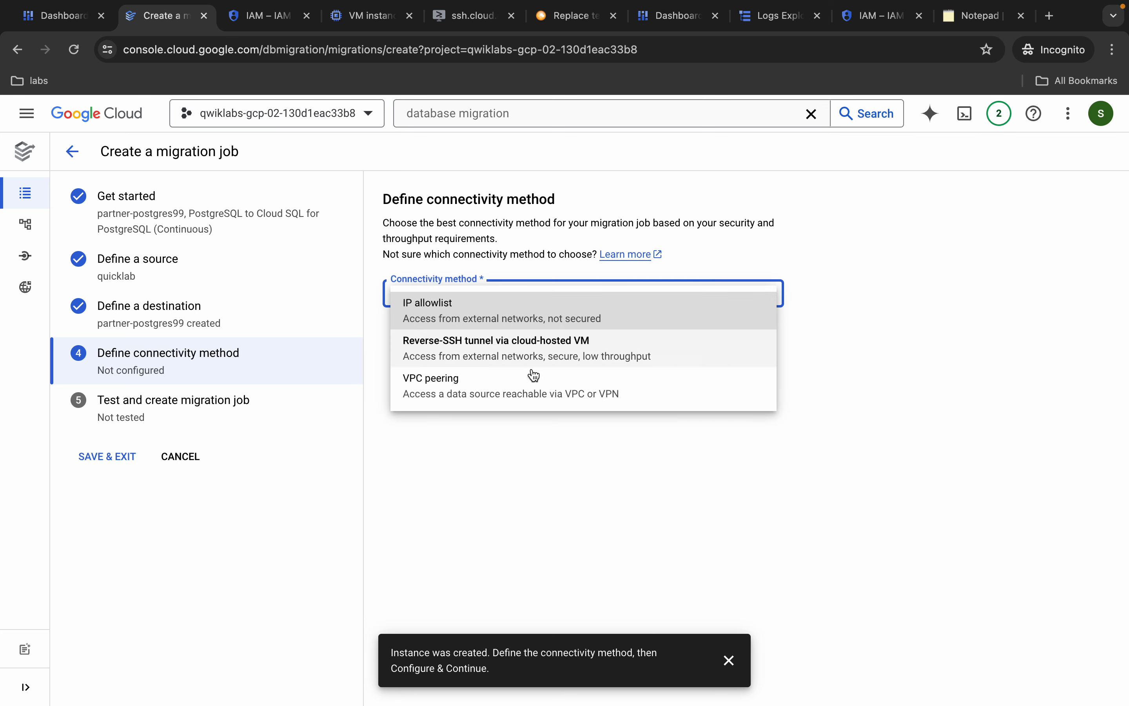
click(435, 386)
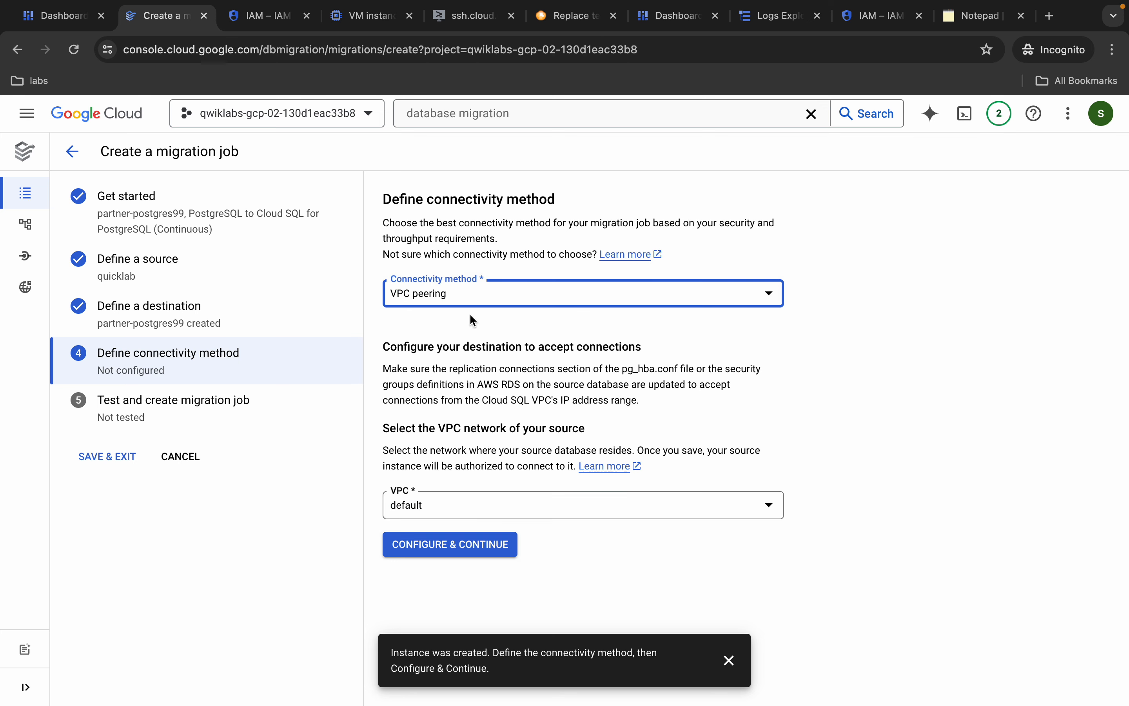
click(427, 545)
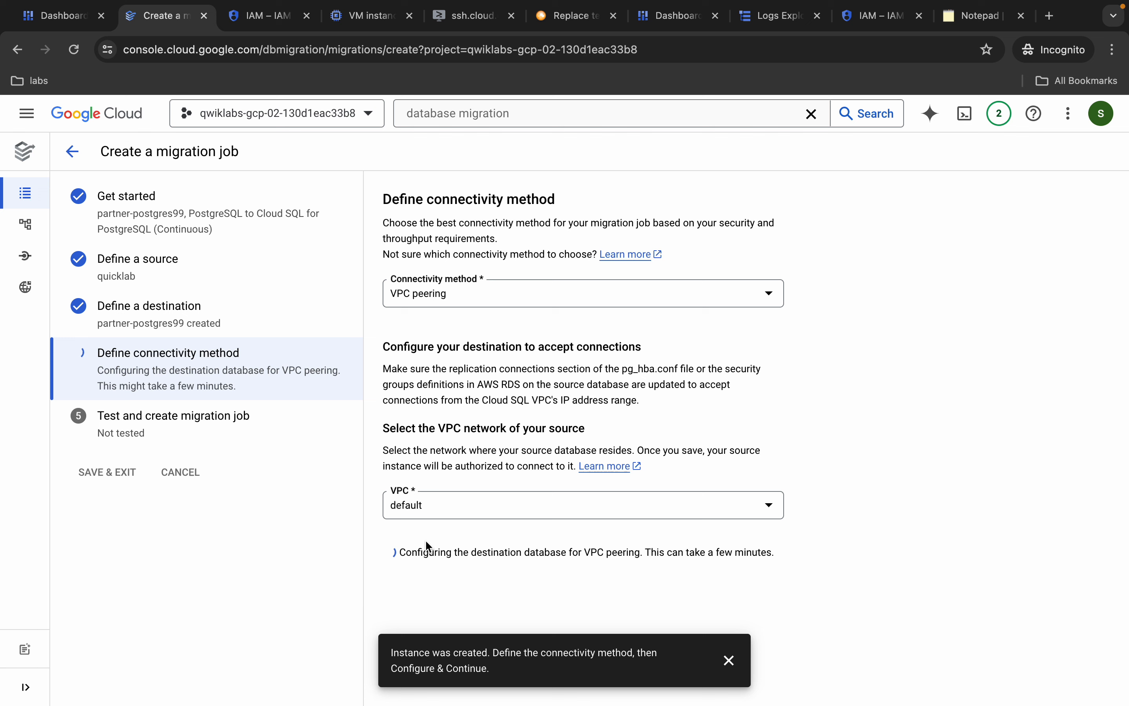
click(729, 661)
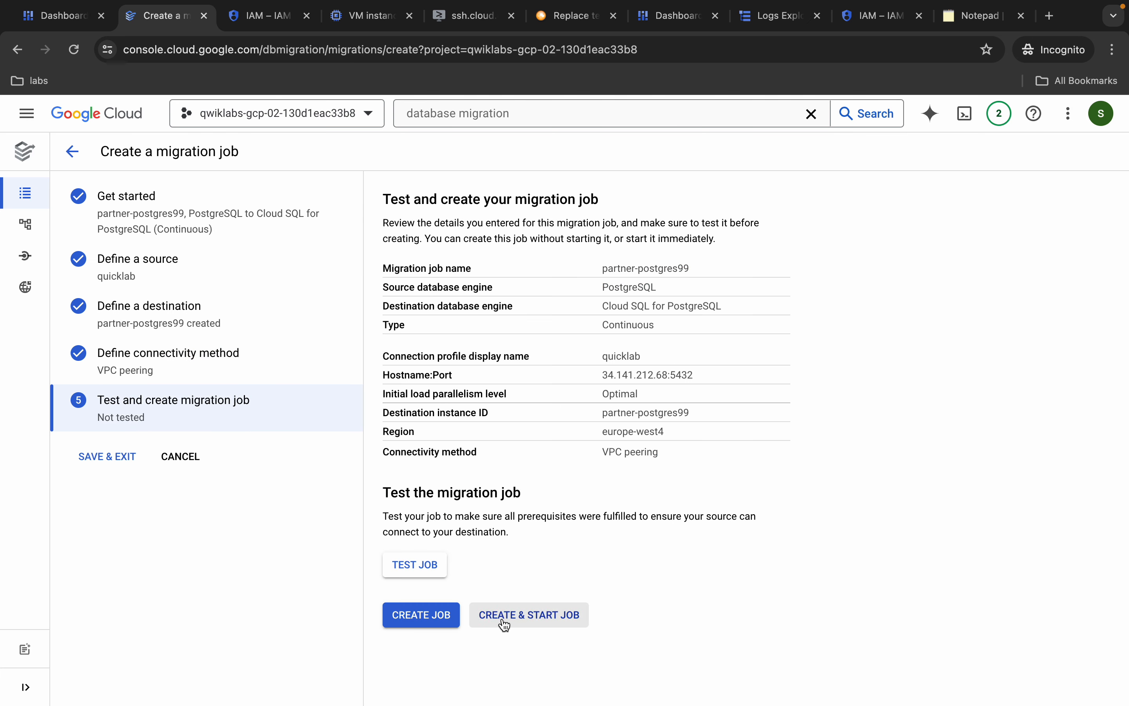
Create and start the partner-postgres99 migration job without testing it, and try to promote it.
click(544, 620)
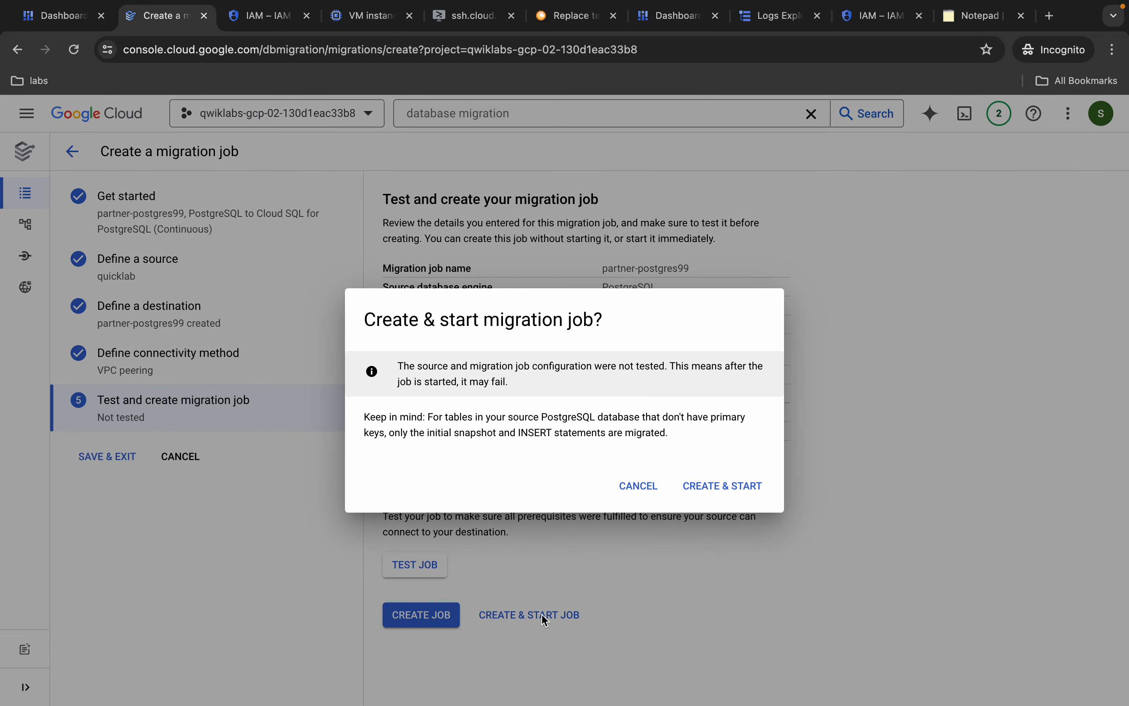
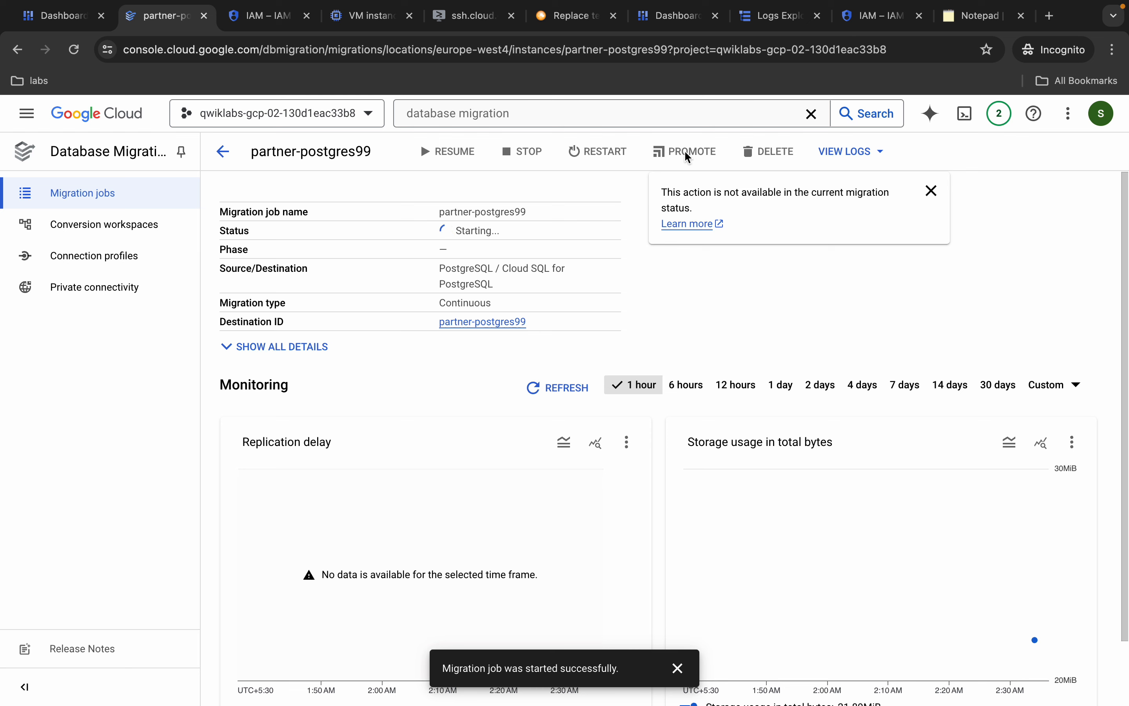
click(685, 151)
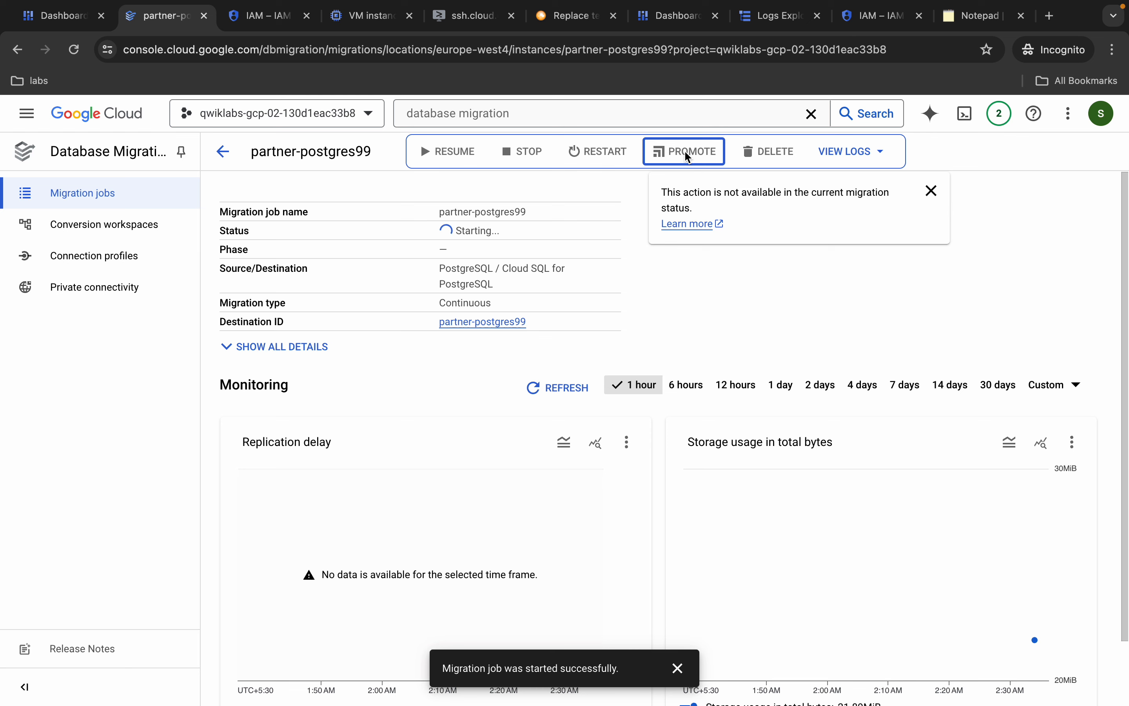
Check the lab progress for the Task 1 PostgreSQL migration objective and review its migration job requirements.
key(ctrl+Left)
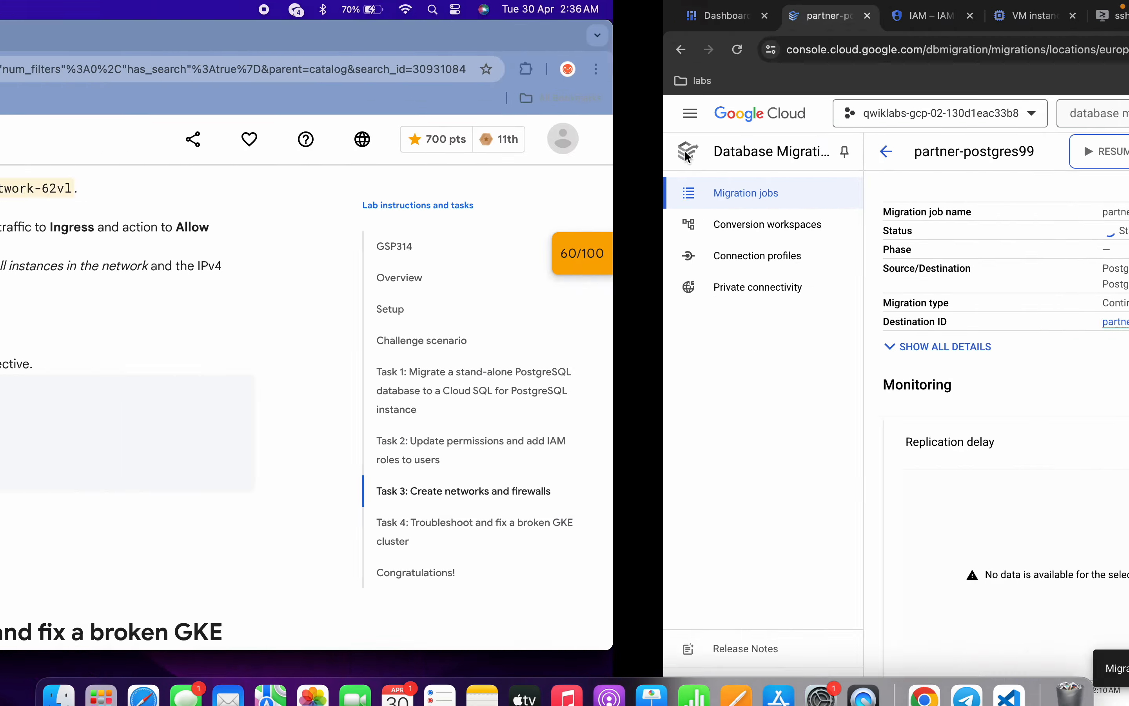
scroll(613, 270, up, 15)
scroll(613, 276, up, 20)
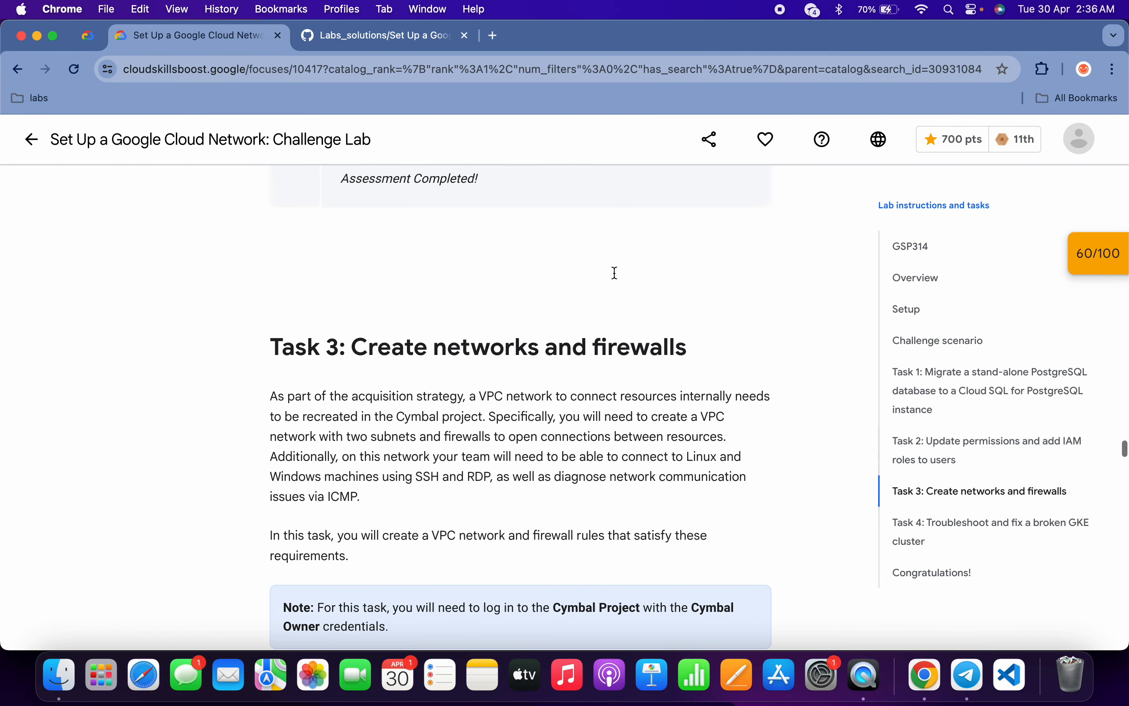
scroll(614, 273, up, 2)
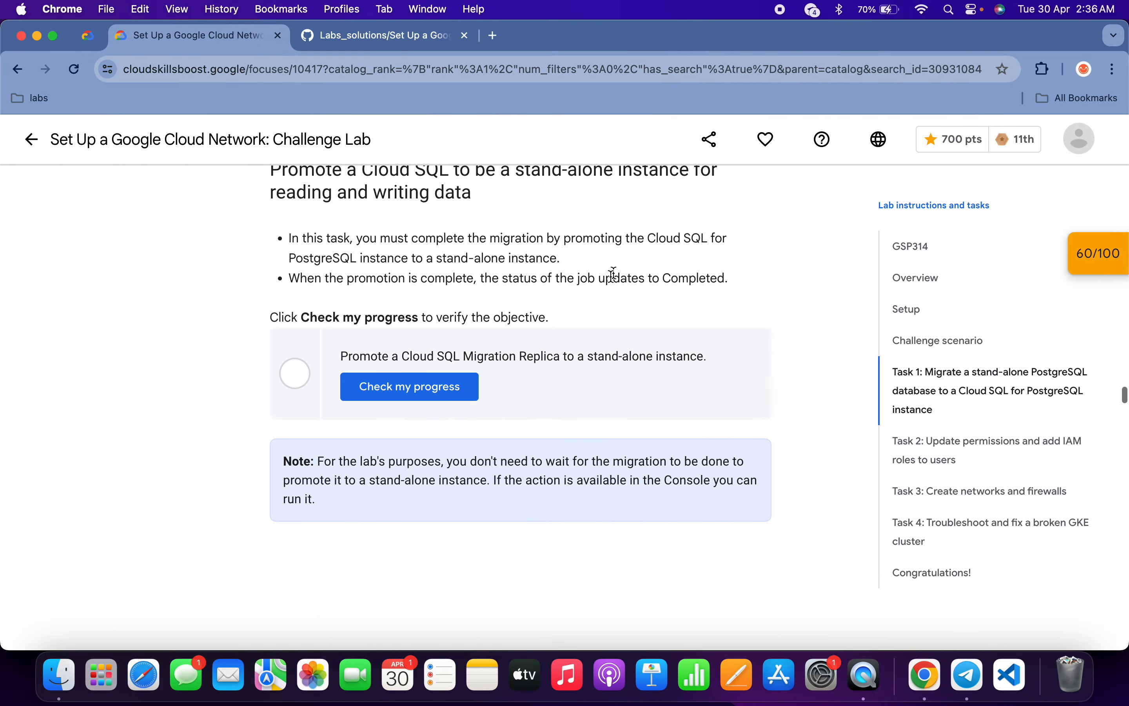
scroll(409, 351, up, 10)
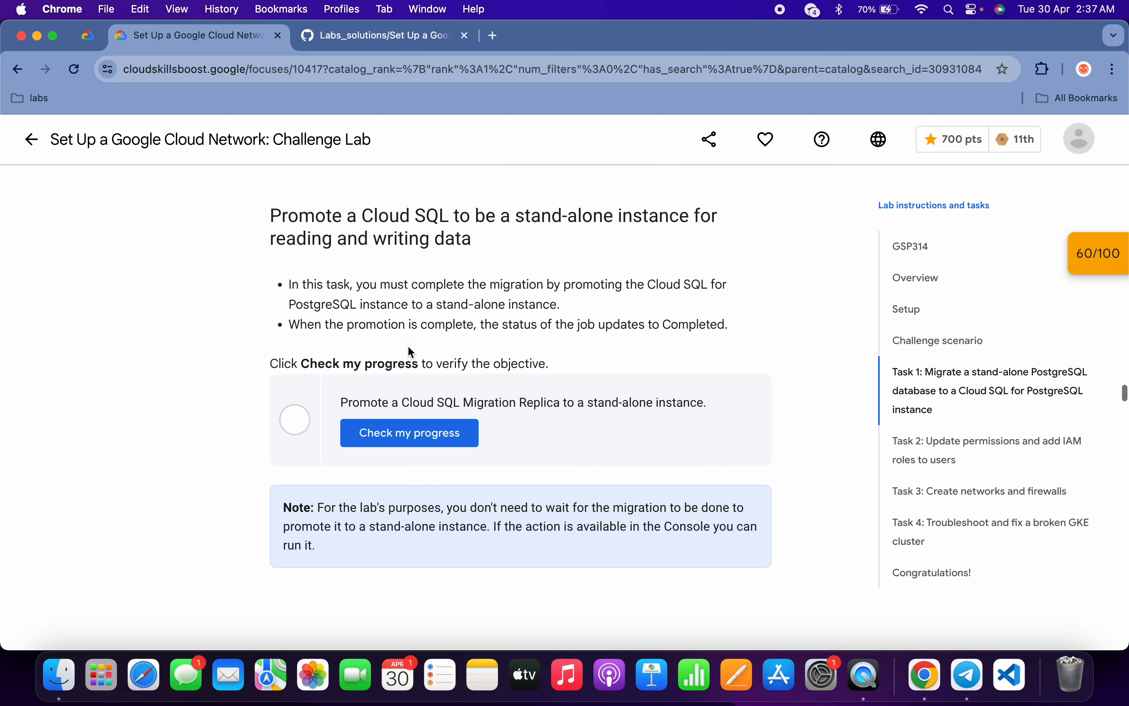
click(428, 402)
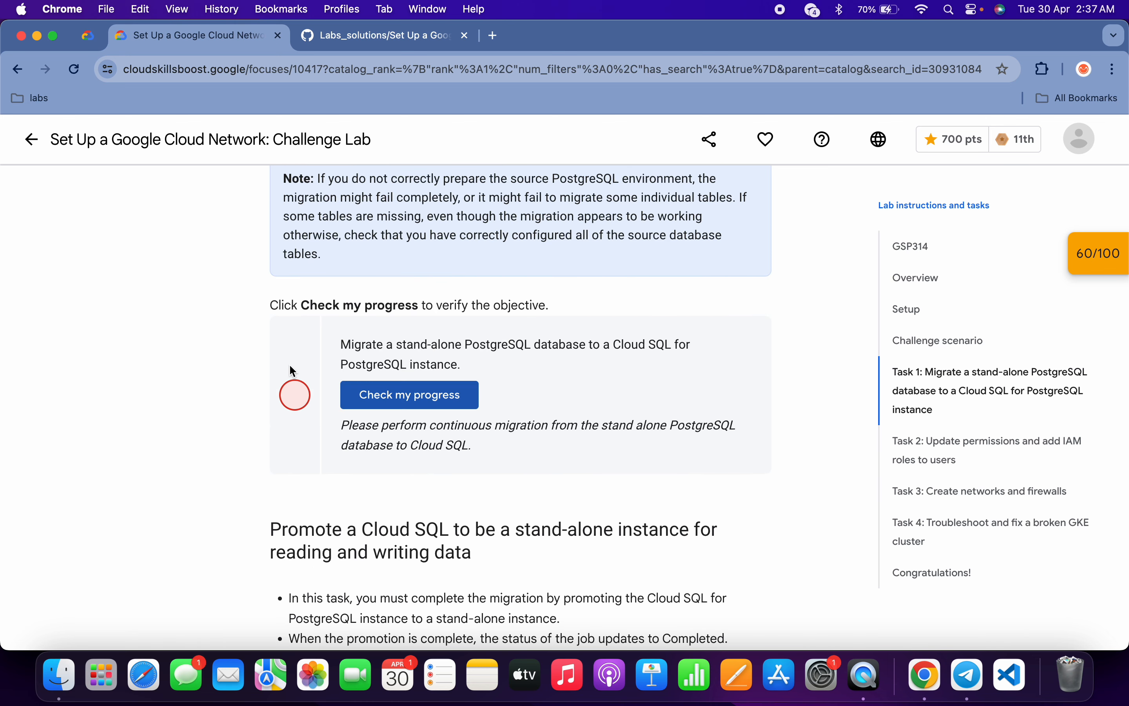
click(406, 402)
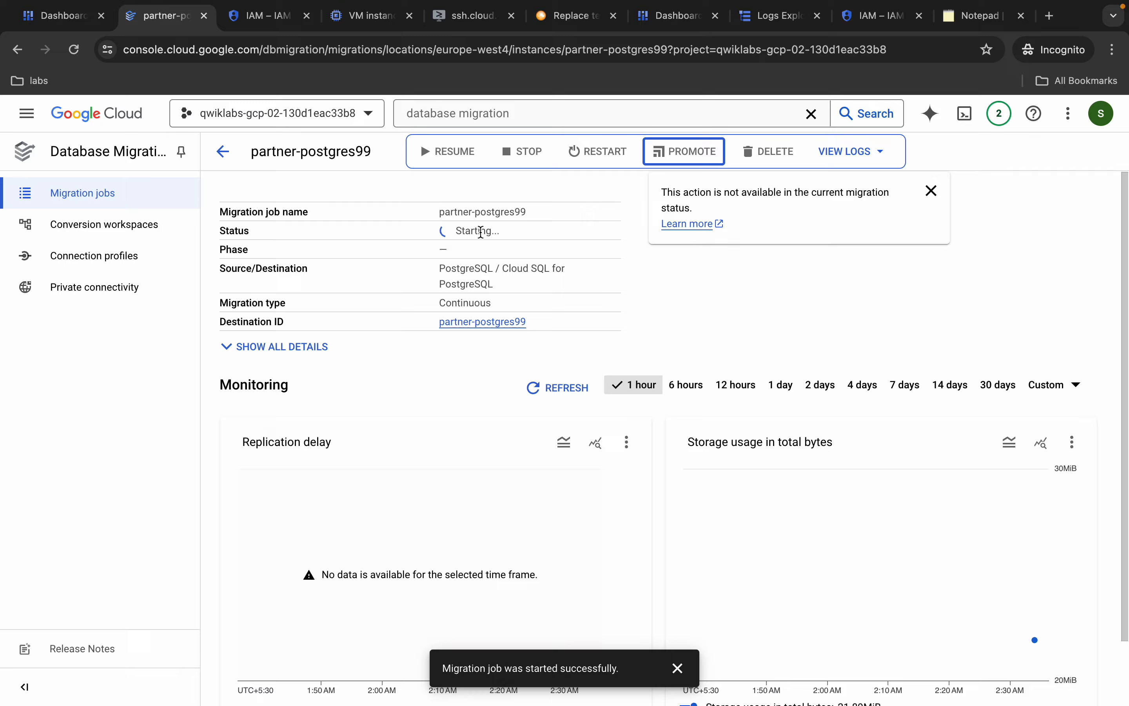
key(ctrl+Left)
scroll(515, 278, up, 12)
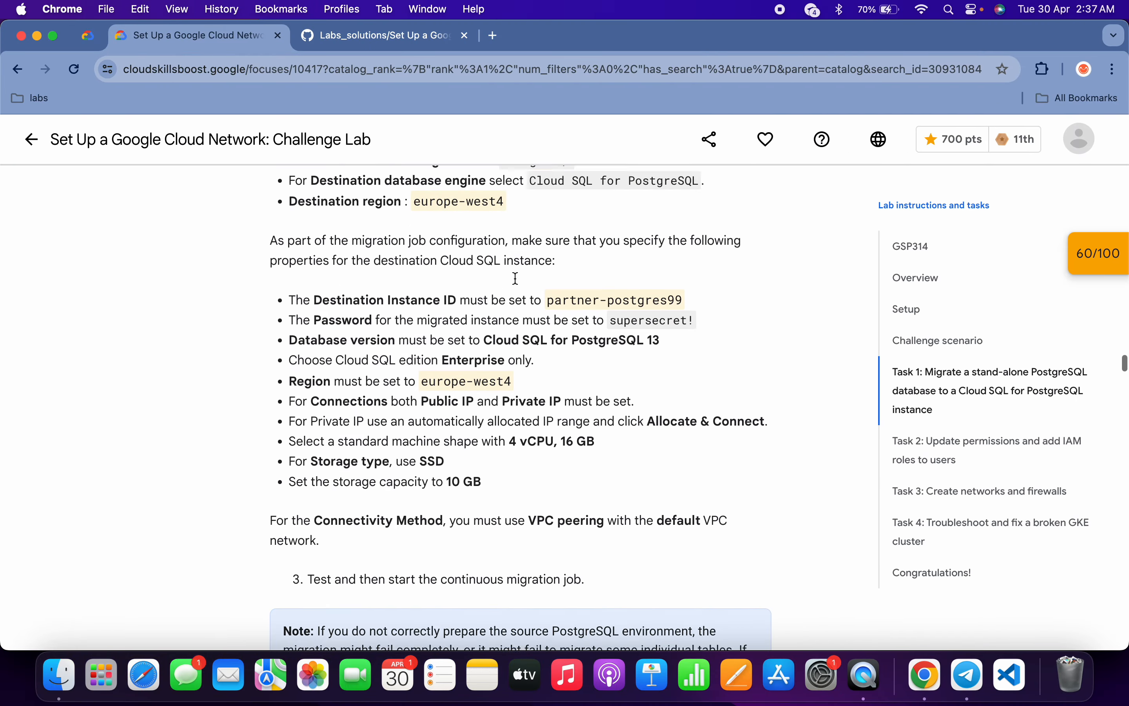
scroll(517, 282, up, 6)
scroll(517, 282, down, 20)
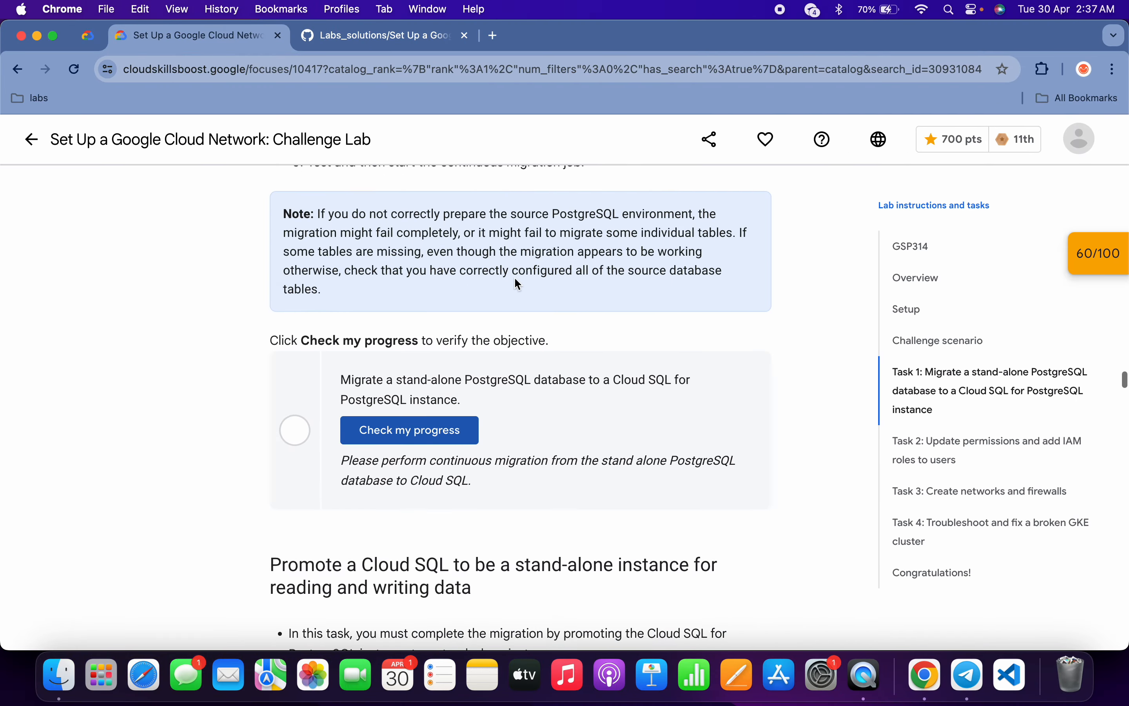
Promote the running partner-postgres99 migration job in Database Migration and confirm the promotion.
key(ctrl+Right)
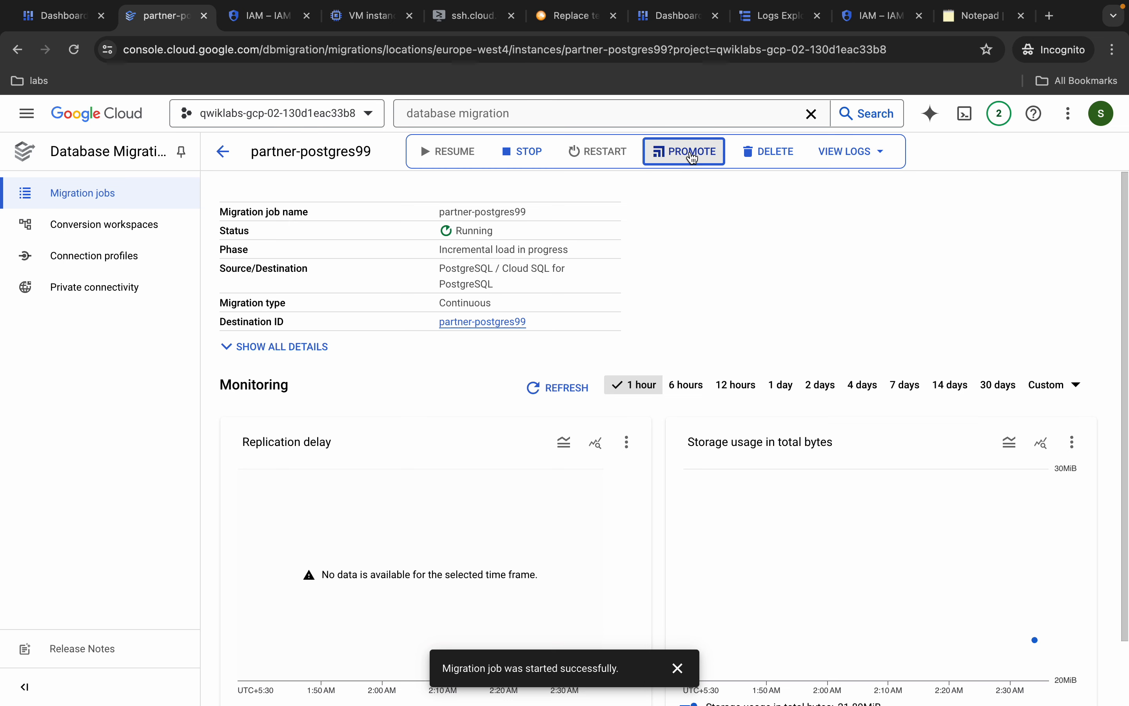
click(691, 157)
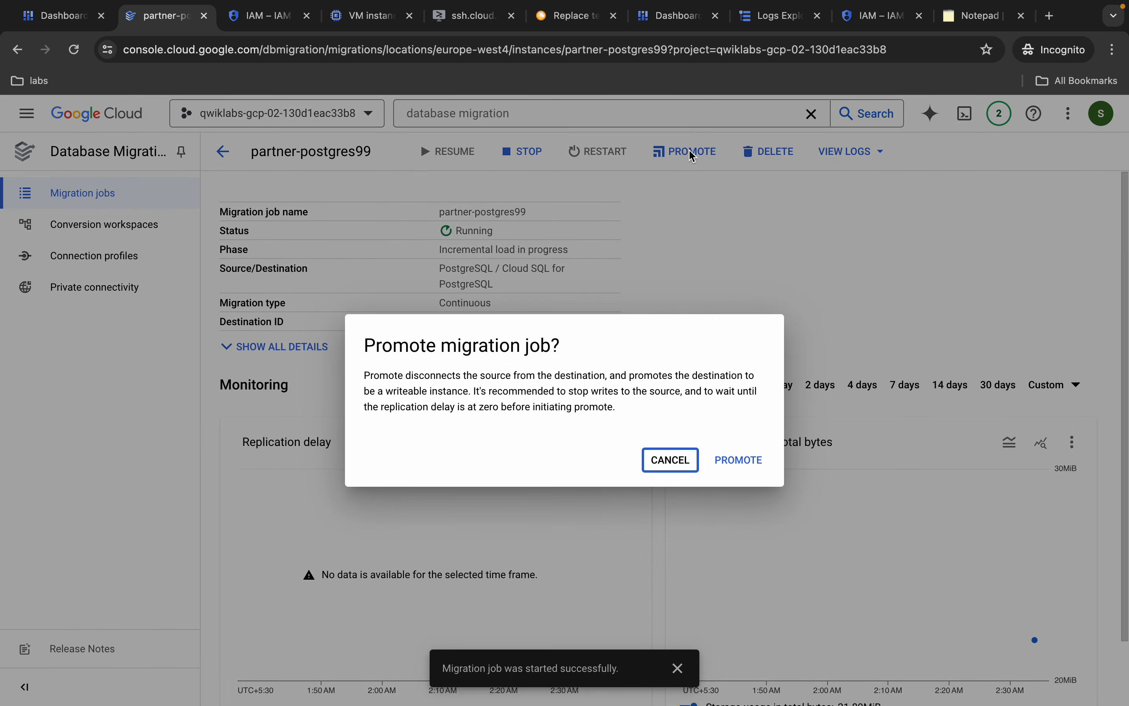
click(738, 460)
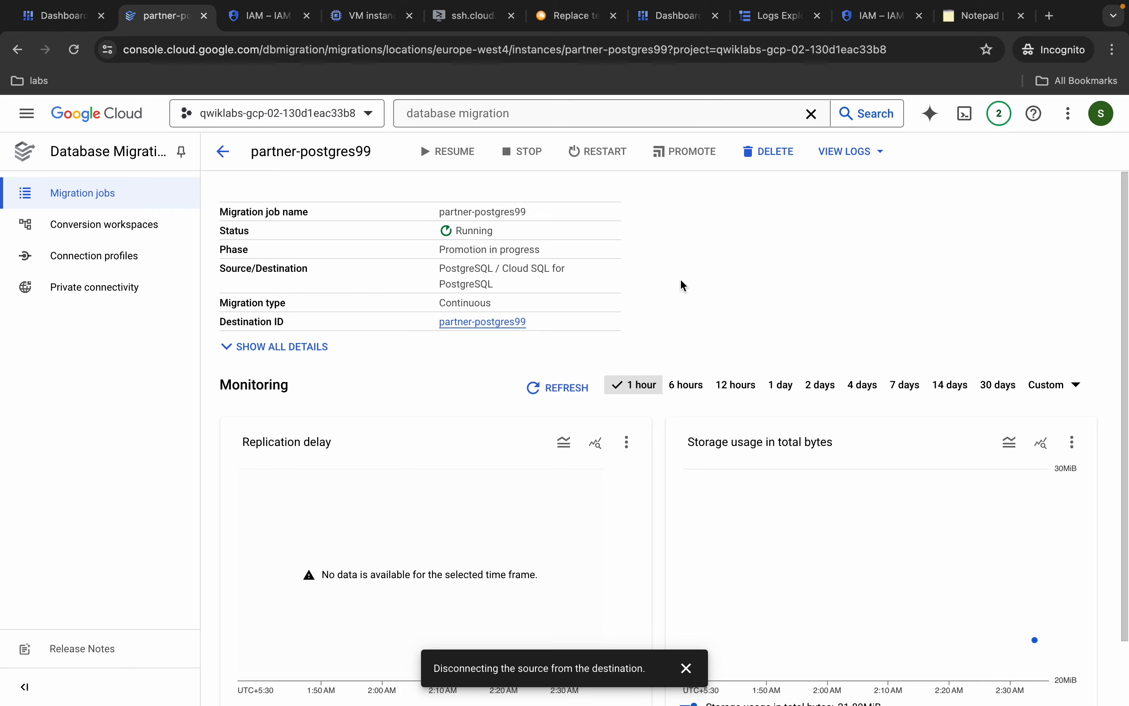
Check the lab progress for the stand-alone PostgreSQL migration objective and look at the promoted job's status.
key(ctrl+Left)
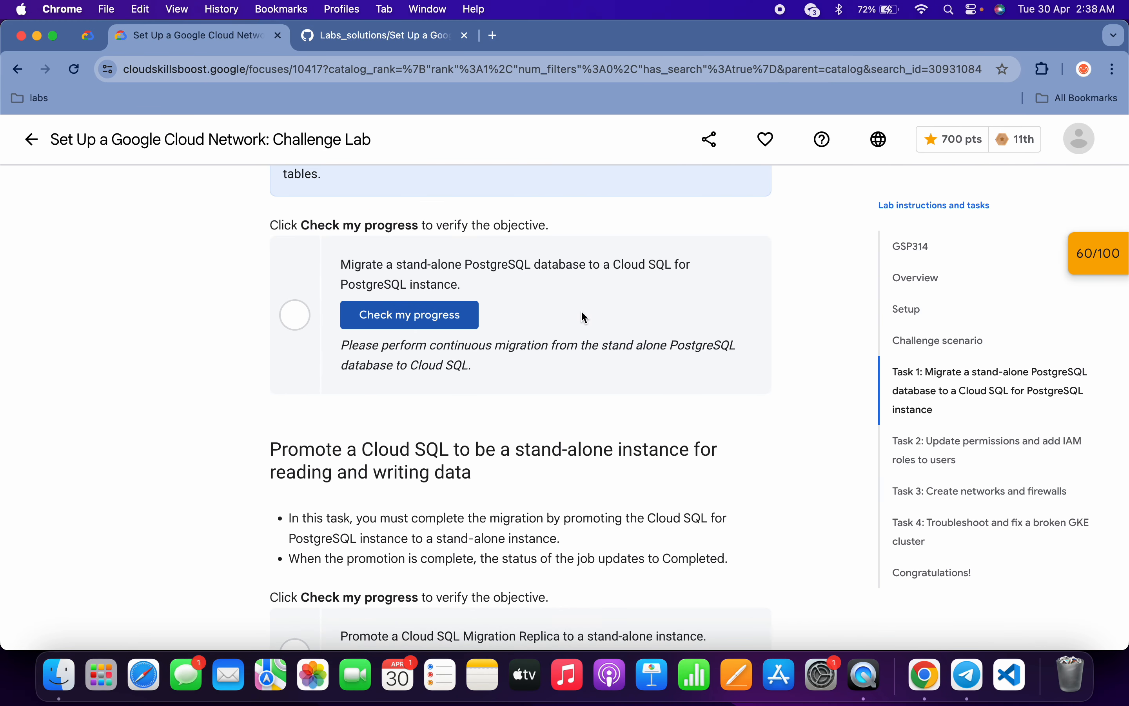
click(427, 321)
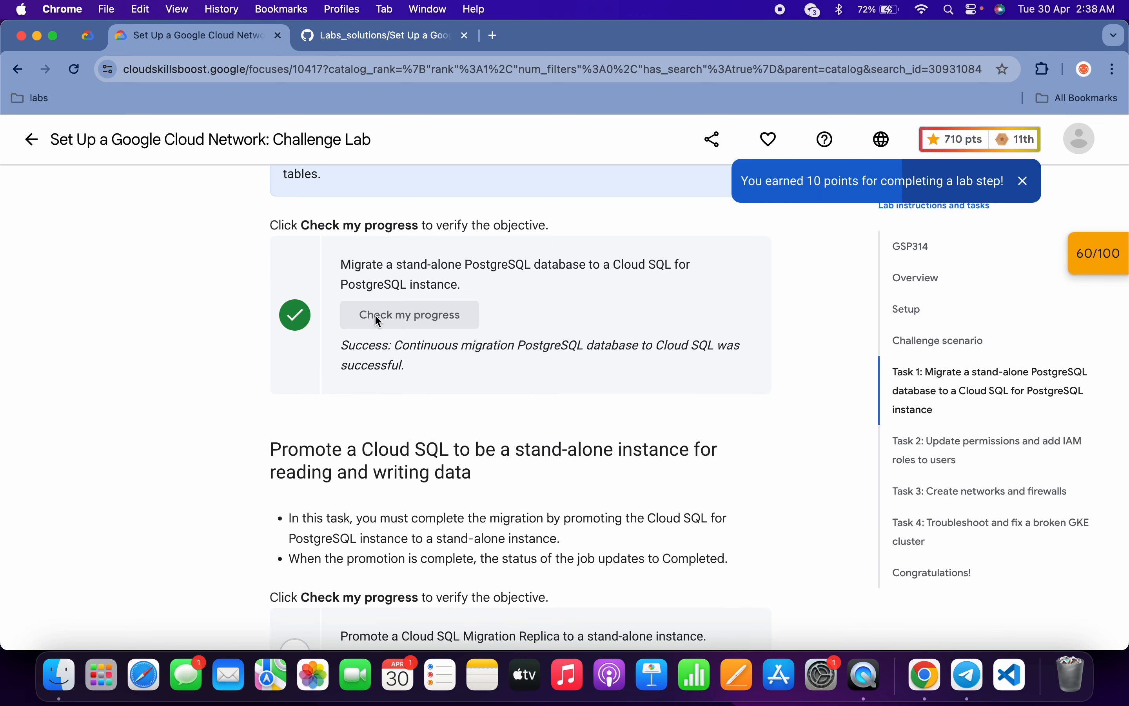
key(ctrl+Right)
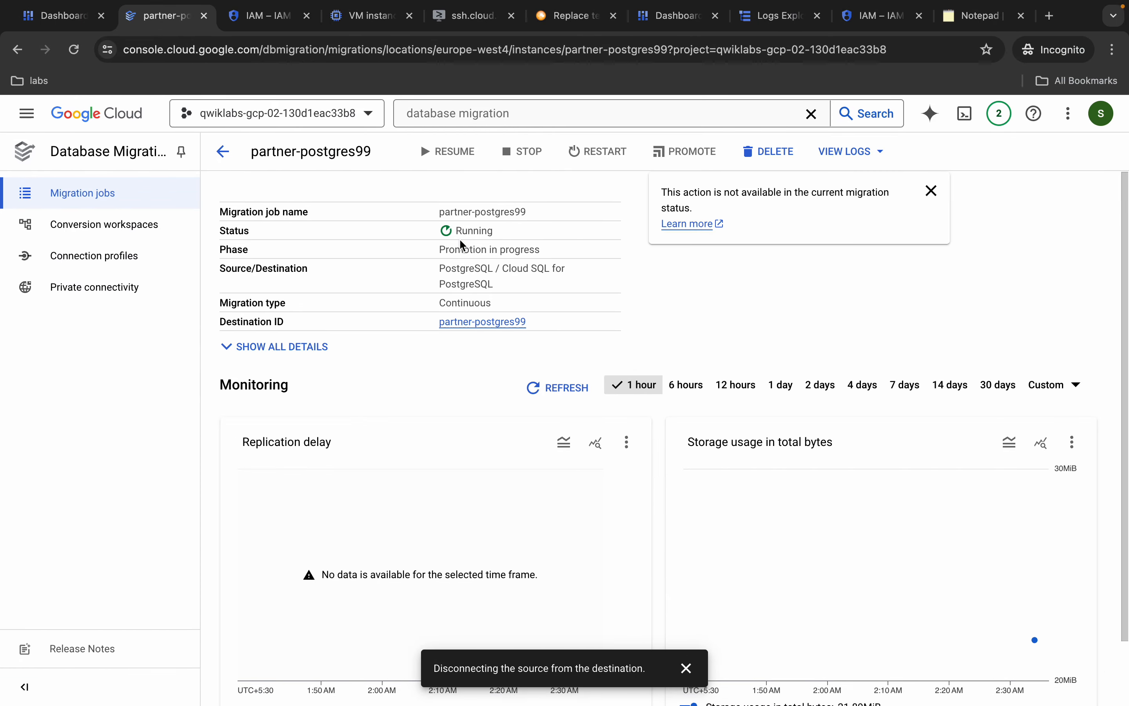
Repeatedly check the lab progress for the Cloud SQL promotion objective while monitoring the phase of the partner-postgres99 migration job.
key(ctrl+Left)
scroll(528, 364, down, 5)
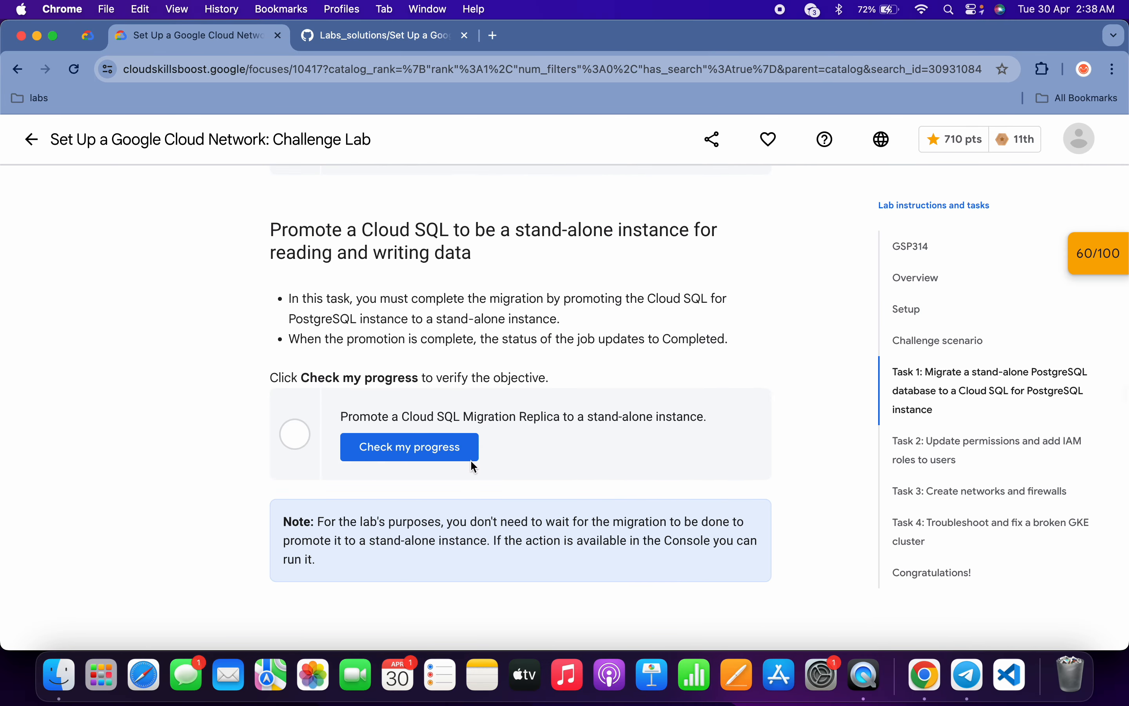
click(437, 452)
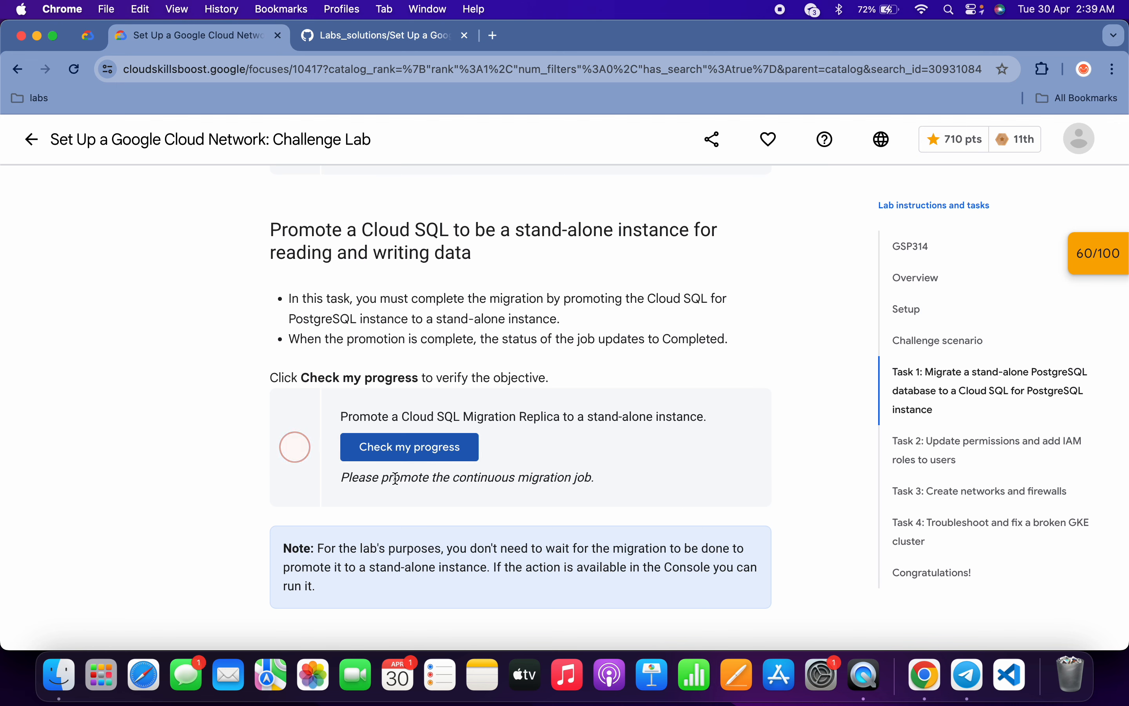
drag(342, 477, 594, 477)
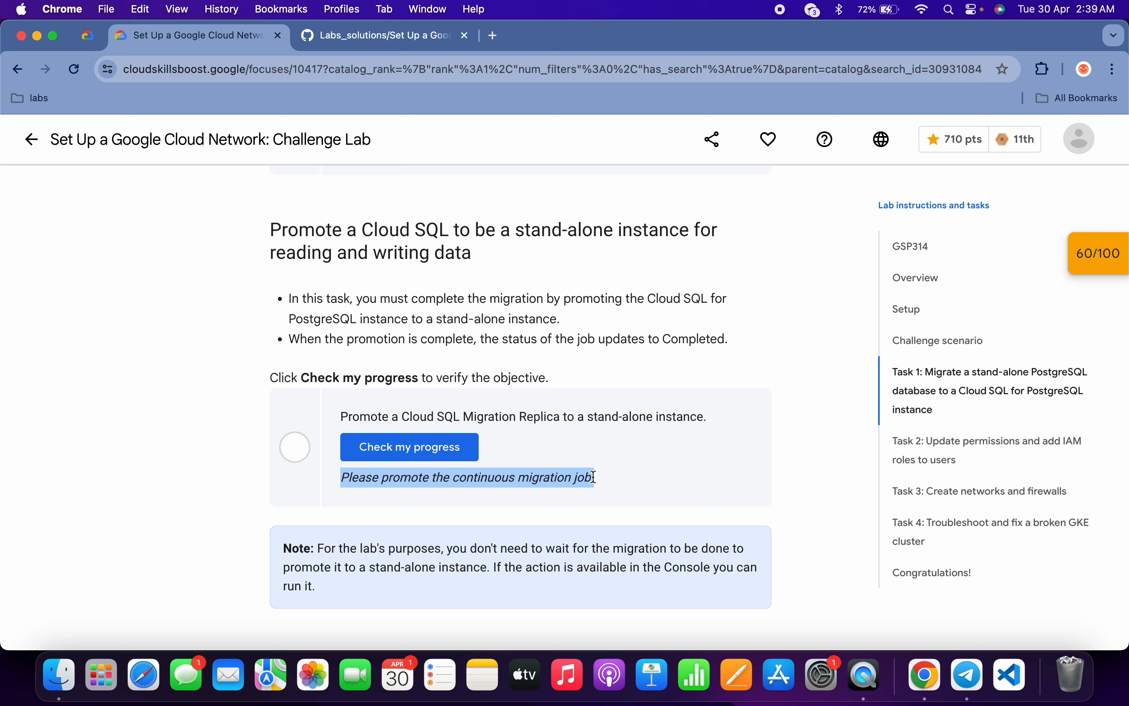
click(417, 449)
key(ctrl+Right)
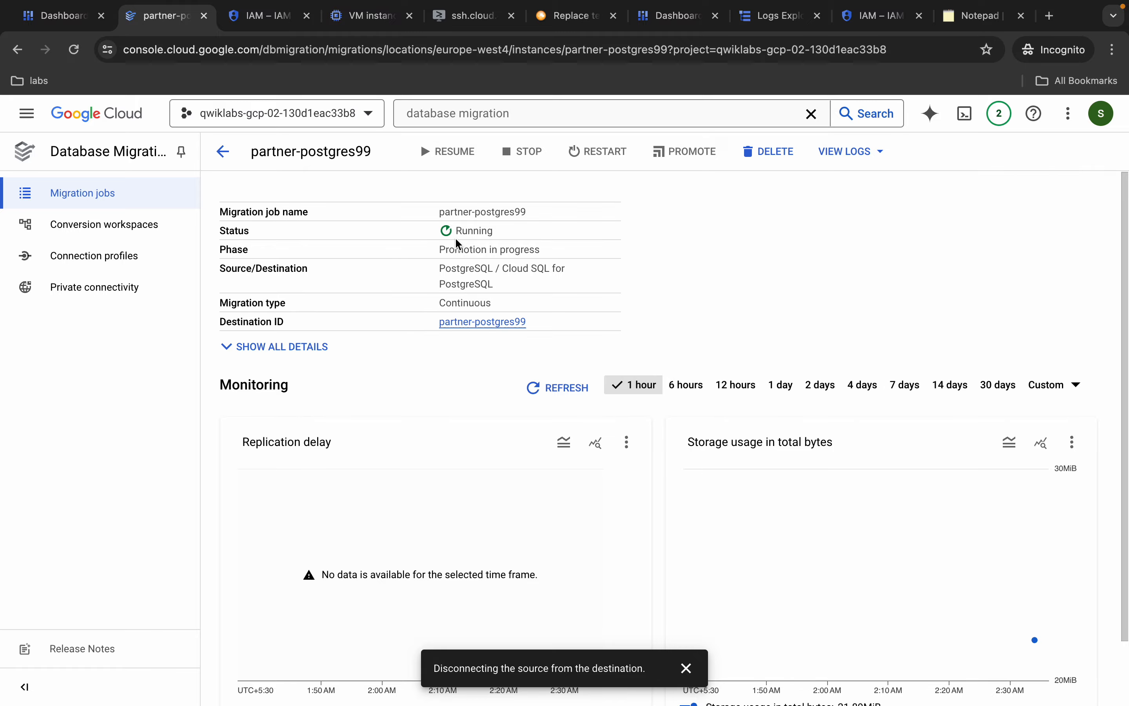
key(ctrl+Left)
click(432, 455)
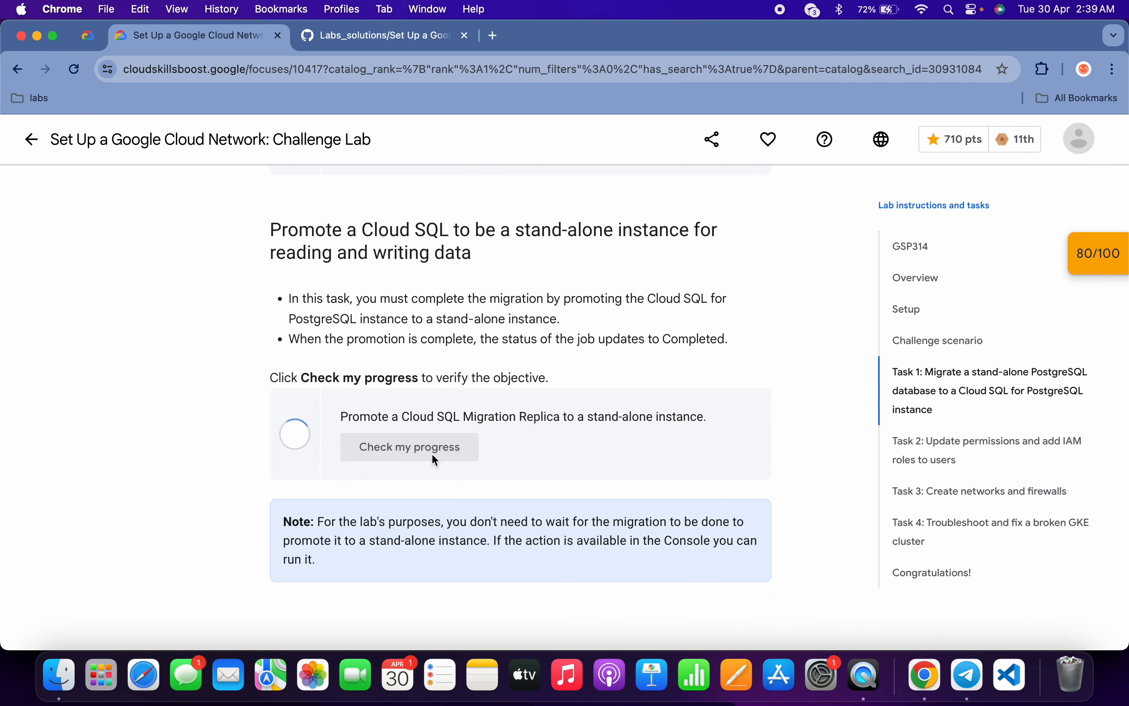
key(ctrl+Right)
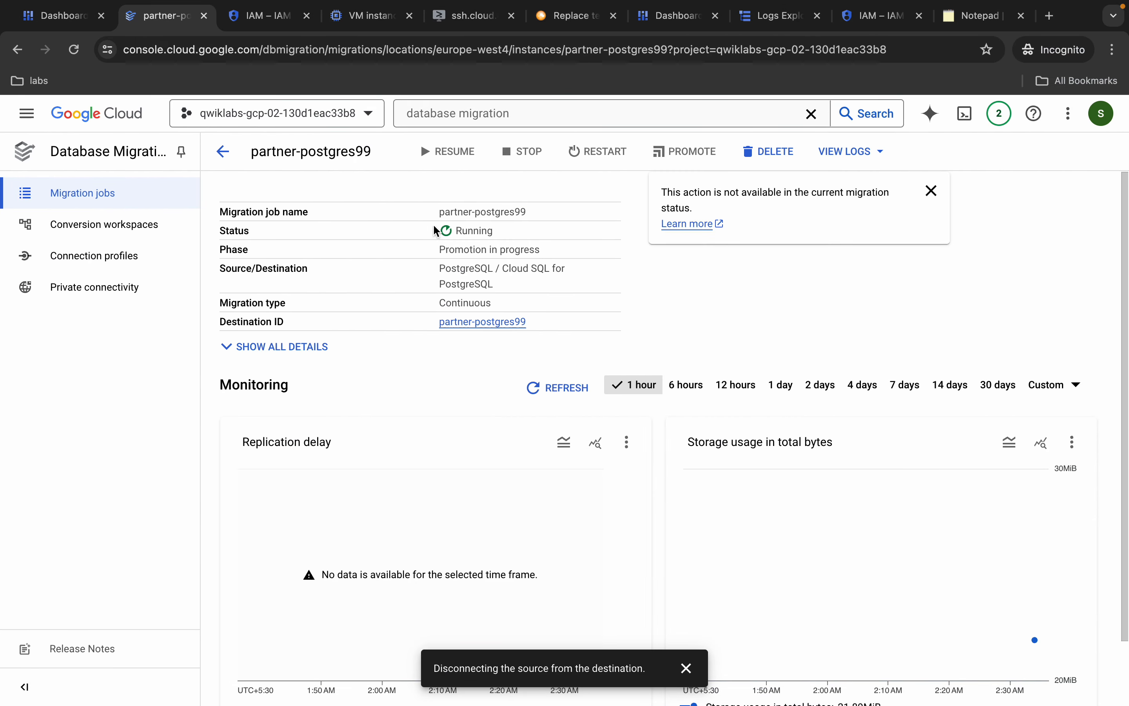
key(ctrl+Left)
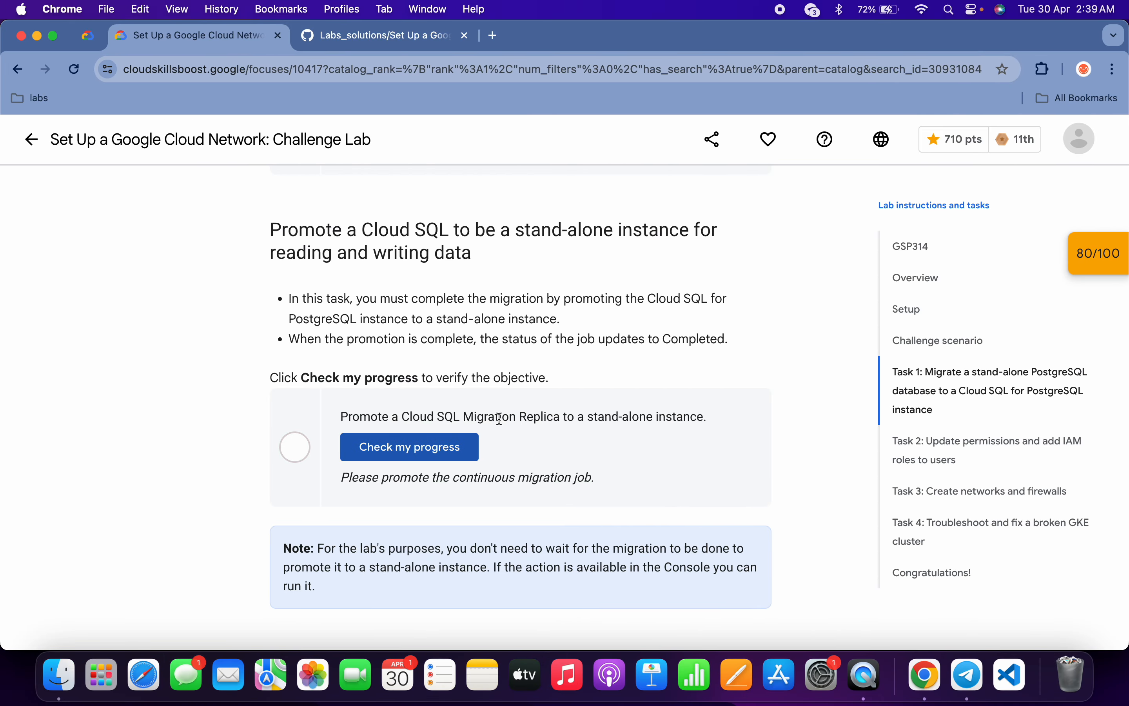
key(ctrl+Right)
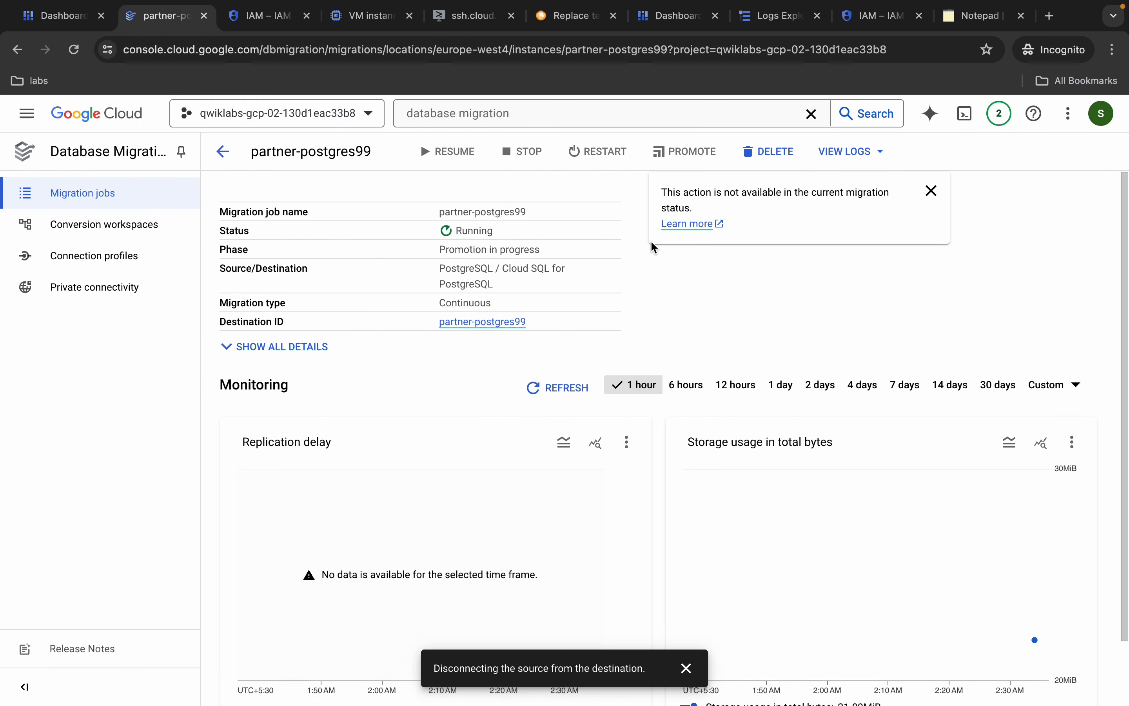